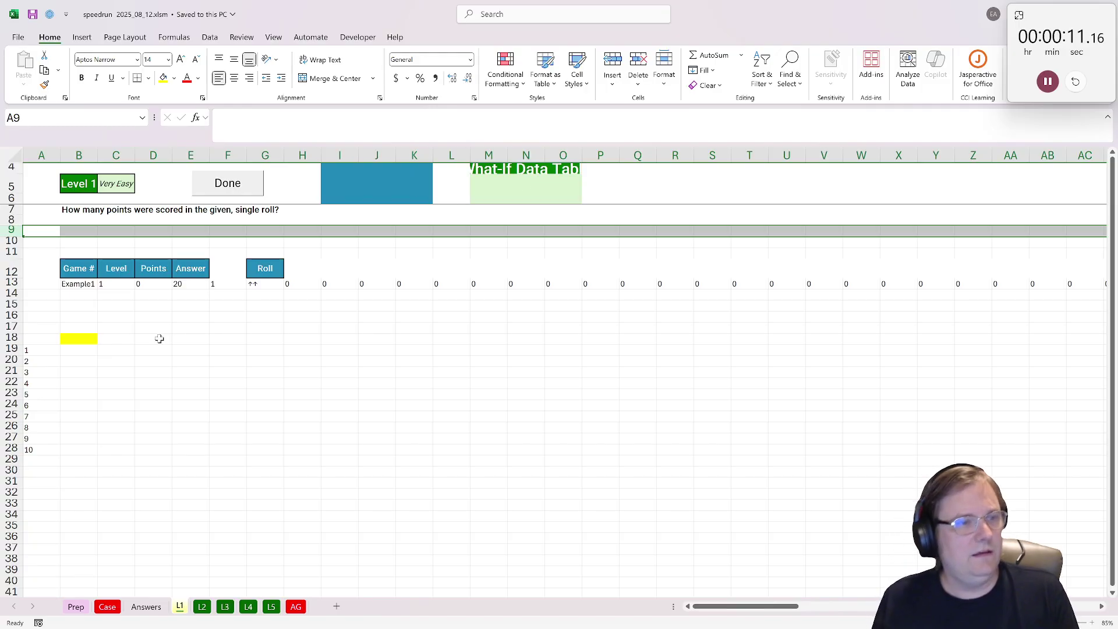
Step: Enter the column headers Roll, Both, 1st, 2nd and Pts across D17:H17 of the L1 sheet
click(159, 338)
click(186, 326)
click(166, 328)
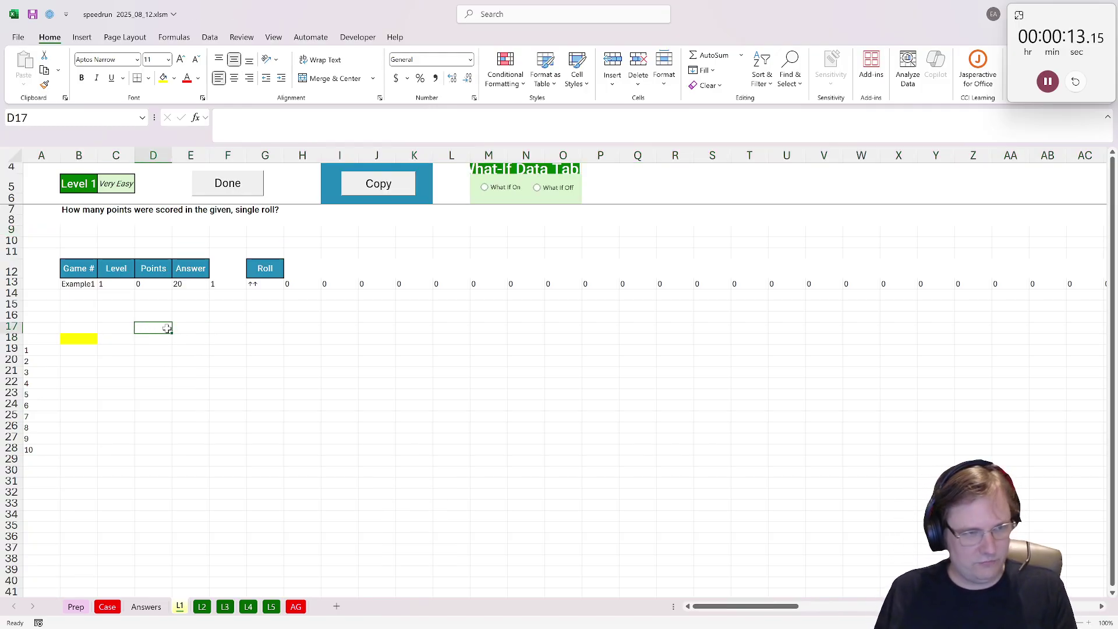
text(Roll)
key(Tab)
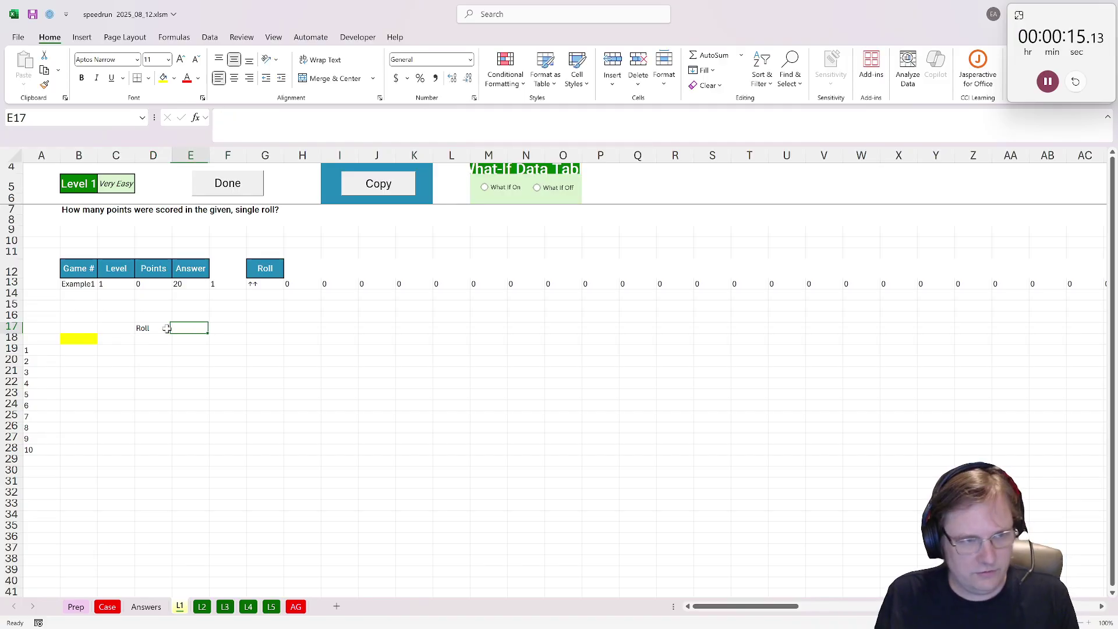
text(Both)
key(Tab)
text(1st)
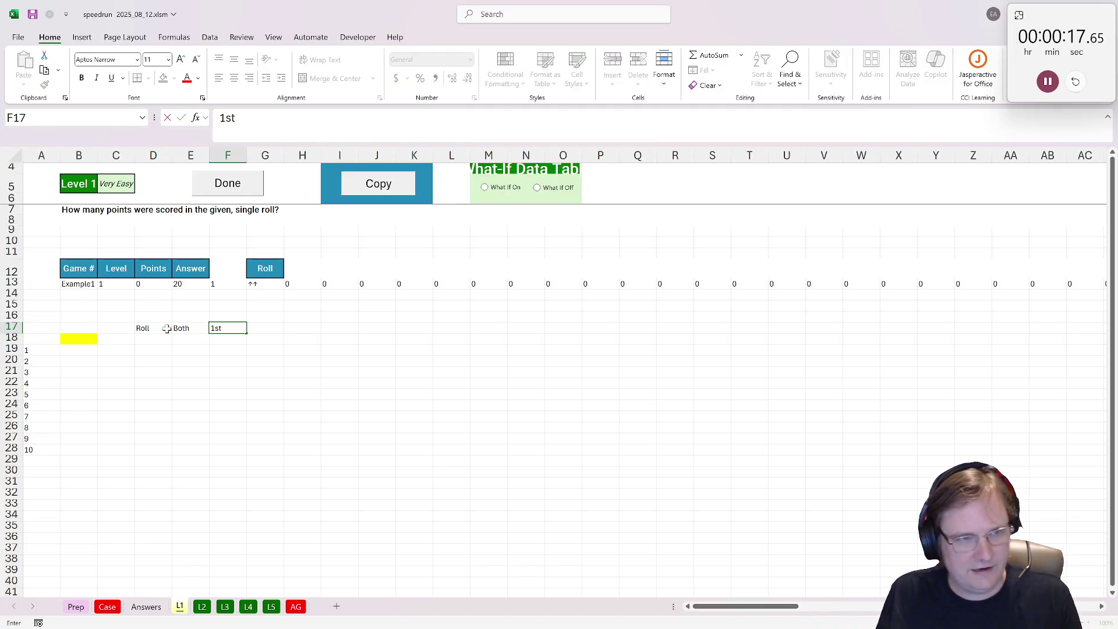
key(Tab)
text(2nd)
key(Tab)
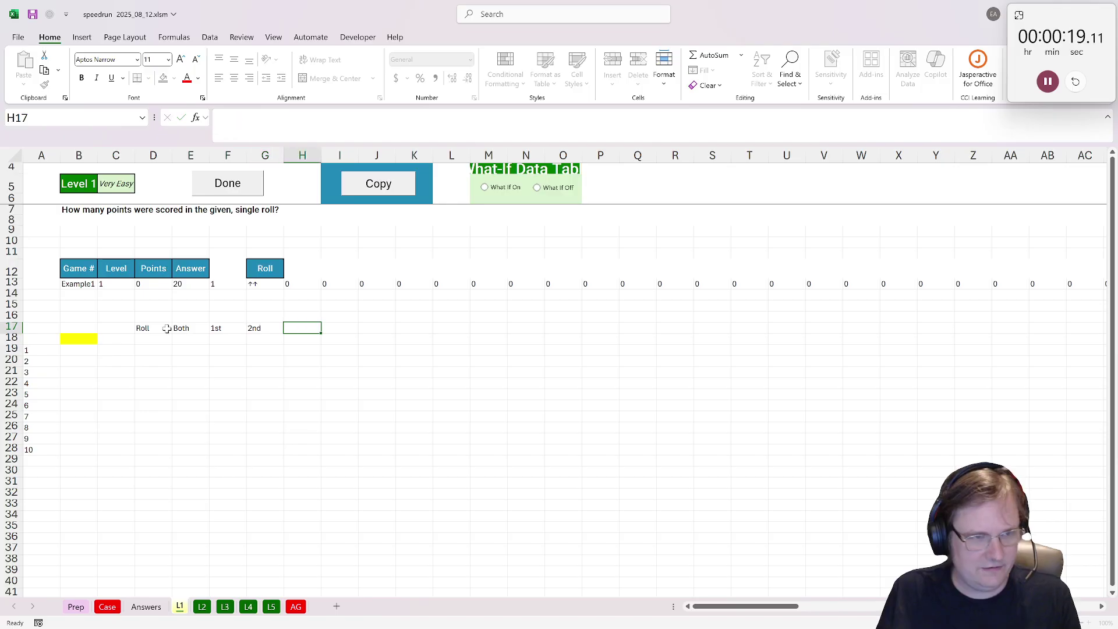
text(Pts)
key(Return)
Step: Link D18 under the Roll header to the example game's roll in G13
key(Left)
key(Left)
key(Left)
key(Left)
key(Left)
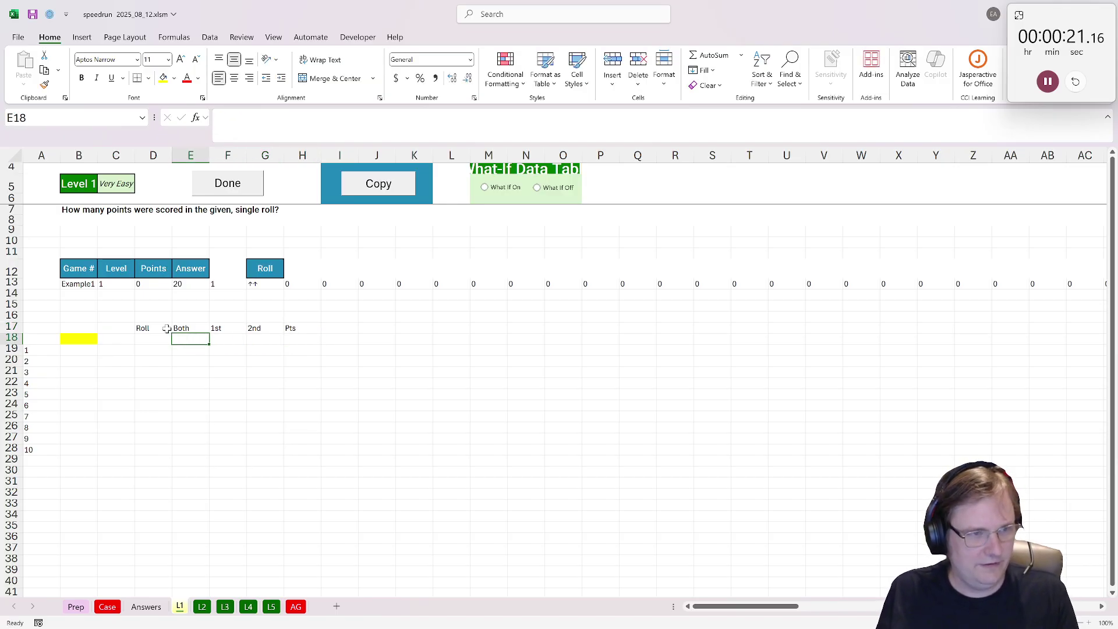
key(Right)
text(=)
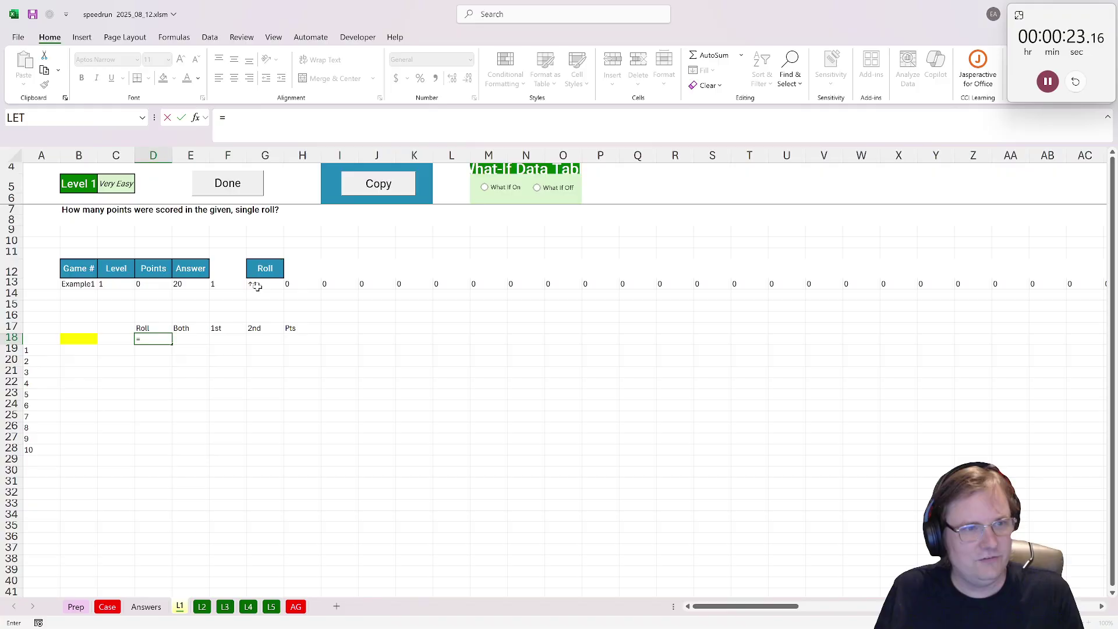
click(256, 286)
key(Return)
Step: In E18, look up the roll in D18 with XLOOKUP, using absolute ranges Case!$AC$7:$AC$18 for combinations and Case!$AD$7:$AD$18 for their points
click(201, 338)
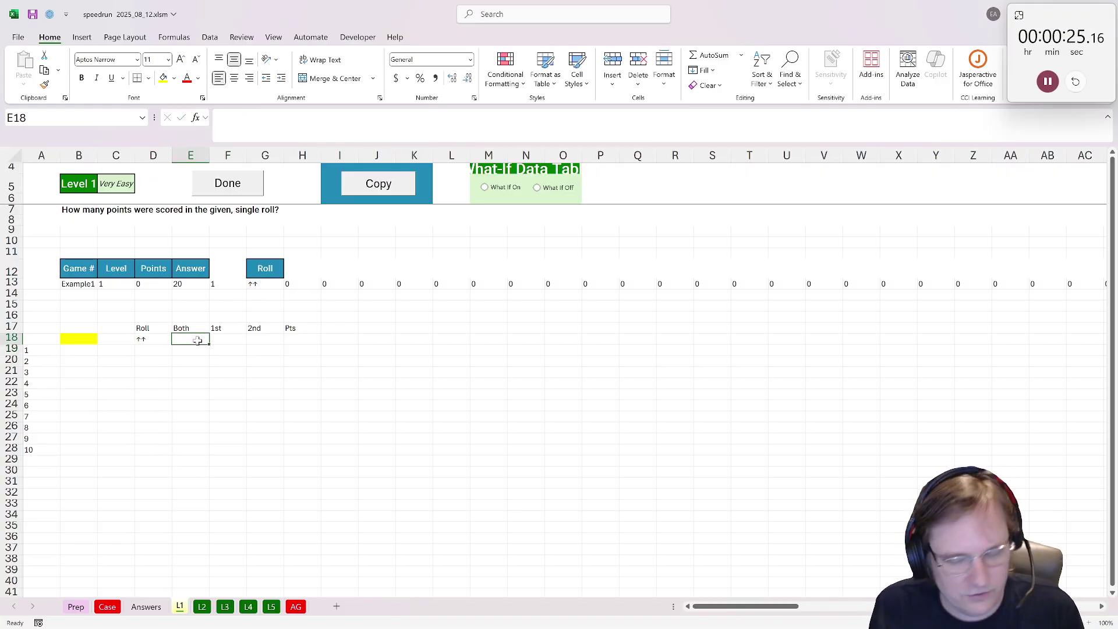
text(=xlookuP()
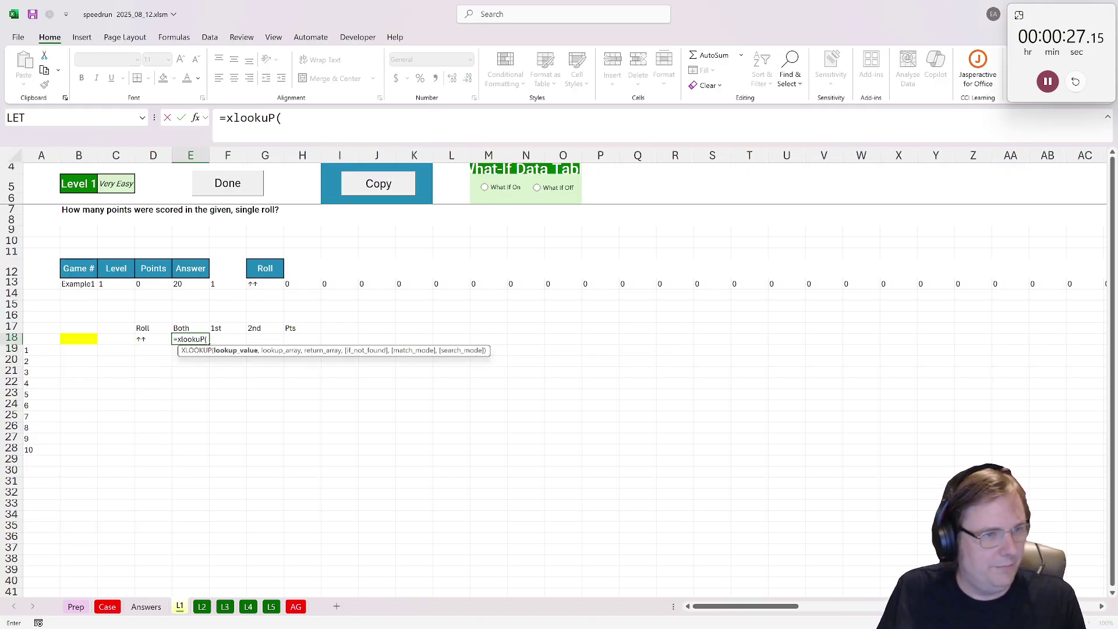
click(164, 339)
text(,)
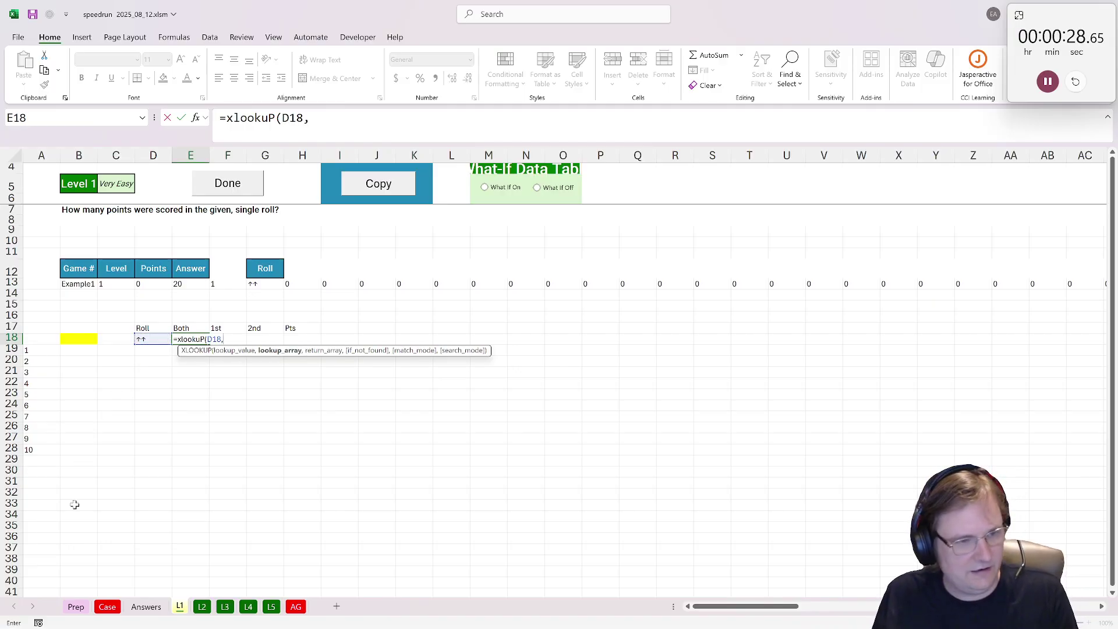
click(107, 606)
click(651, 273)
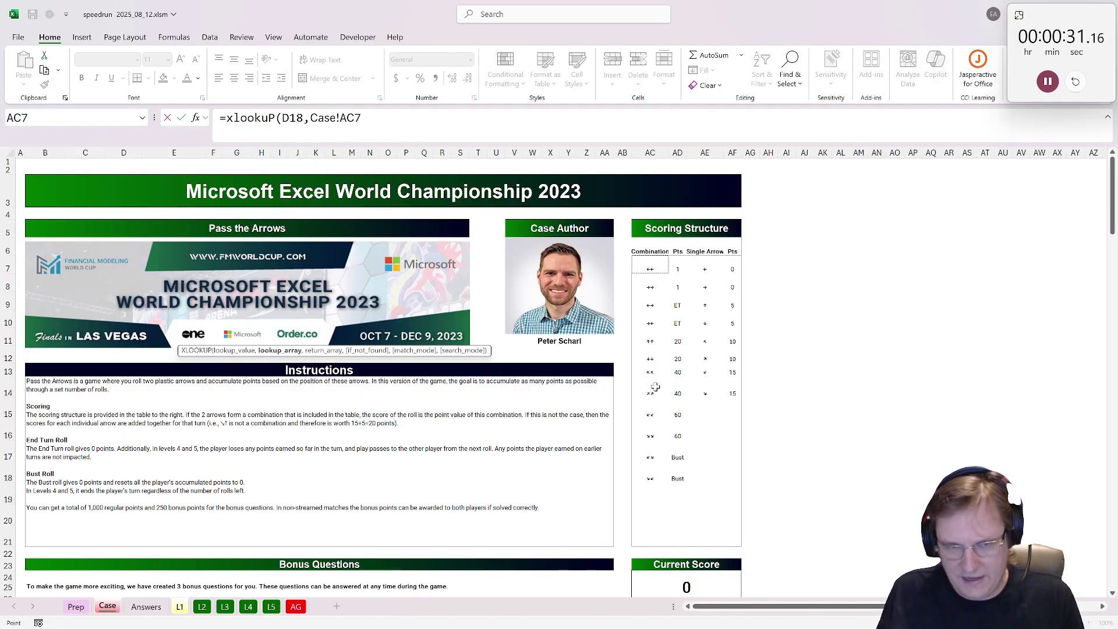
key(ctrl+shift+Down)
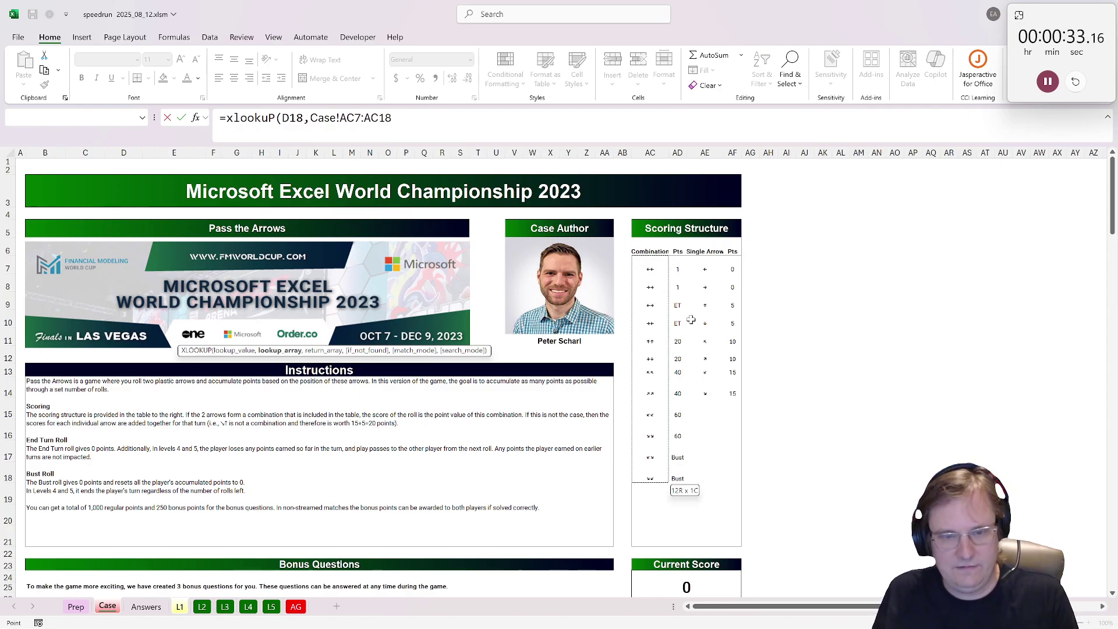
key(F4)
text(,)
drag(678, 269, 683, 477)
key(F4)
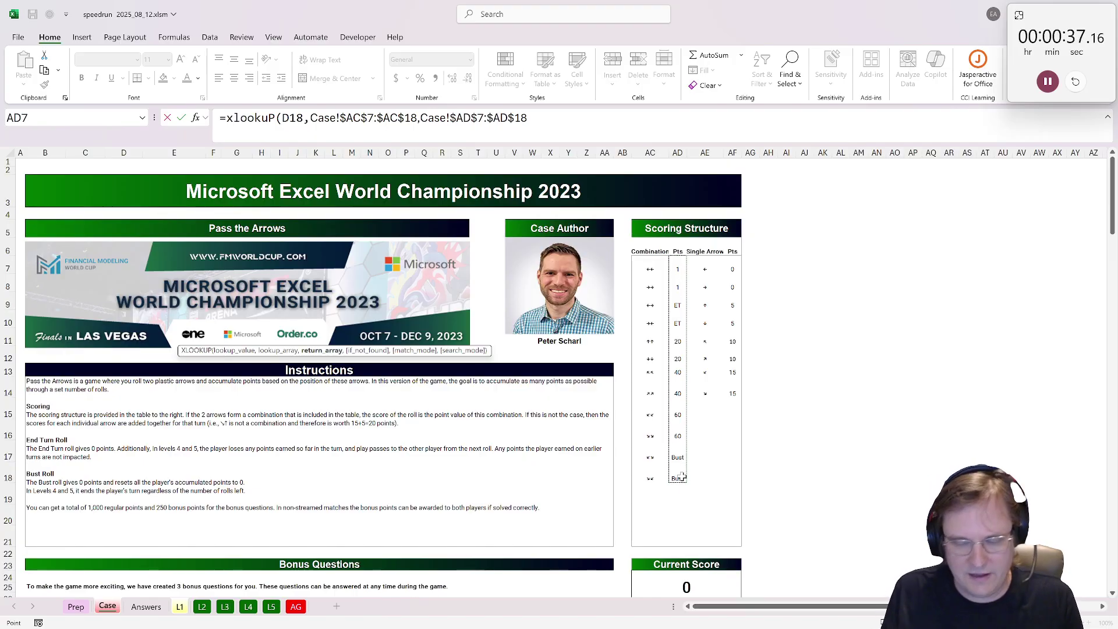
key(ctrl+Return)
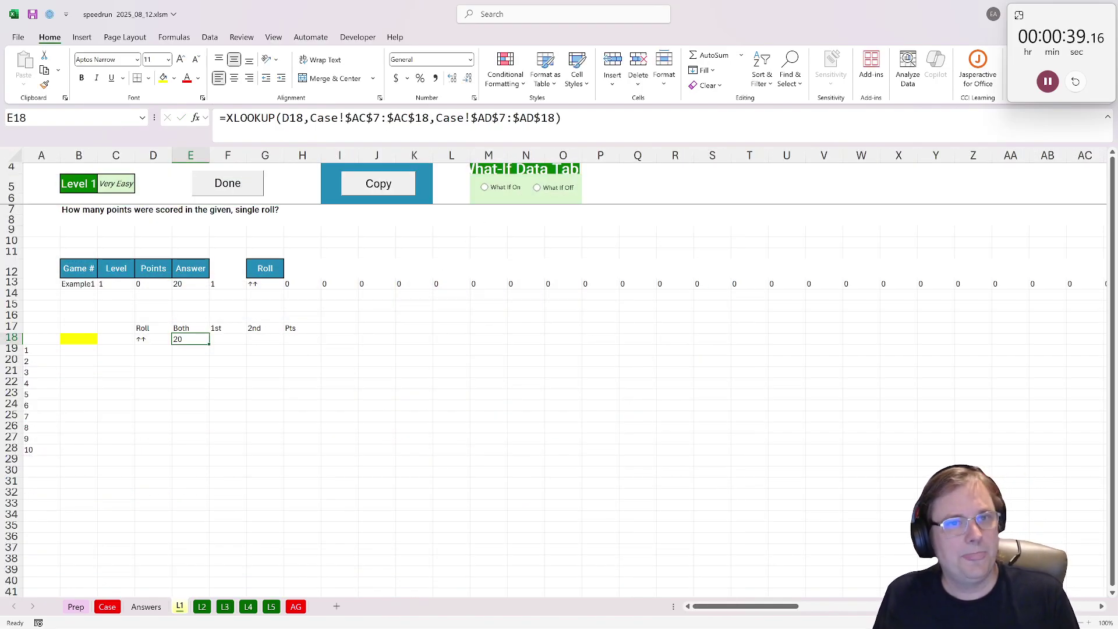
Step: In F18, look up the first arrow's points with XLOOKUP on LEFT(D18), using Case!$AE$7:$AE$14 as lookup range and Case!$AF$7:$AF$14 as return range
click(228, 338)
text(=l)
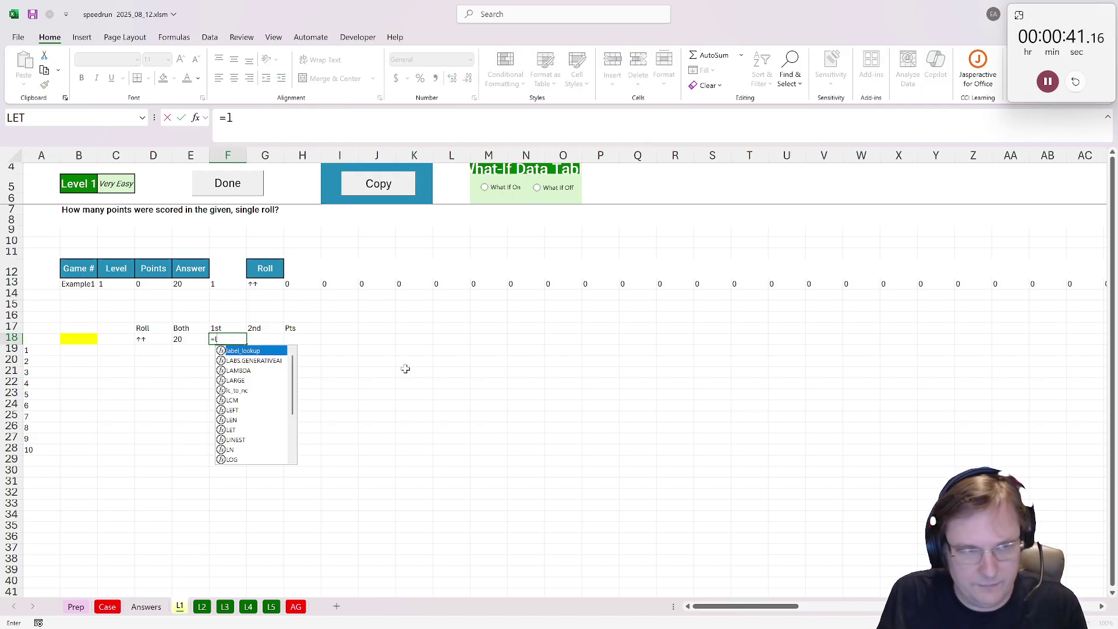
key(BackSpace)
text(xlookup()
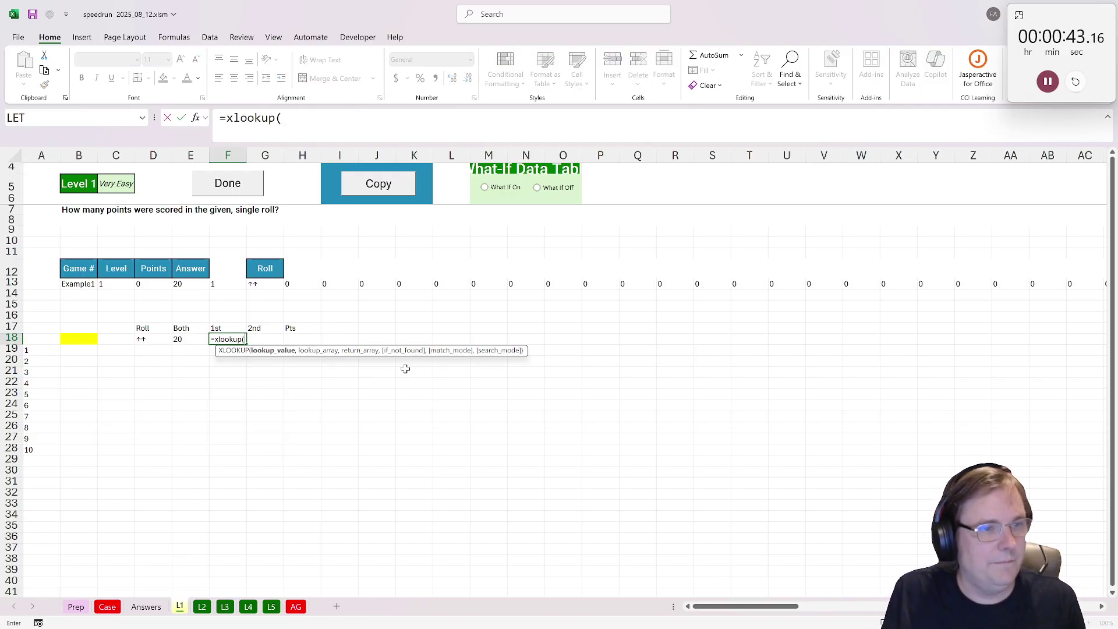
text(left()
click(143, 340)
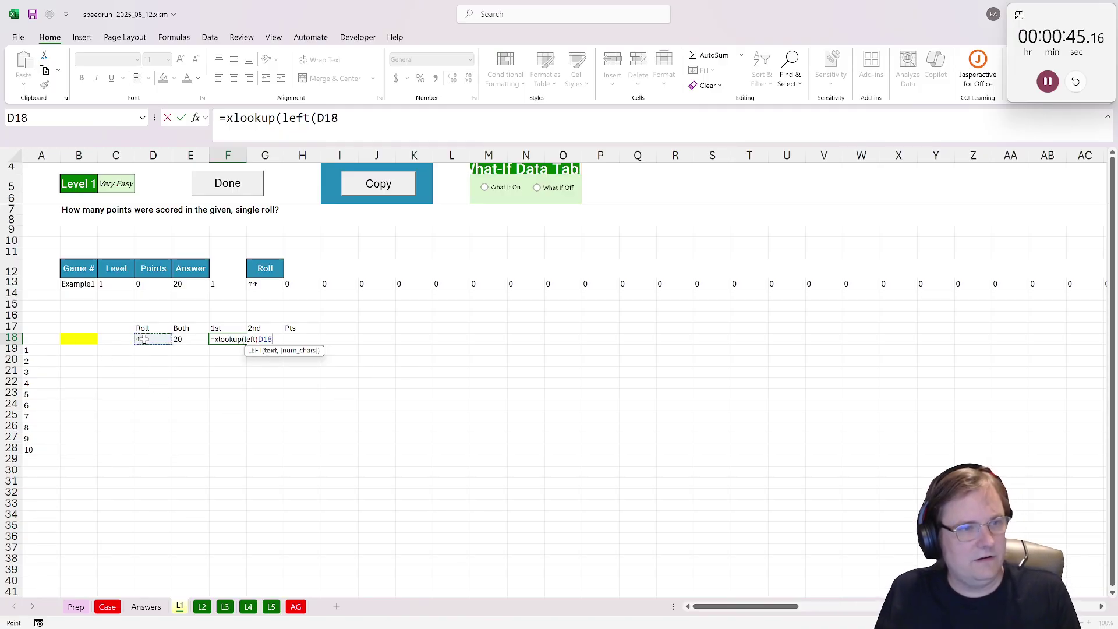
text(),)
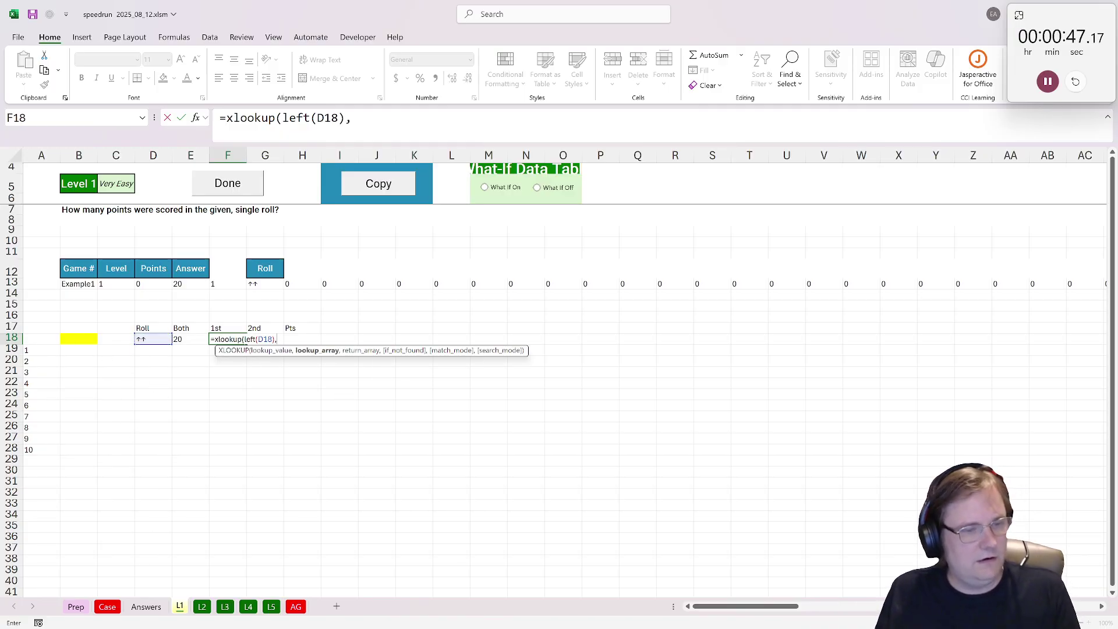
click(107, 606)
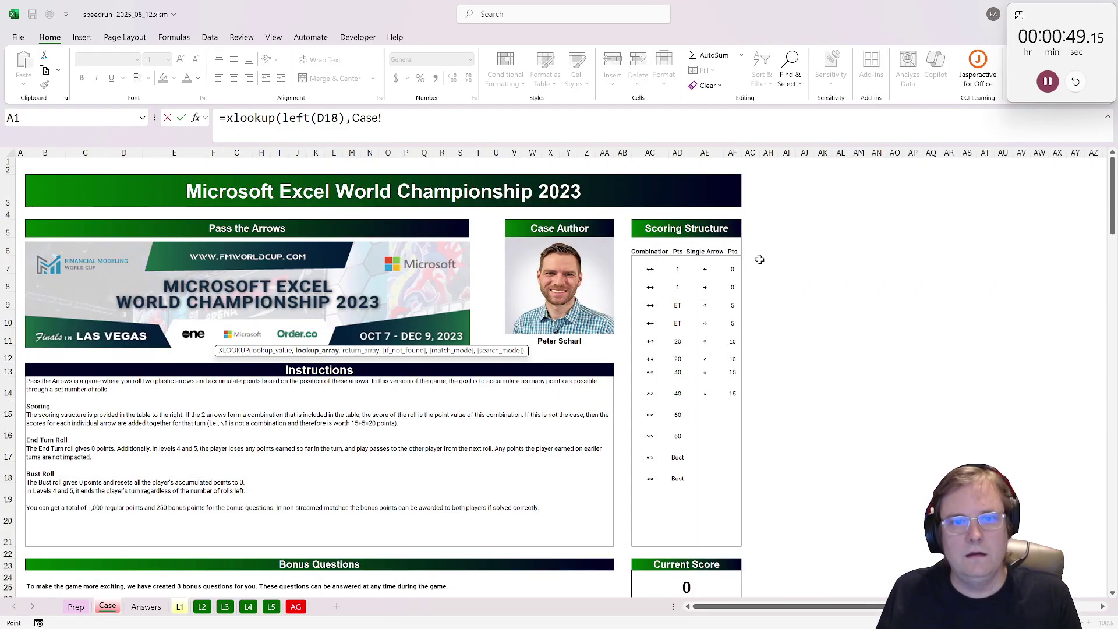
click(706, 268)
drag(709, 289, 706, 393)
key(F4)
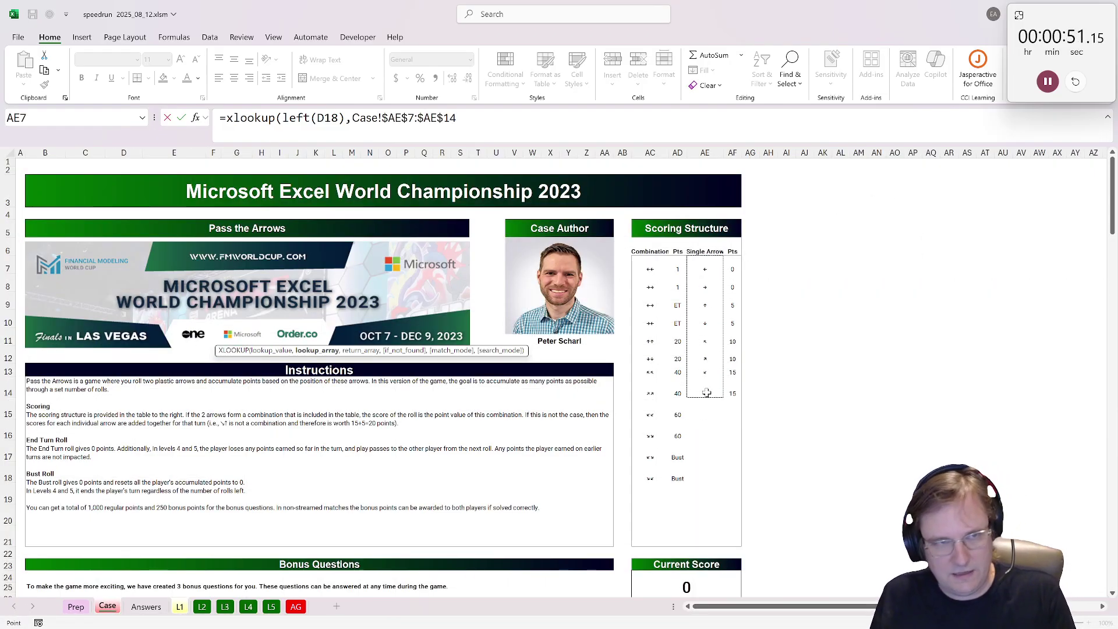
text(,)
drag(735, 269, 740, 380)
key(F4)
key(ctrl+Return)
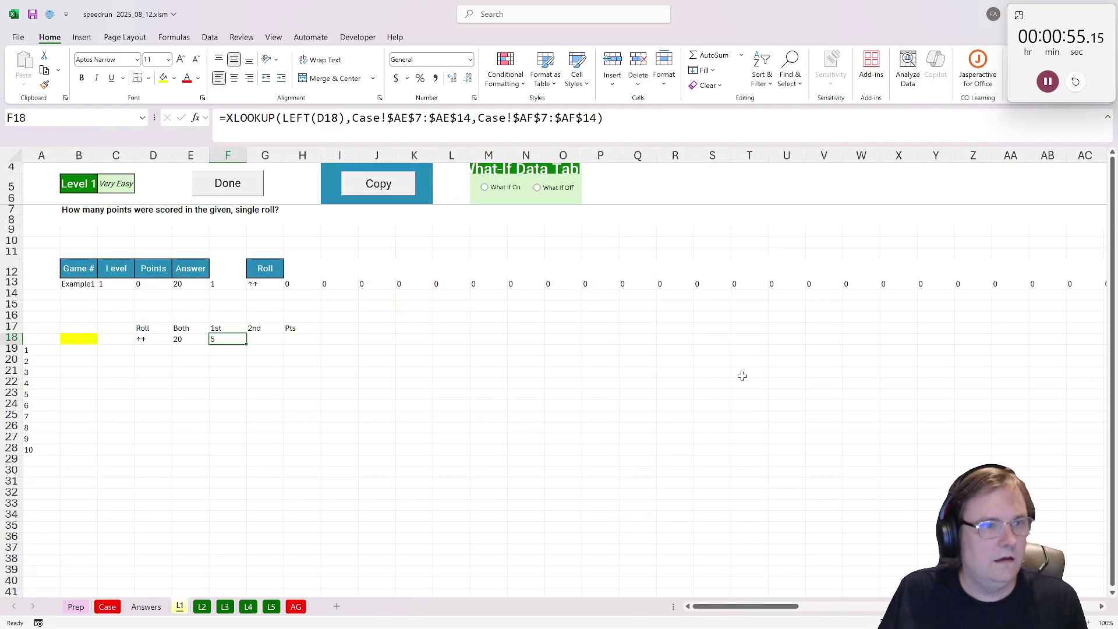
Step: Reuse the F18 formula text in G18 and replace LEFT with RIGHT to score the second arrow
drag(658, 125, 220, 118)
key(ctrl+c)
key(Escape)
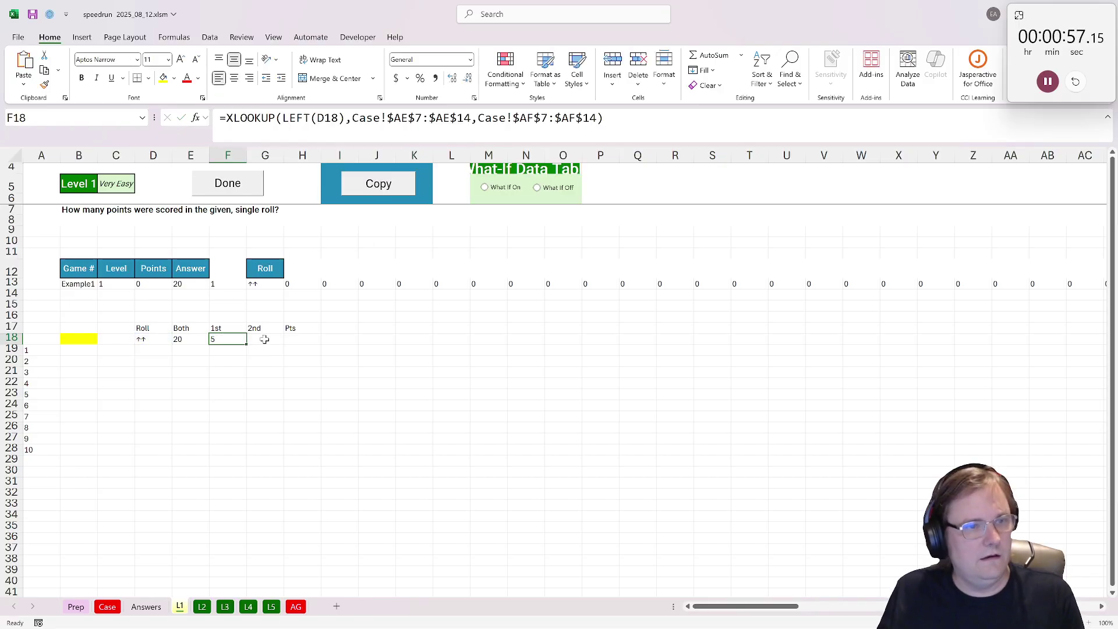
click(264, 339)
click(303, 124)
key(ctrl+v)
double_click(296, 118)
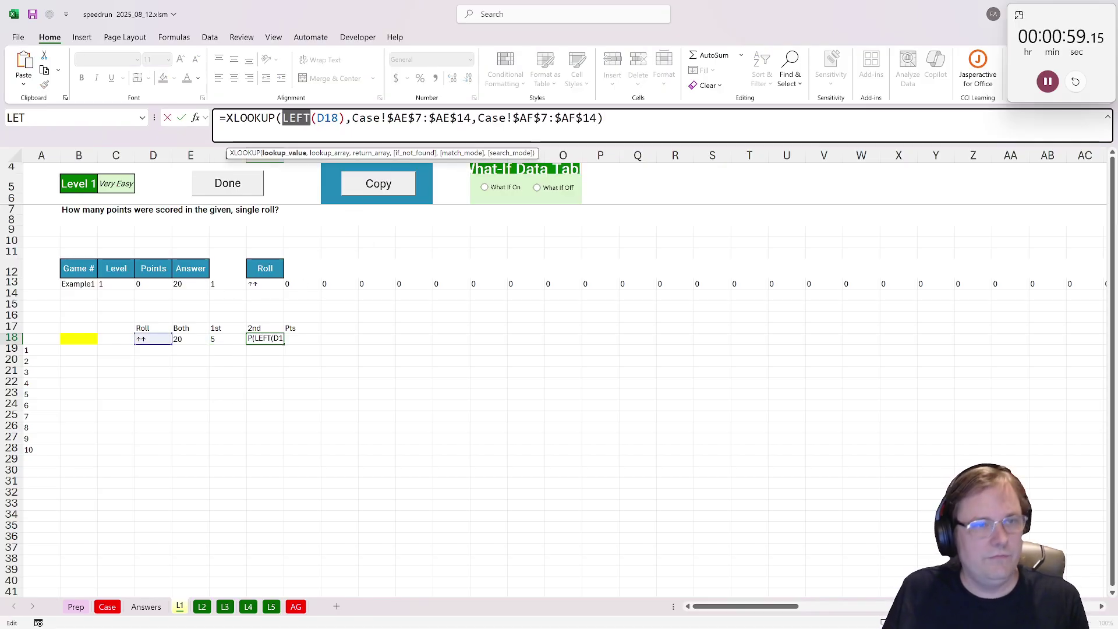
text(RIGHT)
key(ctrl+Return)
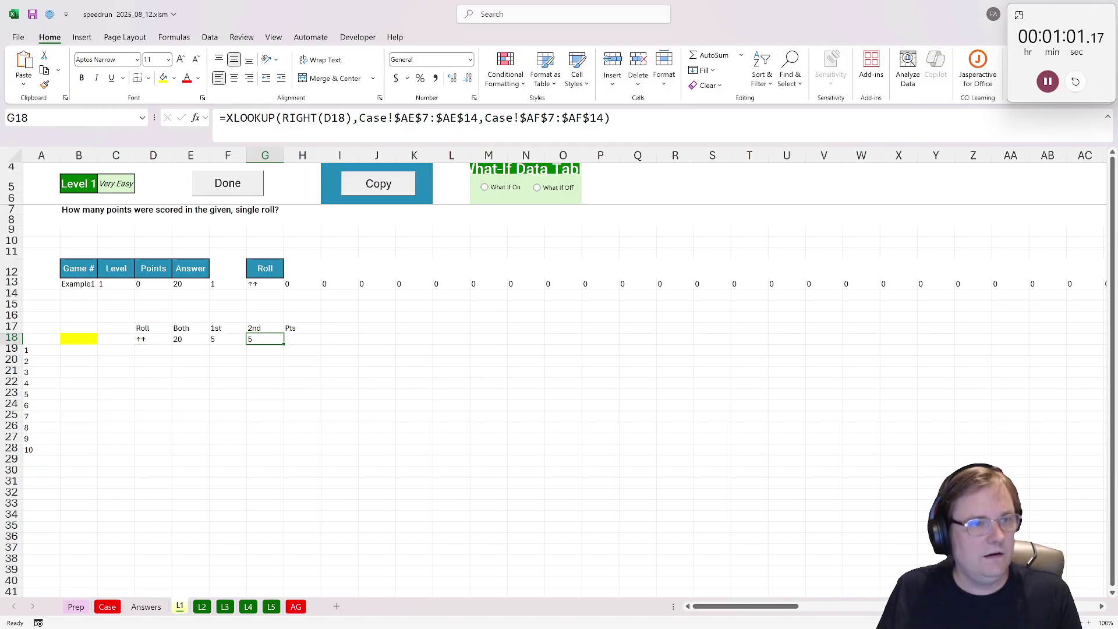
Step: Begin an IFS formula in H18 that returns 0 when E18 equals "Bust" and 0 when E18 equals "ET"
click(309, 337)
text(=)
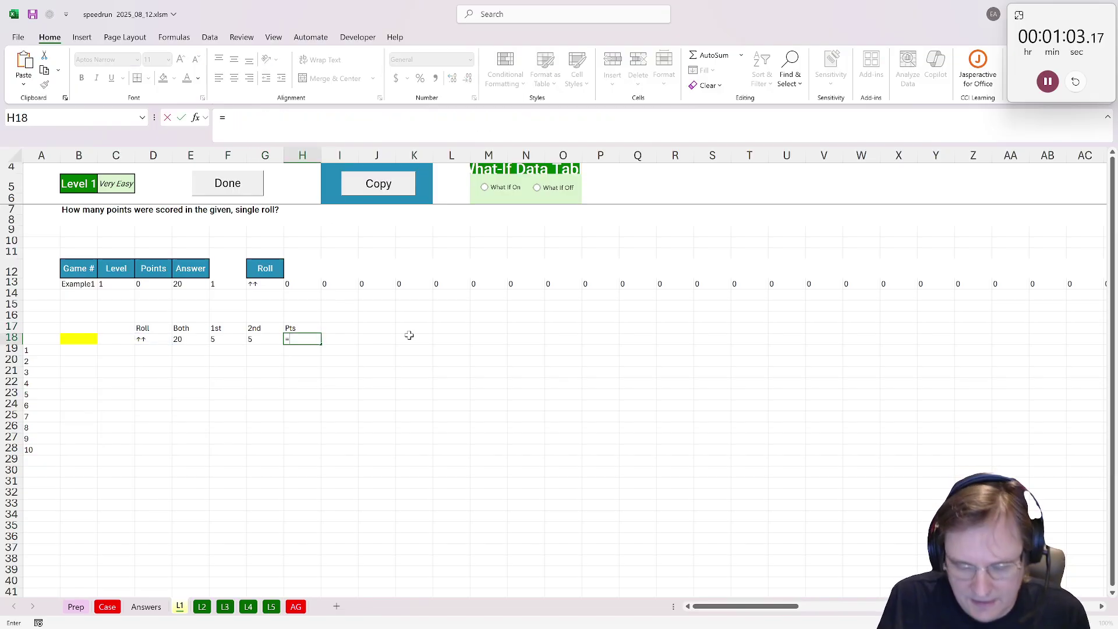
text(ifs()
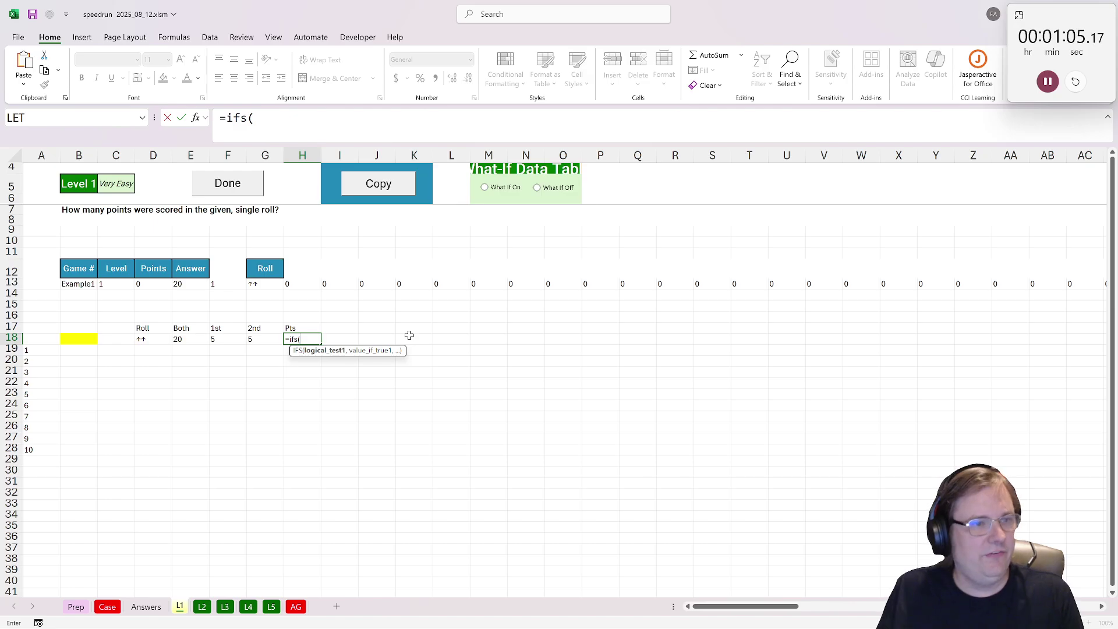
click(176, 340)
text(="Bust")
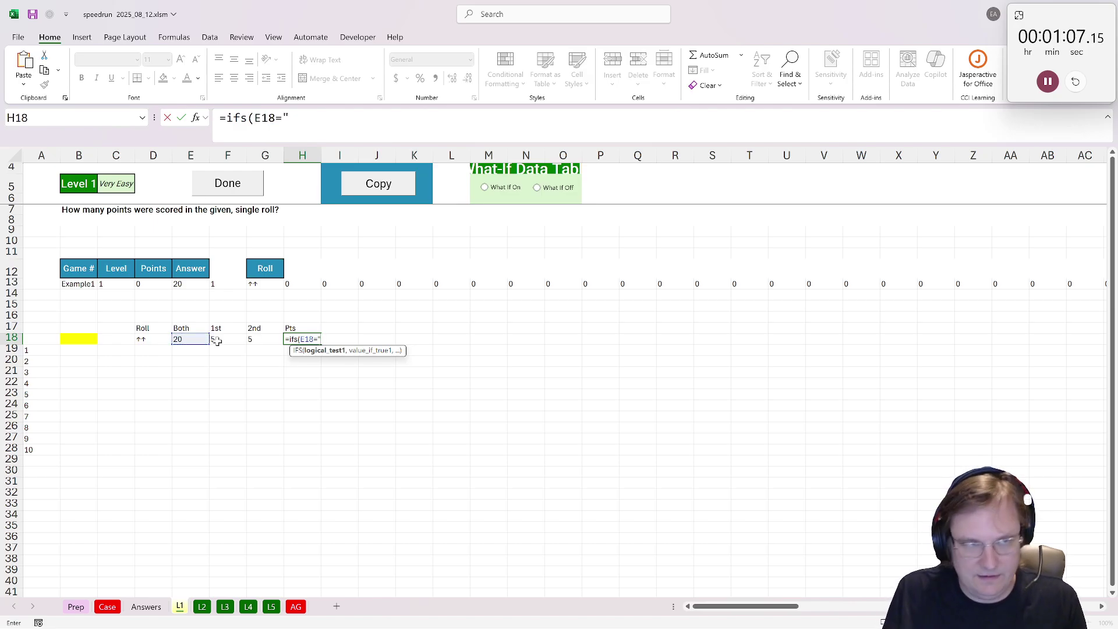
text(,0,)
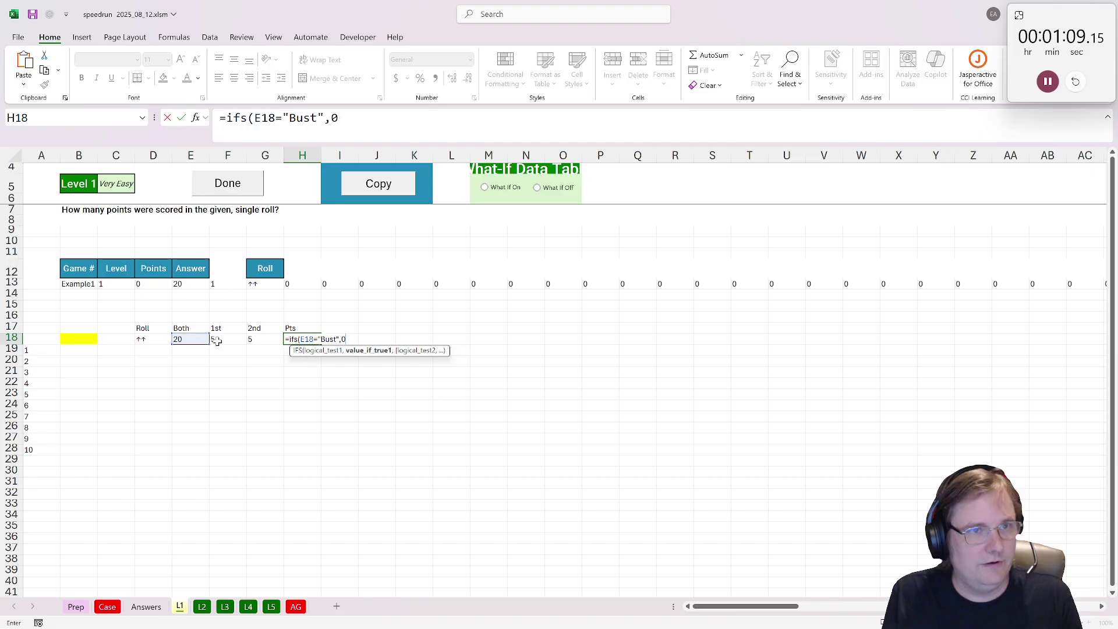
click(190, 339)
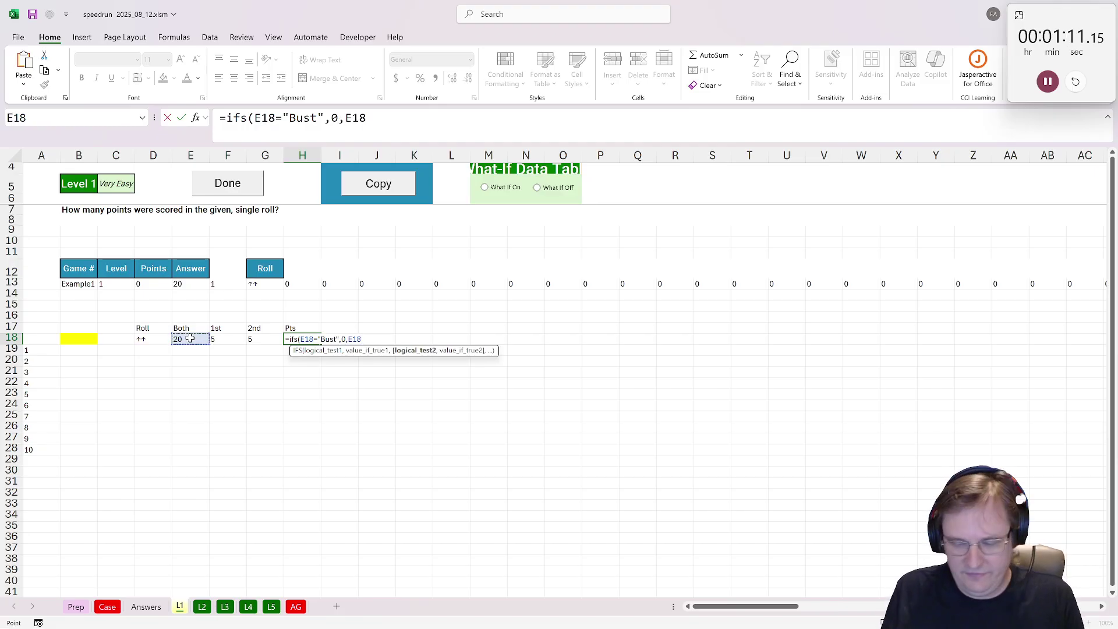
text(="ET",0,)
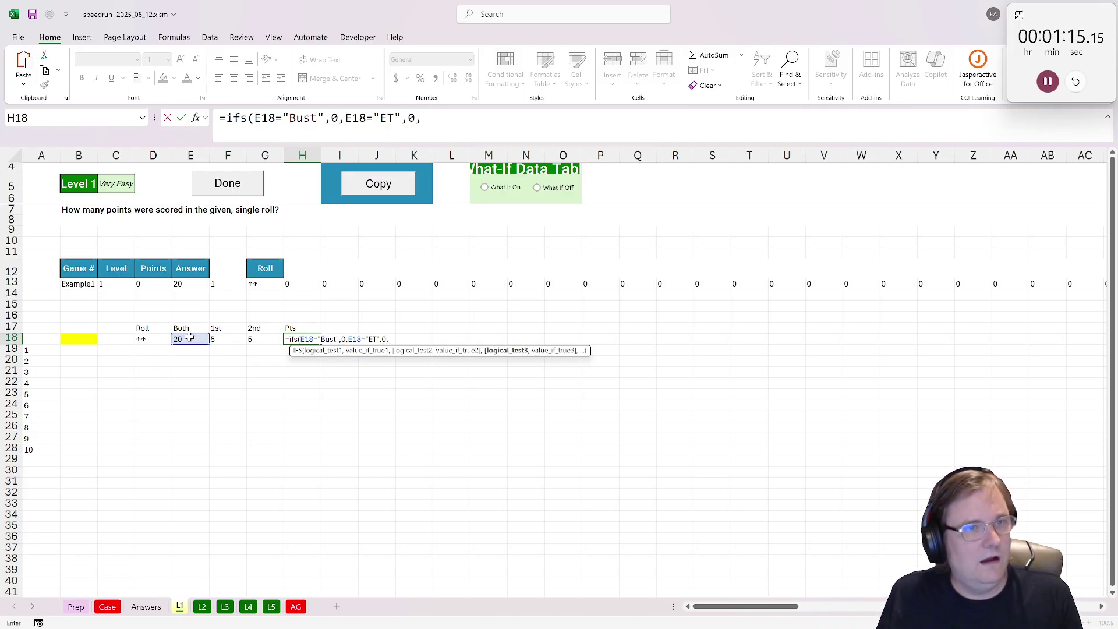
Step: Extend the H18 IFS formula to return E18 when ISNUMBER(E18) is true, and otherwise SUM(F18:G18)
text(is)
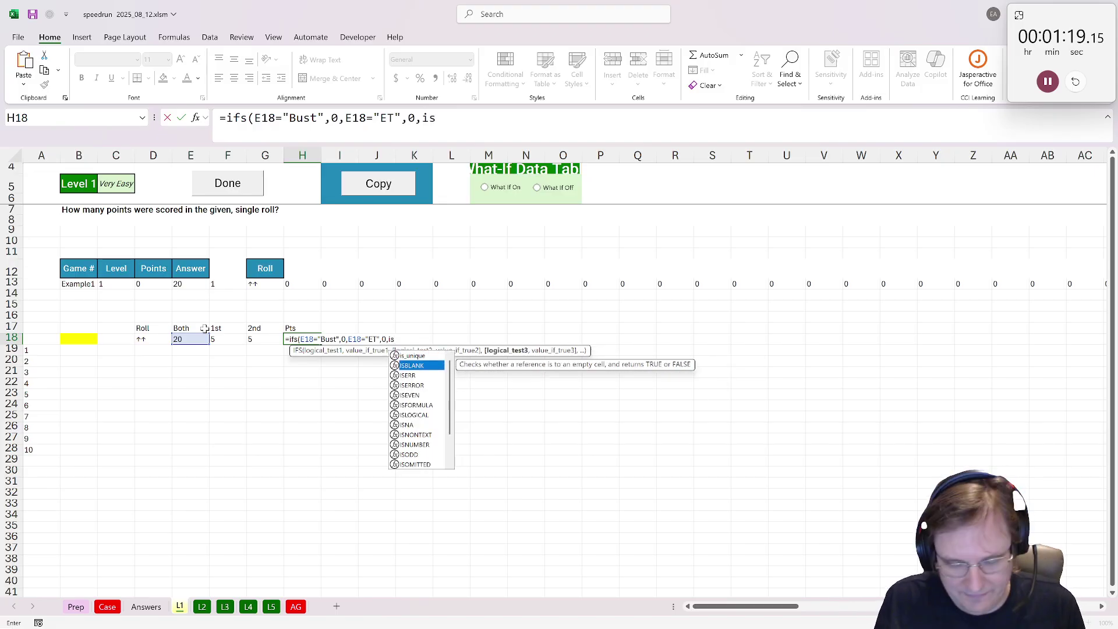
text(nu)
key(Tab)
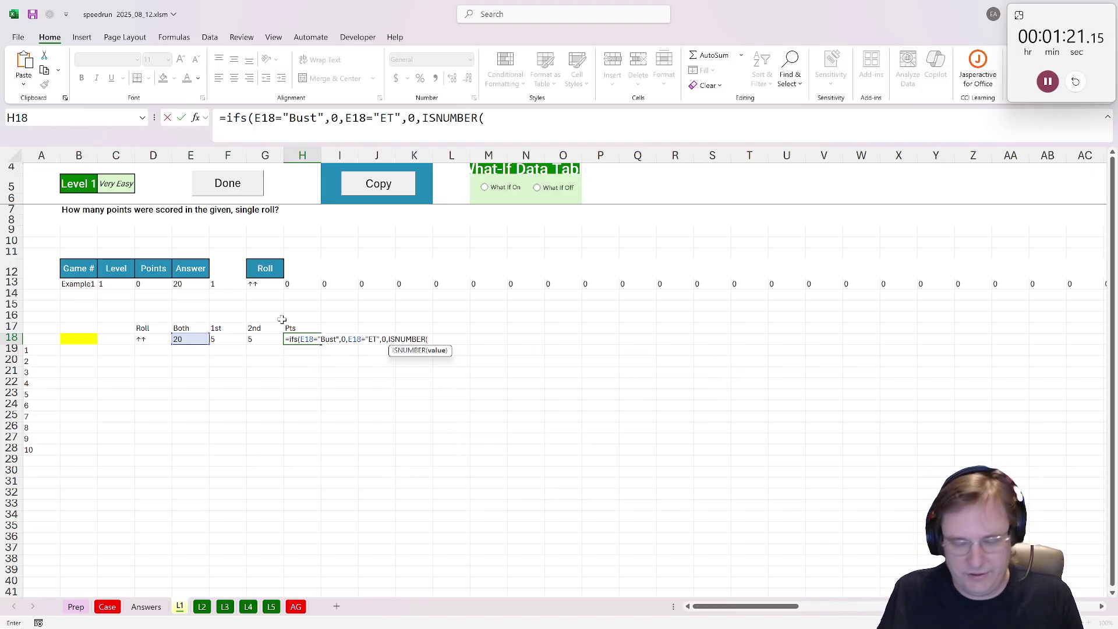
click(208, 339)
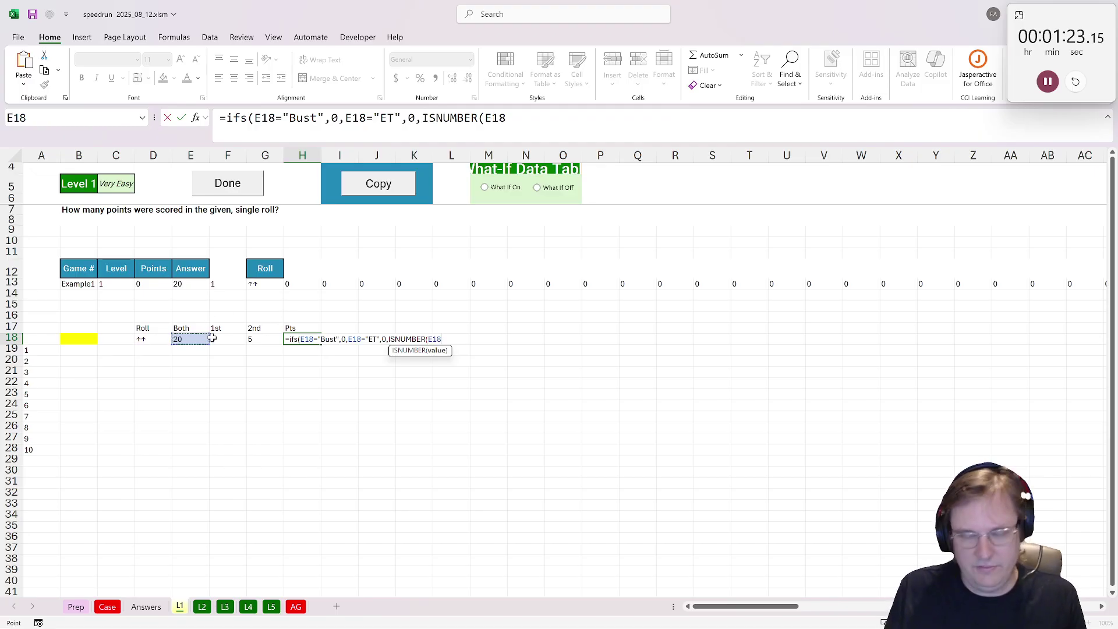
text(),E18)
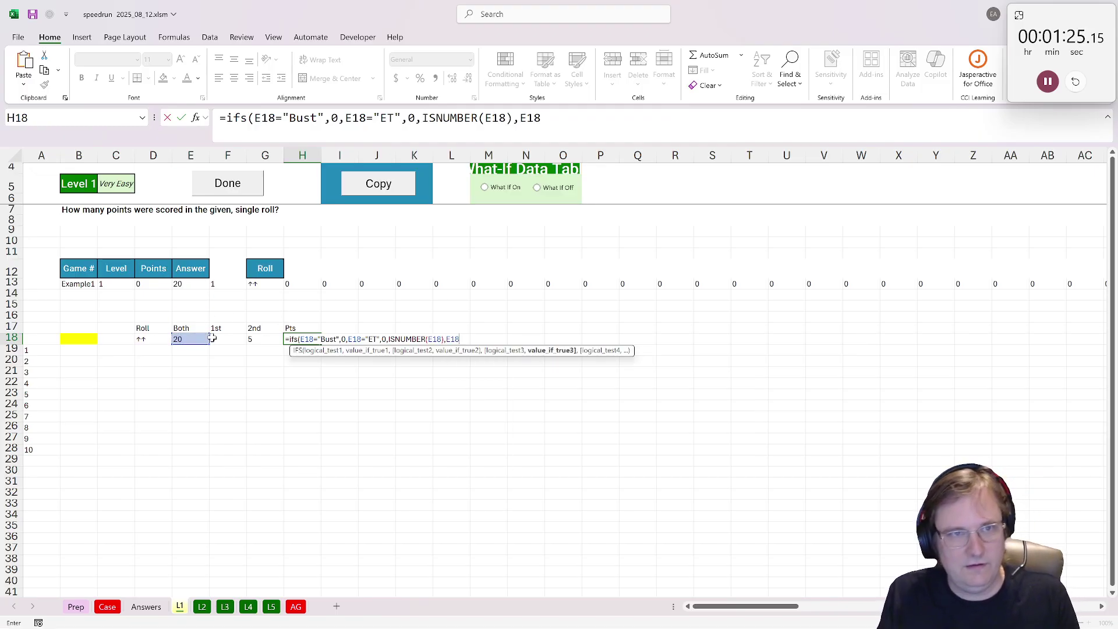
text(,sum()
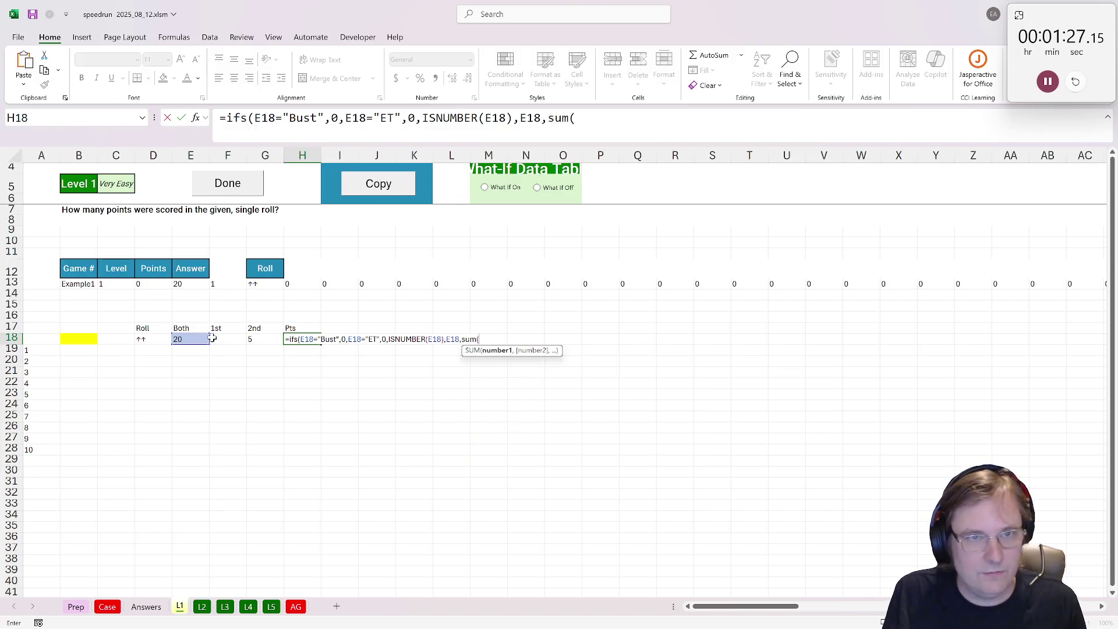
drag(214, 338, 256, 338)
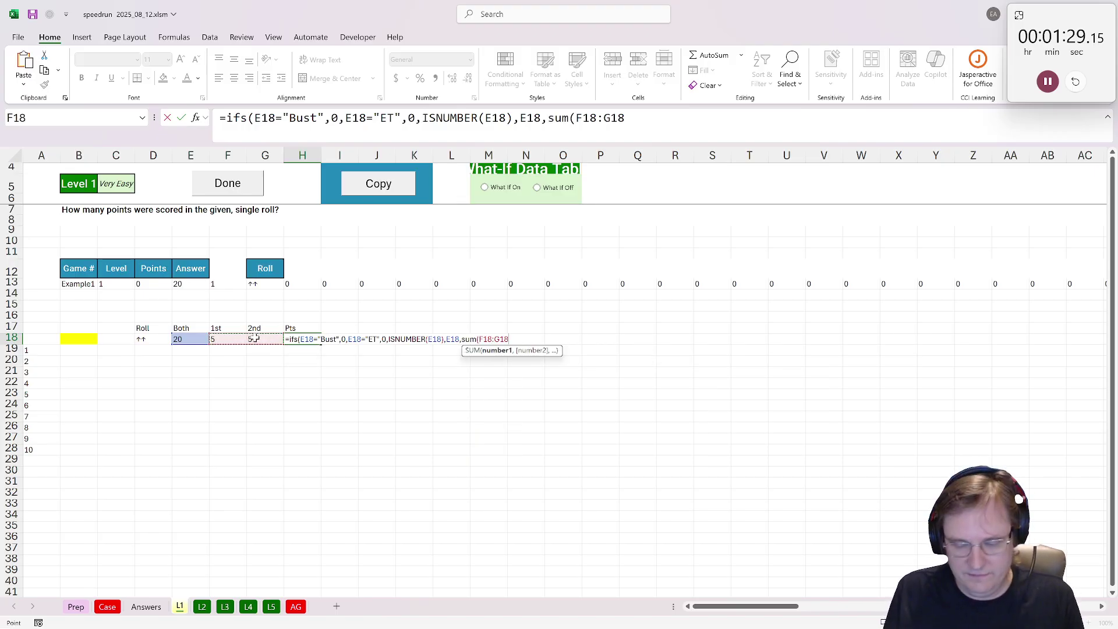
text()))
key(Return)
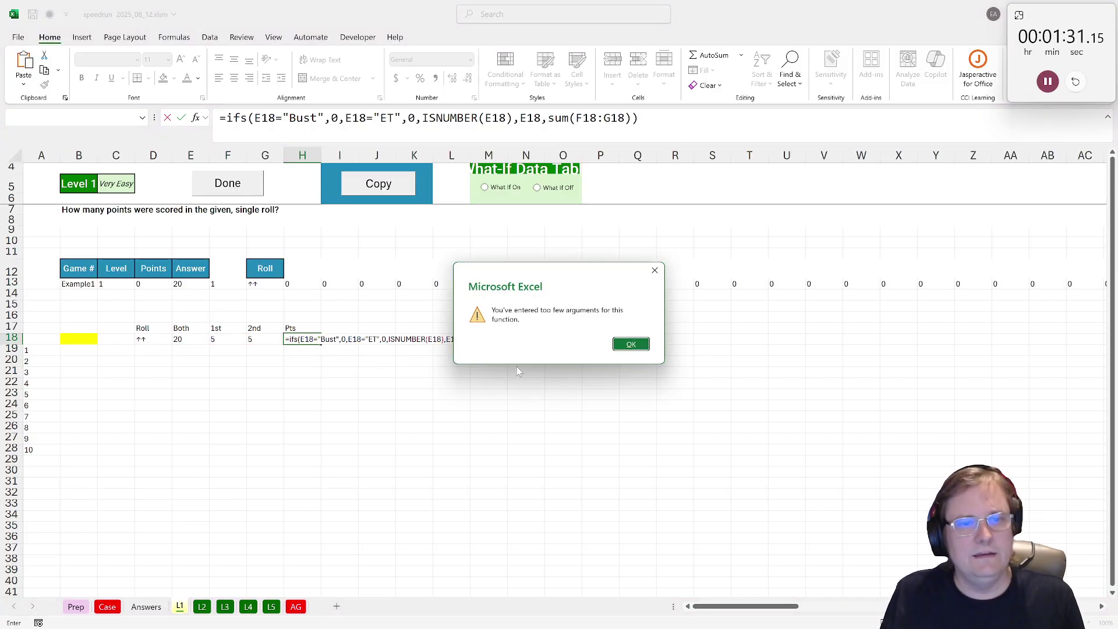
Step: Insert 1 as the always-true condition before SUM(F18:G18) in the H18 IFS formula
click(621, 345)
click(549, 111)
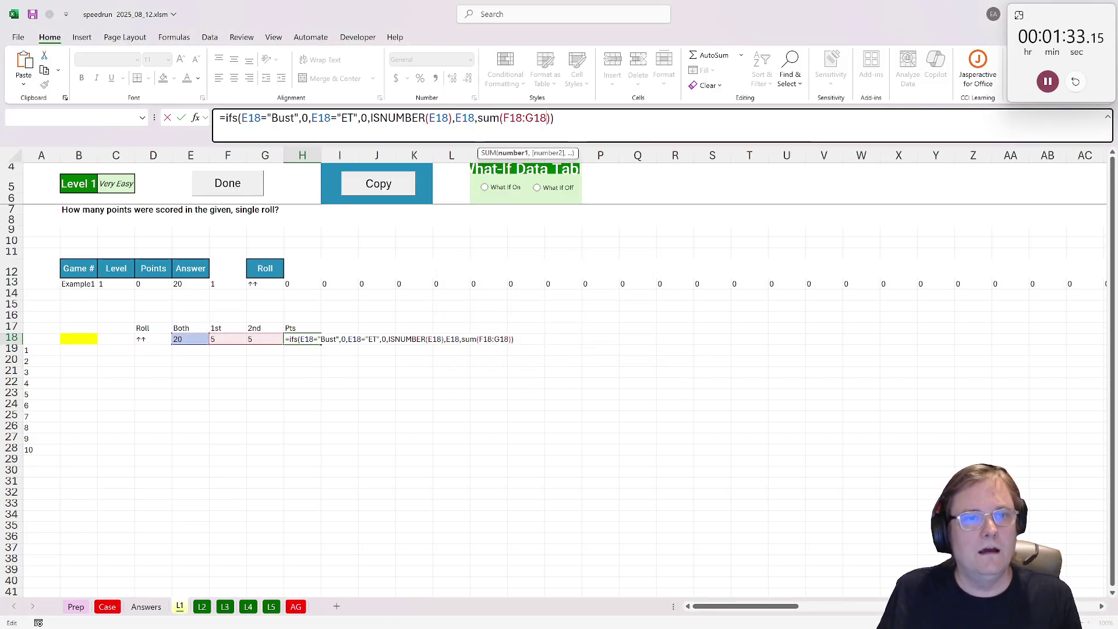
text(1)
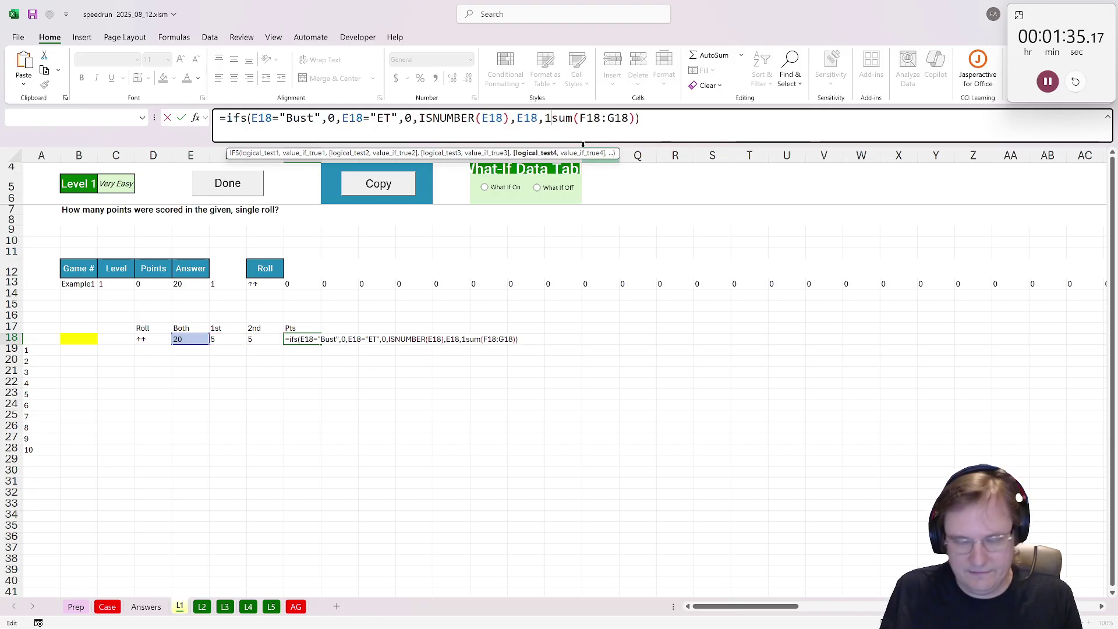
text(,)
key(ctrl+Return)
Step: Add "None" as the not-found result of the XLOOKUP in E18
click(139, 340)
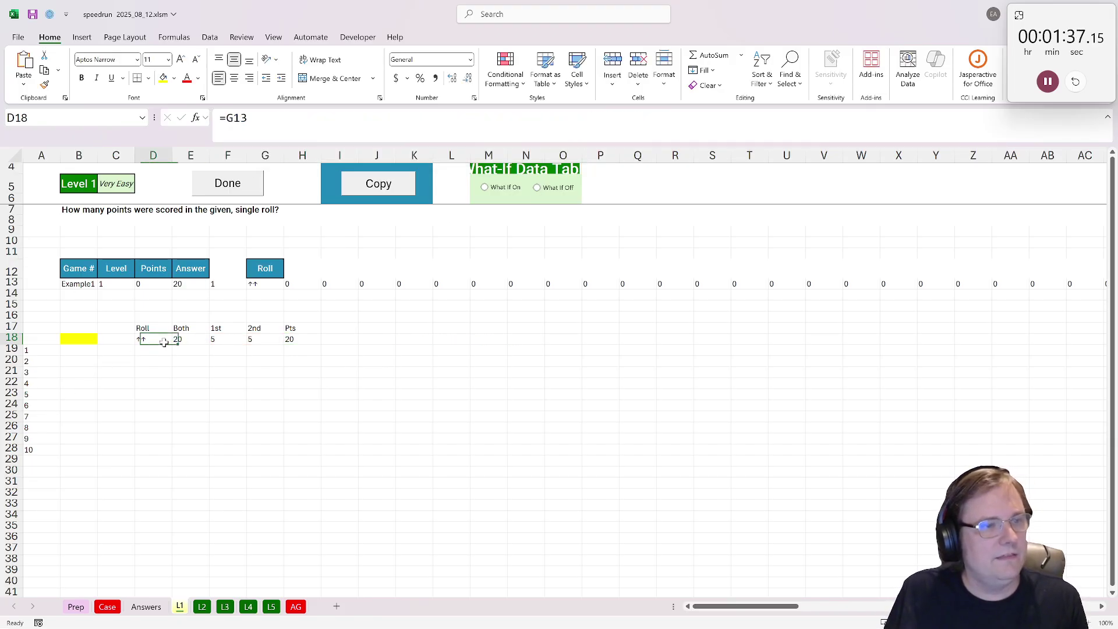
click(187, 342)
click(558, 119)
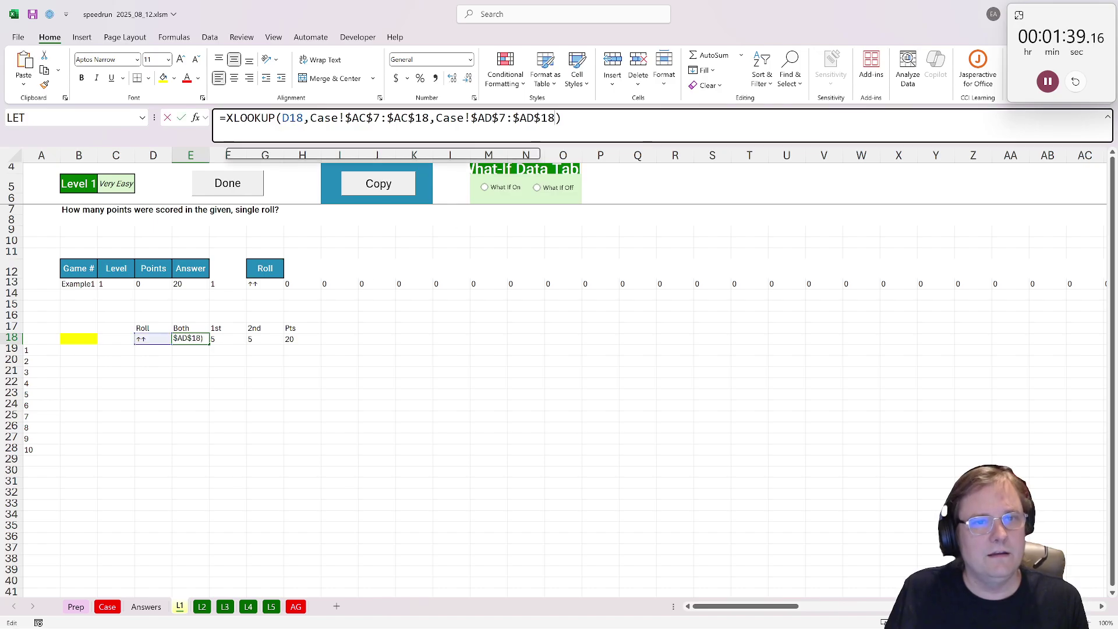
text(,"None")
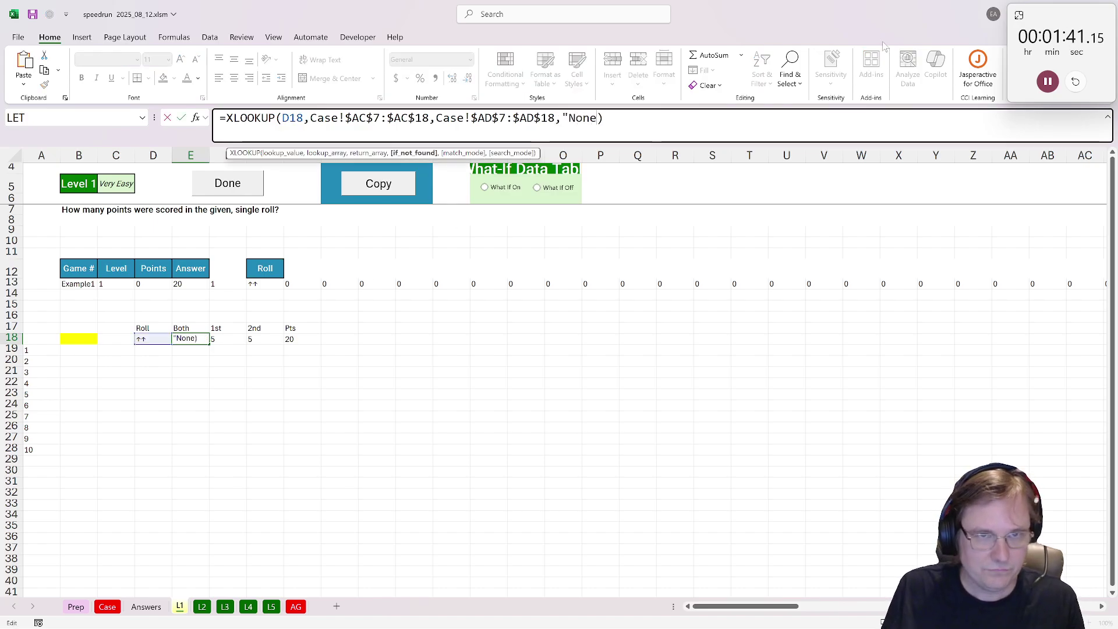
key(ctrl+Return)
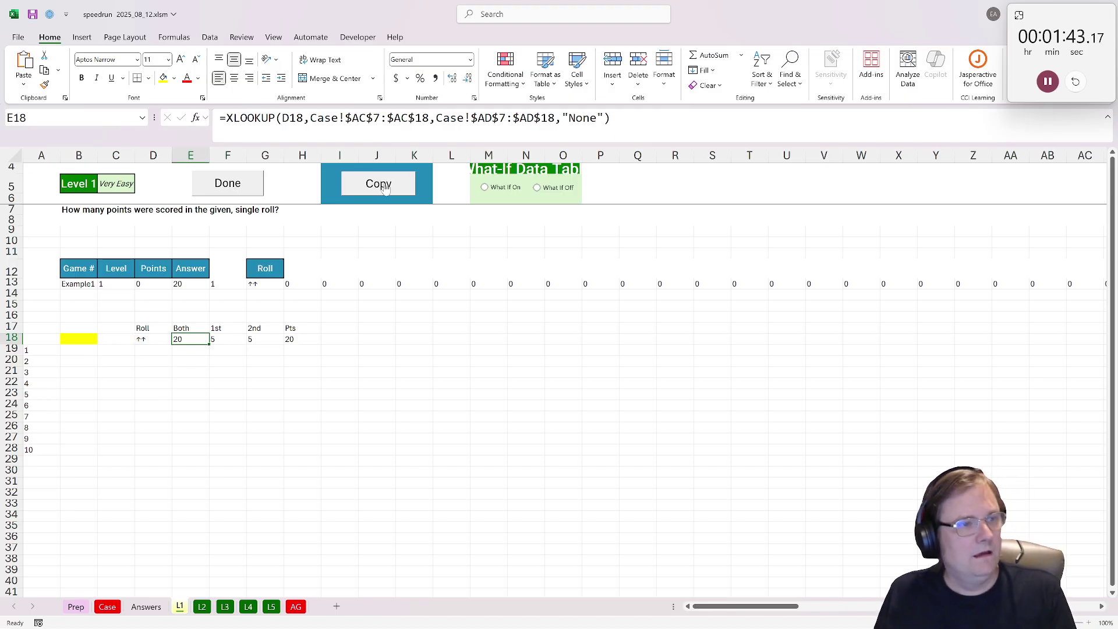
Step: Set the yellow answer cell B18 to =H18 and mark Level 1 as done
click(84, 339)
text(=)
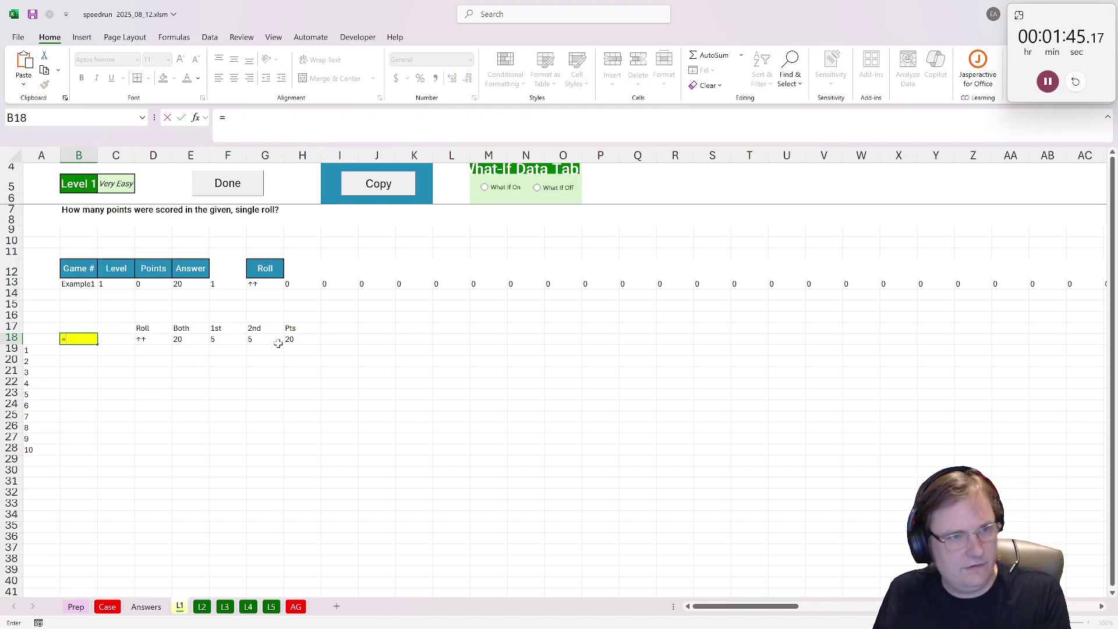
click(289, 340)
key(Return)
click(229, 183)
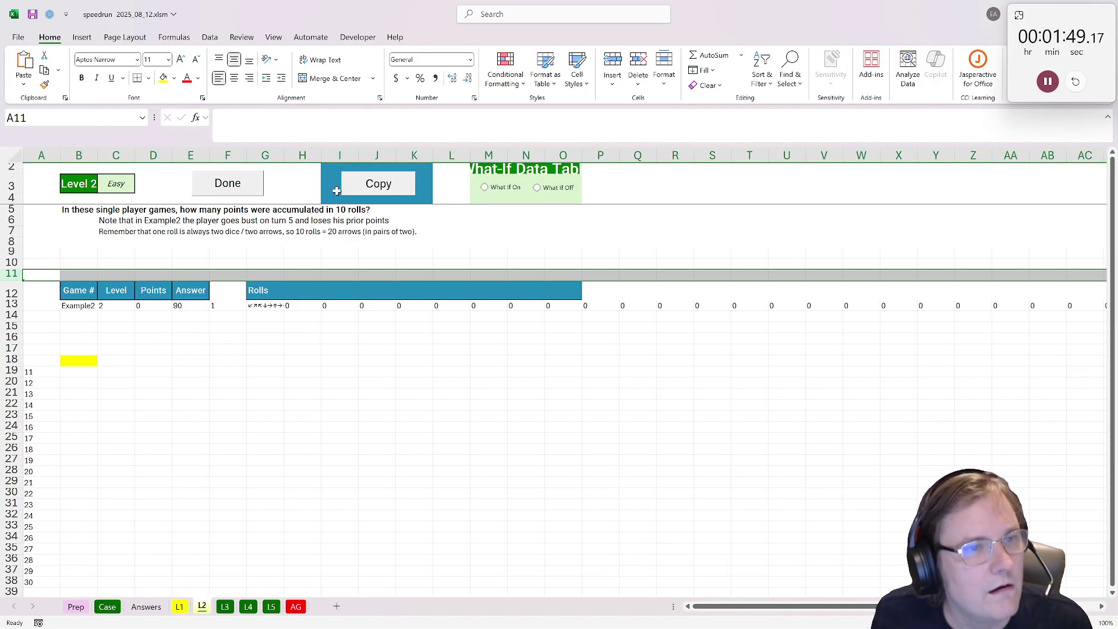
Step: Copy the Level 1 working formulas into the Level 2 sheet and begin a BYROW formula in D18
click(347, 188)
click(171, 362)
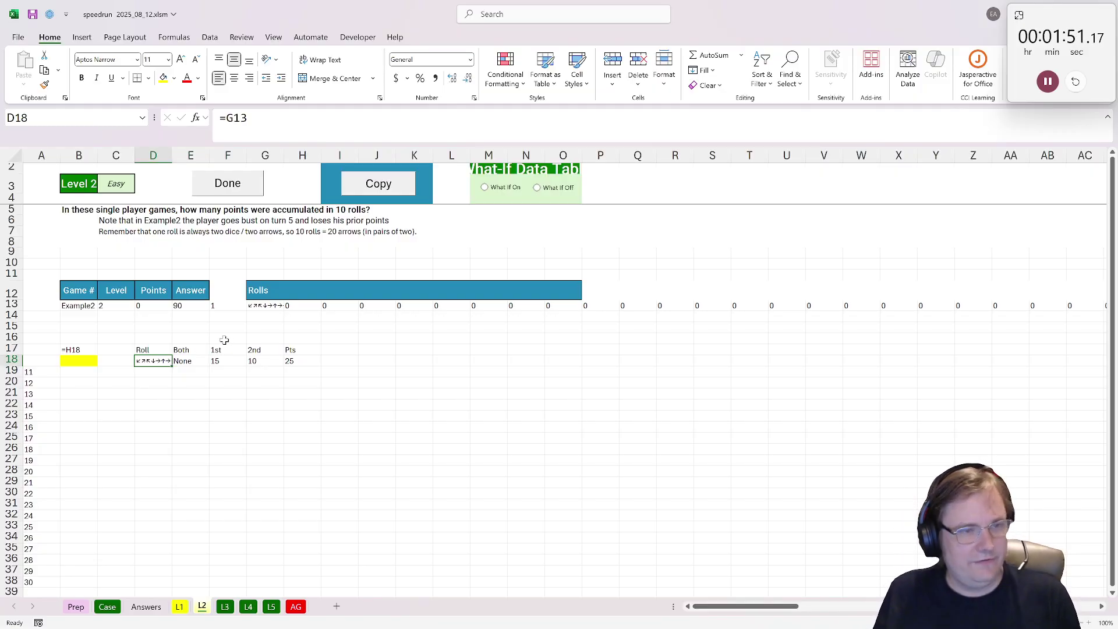
text(=)
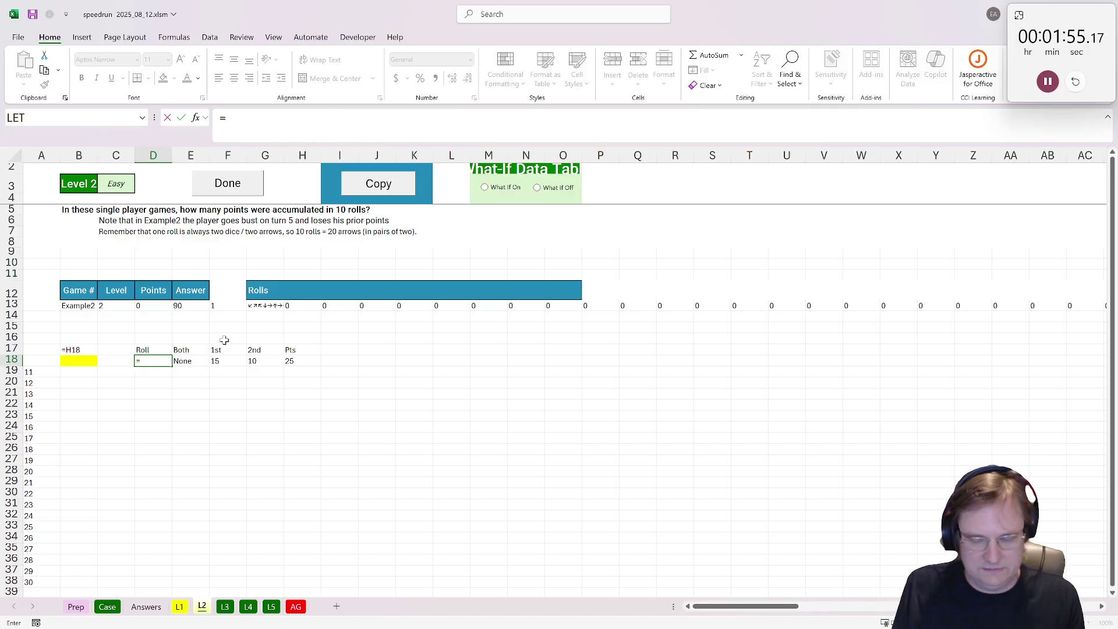
text(byrows)
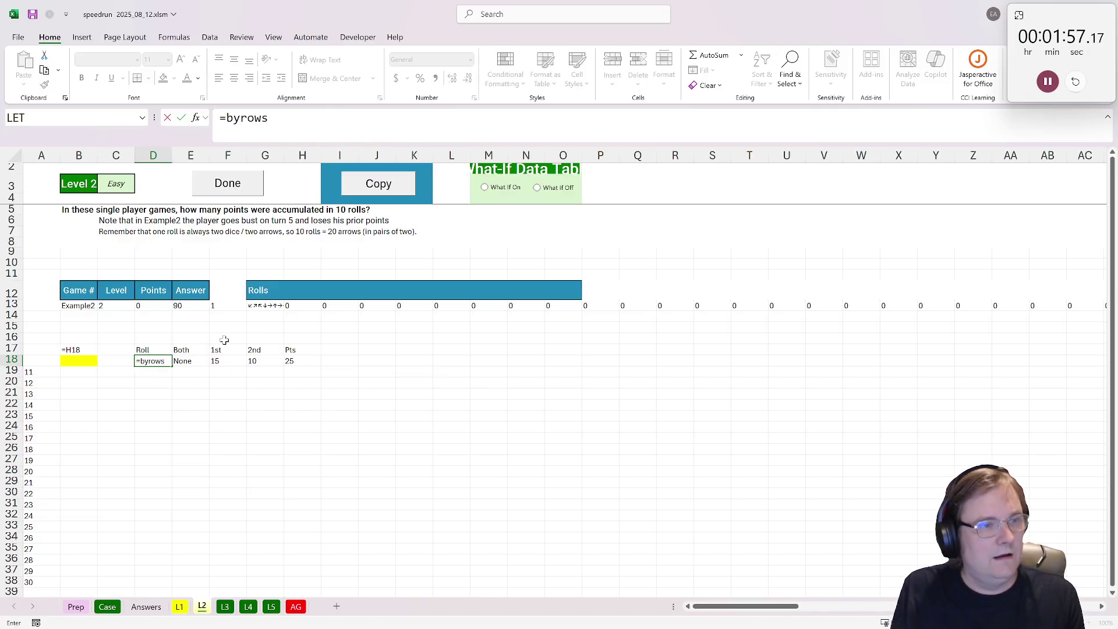
key(BackSpace)
text(()
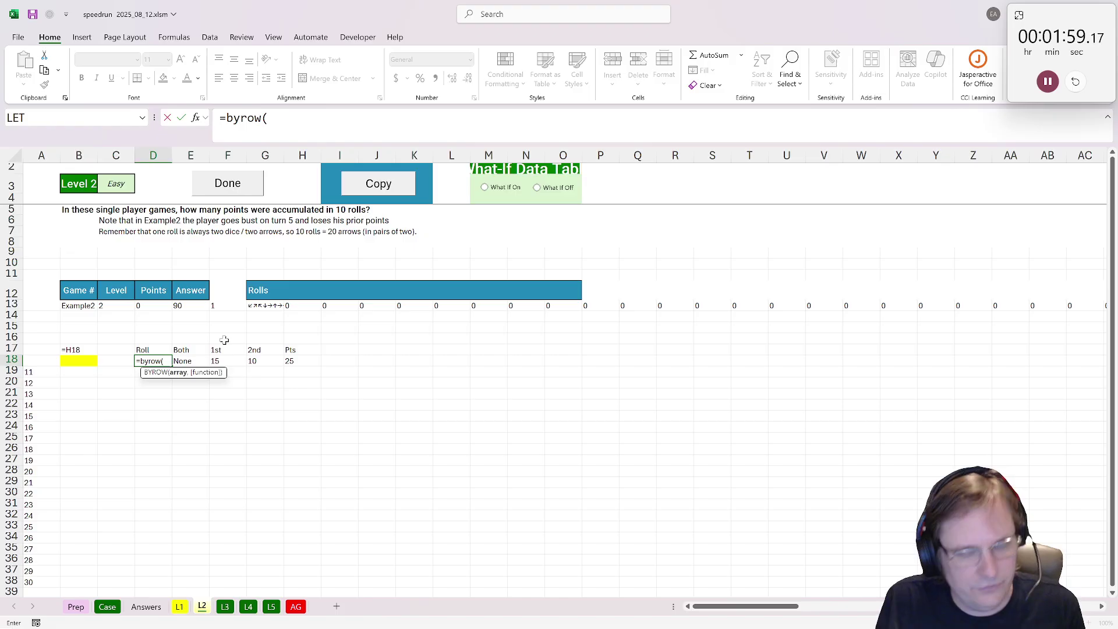
text(con)
key(BackSpace)
key(BackSpace)
key(BackSpace)
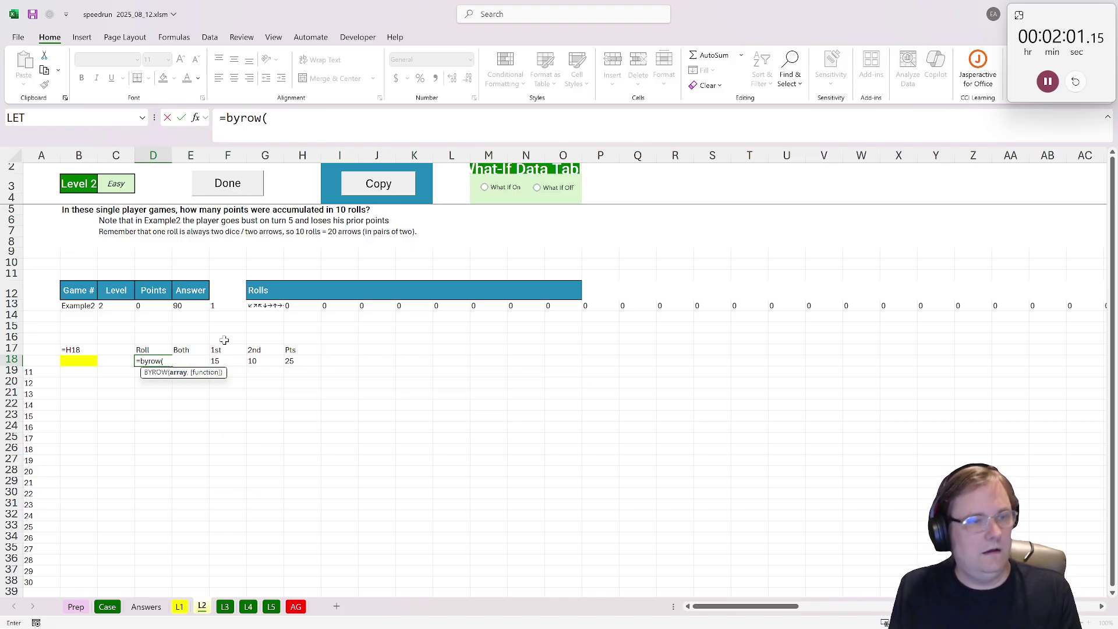
Step: Complete the D18 formula as =BYROW(WRAPROWS(str2arr(G13),2),CONCAT) to split the rolls into arrow pairs
text(wrap)
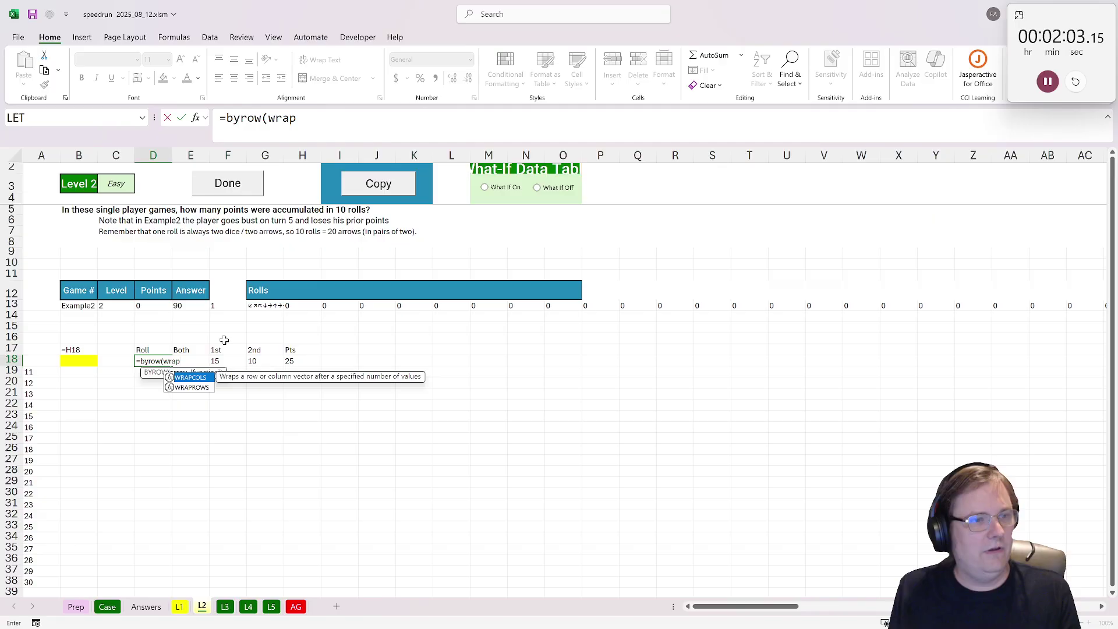
text(rows(s)
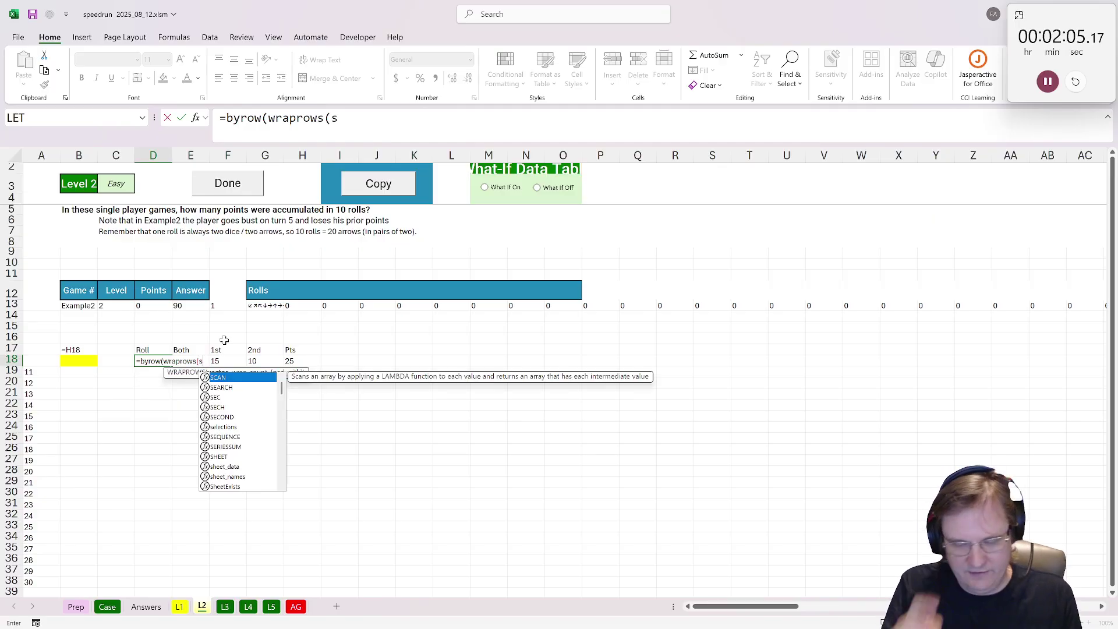
text(tr2arr()
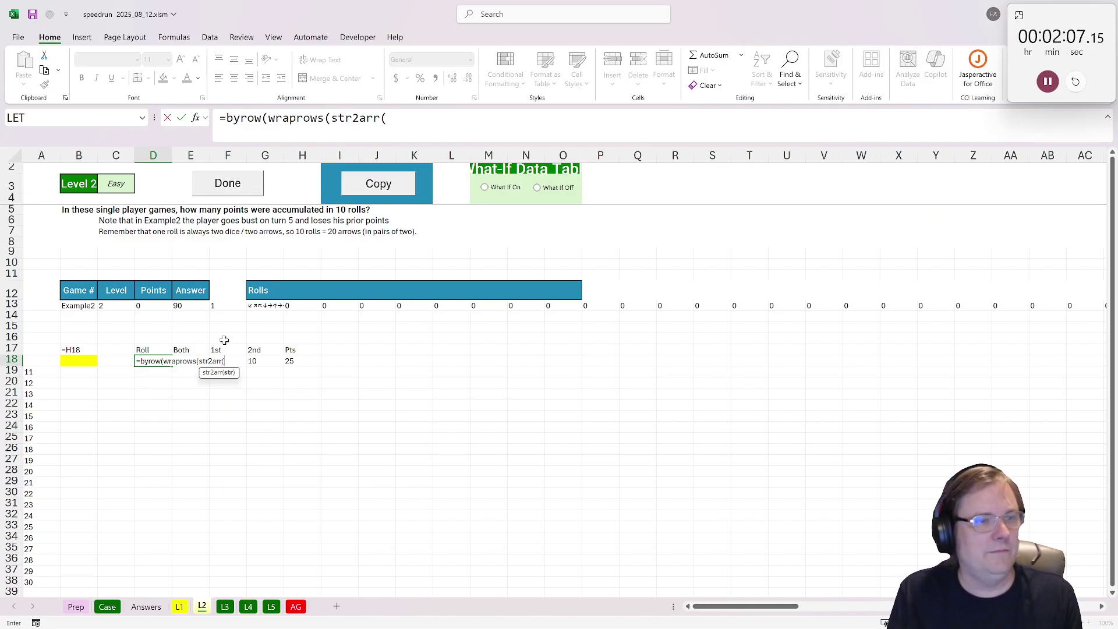
click(265, 307)
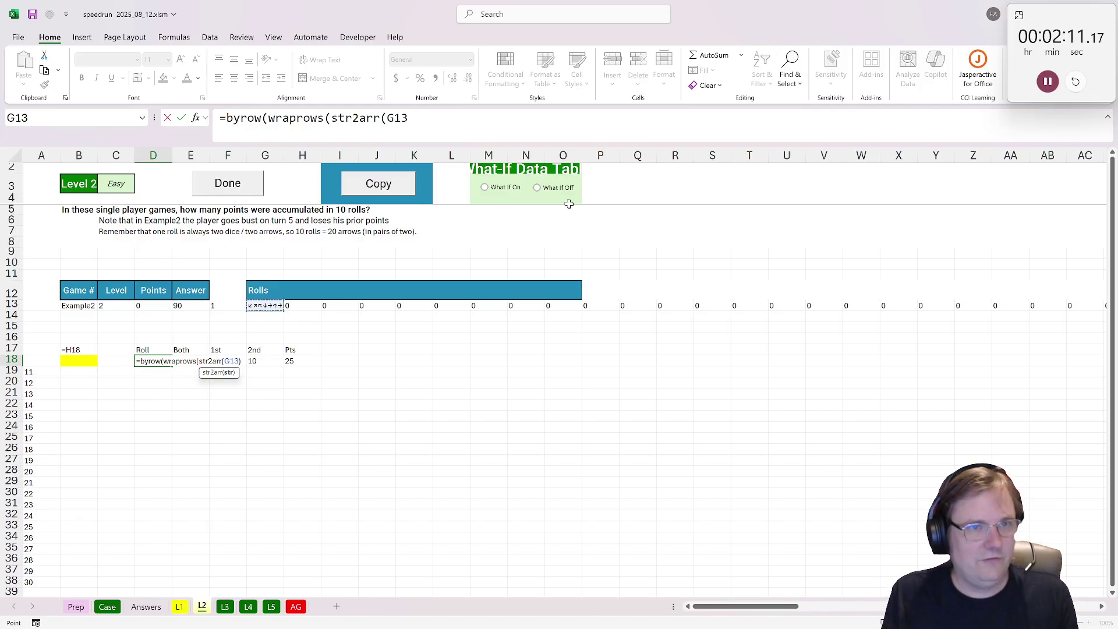
text(),)
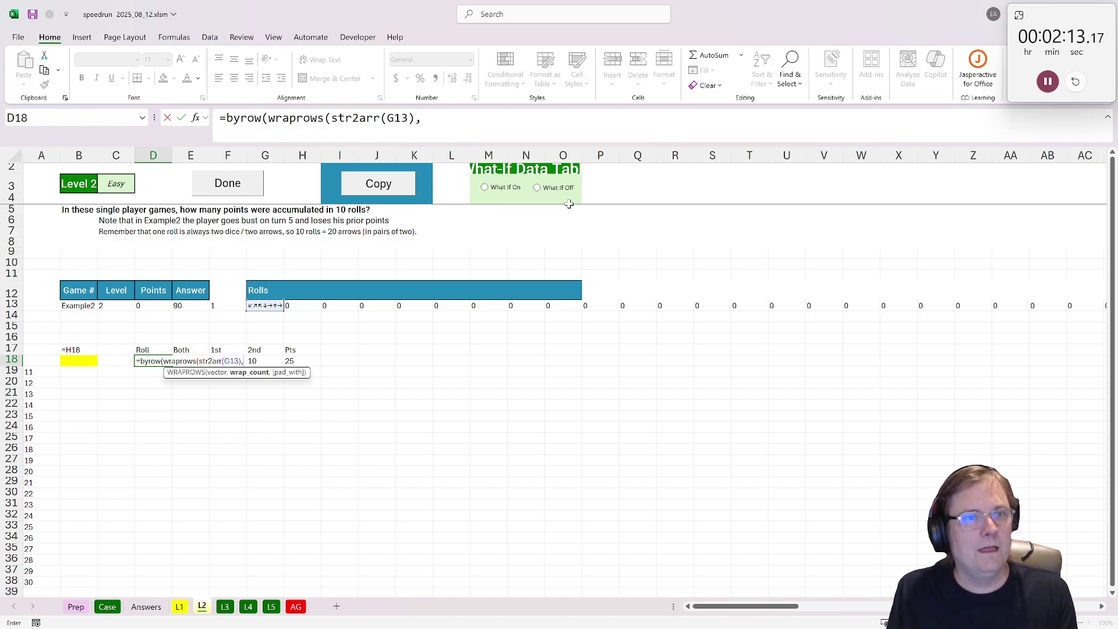
text(2),concat))
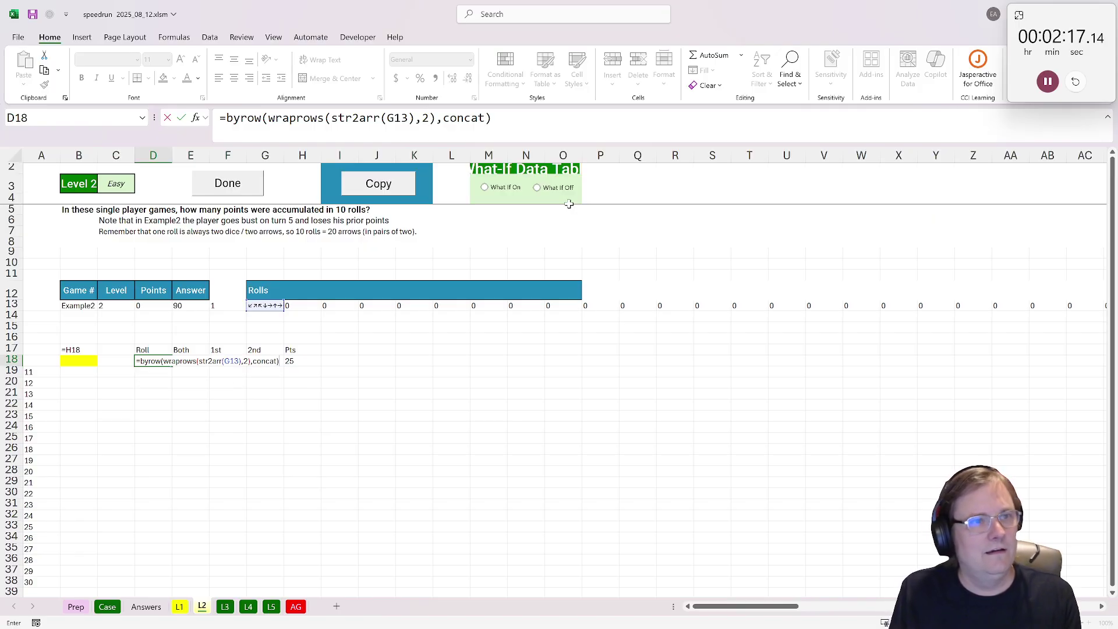
key(ctrl+Return)
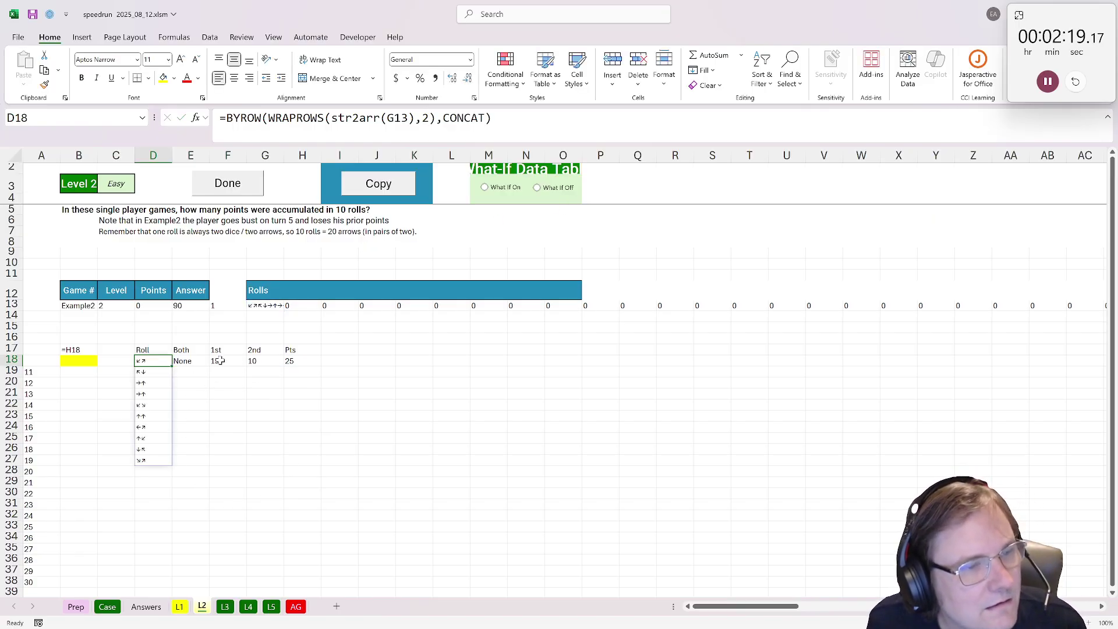
Step: Fill the formulas in E18:H18 down to row 27 alongside the list of rolls
drag(189, 361, 309, 361)
double_click(319, 366)
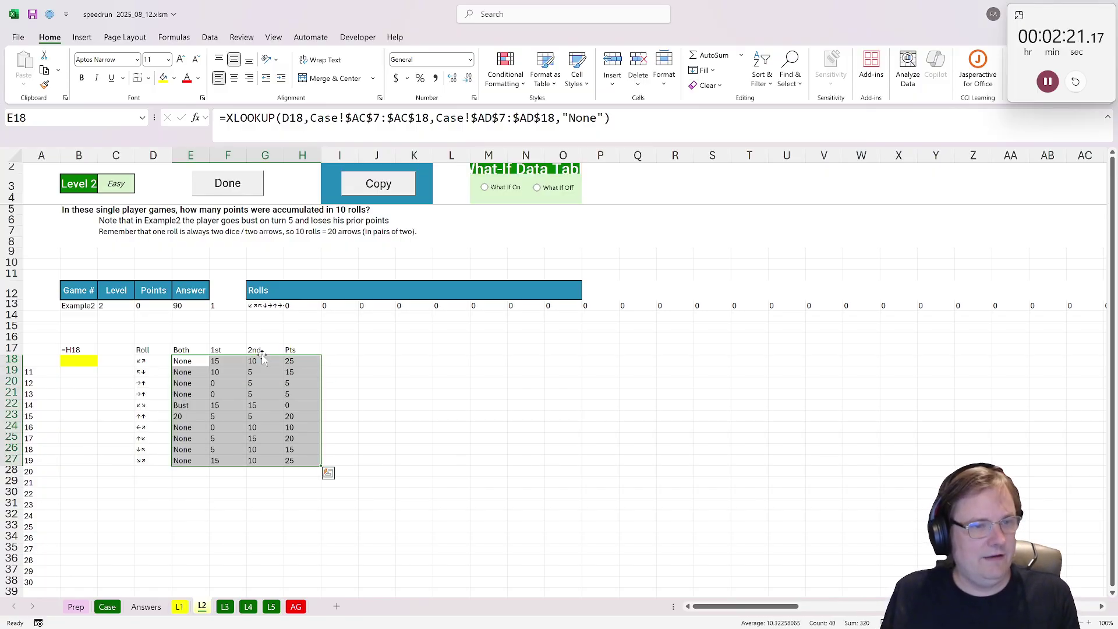
Step: Place the heading Total in I16 and enter a starting value of 0 in I17
click(338, 352)
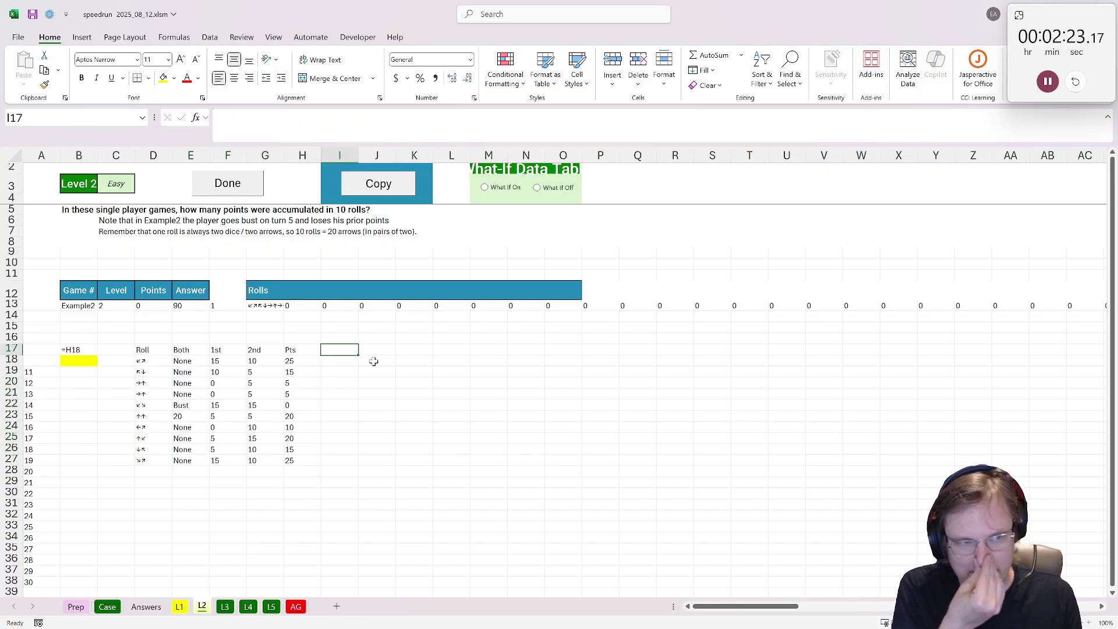
text(Total)
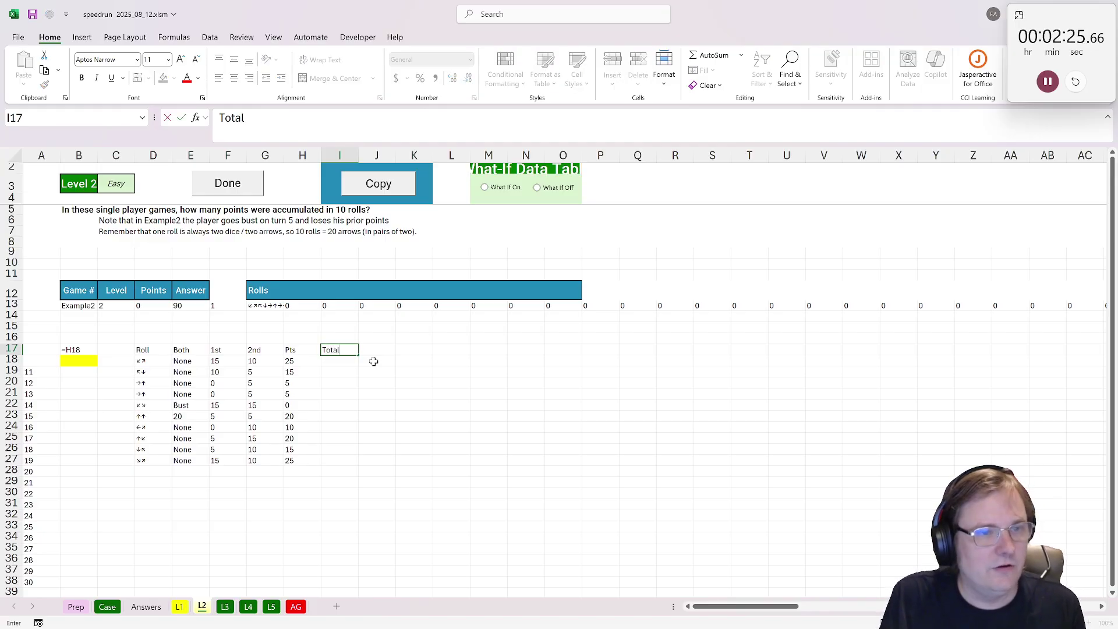
key(Up)
key(Down)
key(ctrl+x)
key(Up)
key(ctrl+v)
key(Down)
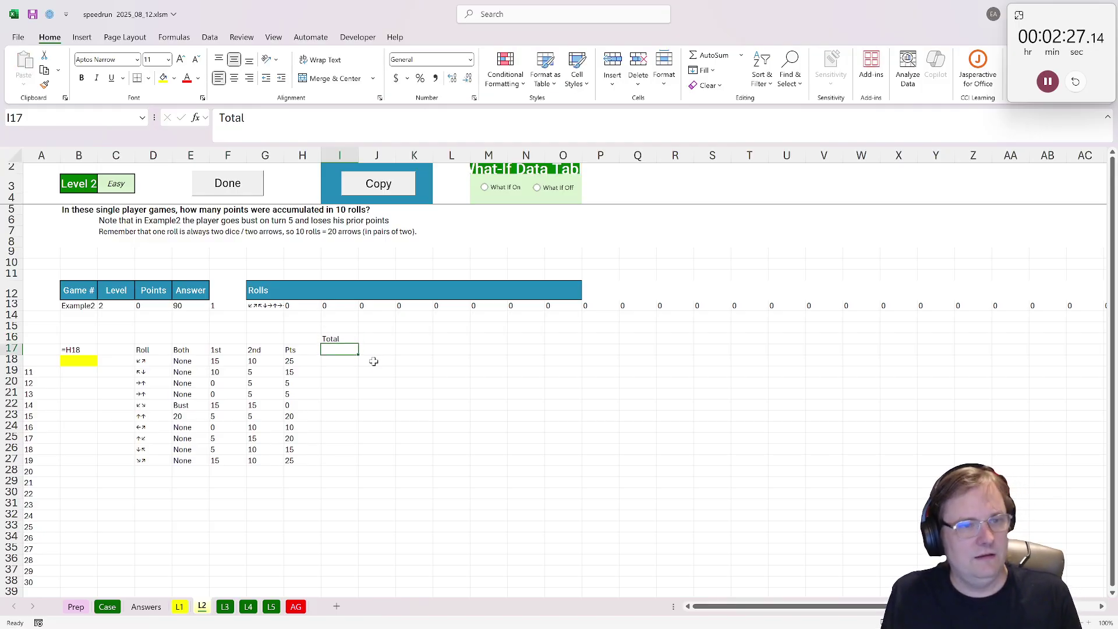
text(0)
key(Return)
Step: Enter =IF(E18="Bust",0,I17+H18) in I18 and fill it down to row 27 to accumulate the points
text(=if()
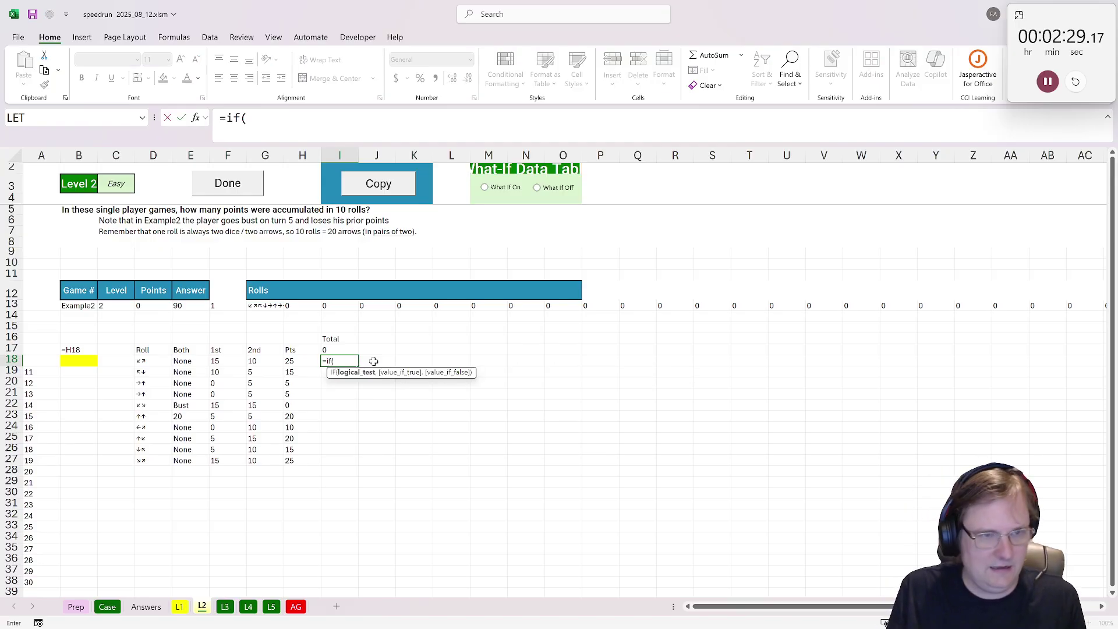
click(178, 364)
text(=)
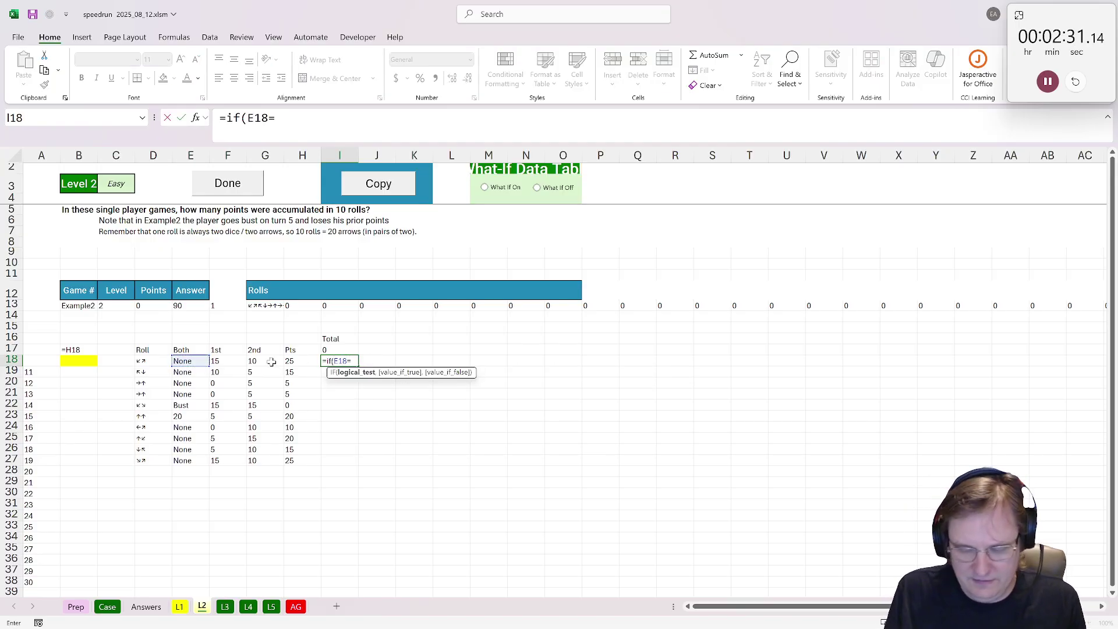
text("Bust",0,)
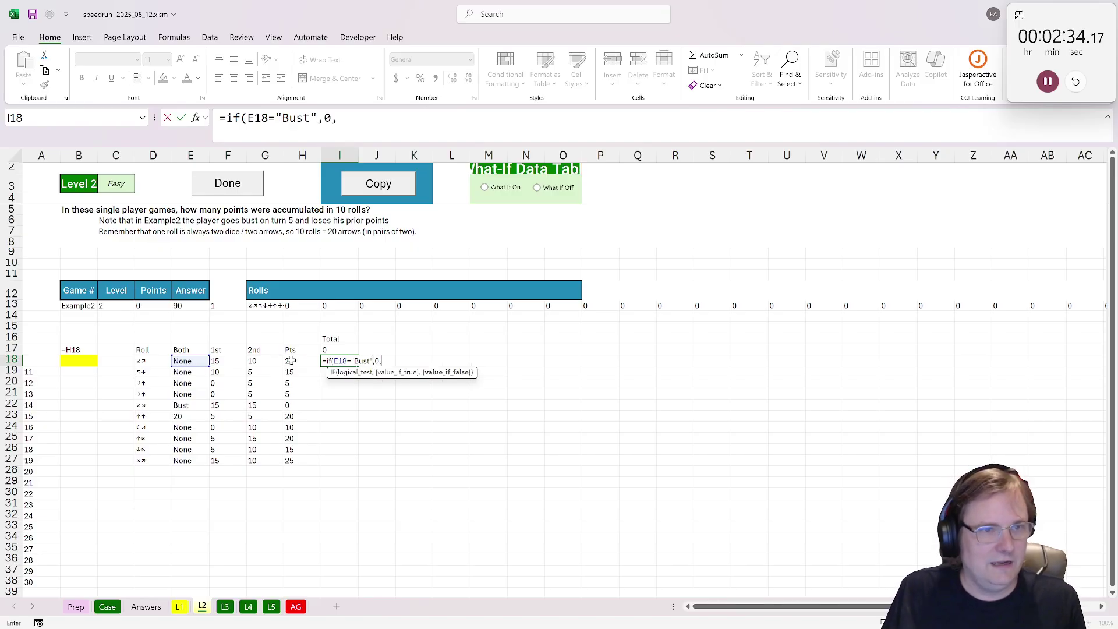
click(331, 350)
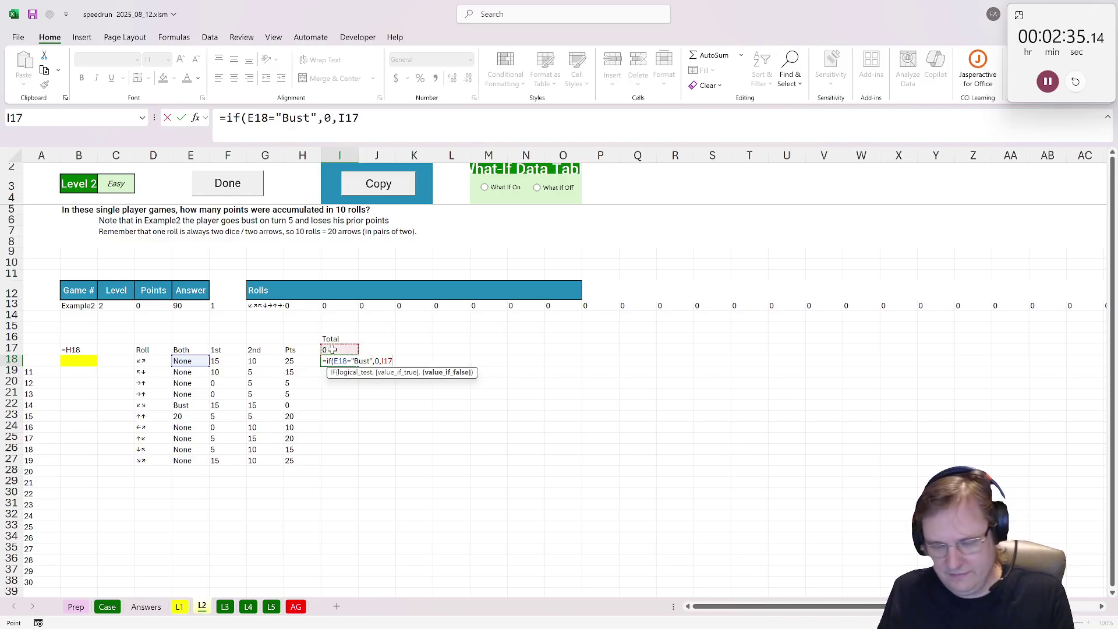
text(+)
click(289, 361)
key(Return)
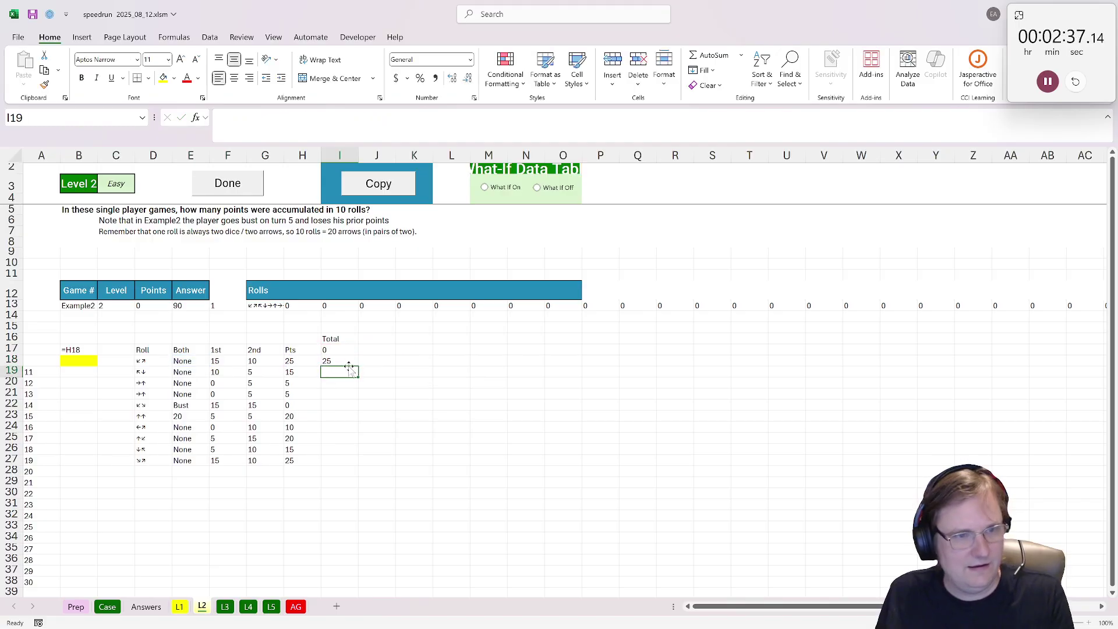
key(Up)
double_click(358, 366)
Step: Link the yellow answer cell B18 to the final running total in I27
click(86, 360)
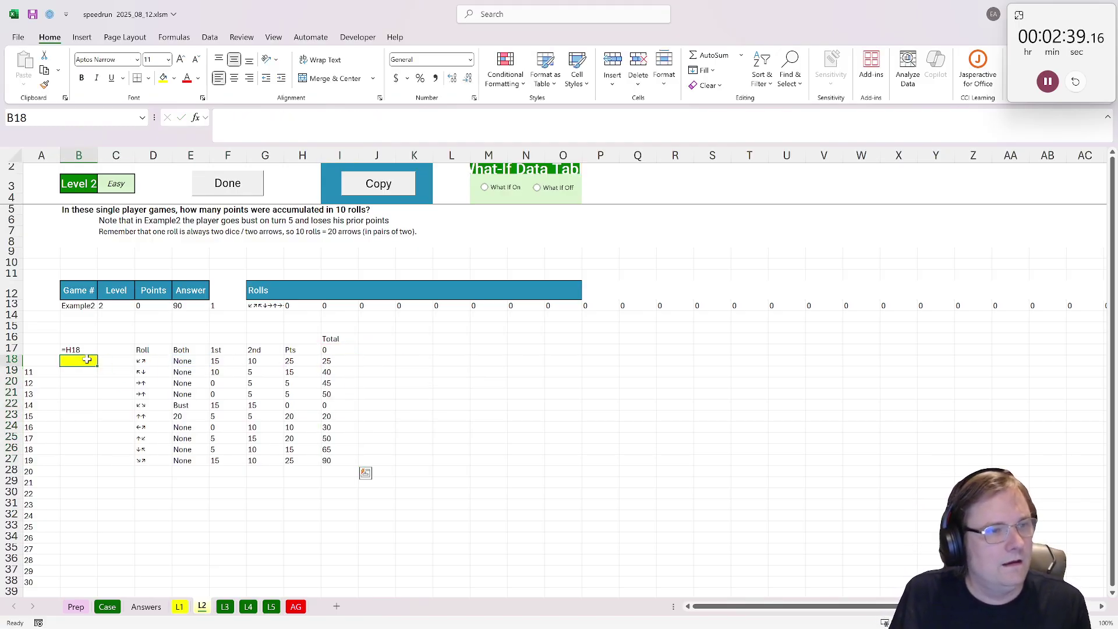
text(=)
click(334, 461)
key(Return)
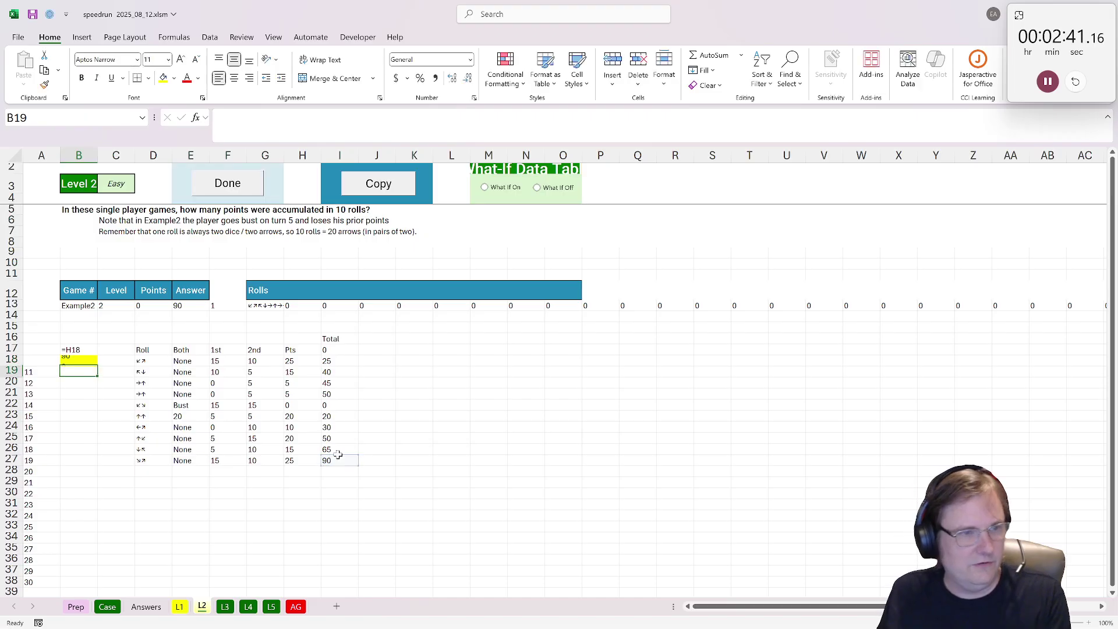
Step: Mark Level 2 as done and copy its working formulas into the Level 3 sheet
click(237, 183)
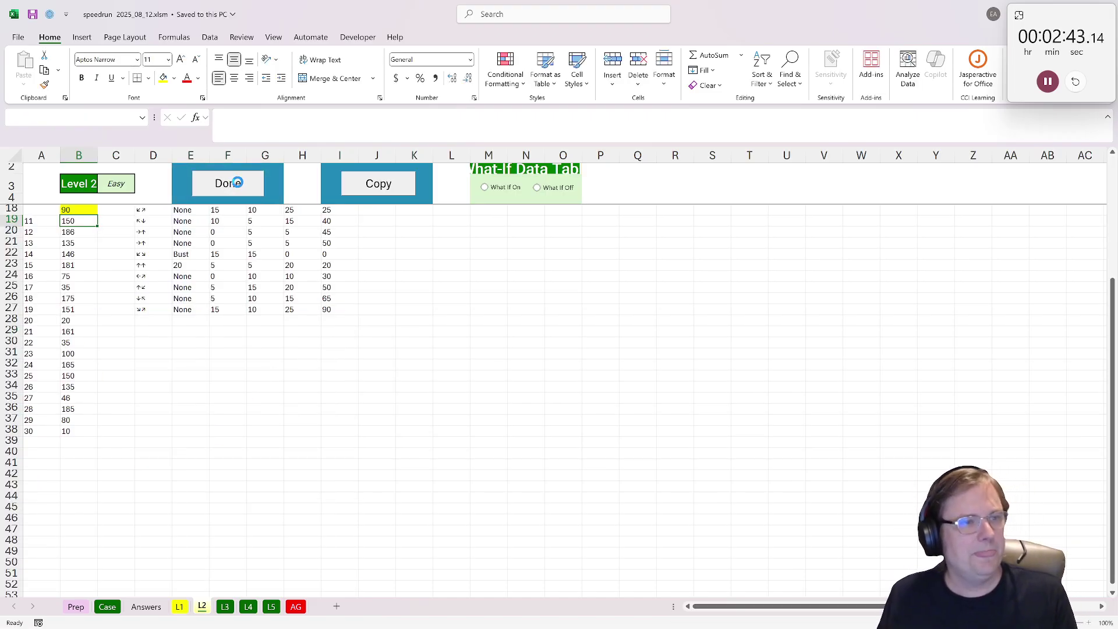
click(379, 184)
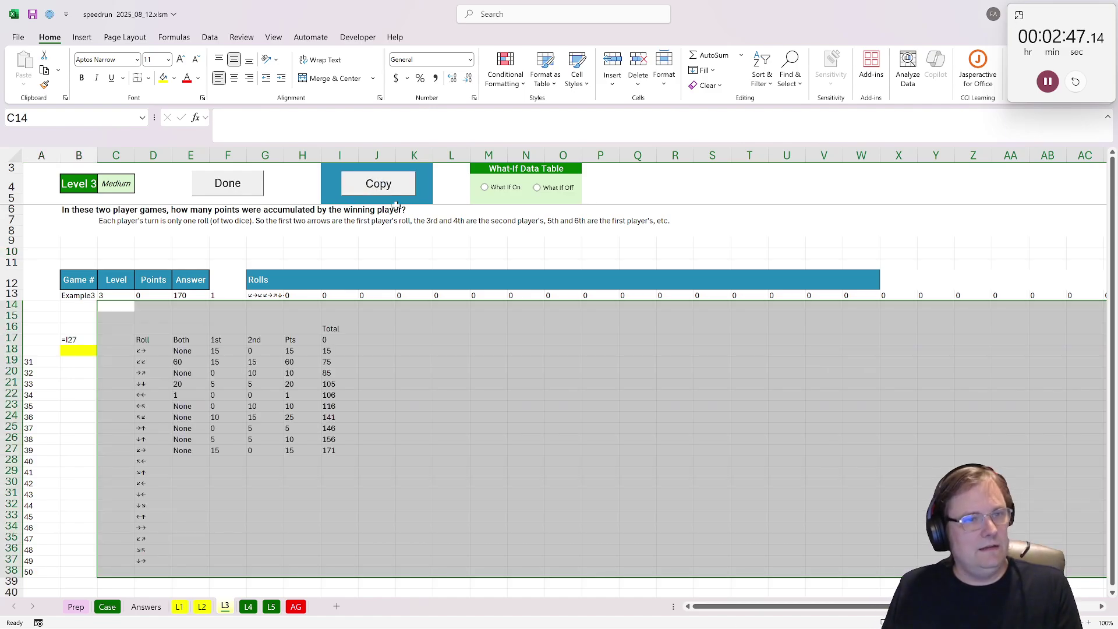
click(446, 414)
Step: Clear the copied single-player Total column in I16:I27 on the Level 3 sheet
drag(329, 331, 337, 452)
key(ctrl+c)
click(378, 328)
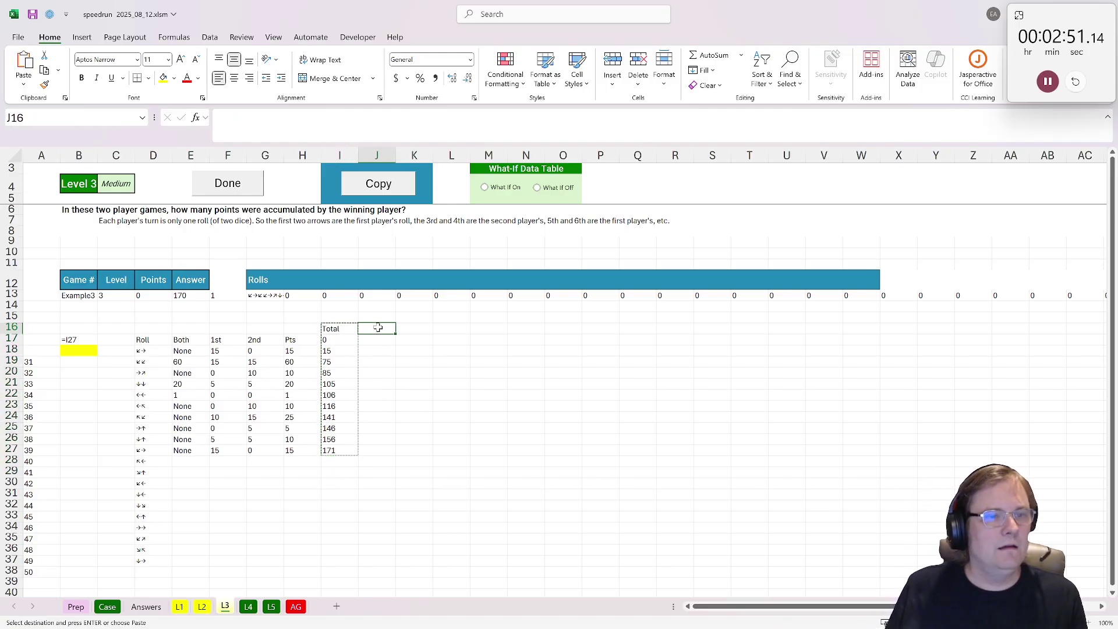
drag(351, 329, 352, 451)
key(Delete)
Step: Add the headings AP in I17, P1 Total in J16 and P2 Total in K16
click(348, 339)
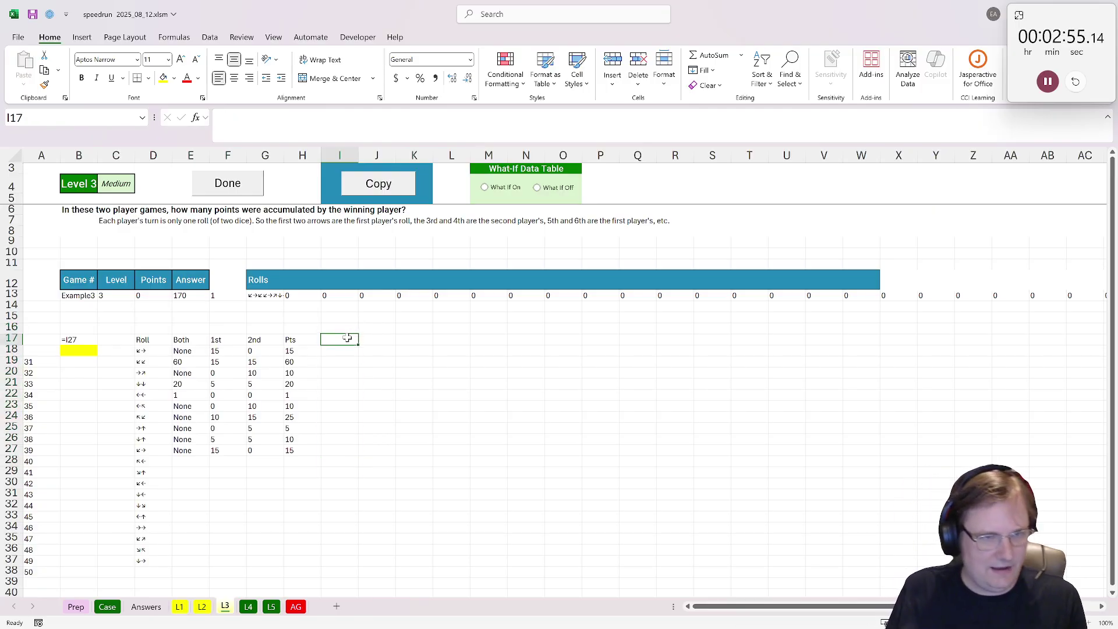
text(AP)
key(Tab)
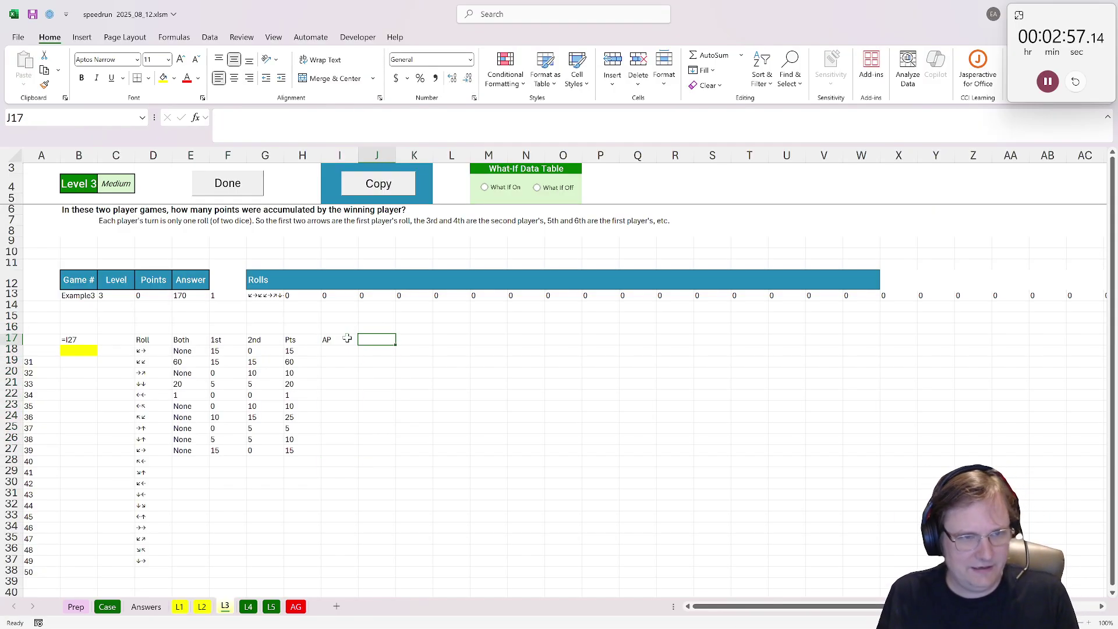
text(P1)
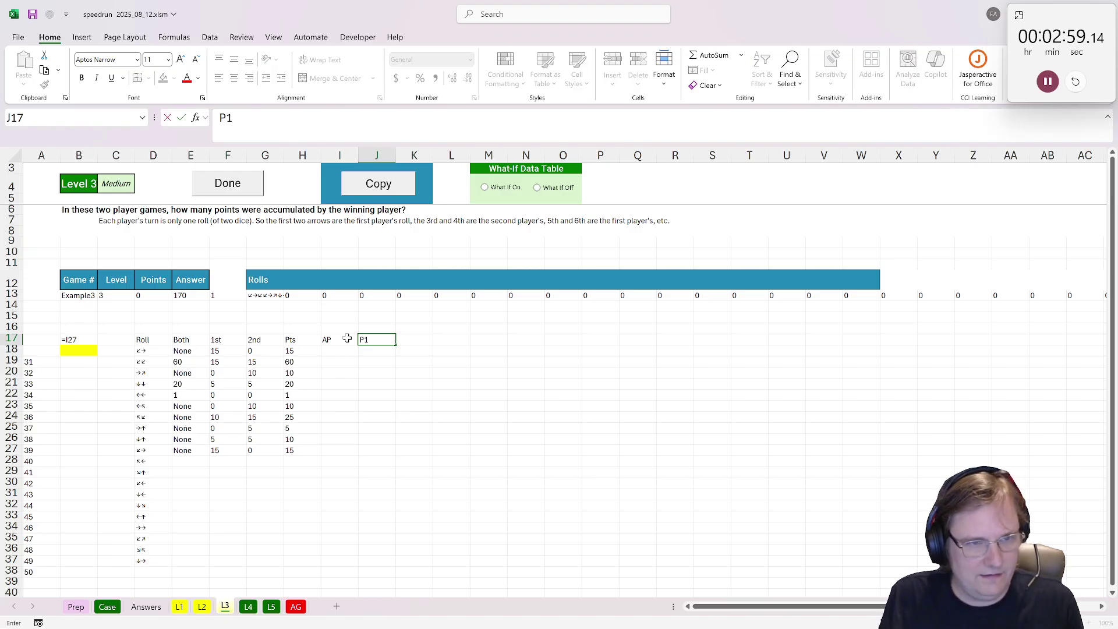
key(Escape)
key(F12)
key(Escape)
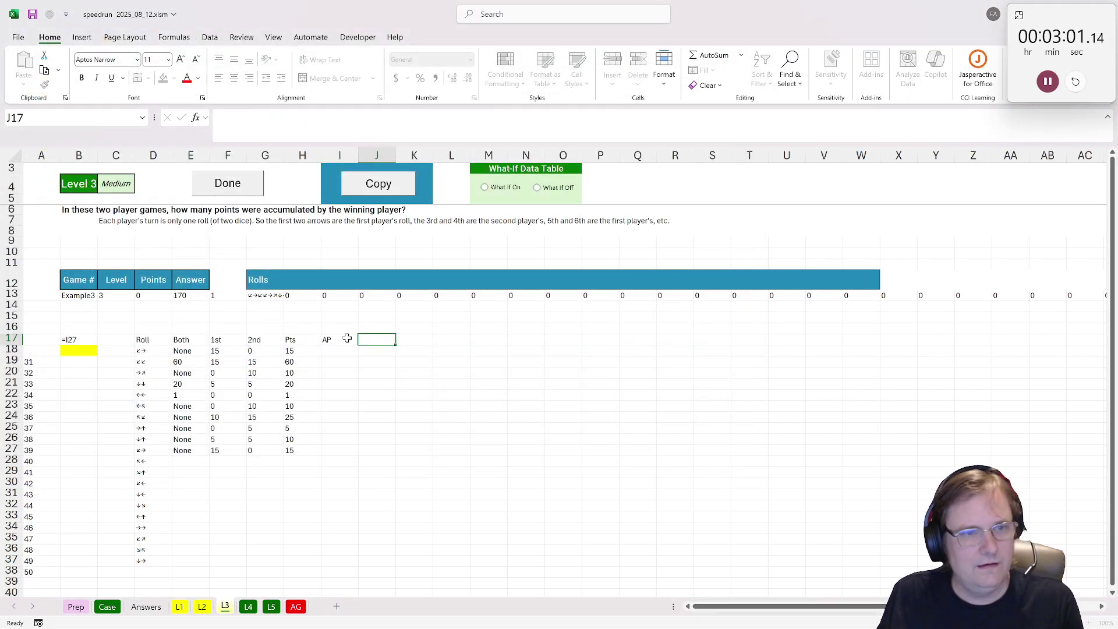
key(Up)
text(P1 Total)
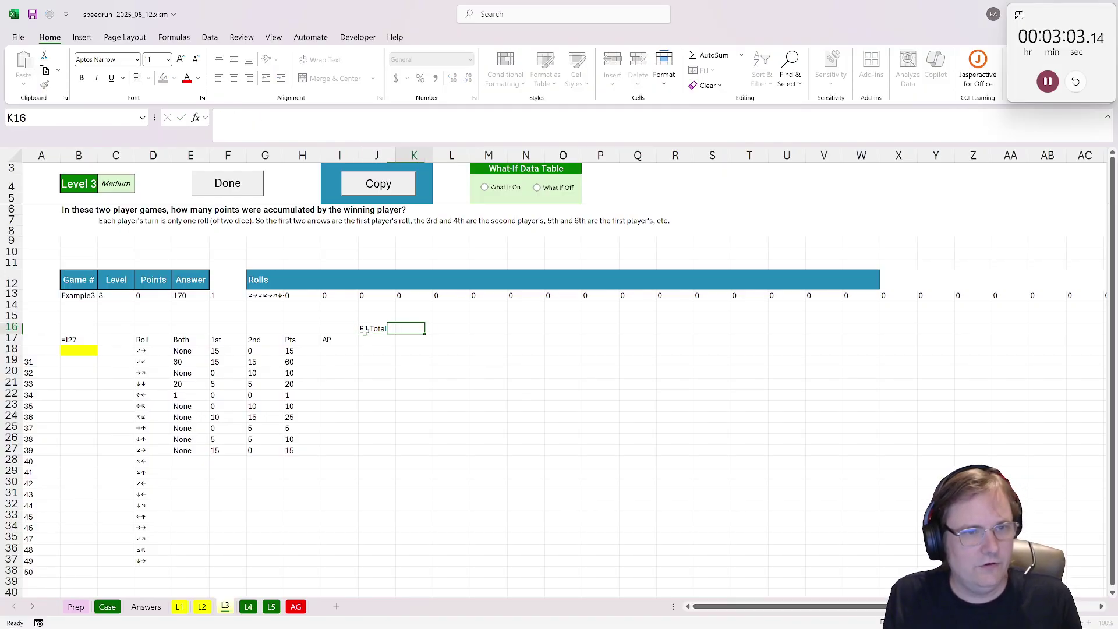
key(Tab)
text(P2 TOtal)
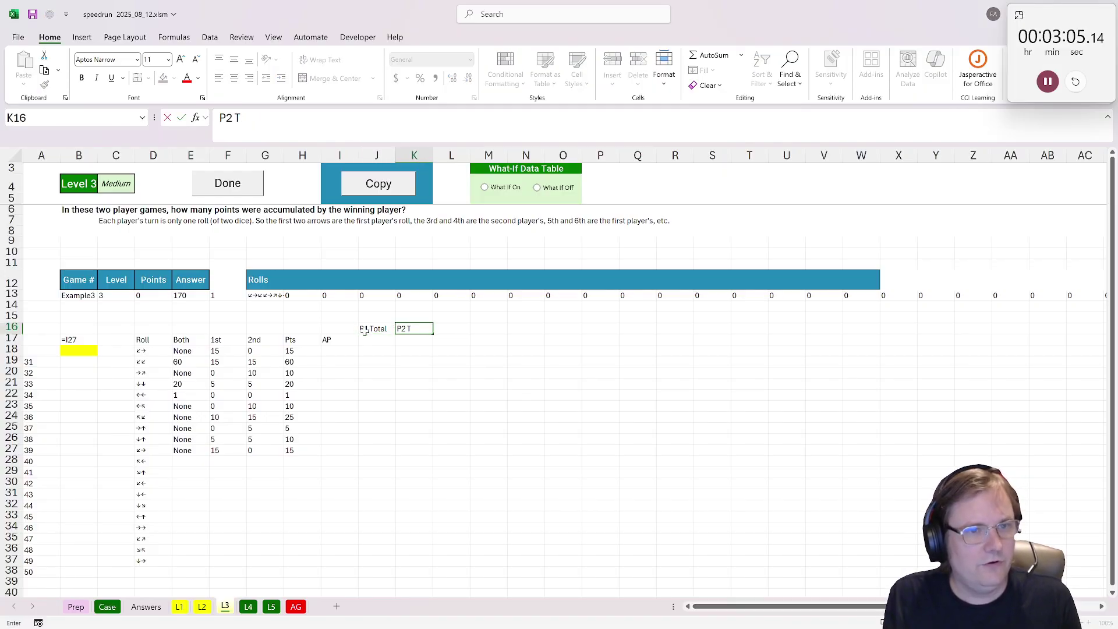
key(Return)
Step: Enter 1 in I18 as the first active player and =IF(I18=1,2,1) in I19 to alternate players
key(Left)
key(Left)
key(Down)
key(Right)
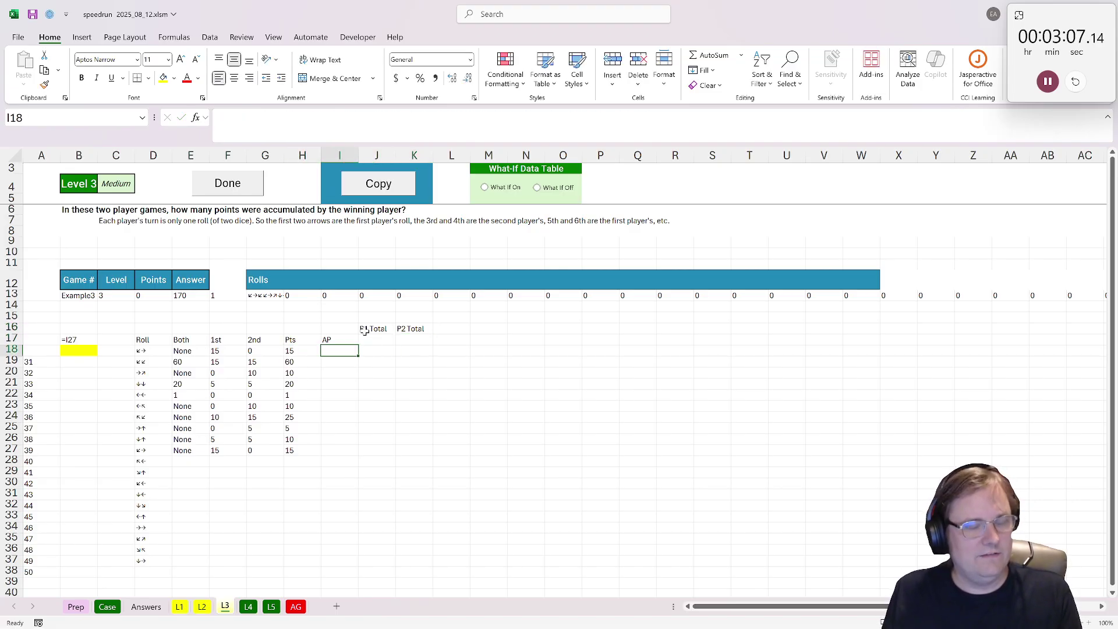
text(1)
key(Return)
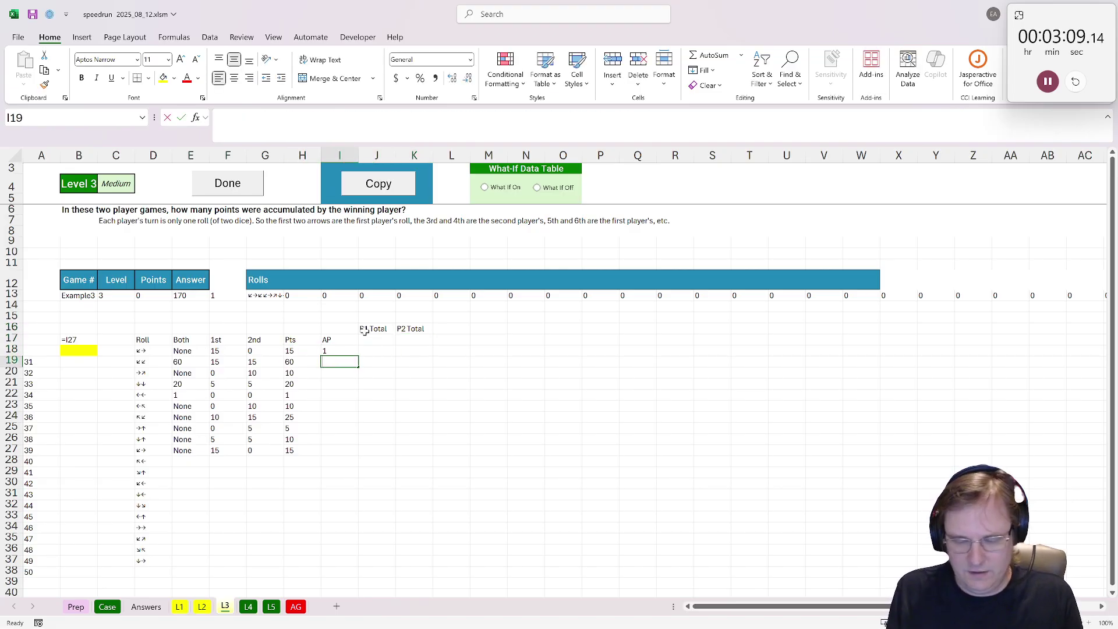
text(=if()
click(334, 351)
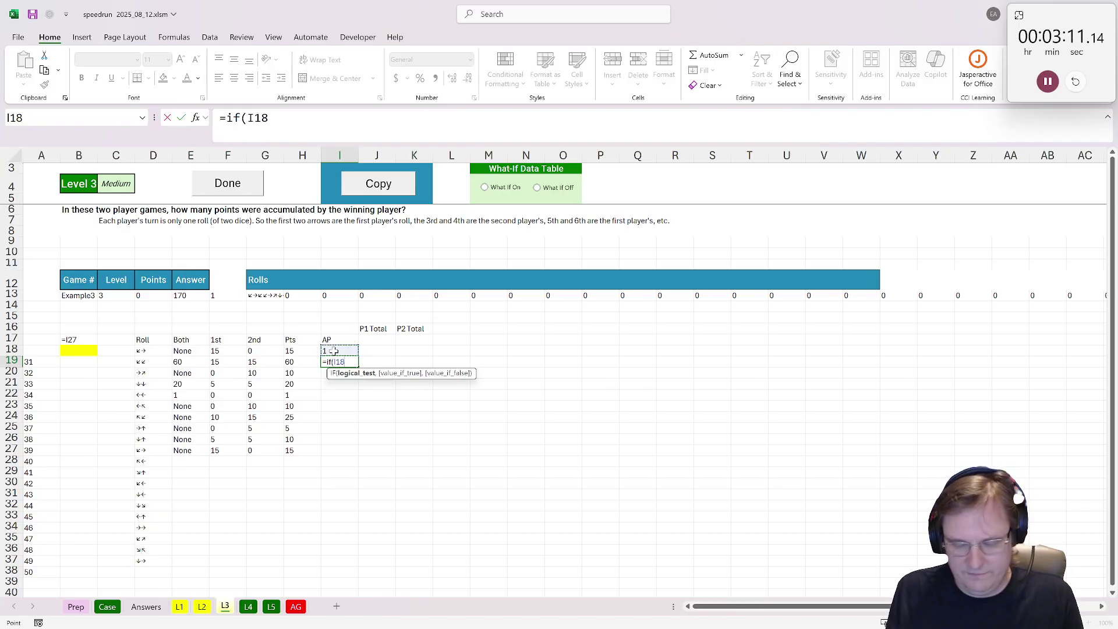
text(=1,2,1))
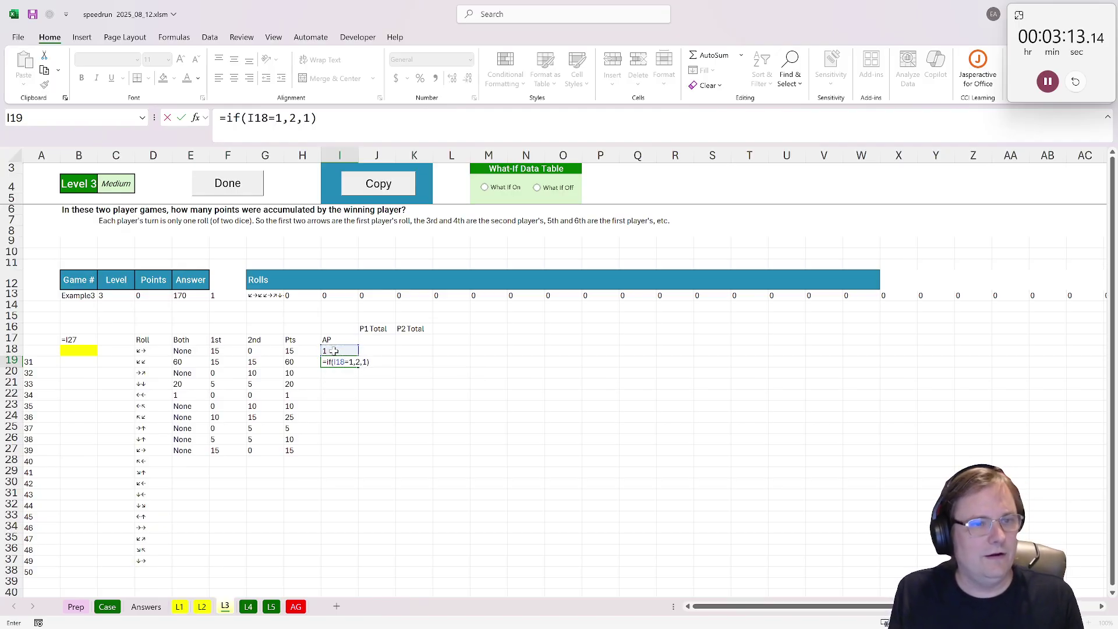
key(ctrl+Return)
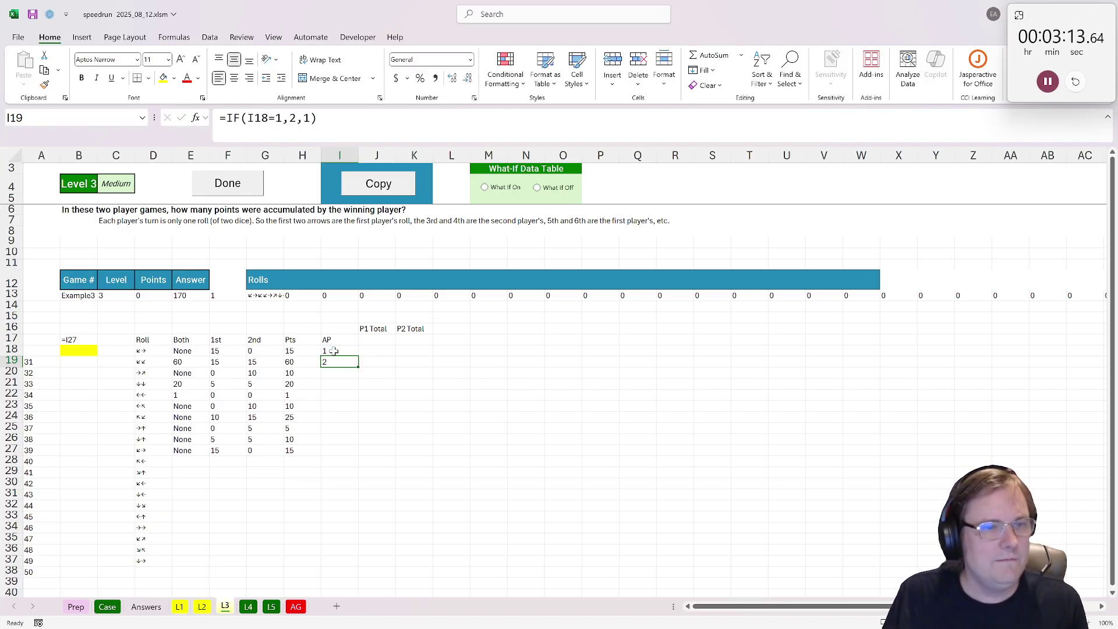
Step: Begin the P1 total formula in J18 with =IFS(I18=2,J17,E18="Bust",0, to handle the other player's turns and busts
click(386, 350)
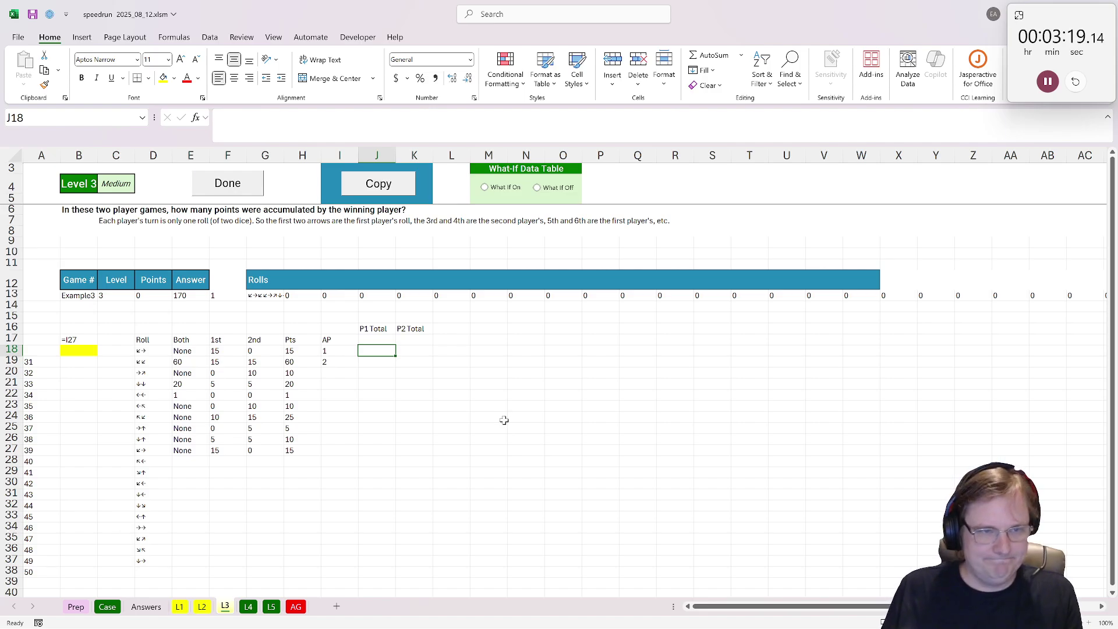
text(=i)
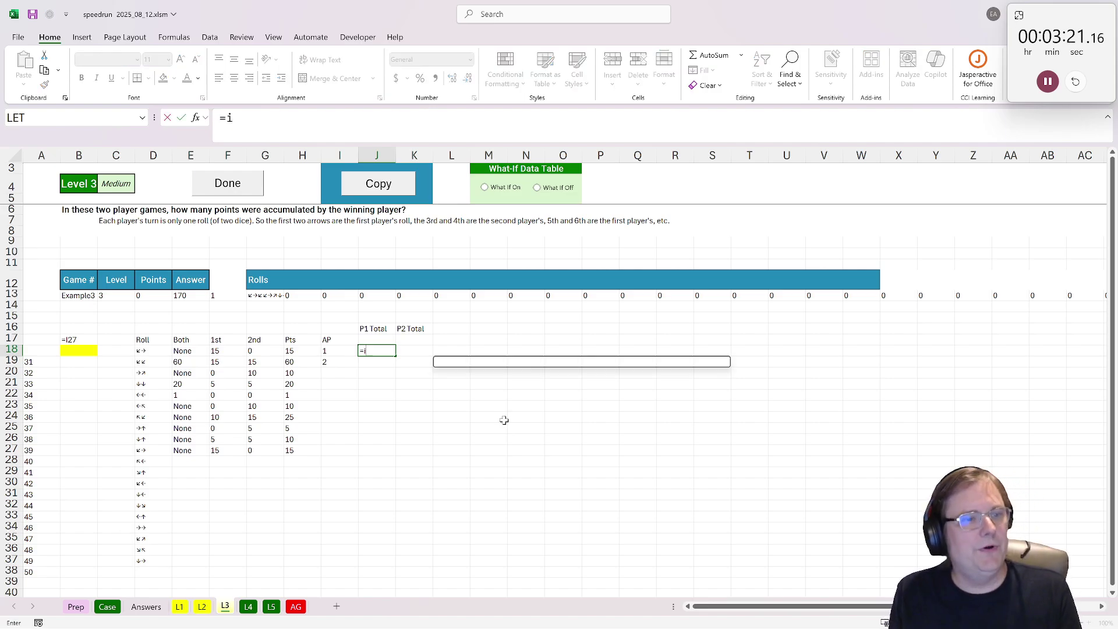
text(fs()
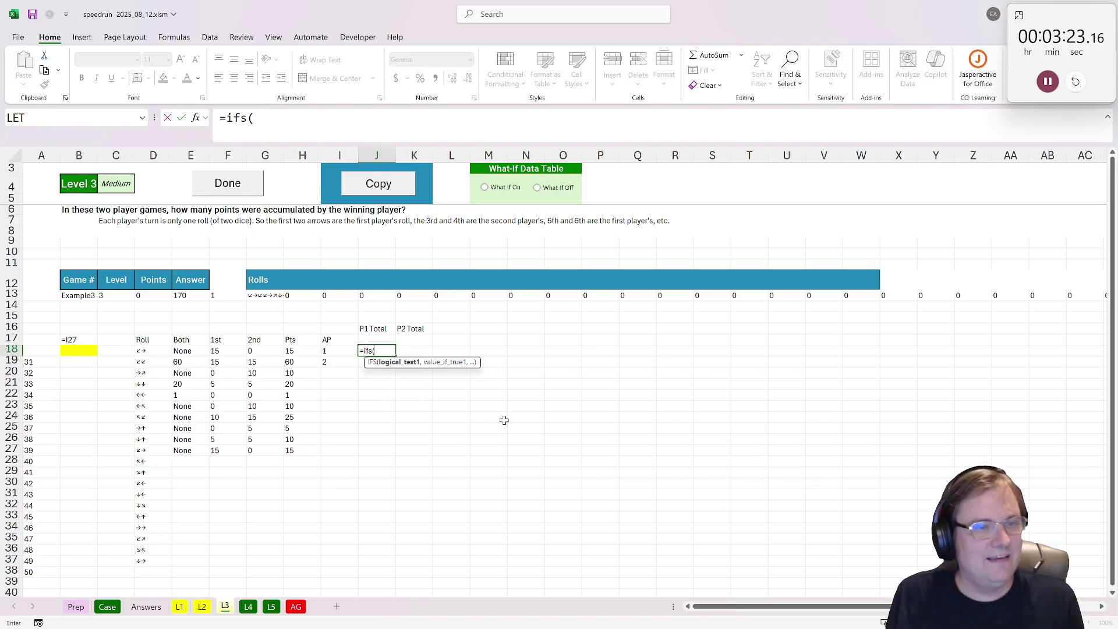
click(340, 351)
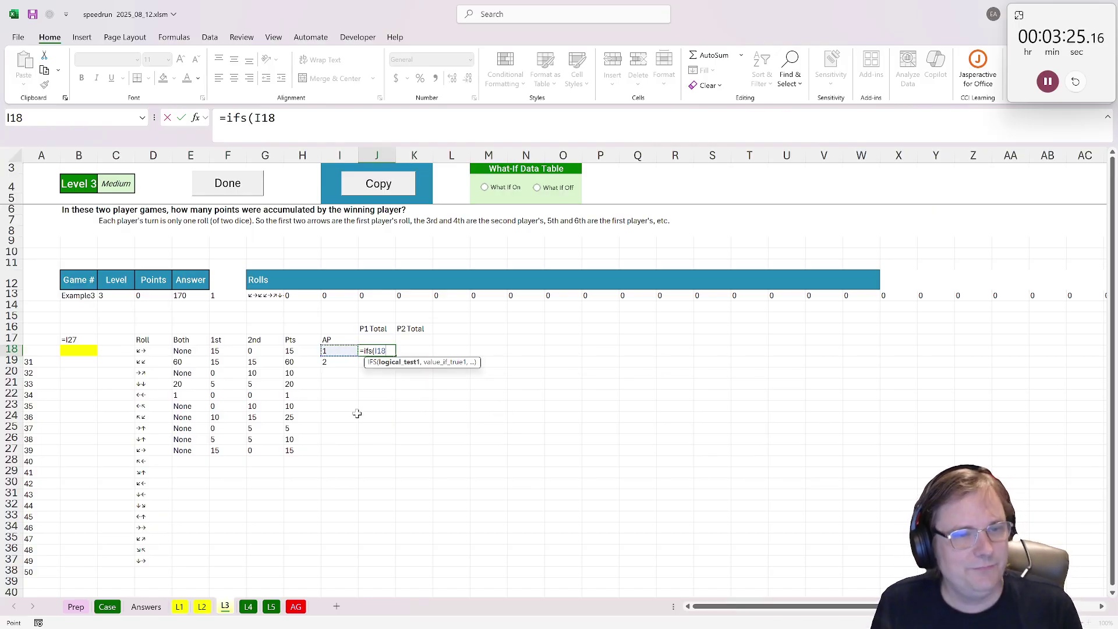
text(=2,)
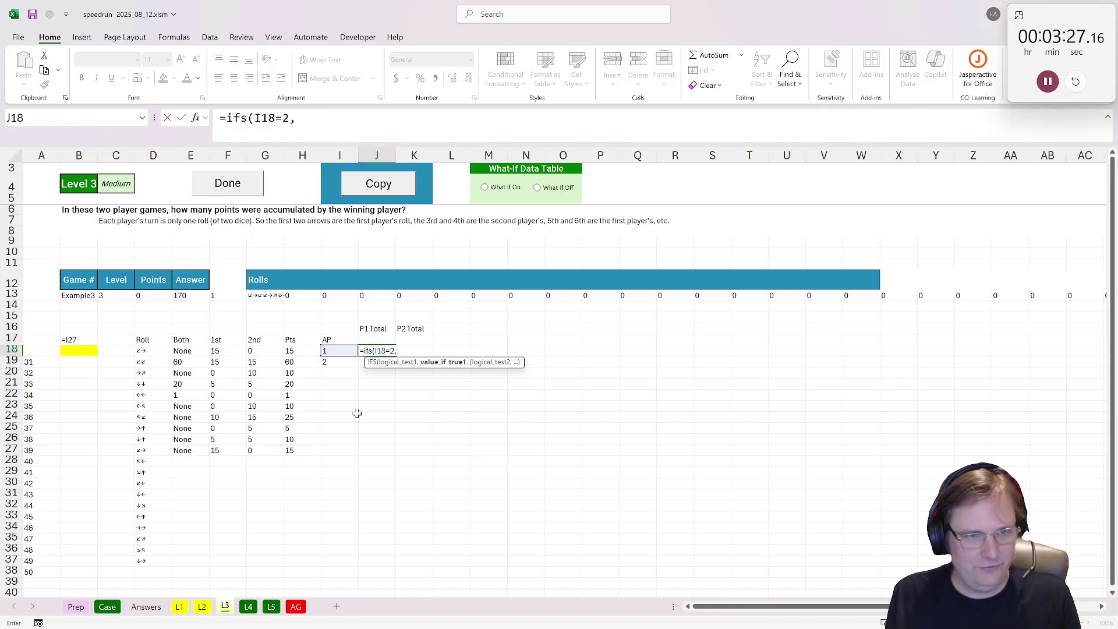
click(379, 339)
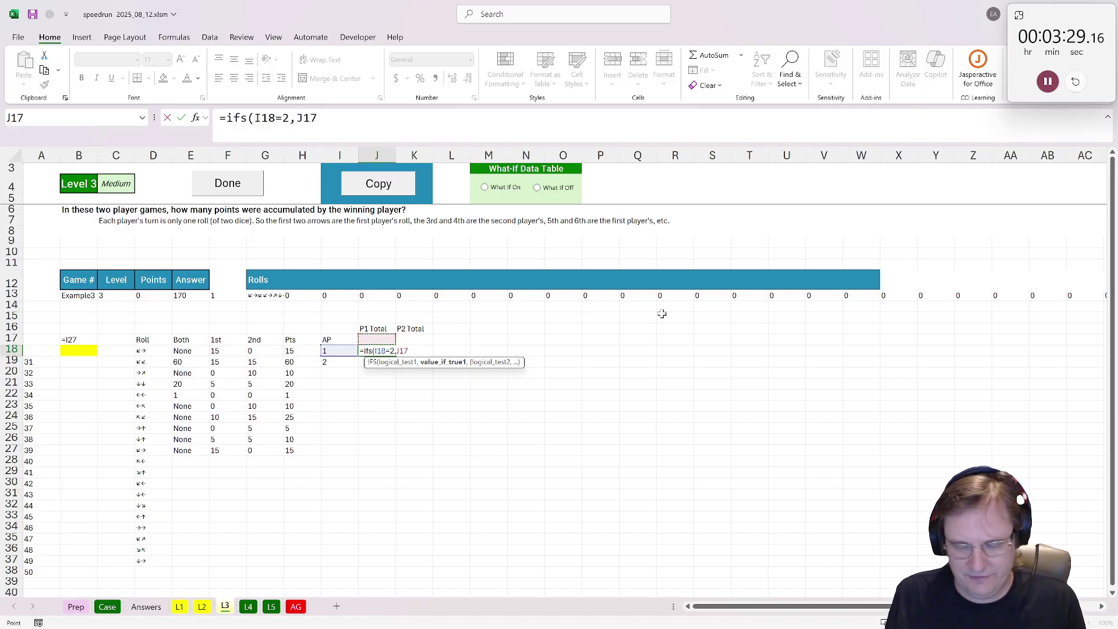
text(,)
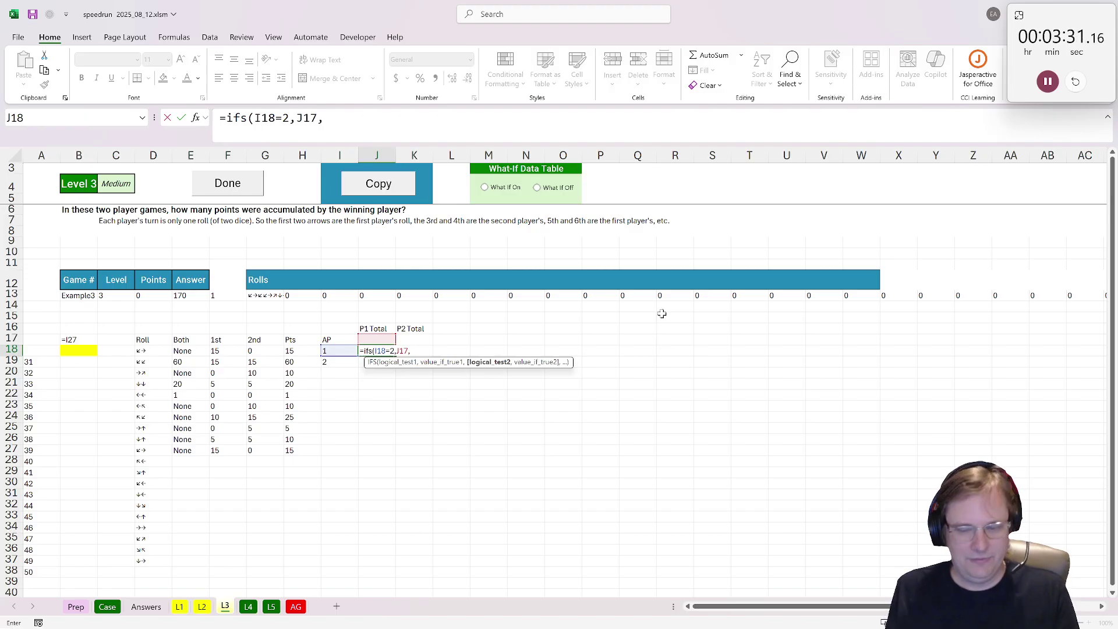
click(180, 352)
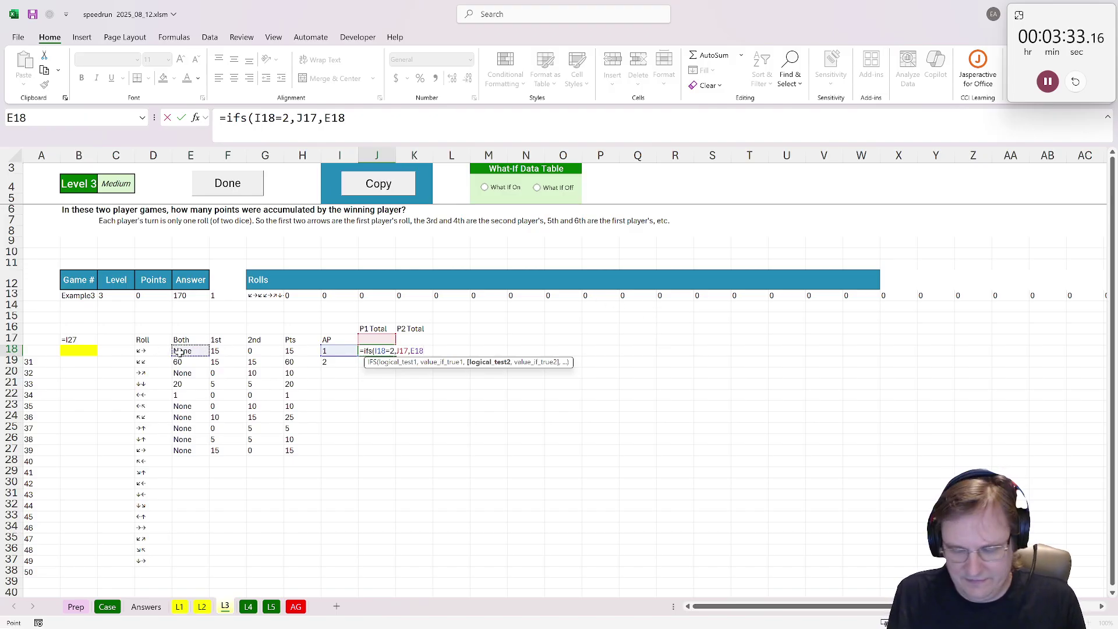
text(="Bust",0)
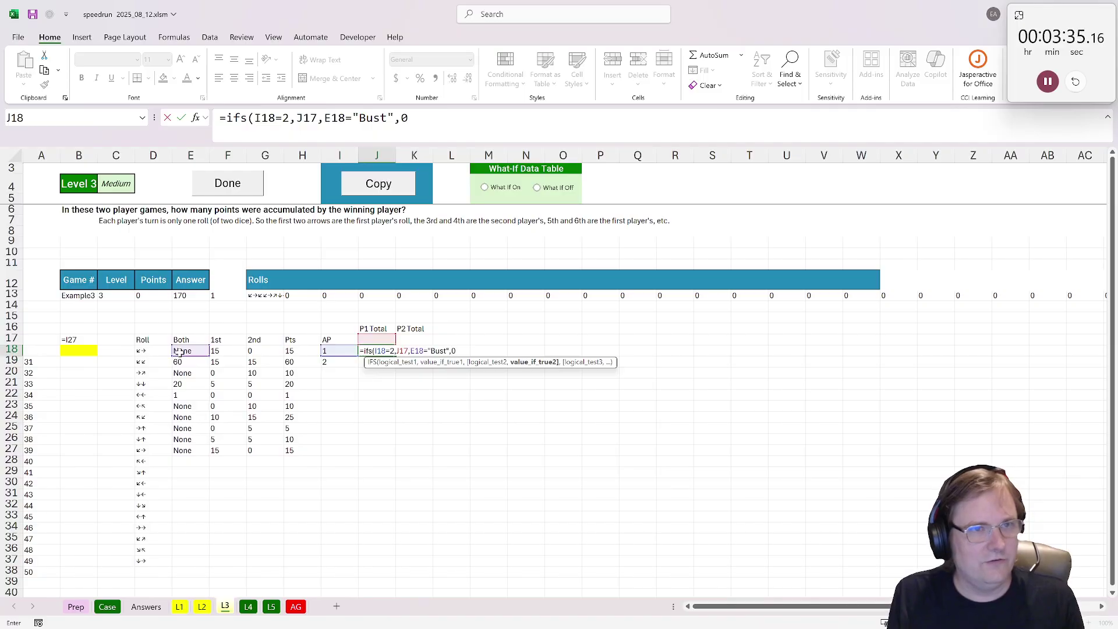
text(,)
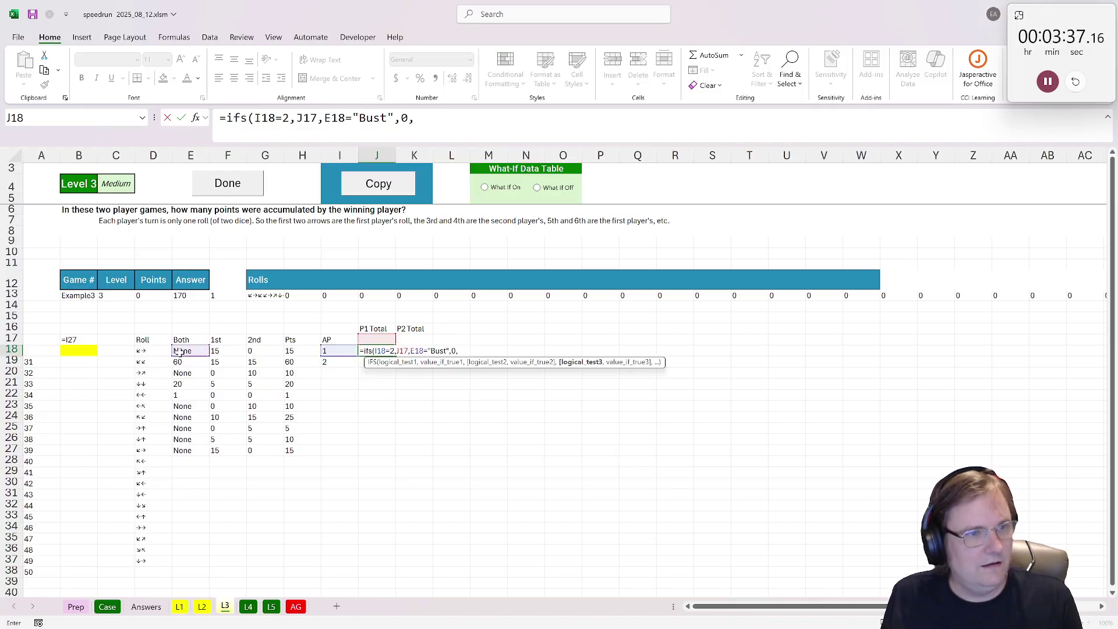
click(181, 352)
text(="ET)
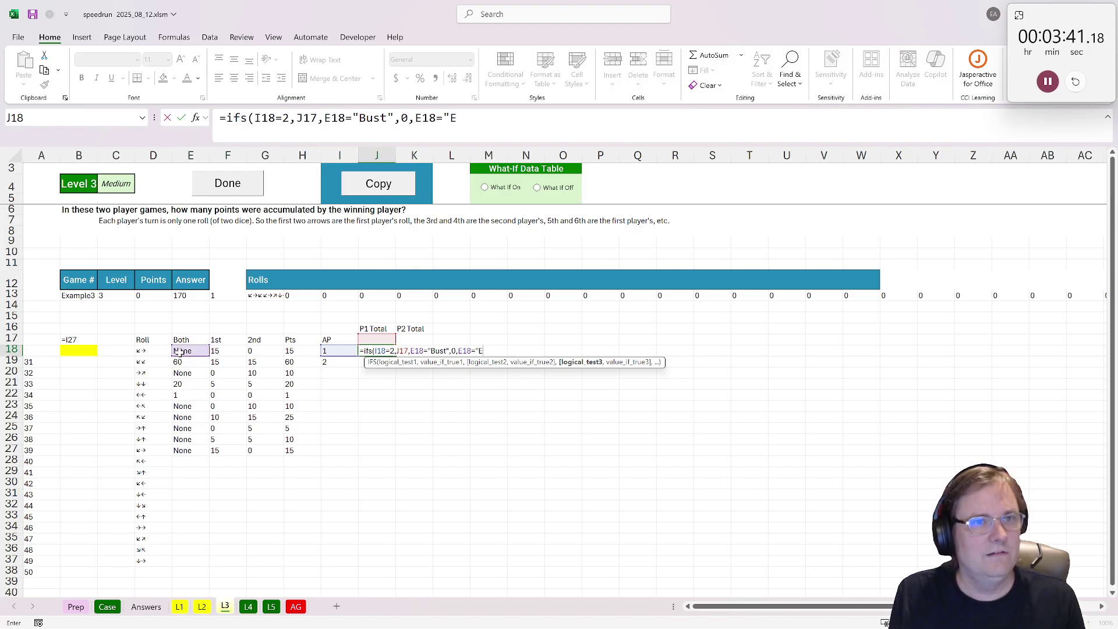
key(BackSpace)
key(BackSpace)
key(BackSpace)
key(BackSpace)
key(BackSpace)
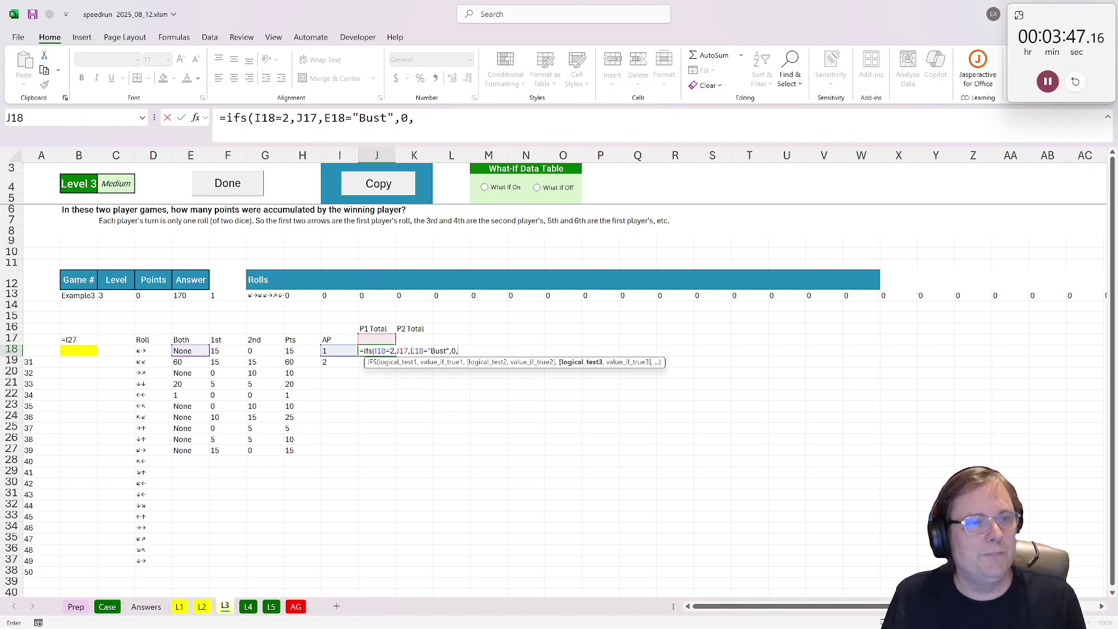
Step: Complete the P1 total formula in J18 as =IFS(I18=2,J17,E18="Bust",0,1,J17+H18)
click(376, 338)
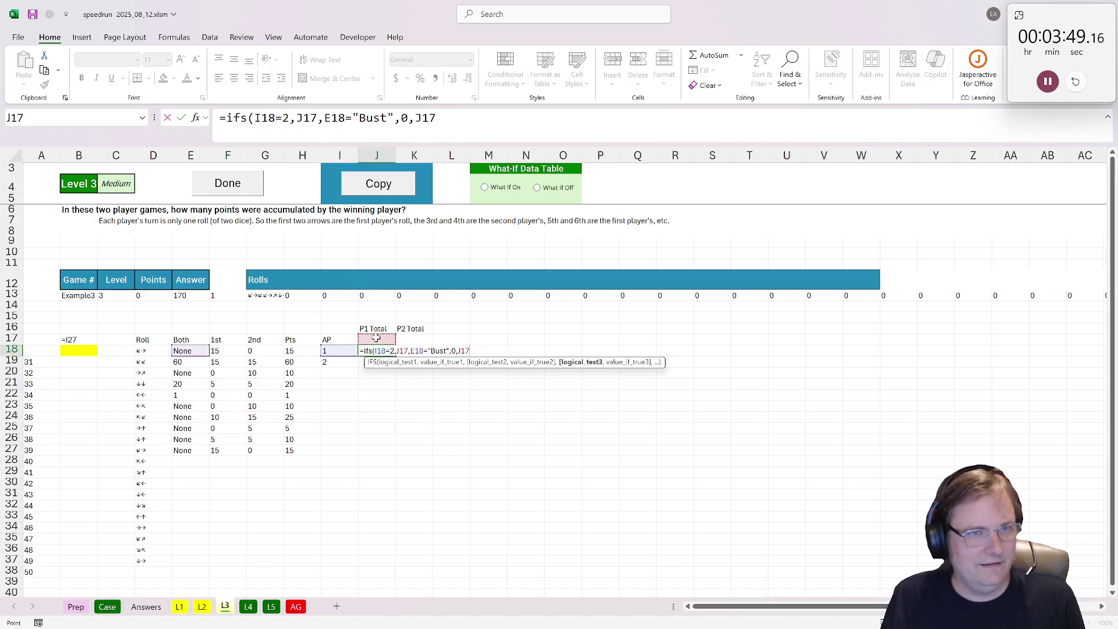
text(+)
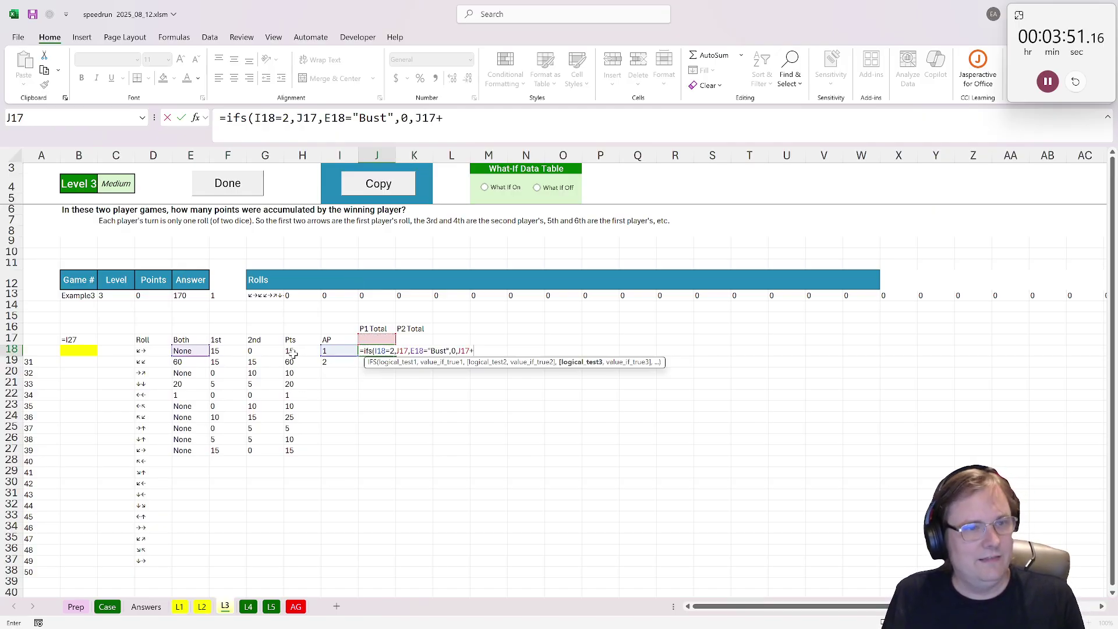
click(293, 352)
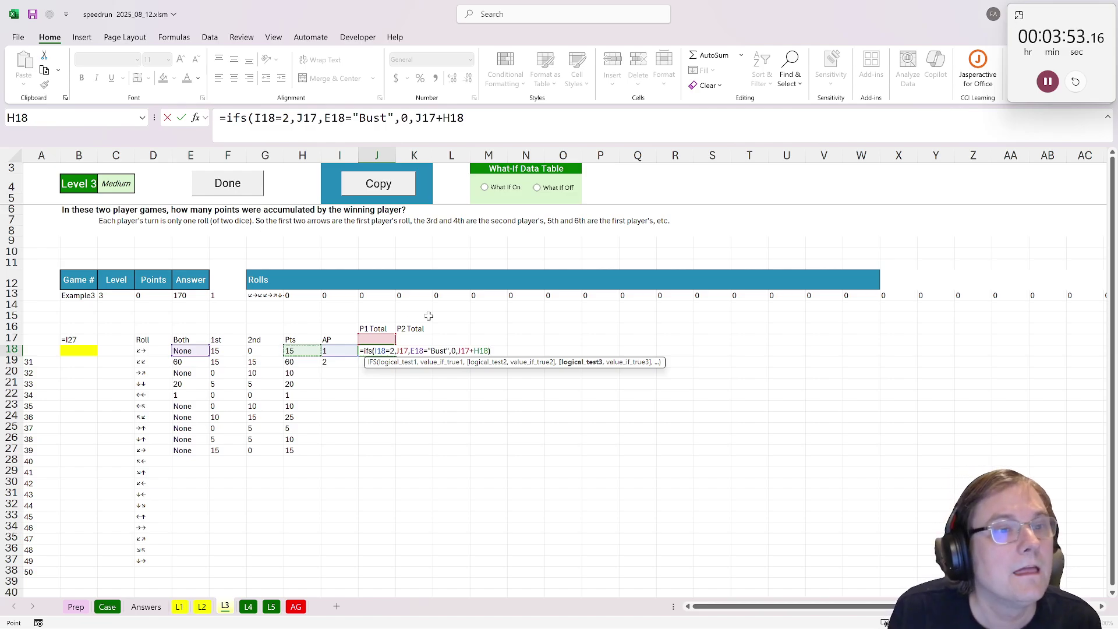
text())
click(364, 118)
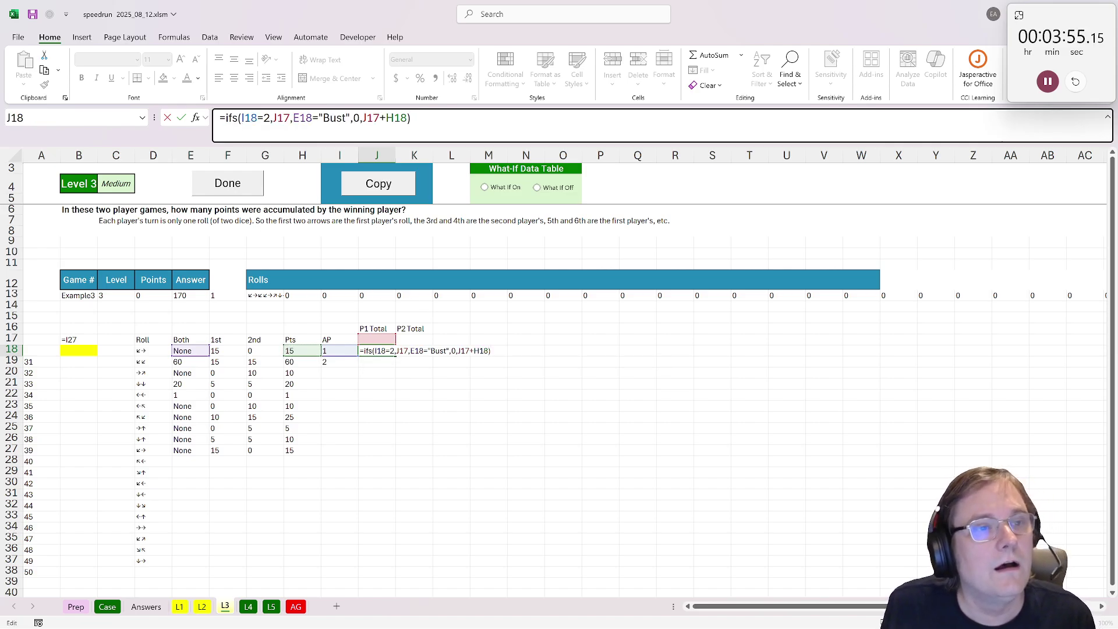
text(1)
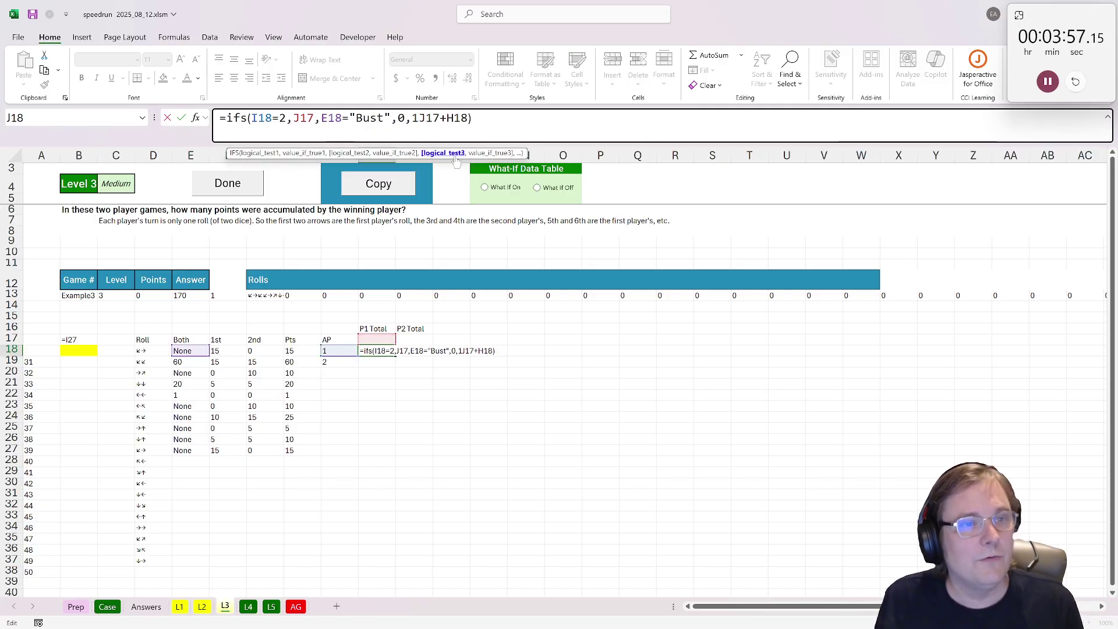
text(,)
key(ctrl+Return)
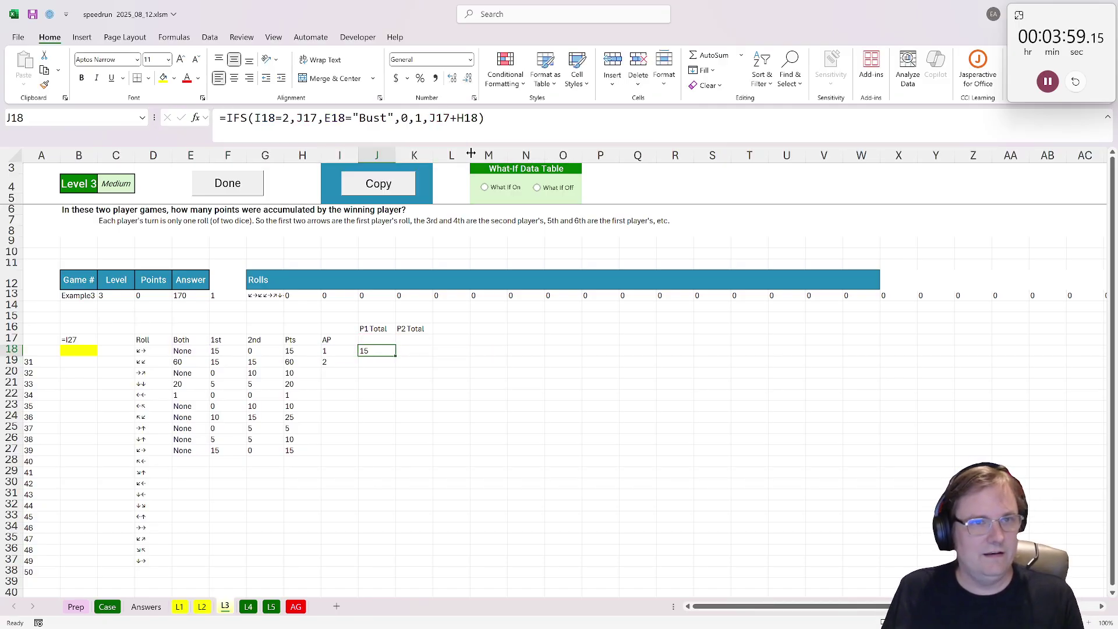
Step: Reuse the P1 formula in K18, adapting it for player 2 as =IFS(I18=1,K17,E18="Bust",0,1,K17+H18)
drag(502, 119, 2, 142)
key(ctrl+c)
key(Escape)
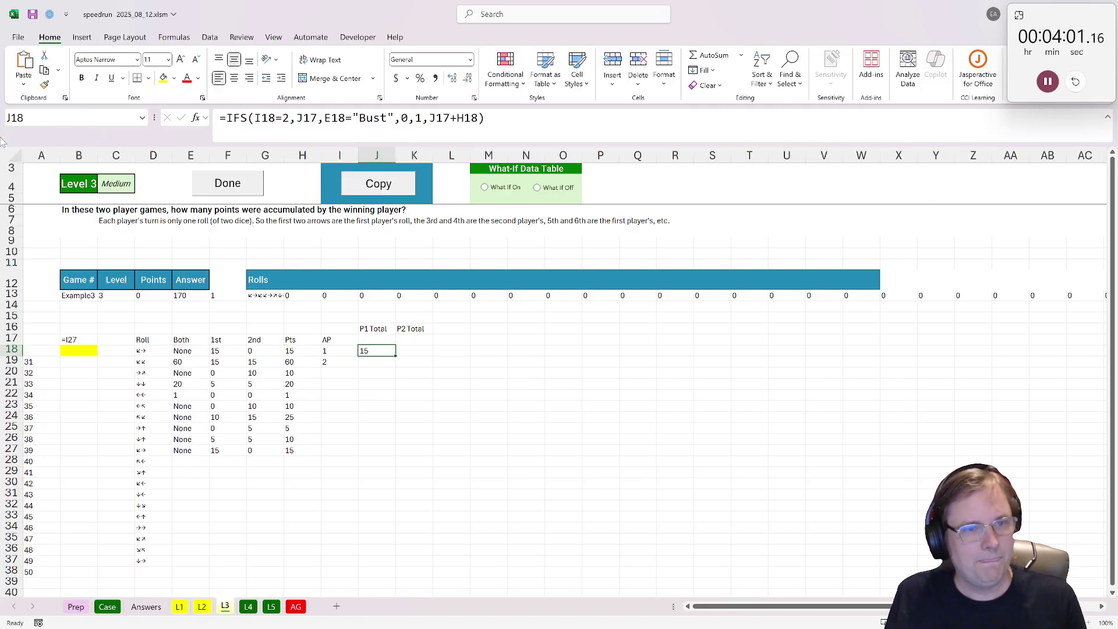
key(Right)
key(F2)
key(ctrl+v)
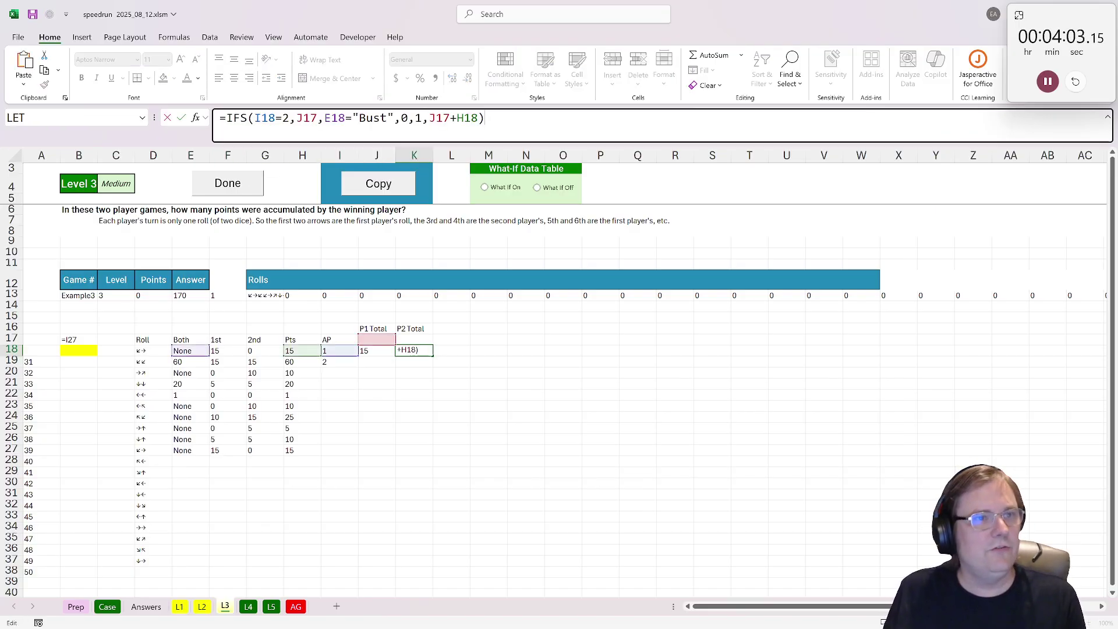
drag(290, 118, 282, 119)
text(1)
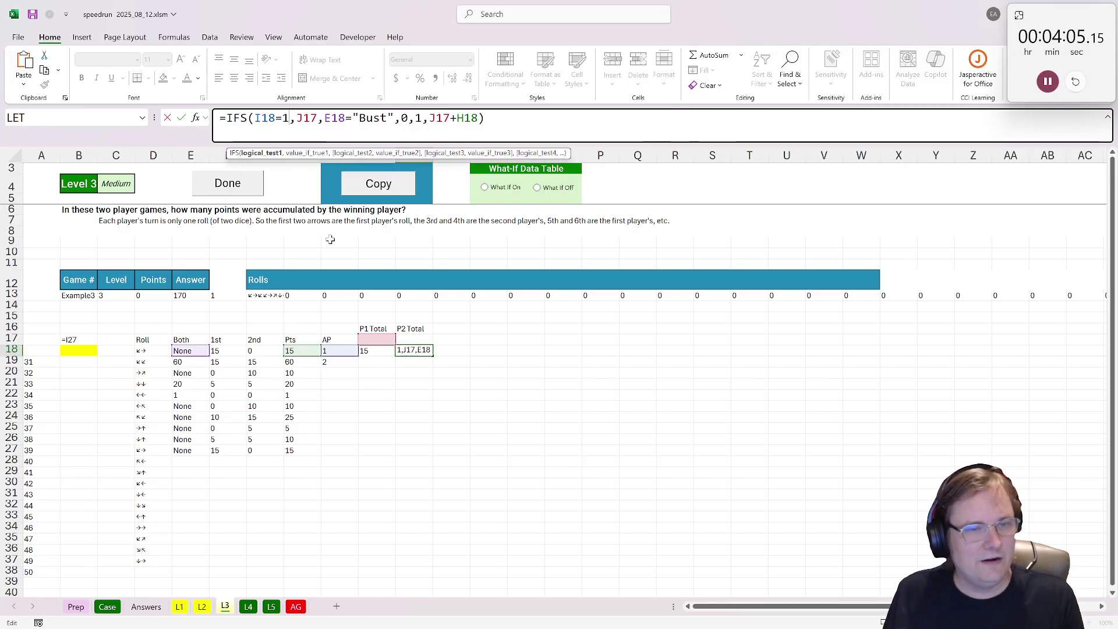
drag(370, 344, 399, 345)
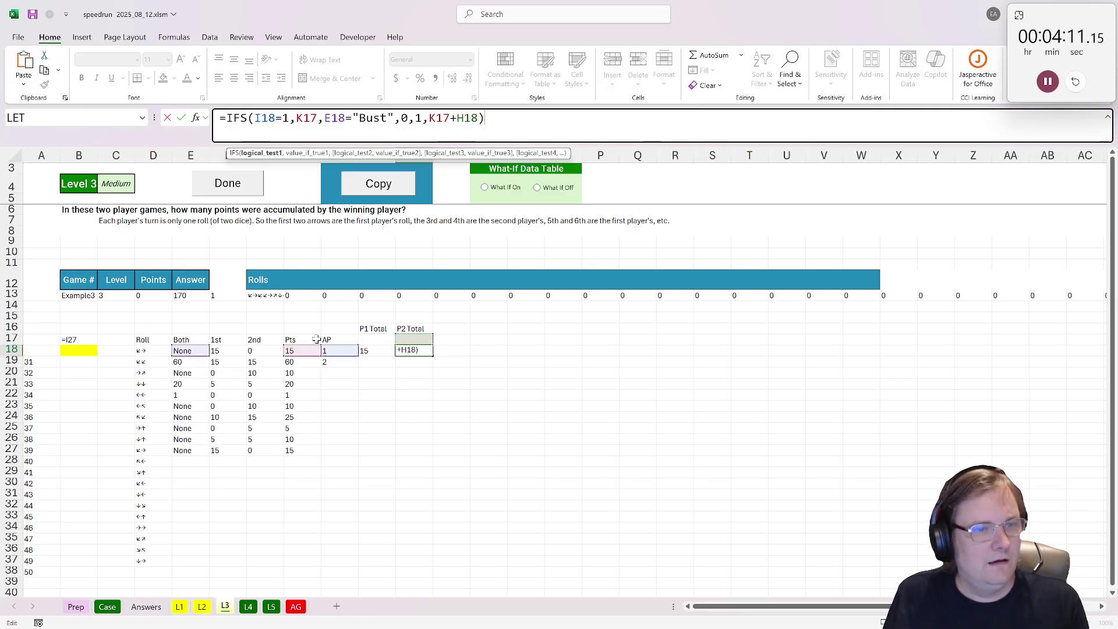
key(Return)
Step: Copy the player total formulas into row 19, then fill the I19:K19 formulas through row 27
mouse_move(369, 351)
mouse_down()
mouse_move(460, 351)
mouse_move(376, 350)
mouse_up()
key(ctrl+c)
click(376, 362)
key(ctrl+v)
drag(302, 362, 408, 362)
key(ctrl+c)
shift+click(399, 446)
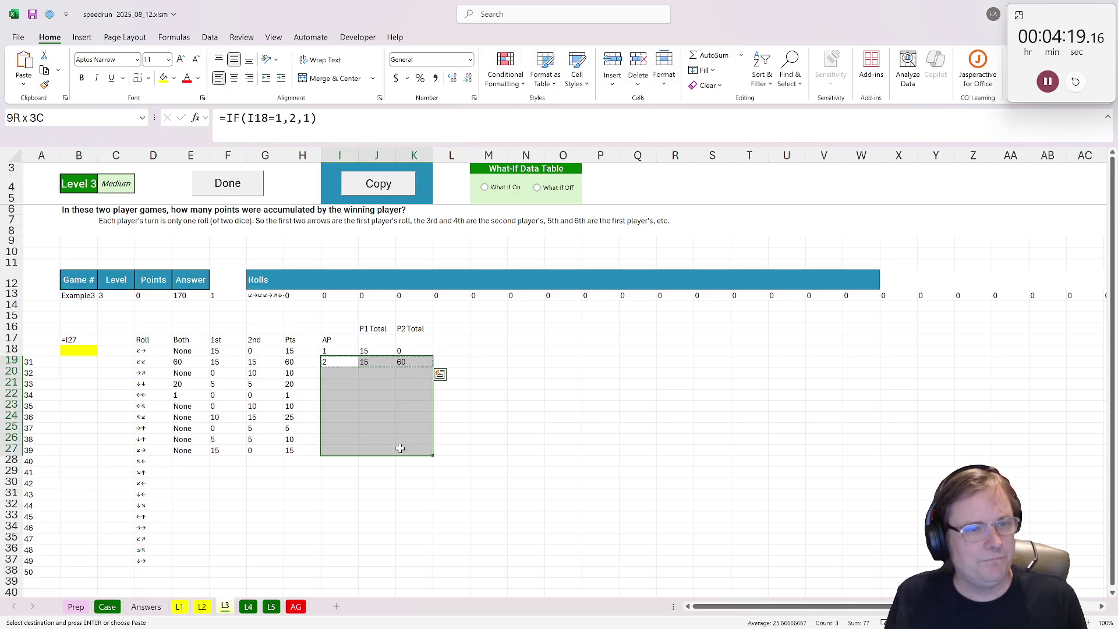
key(ctrl+v)
click(473, 363)
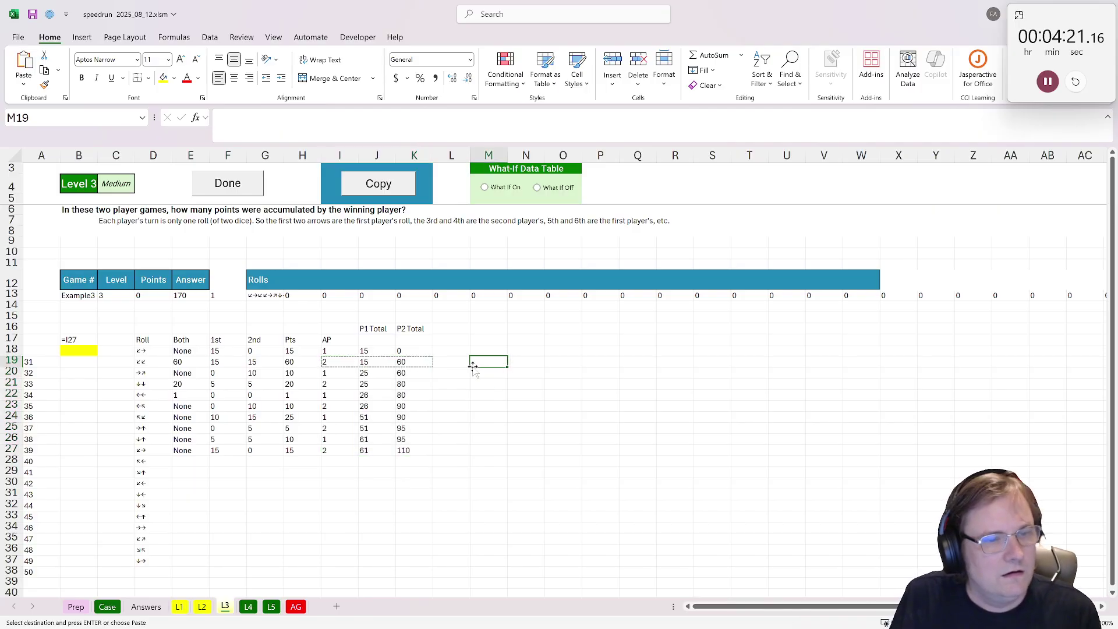
Step: Extend the E27:K27 formulas down through row 37 to cover all 20 rolls
drag(203, 450, 408, 451)
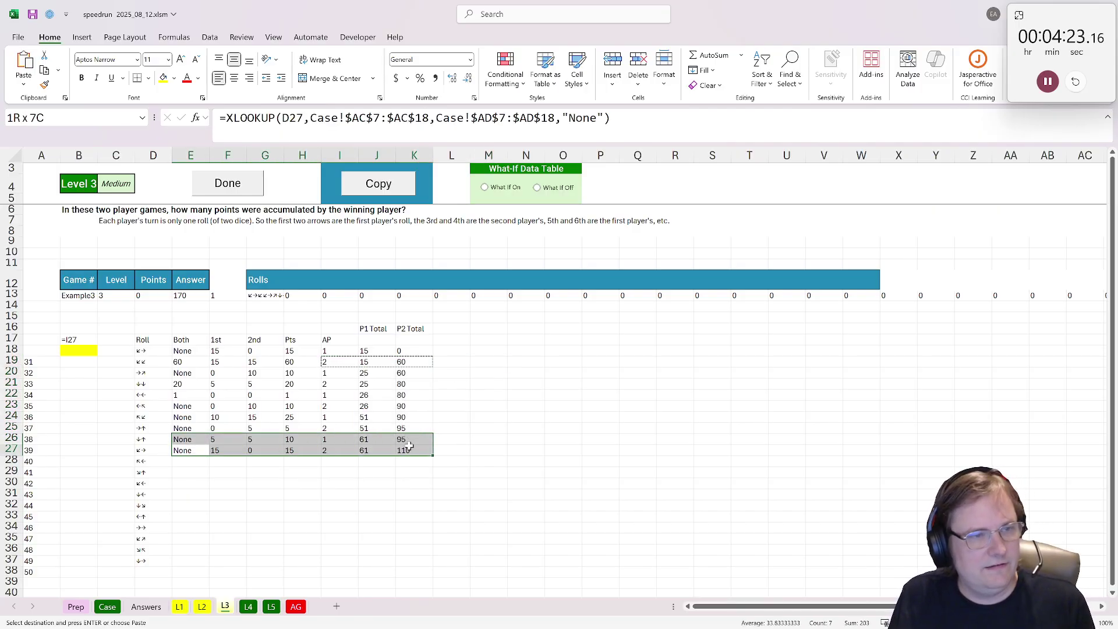
key(ctrl+c)
drag(405, 514, 408, 562)
key(ctrl+v)
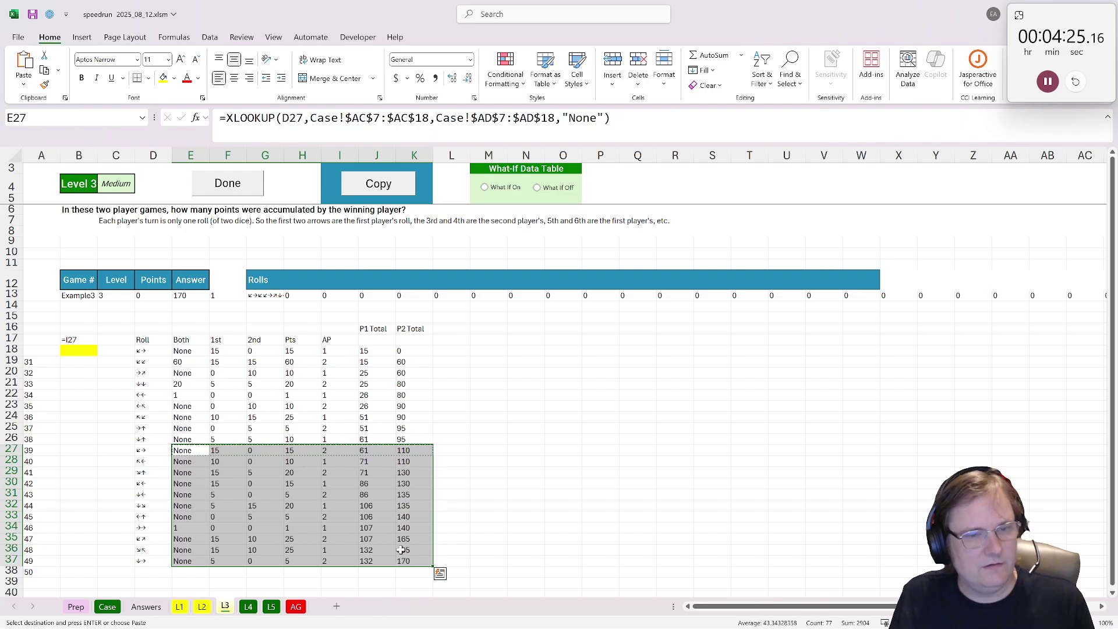
Step: Enter =MAX(J37:K37) in B18 to return the winning player's points
click(91, 348)
text(=min)
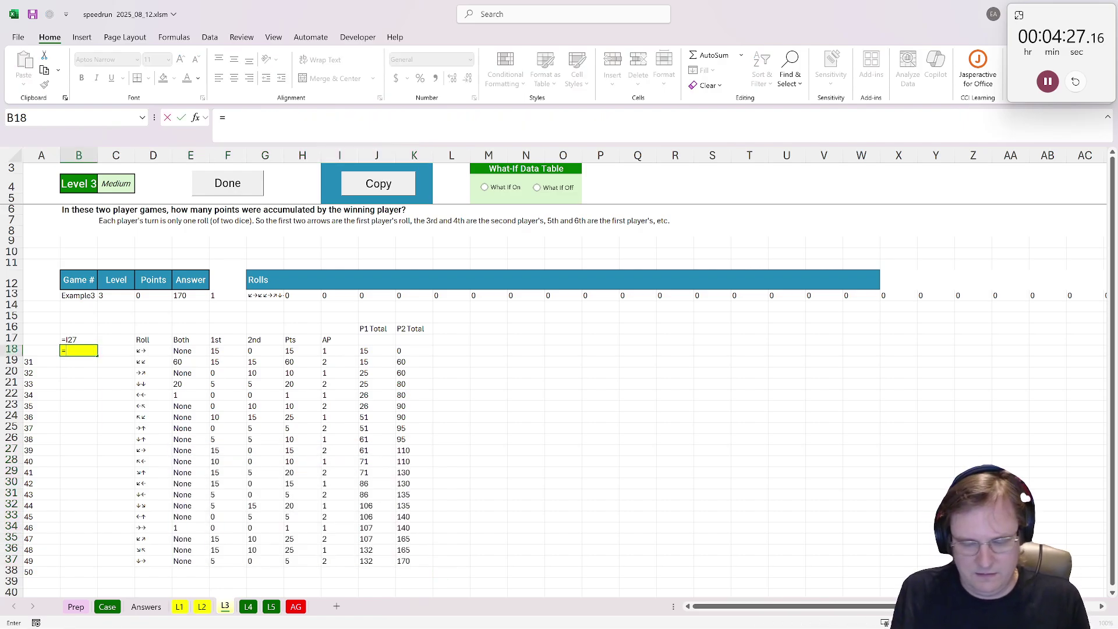
key(BackSpace)
key(BackSpace)
key(BackSpace)
text(max()
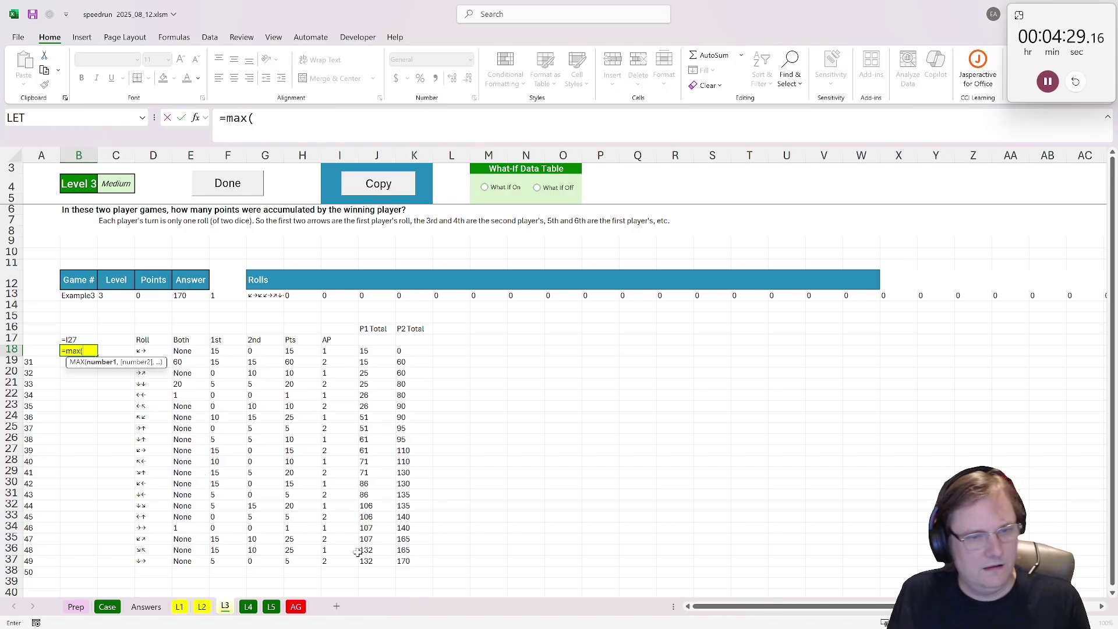
click(378, 560)
drag(379, 561, 408, 562)
text())
key(ctrl+Return)
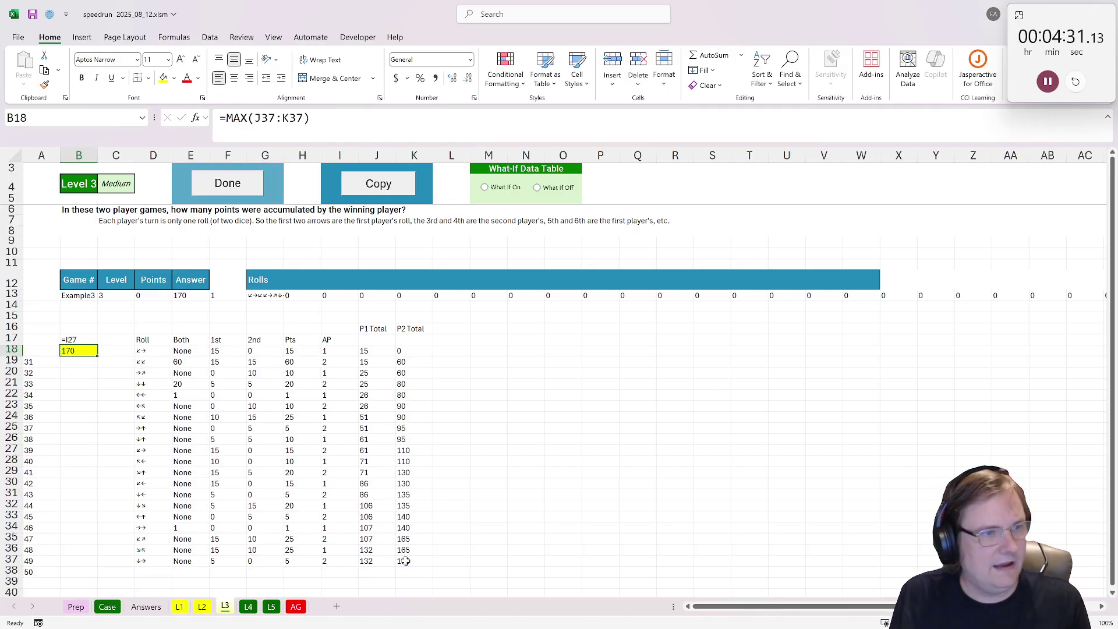
Step: Mark Level 3 as done and check its answers on the Case sheet
click(244, 184)
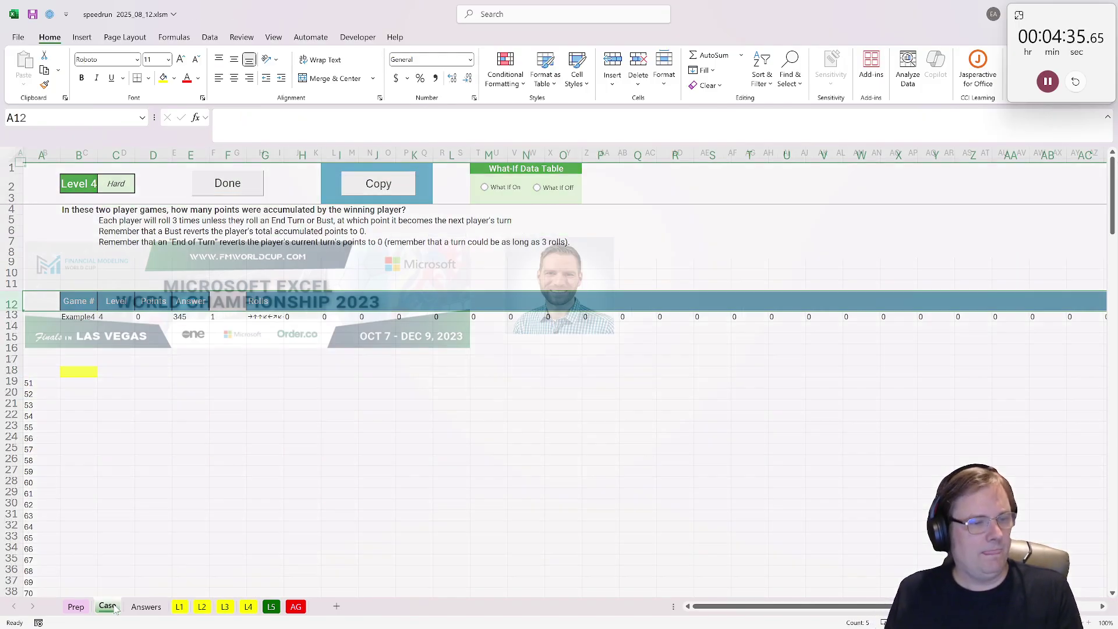
click(112, 608)
scroll(194, 456, down, 15)
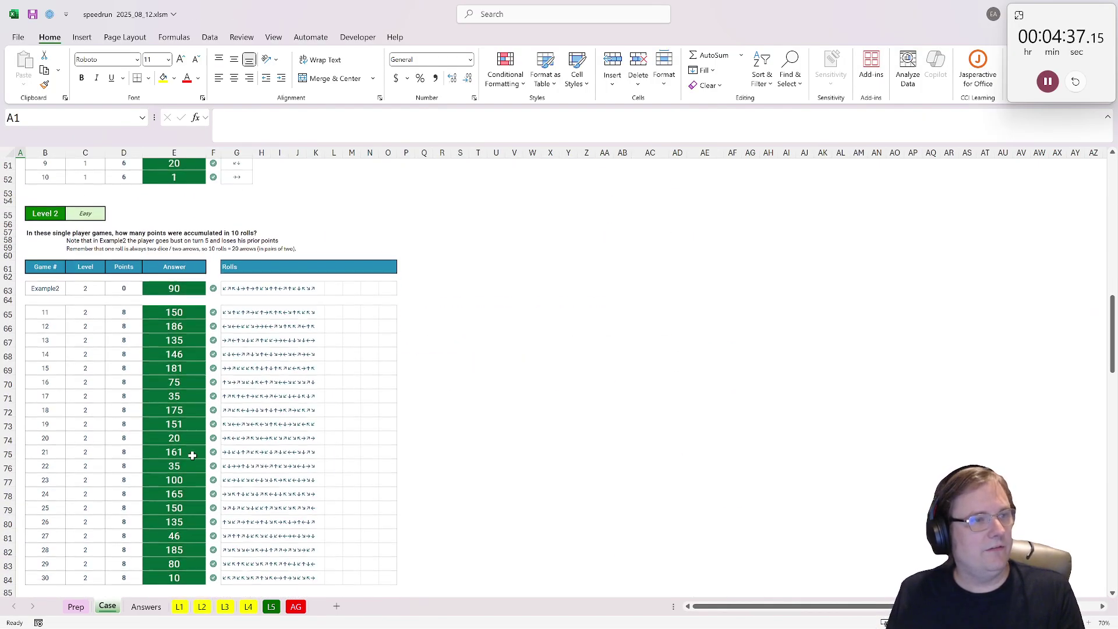
scroll(192, 456, down, 9)
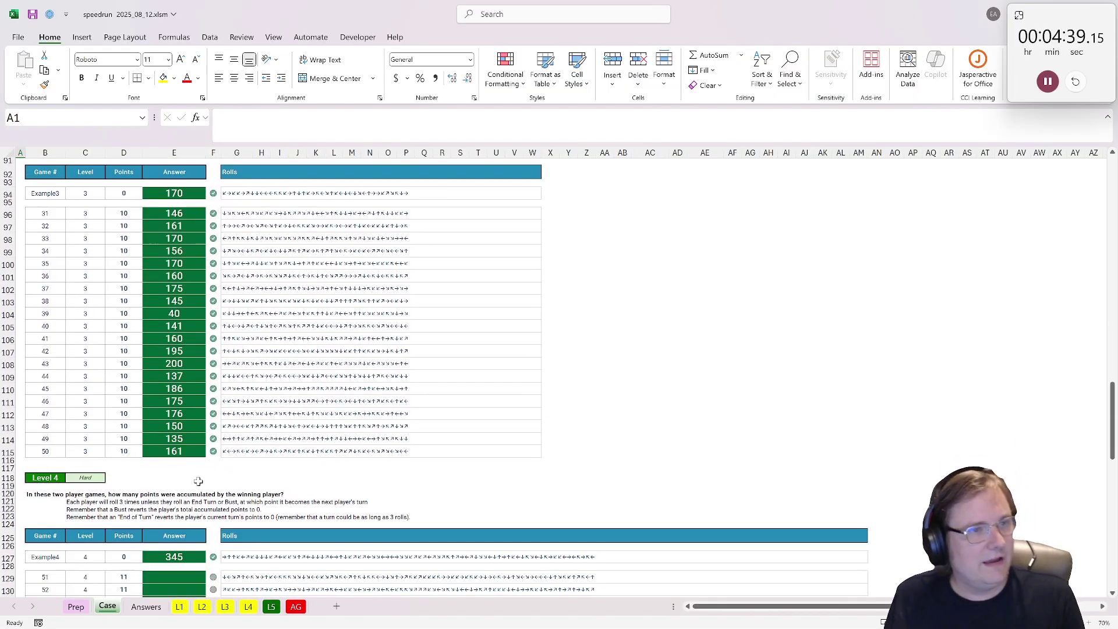
scroll(192, 456, down, 4)
scroll(192, 454, down, 3)
Step: Copy the Level 3 working into the Level 4 sheet and read the rules on three-roll turns, busts and end of turn
click(248, 606)
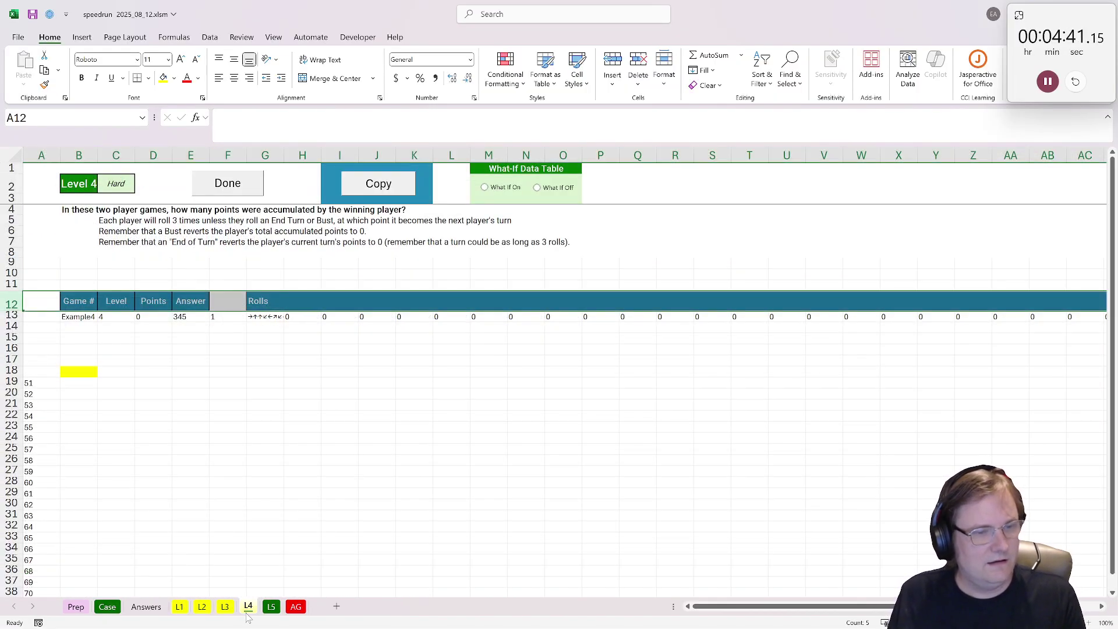
click(389, 183)
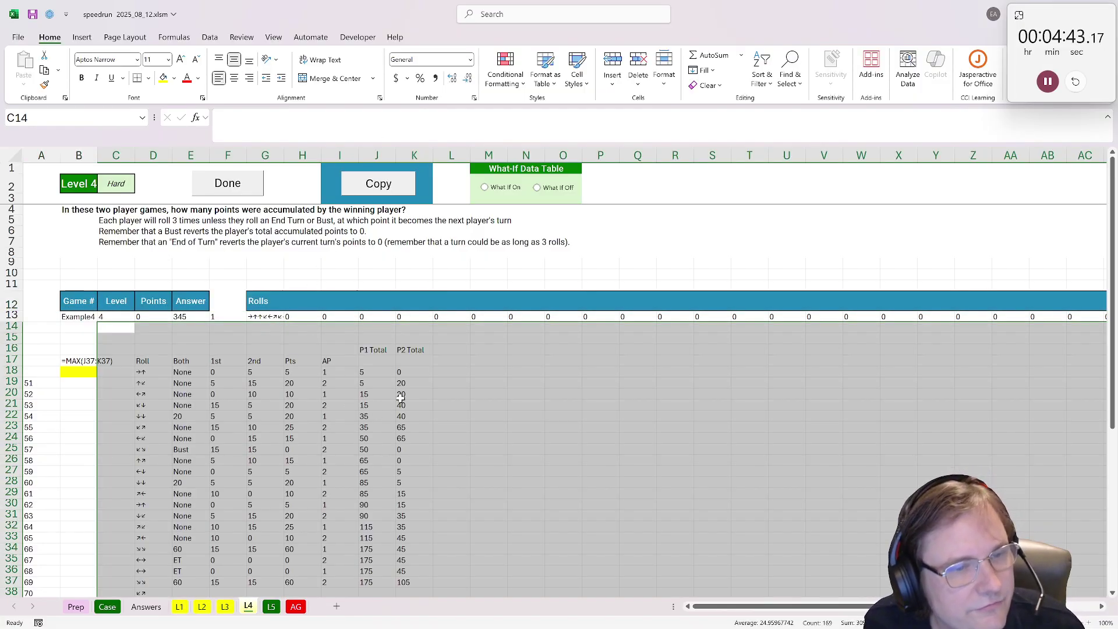
click(438, 348)
click(116, 210)
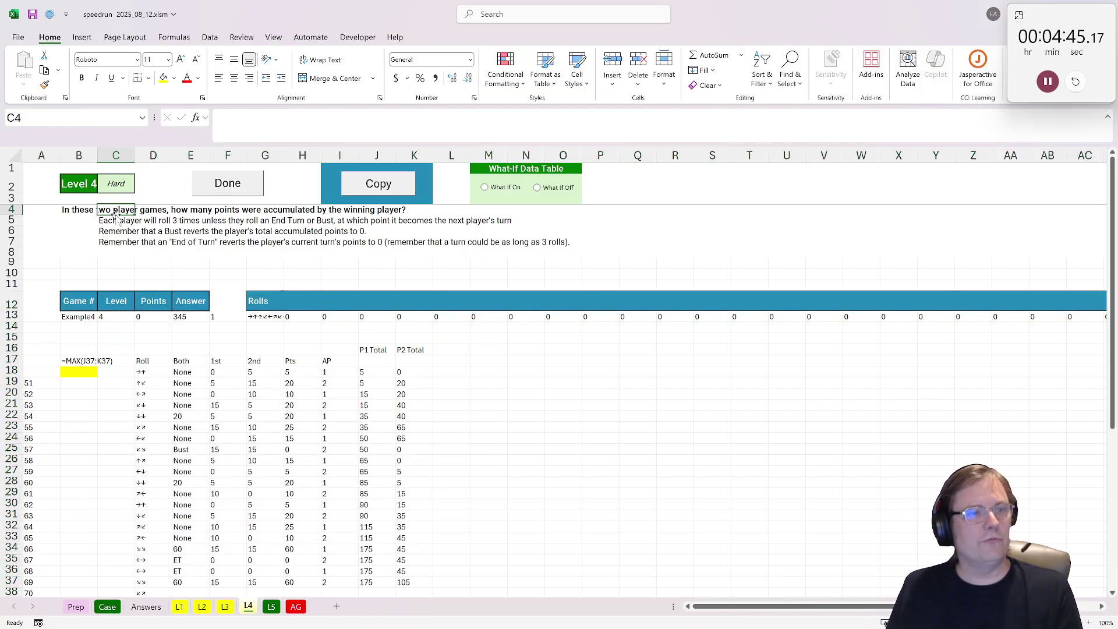
click(114, 231)
click(116, 222)
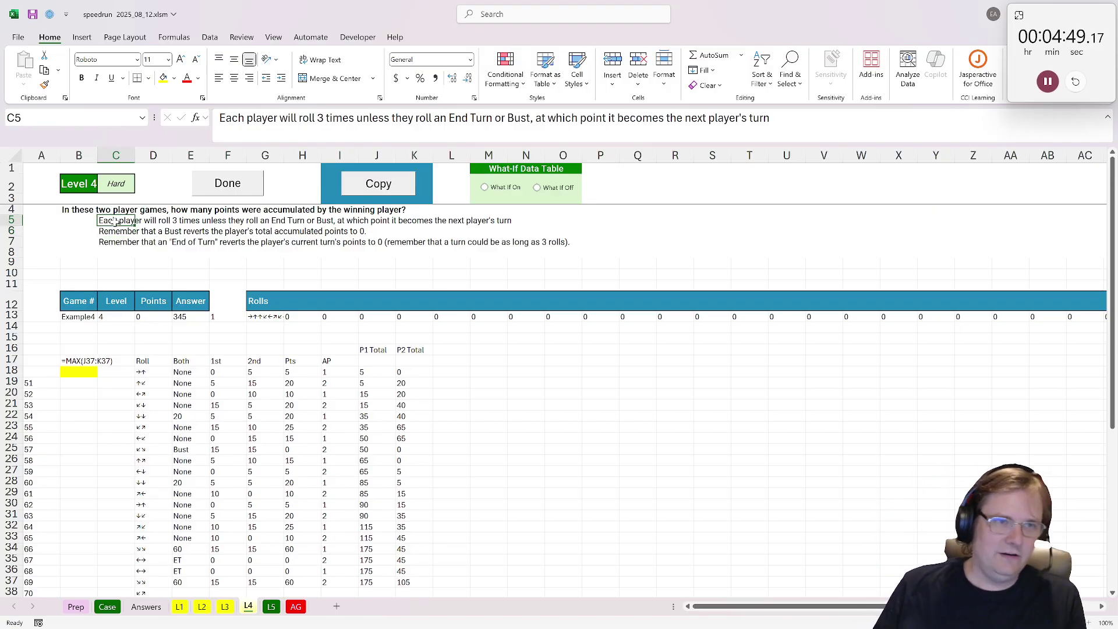
drag(339, 350, 406, 428)
key(ctrl+shift+Down)
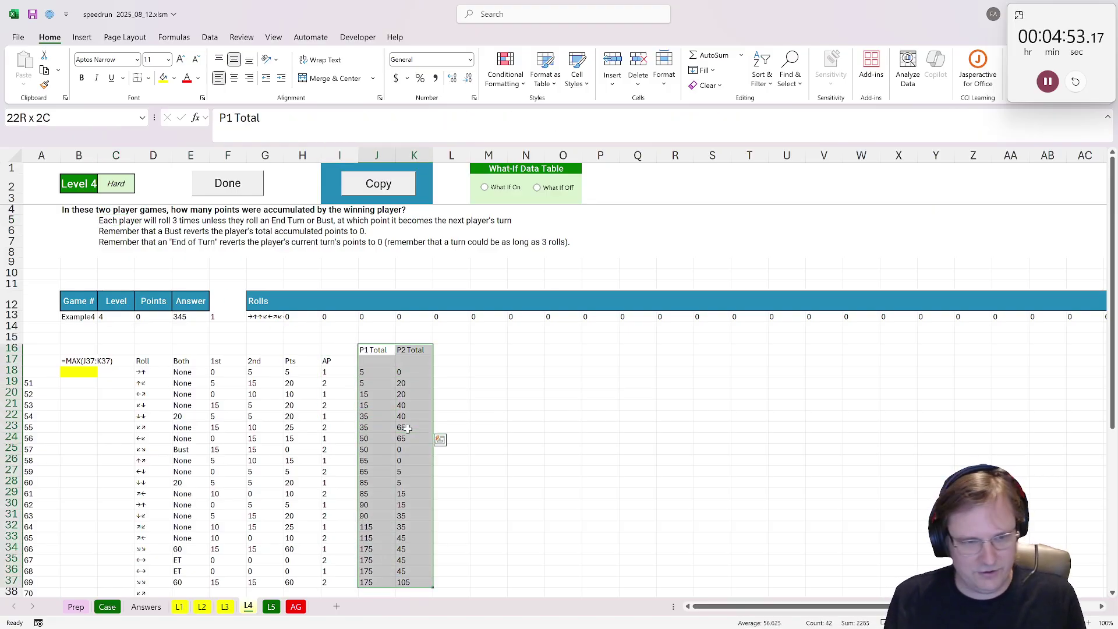
key(ctrl+c)
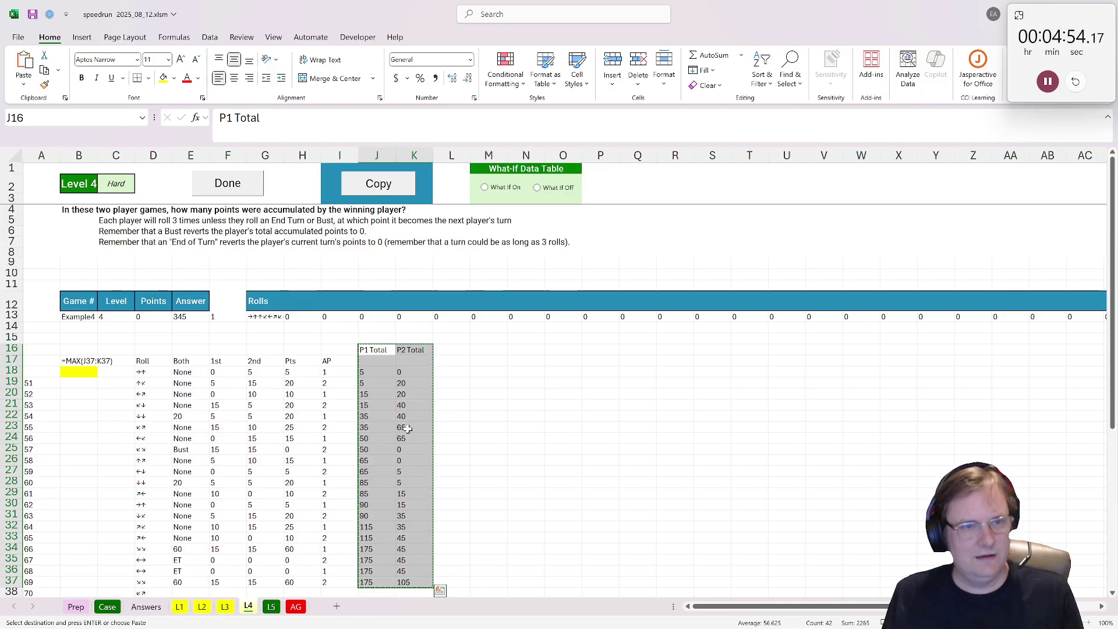
click(438, 352)
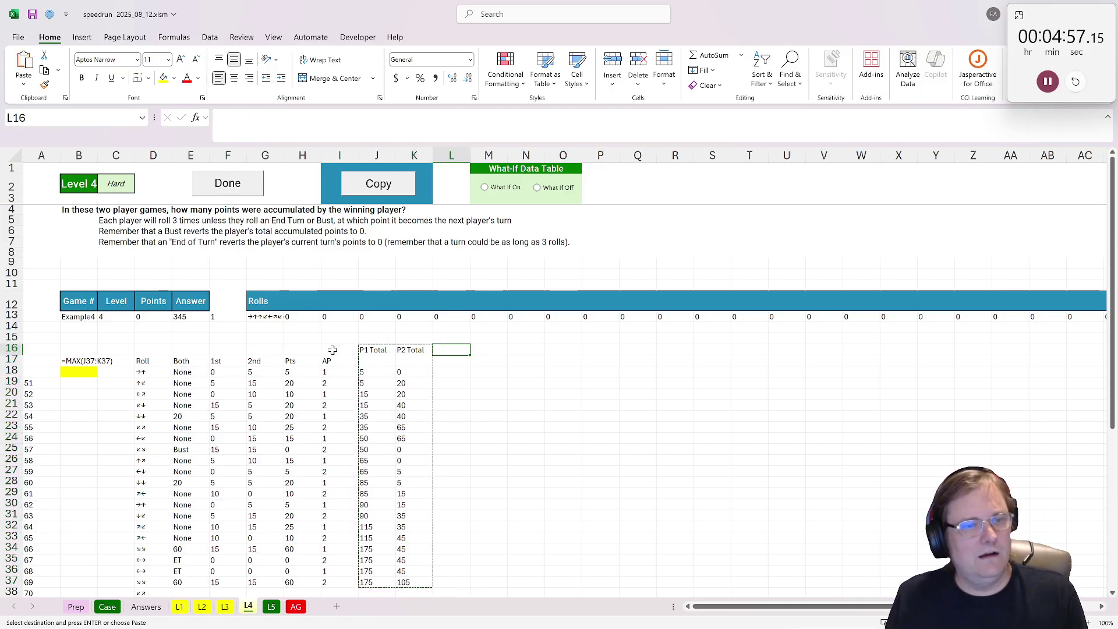
click(362, 348)
click(342, 341)
click(335, 384)
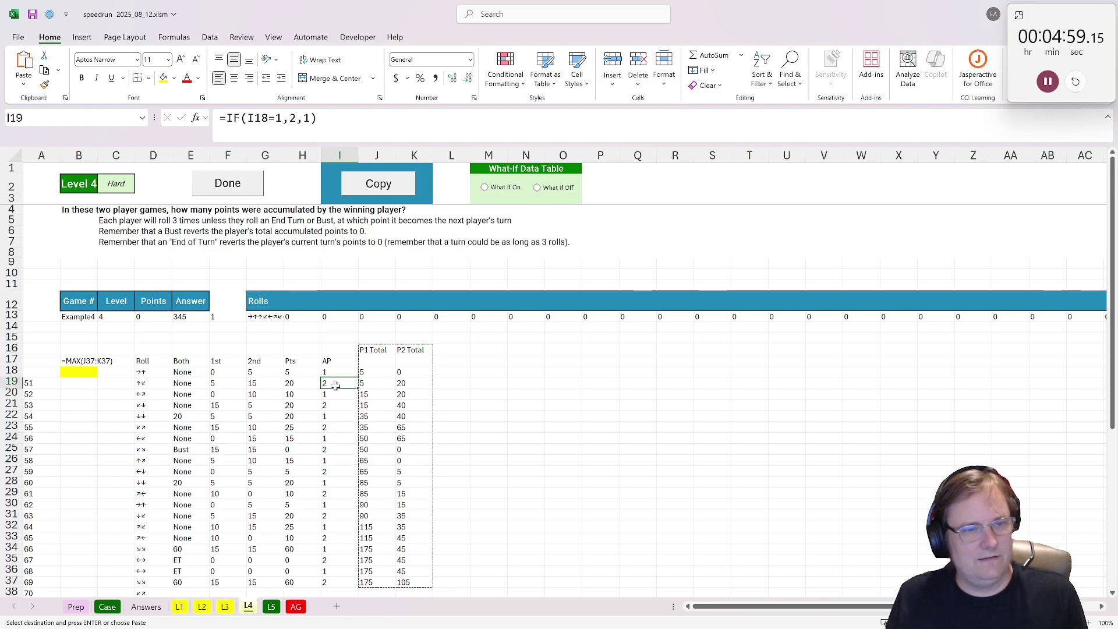
Step: Clear the copied active-player values and both total columns with their headings, and enter 1 in I18 as the first active player
click(337, 369)
drag(337, 368, 446, 561)
key(Delete)
drag(371, 296, 435, 346)
key(Delete)
click(320, 331)
click(349, 330)
click(331, 339)
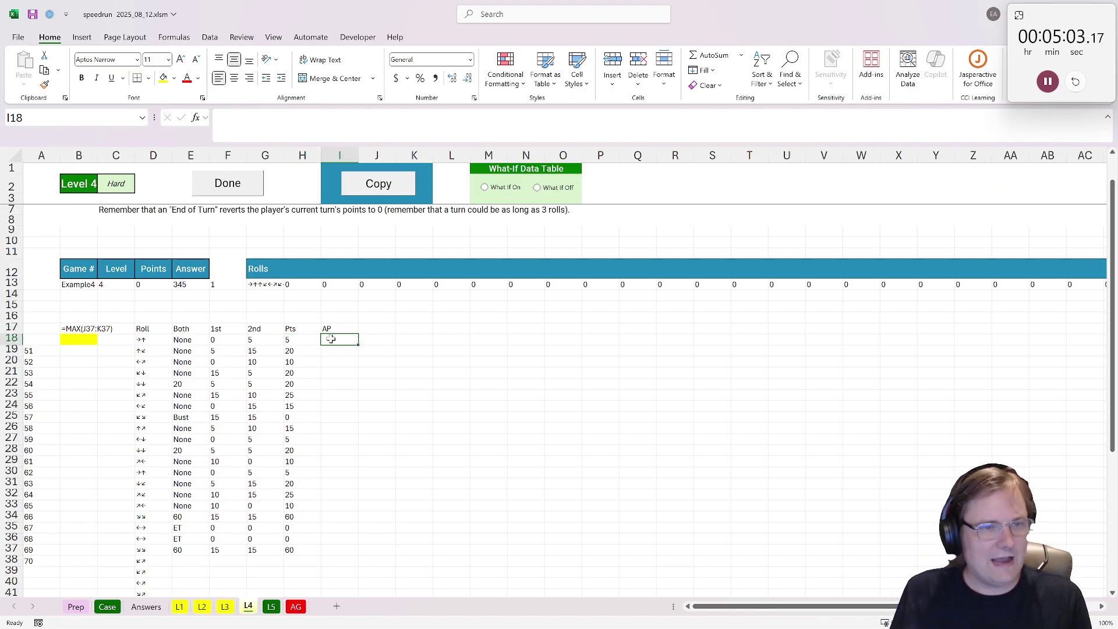
text(1)
click(364, 333)
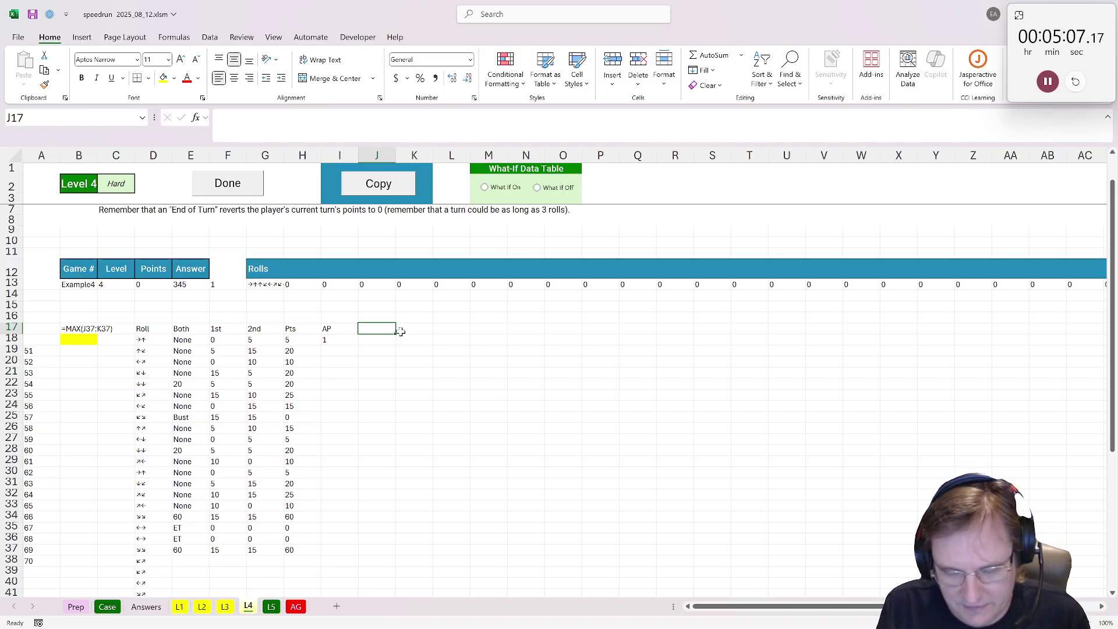
text(Wallet)
click(401, 331)
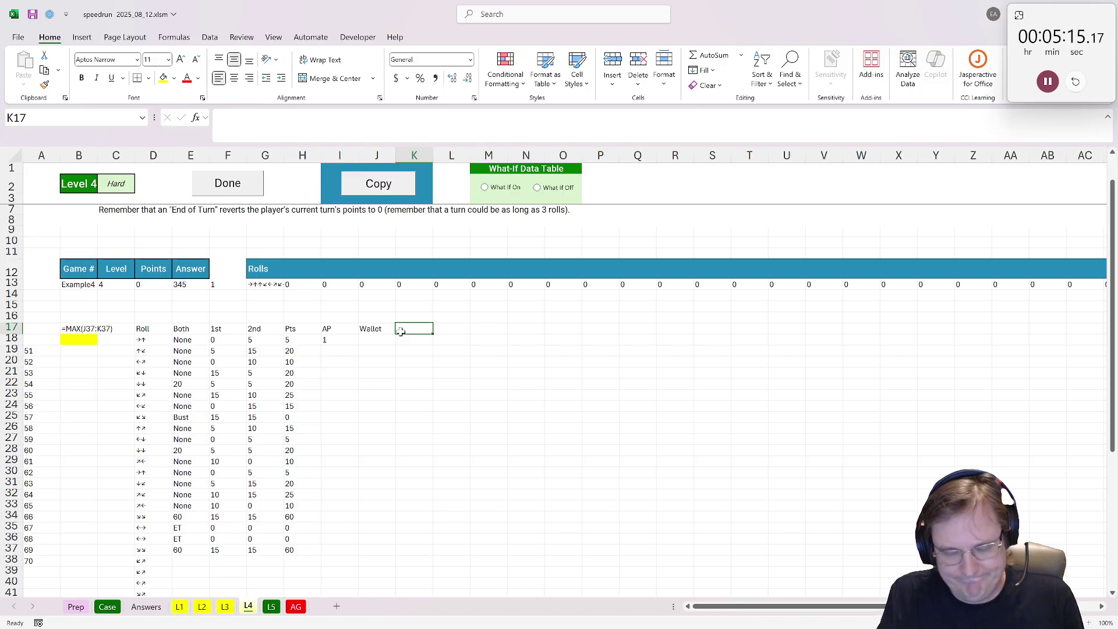
text(N)
Step: Enter the headings Roll N in J17 and Wallet in K17
key(Left)
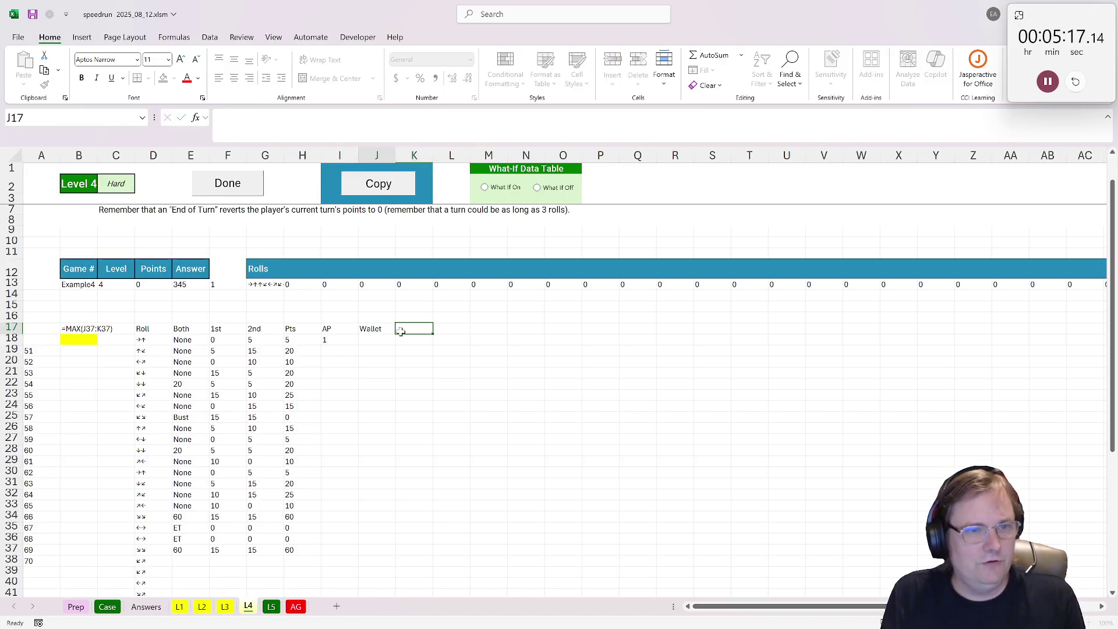
text(Roll)
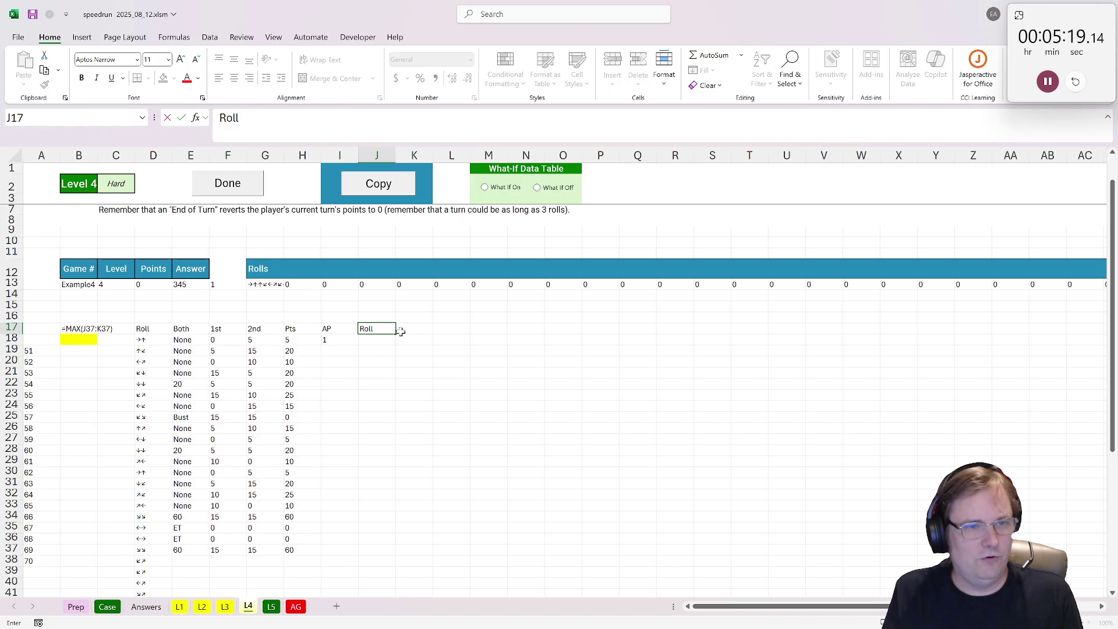
text( N)
key(Right)
text(Wal)
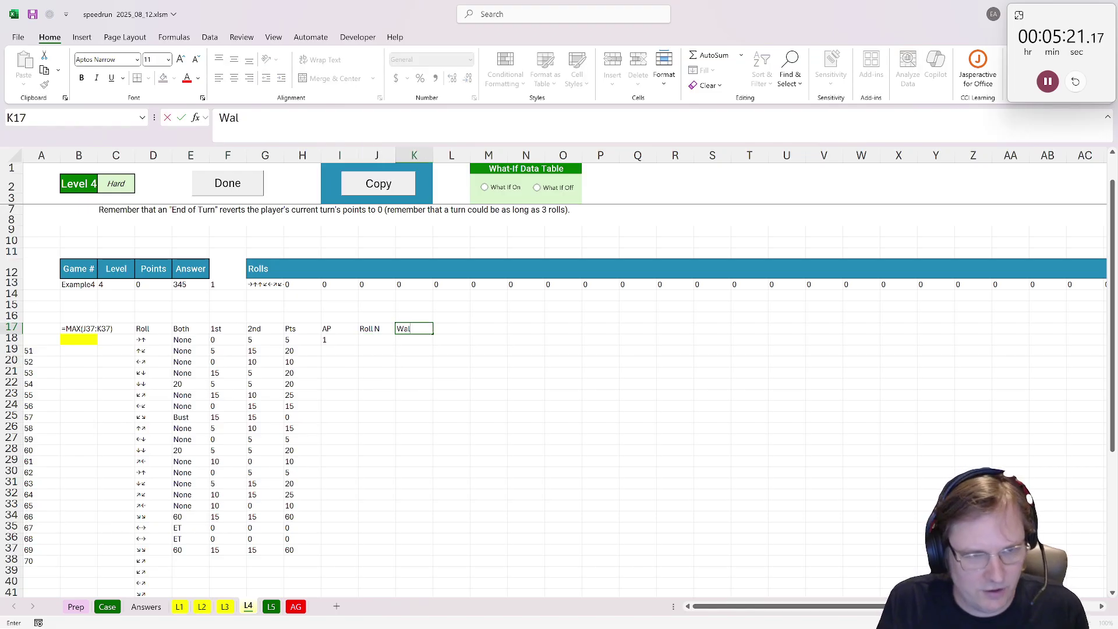
text(let)
key(Right)
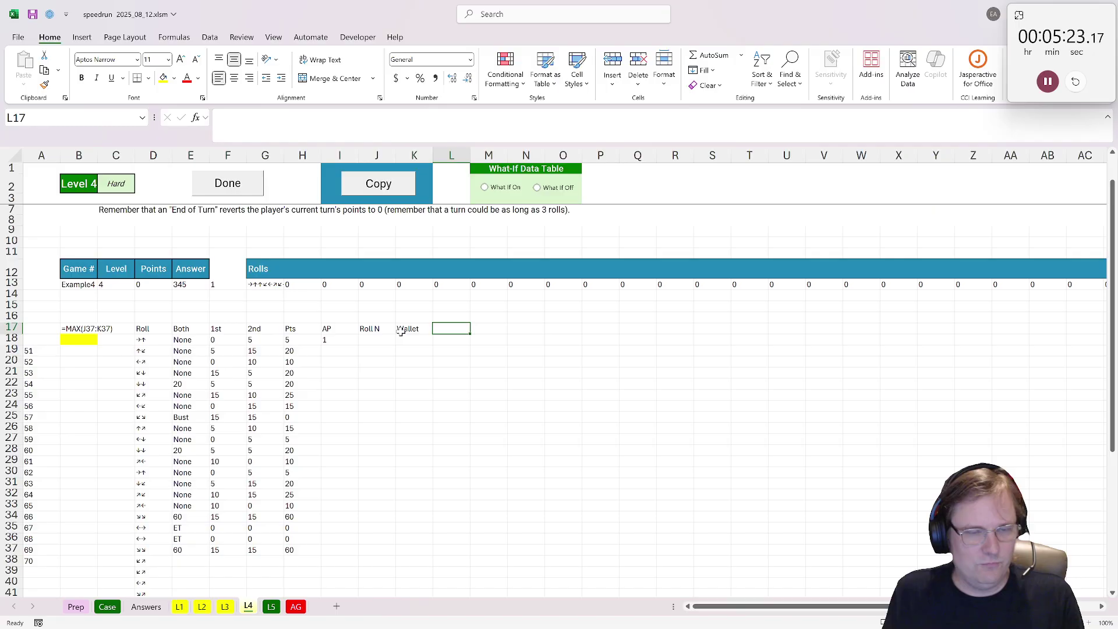
Step: Enter the headings P1 Bank in L17 and P2 Bank in M17
text(P1)
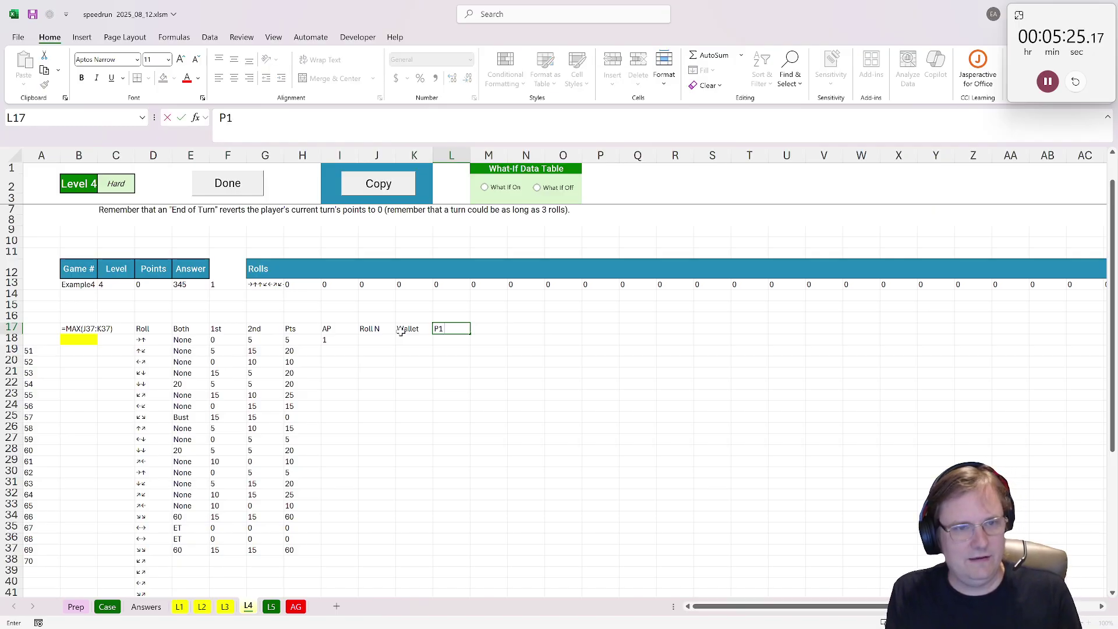
text( P)
key(BackSpace)
key(BackSpace)
text(B)
key(BackSpace)
text(Bank)
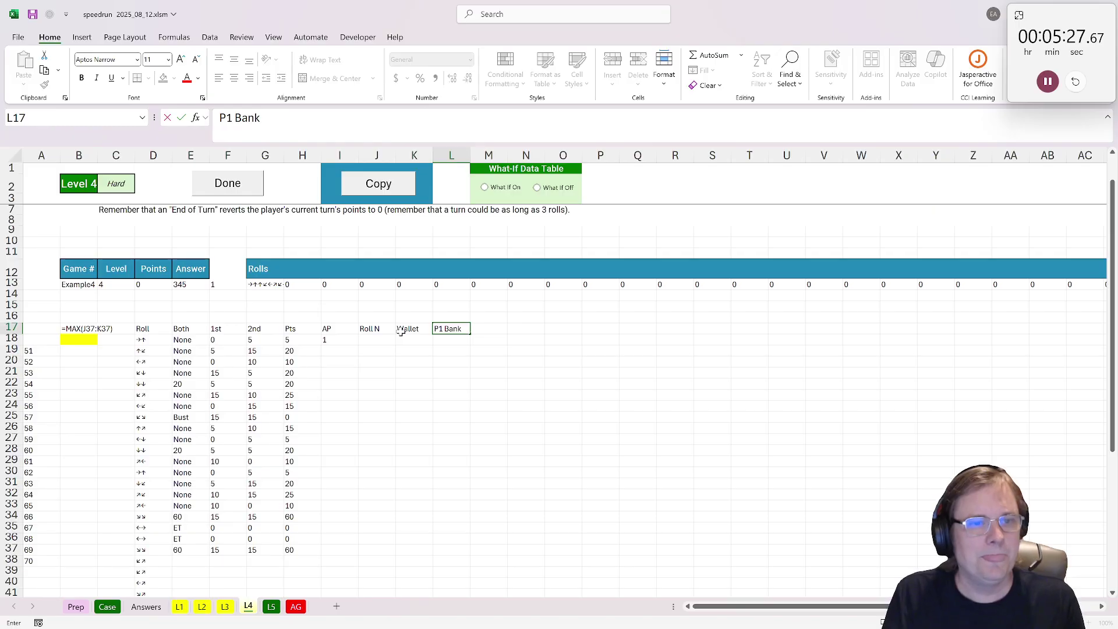
key(Right)
text(P2 Ban)
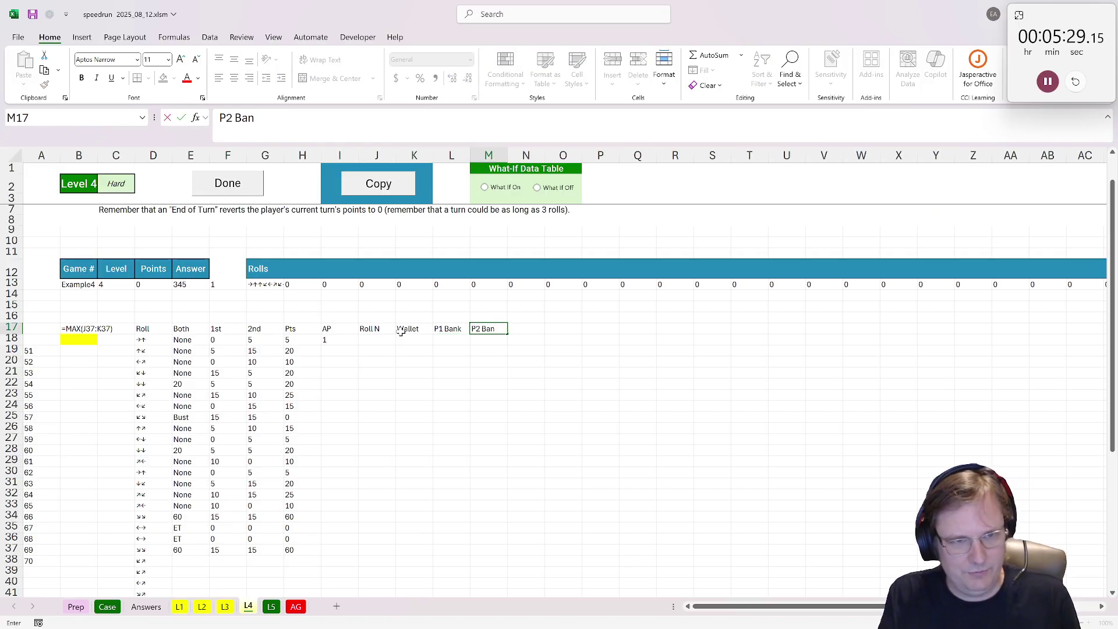
text(k)
key(Return)
Step: Enter 1 in J18 as the first roll number of the turn
key(Left)
key(Left)
key(Left)
key(Left)
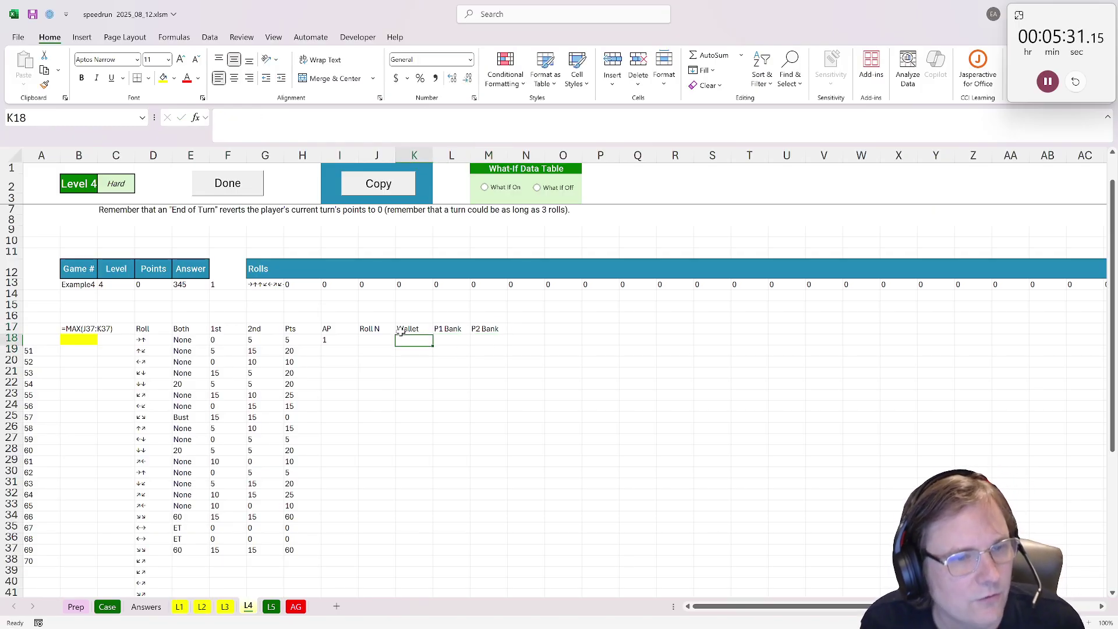
key(Right)
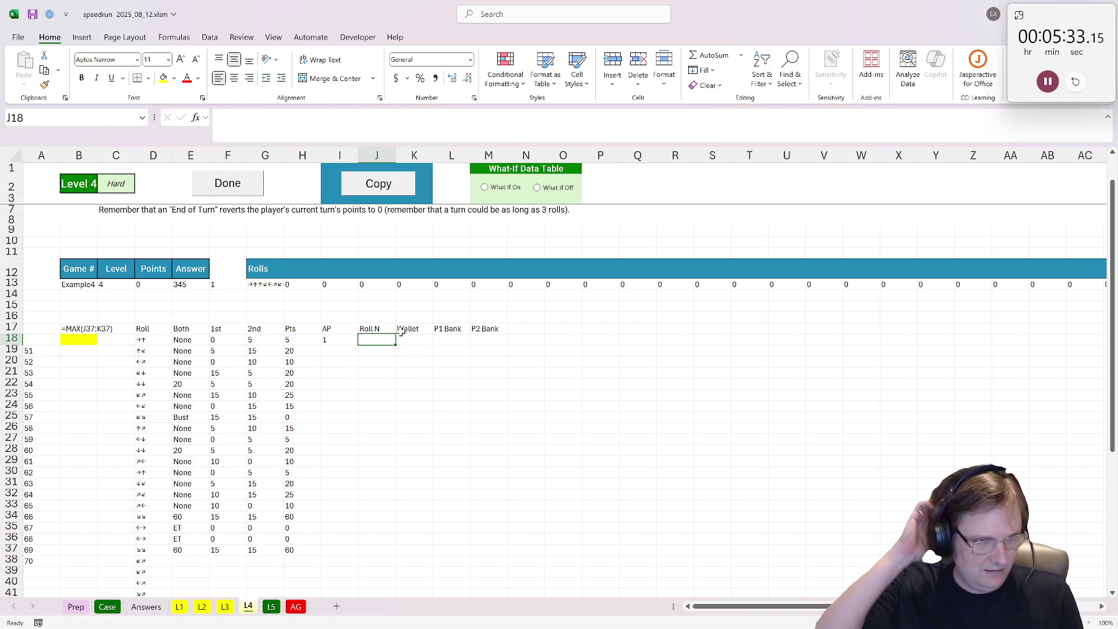
text(1)
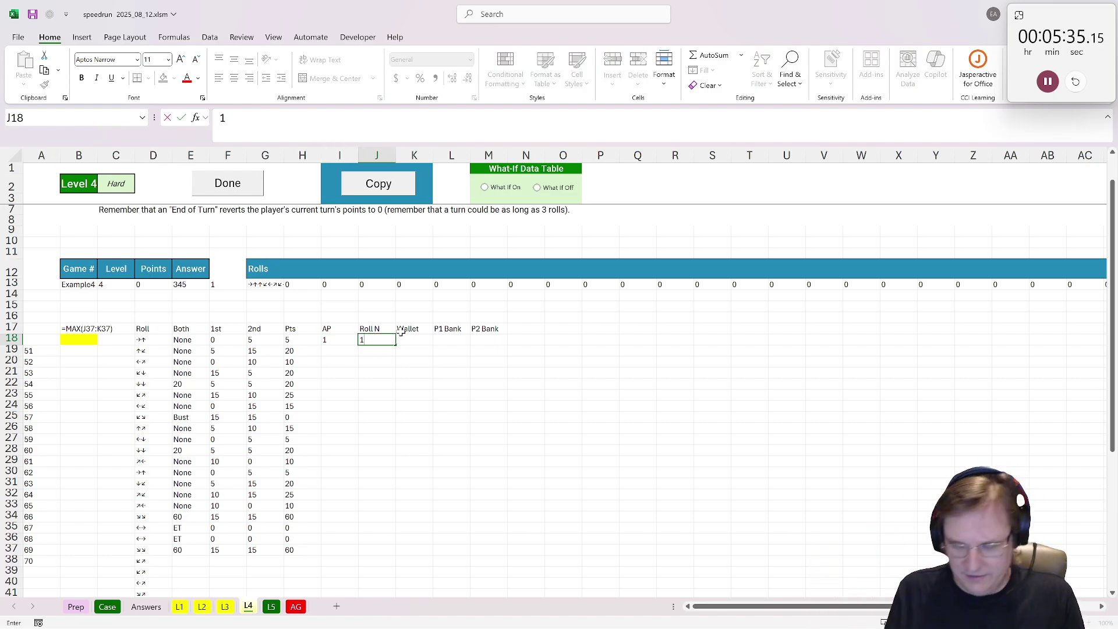
key(Right)
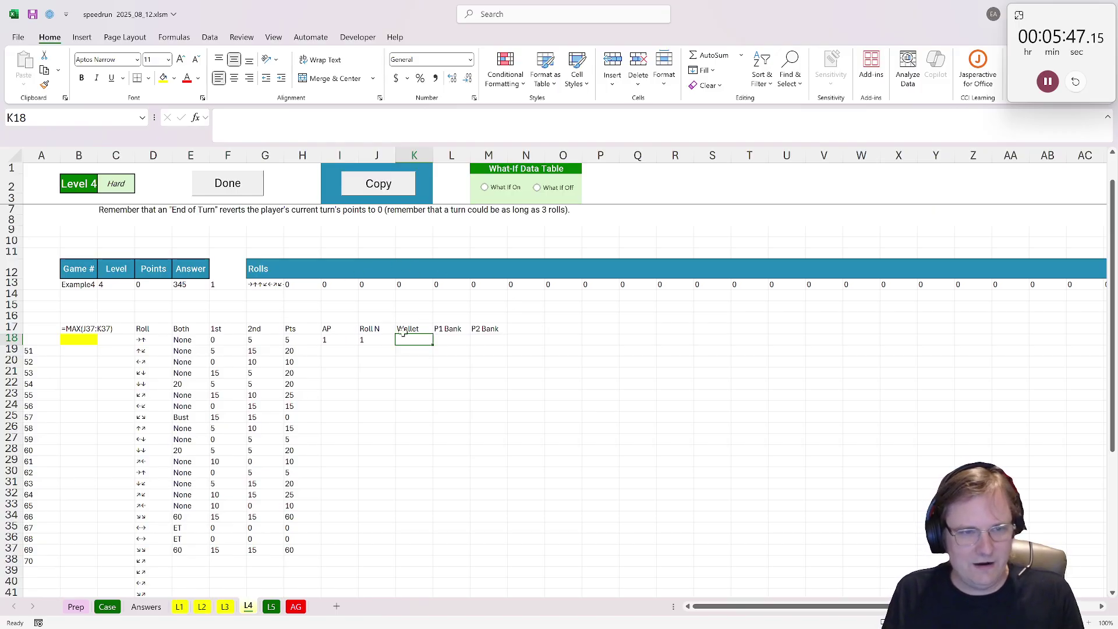
Step: Enter the wallet formula =IF(I18=I17,K17+H18,H18) in K18 to accumulate points while the active player stays the same
text(=if()
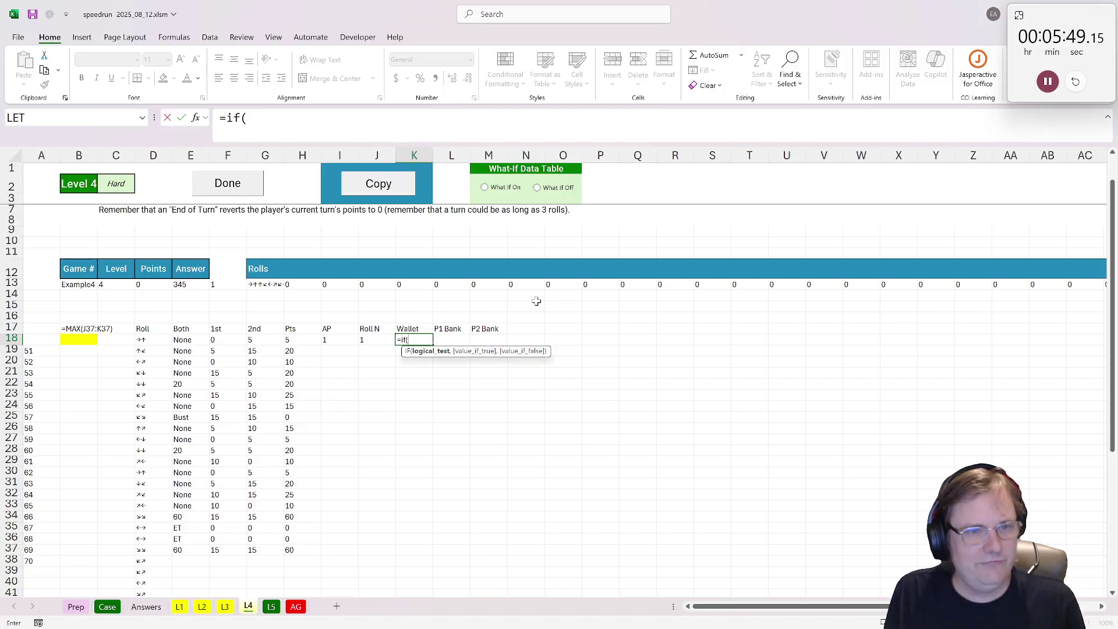
click(332, 339)
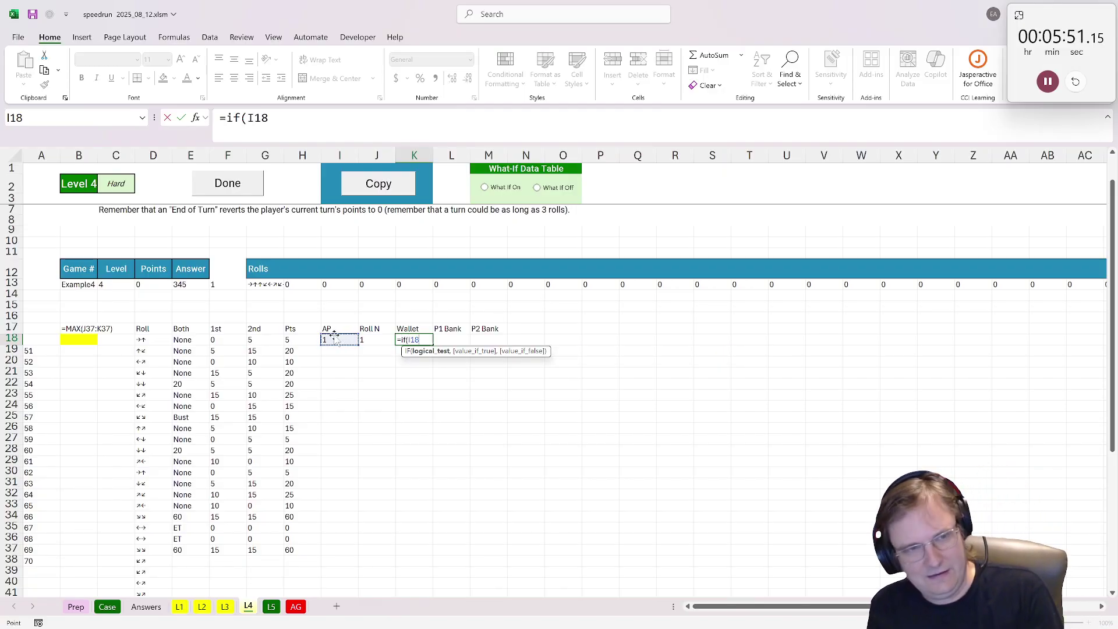
text(=)
click(332, 328)
text(,)
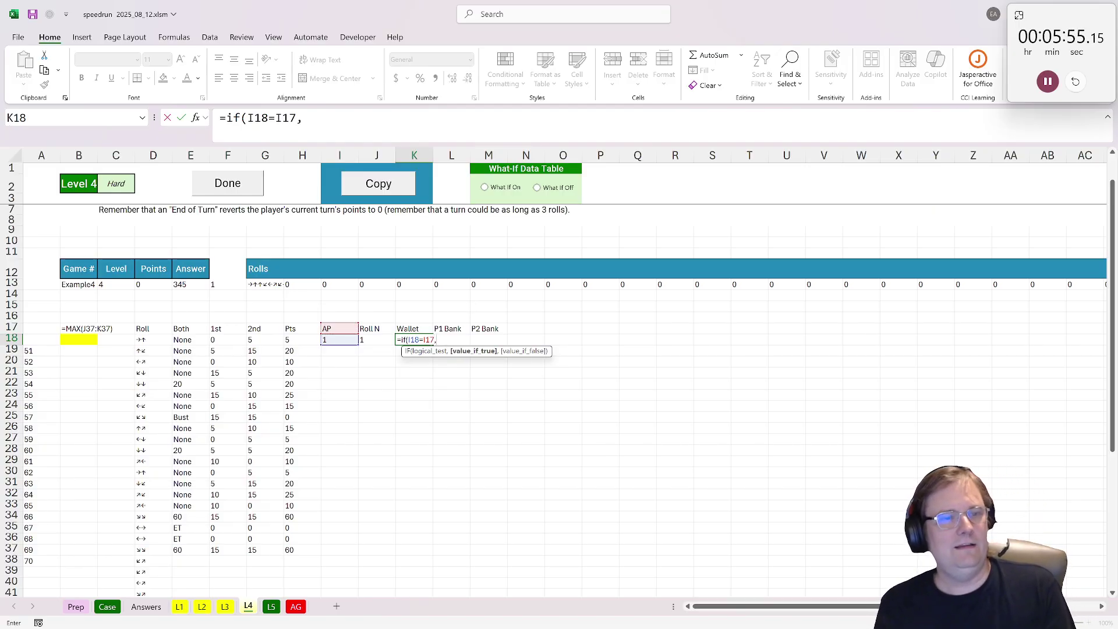
click(413, 328)
text(+)
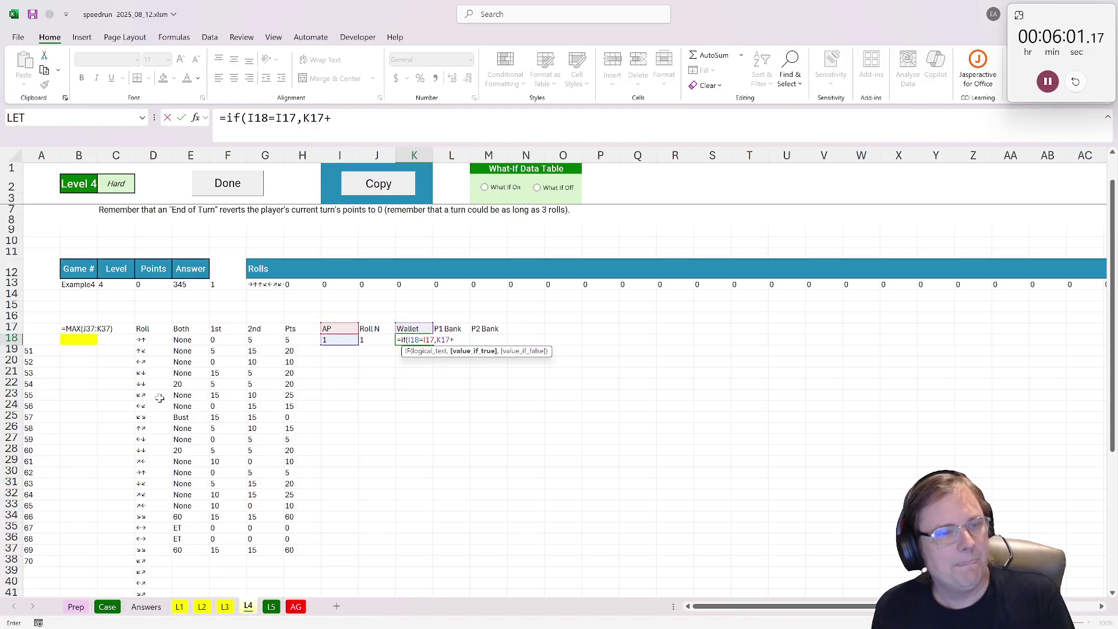
click(304, 340)
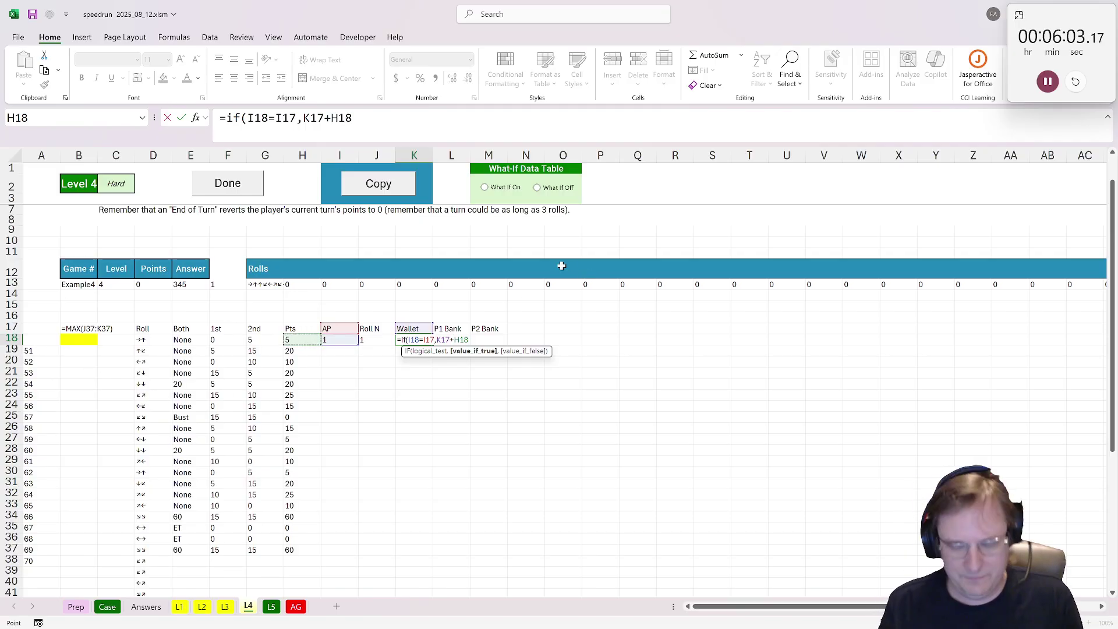
text(,)
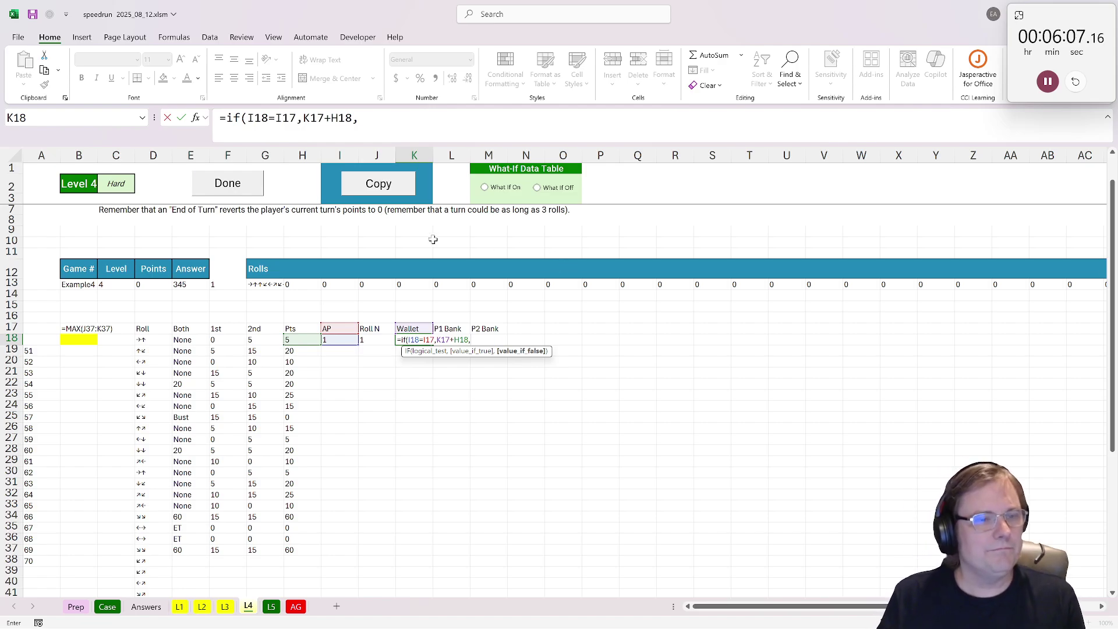
click(302, 340)
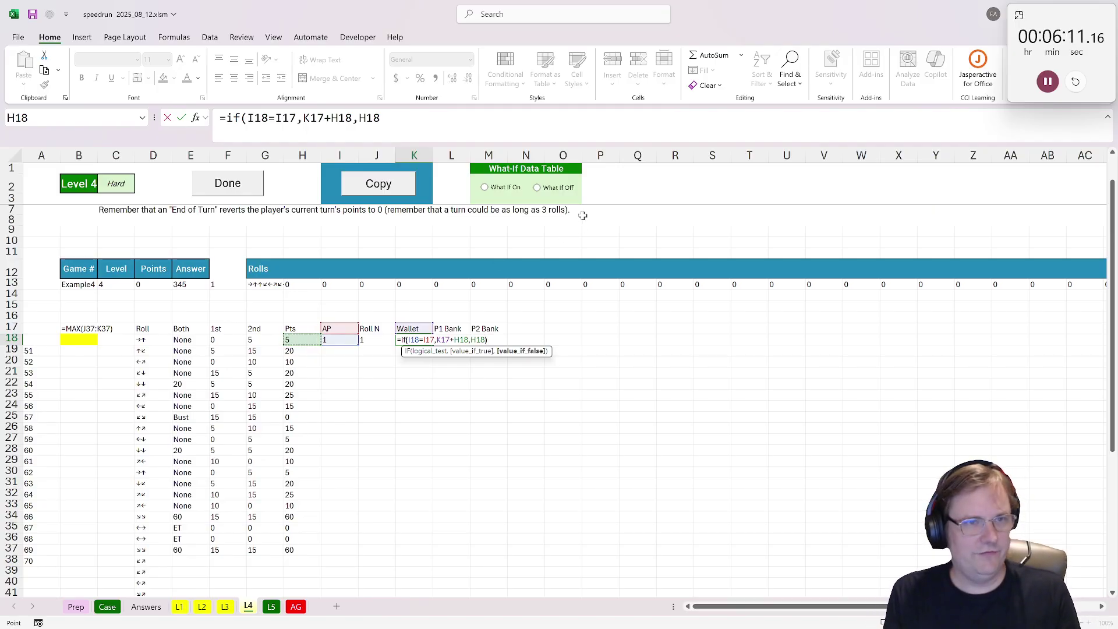
key(ctrl+Return)
key(Right)
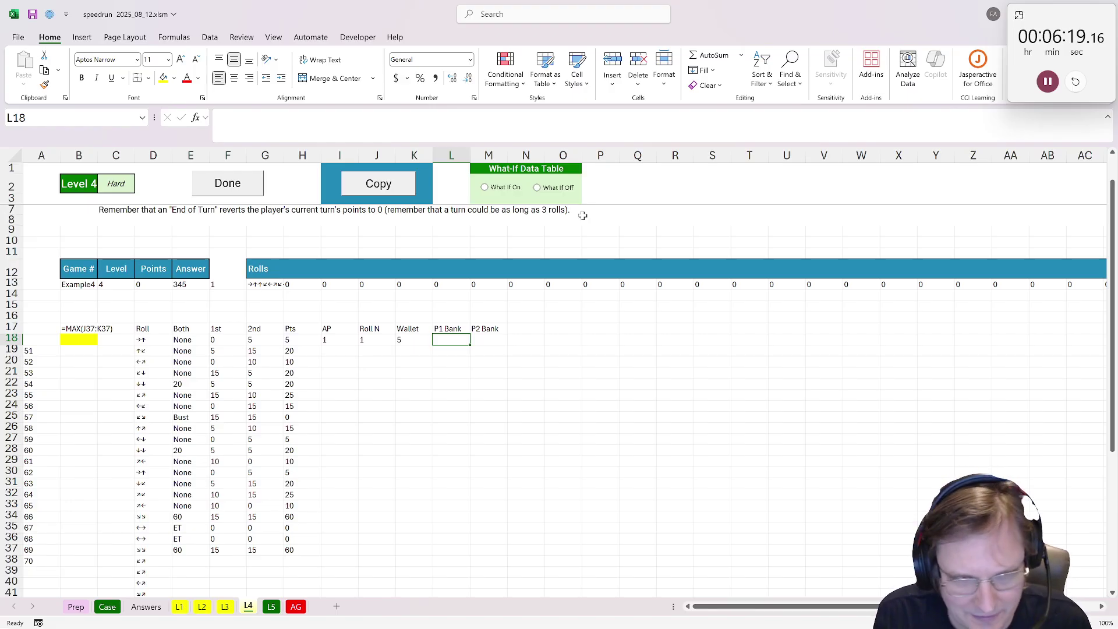
Step: Copy the P1 Bank and P2 Bank headings up one row into L16:M16
text(=)
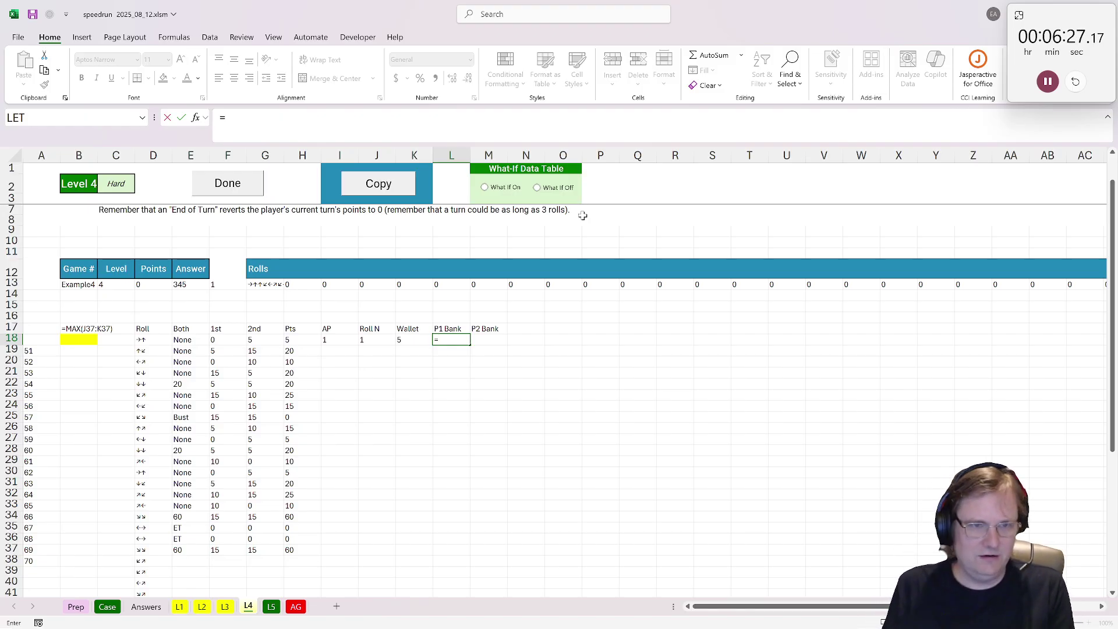
key(Escape)
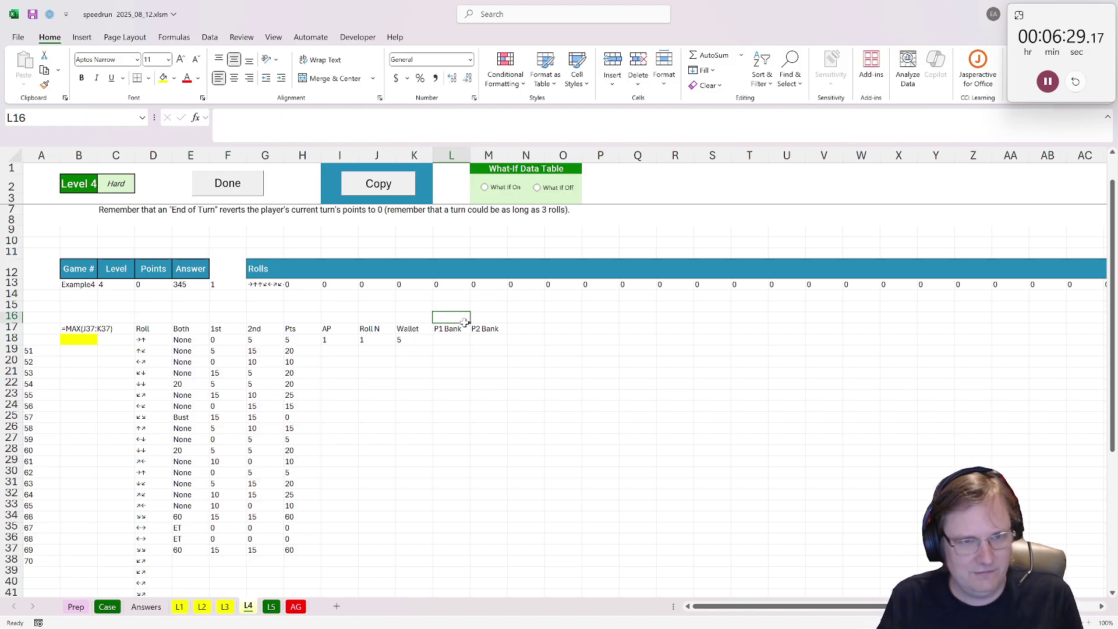
key(Up)
key(shift+Right)
key(ctrl+c)
key(Up)
key(Up)
key(Down)
key(ctrl+v)
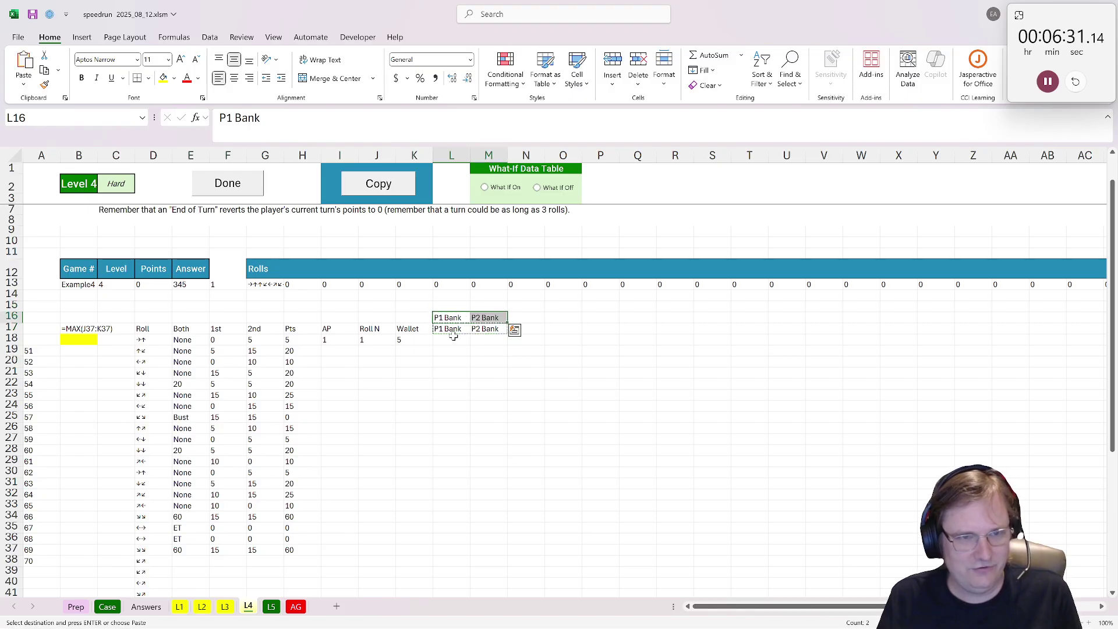
Step: Replace the old headings in L17 and M17 with a starting bank of 0 for each player
key(Down)
text(0)
key(Tab)
text(0)
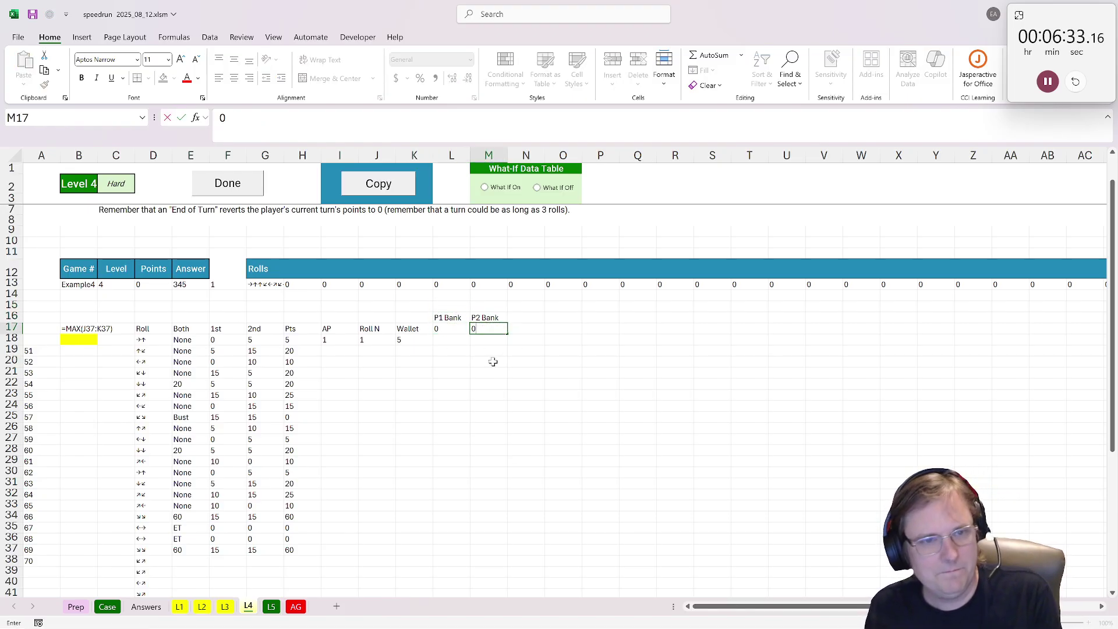
key(Return)
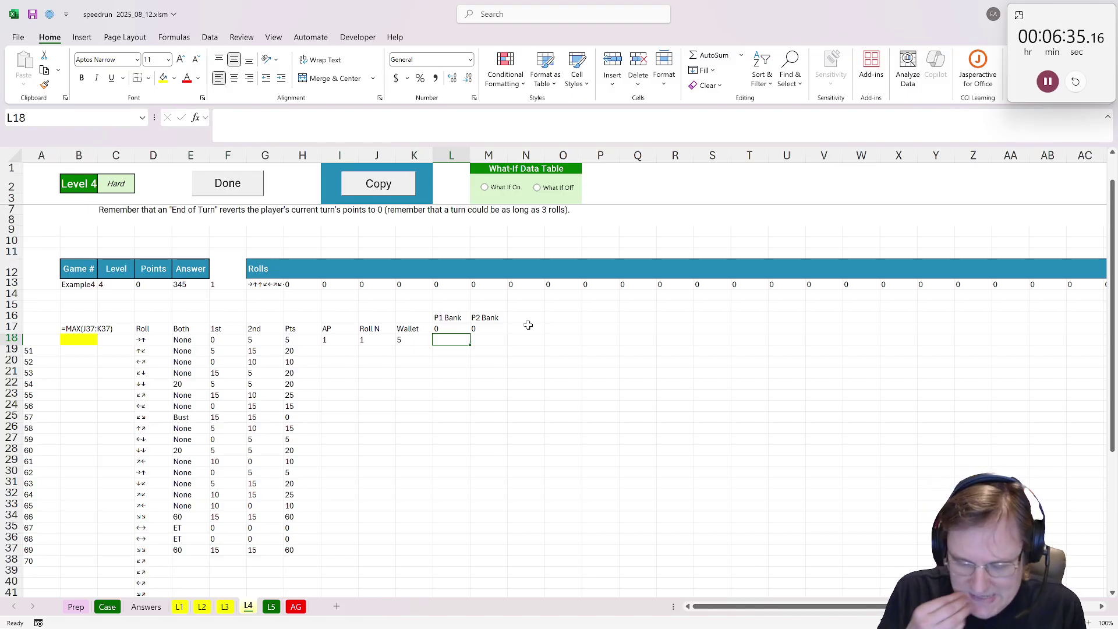
Step: Start an IFS formula in L18 for player 1's bank with the conditions I18=1 and J18=3
text(=ifS()
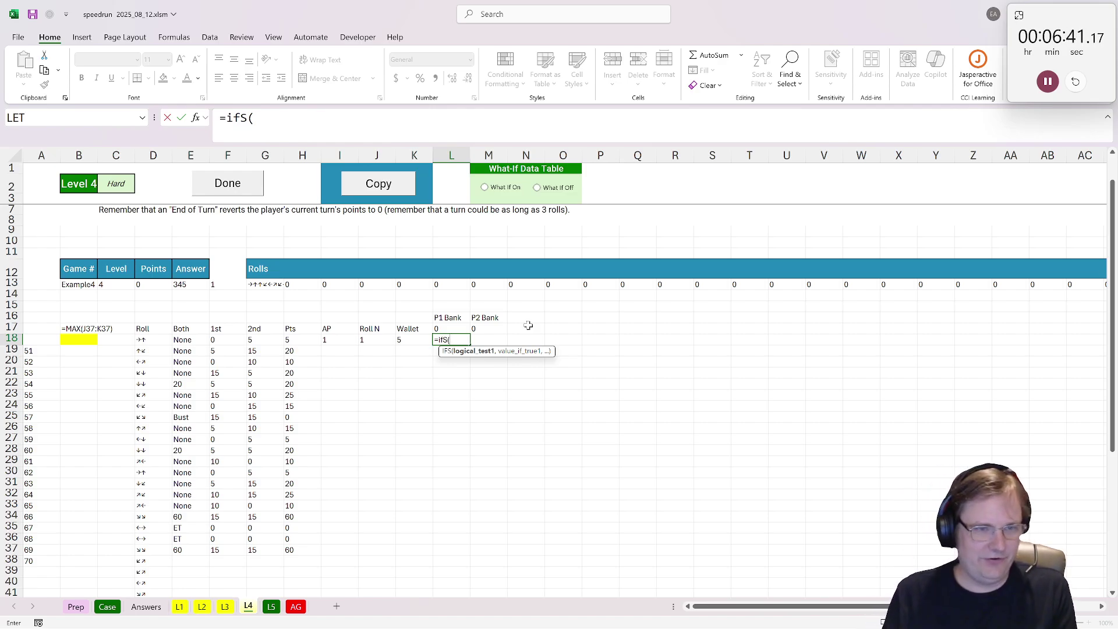
click(373, 338)
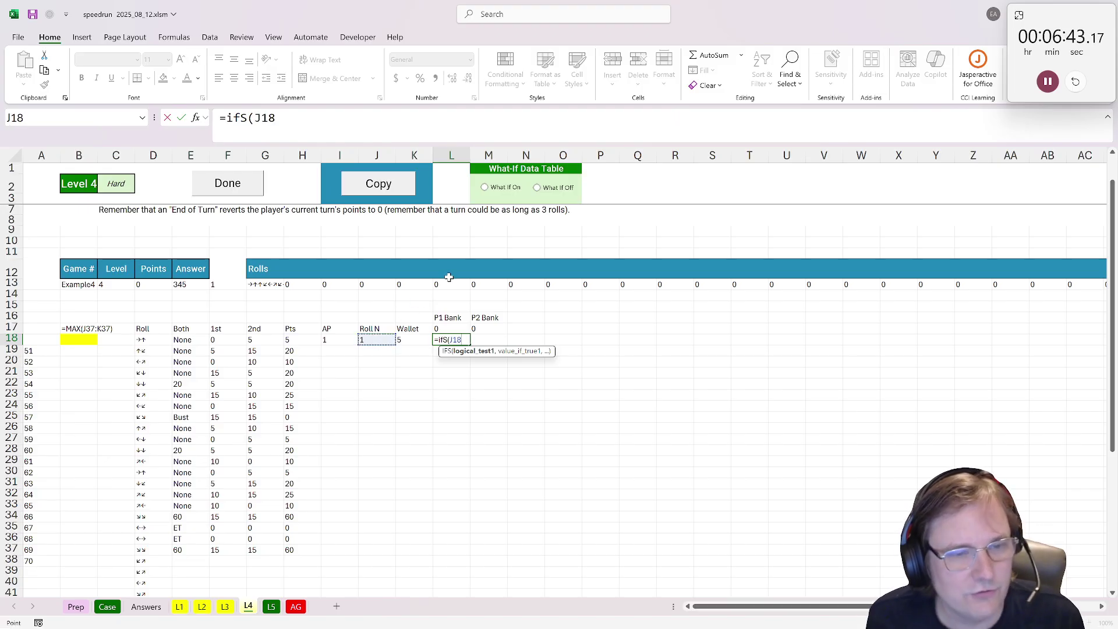
text(=3,)
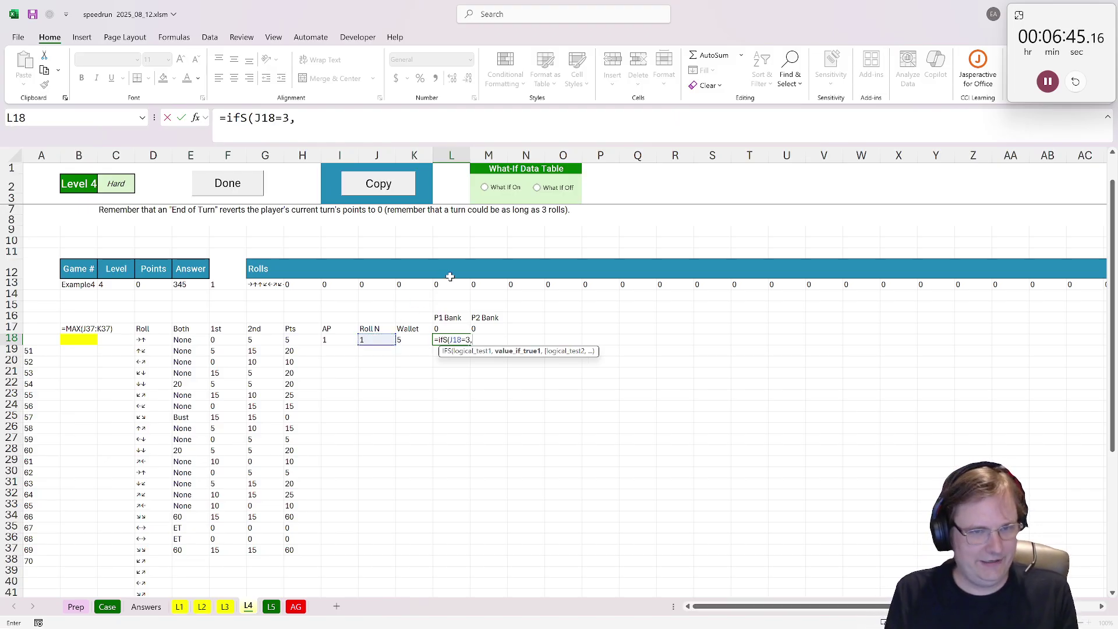
click(297, 119)
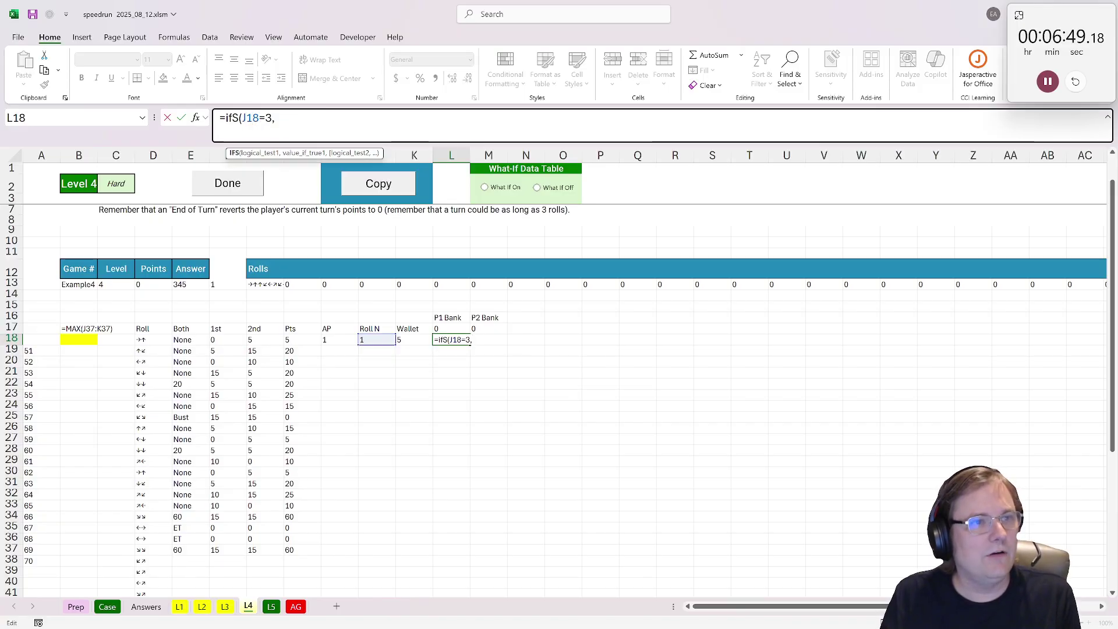
click(342, 345)
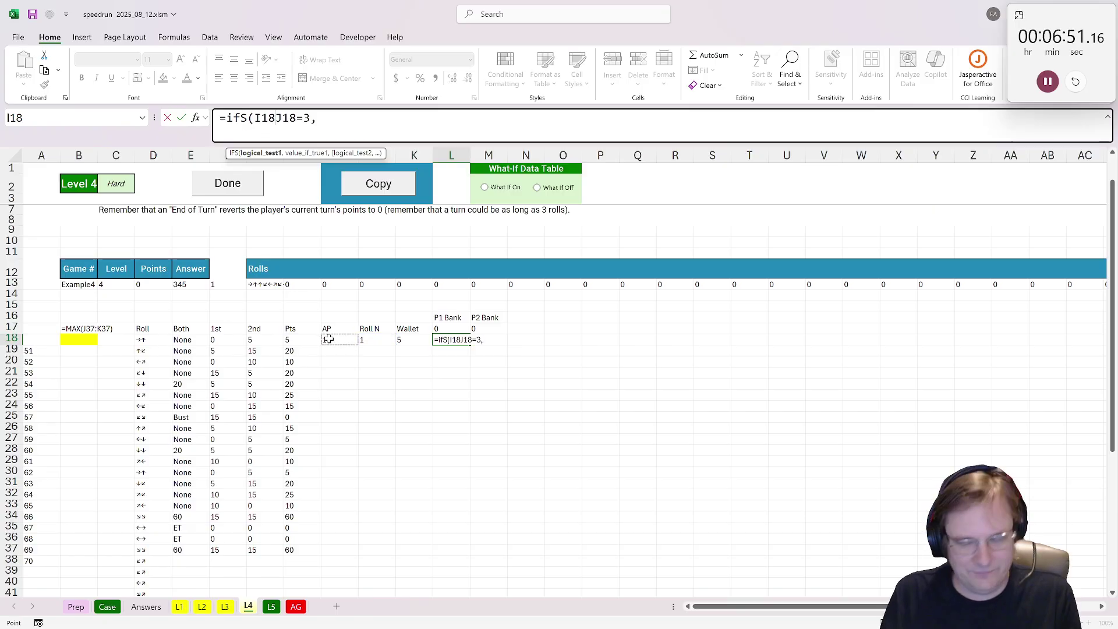
text(=1,)
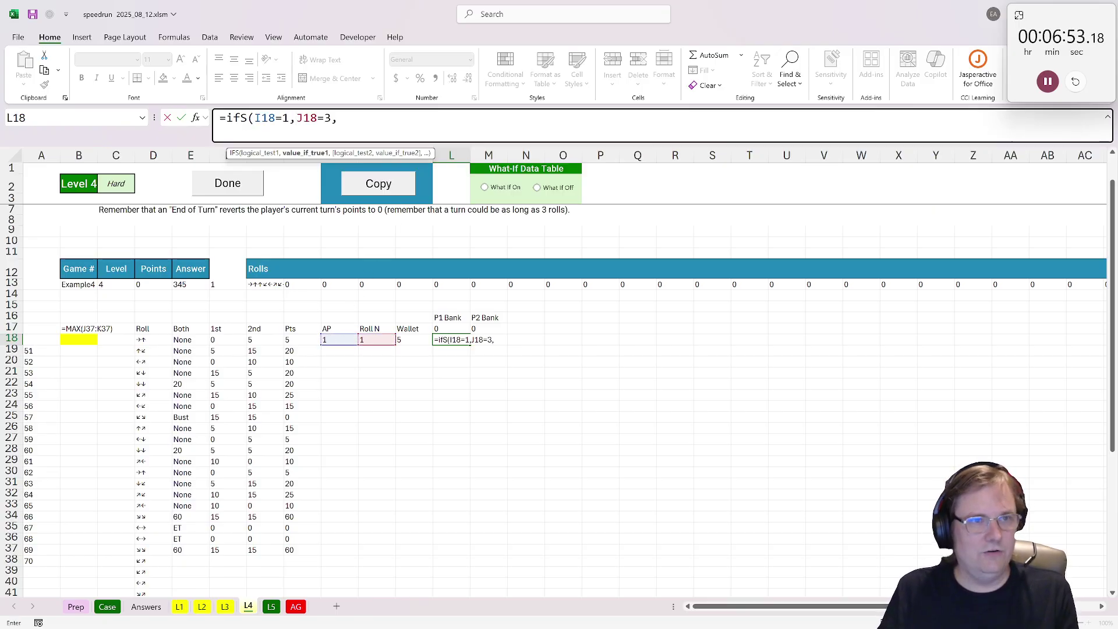
Step: Add the conditions E18<>"Bust" and E18<>"ET" to player 1's bank formula in L18
click(369, 123)
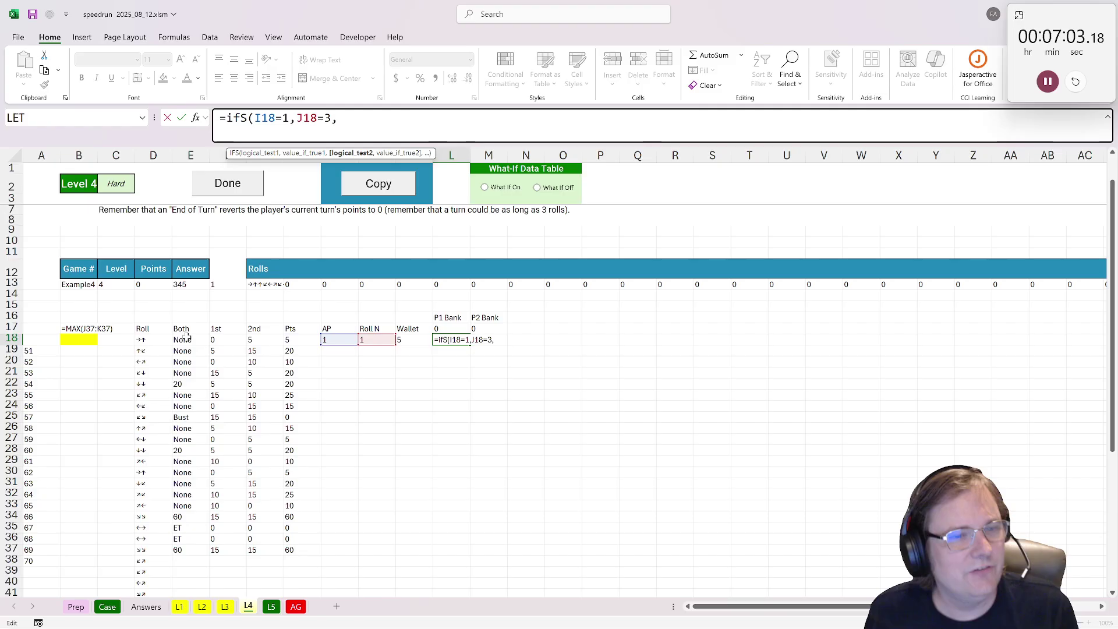
click(191, 340)
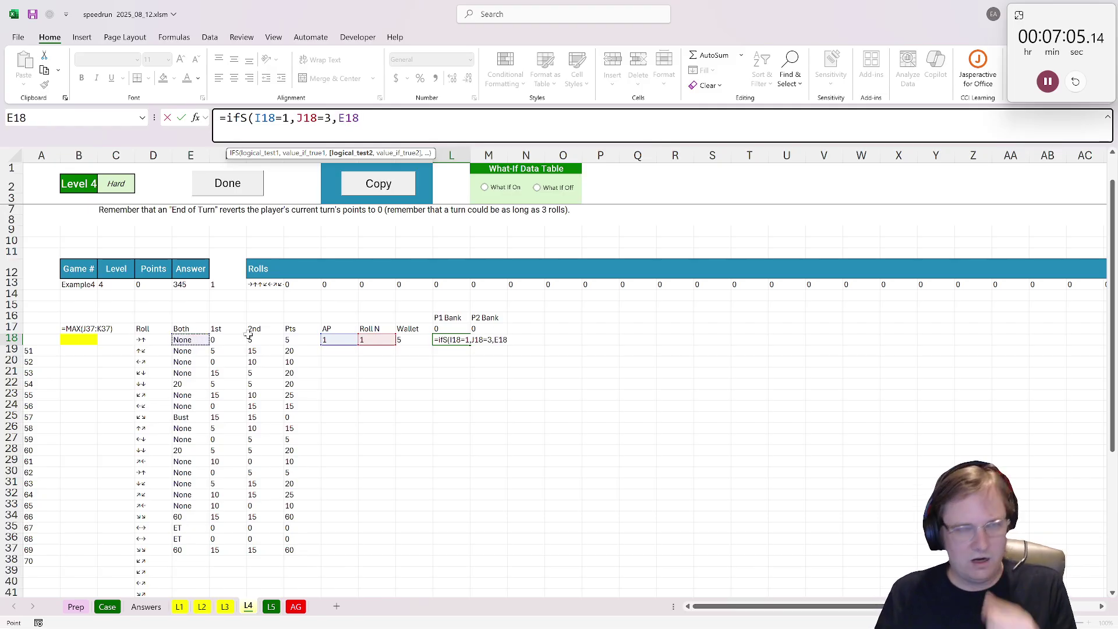
text(=")
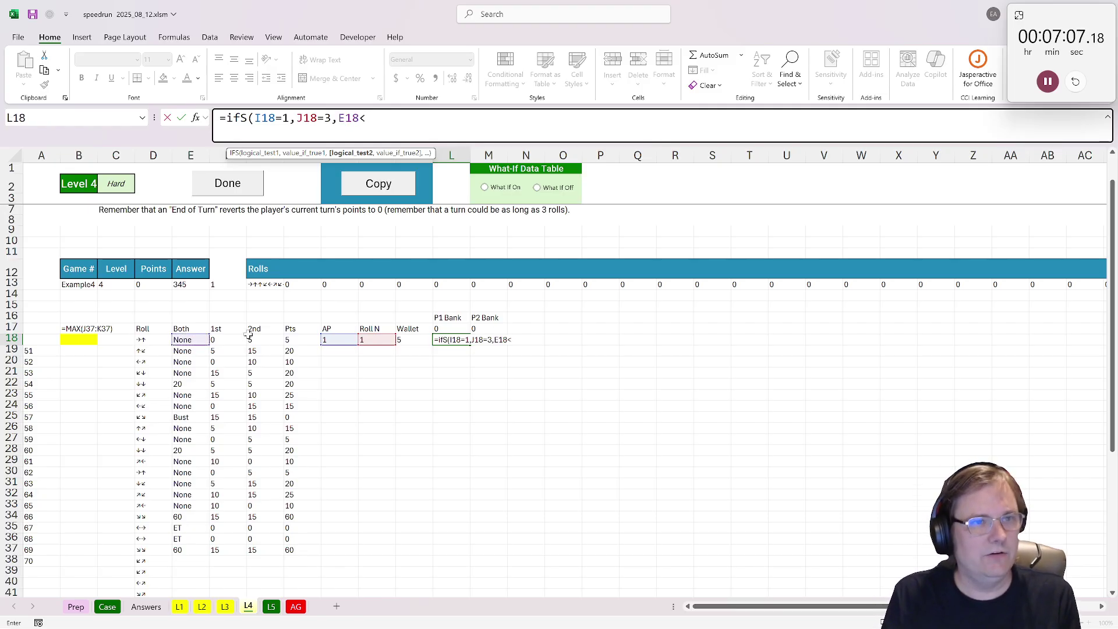
text(>"Bust",)
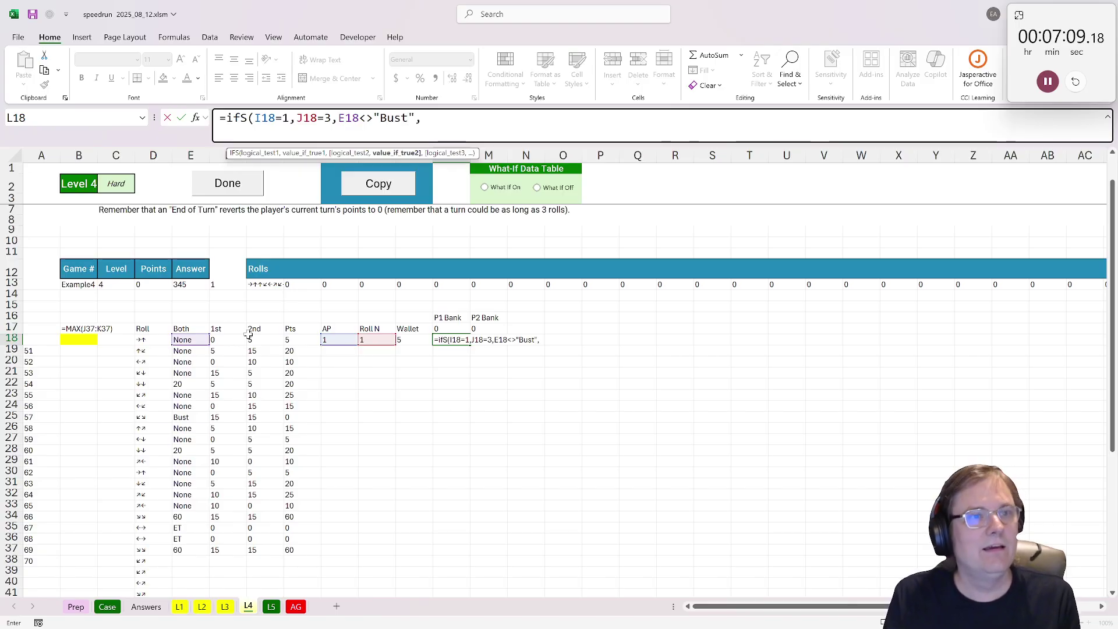
click(181, 340)
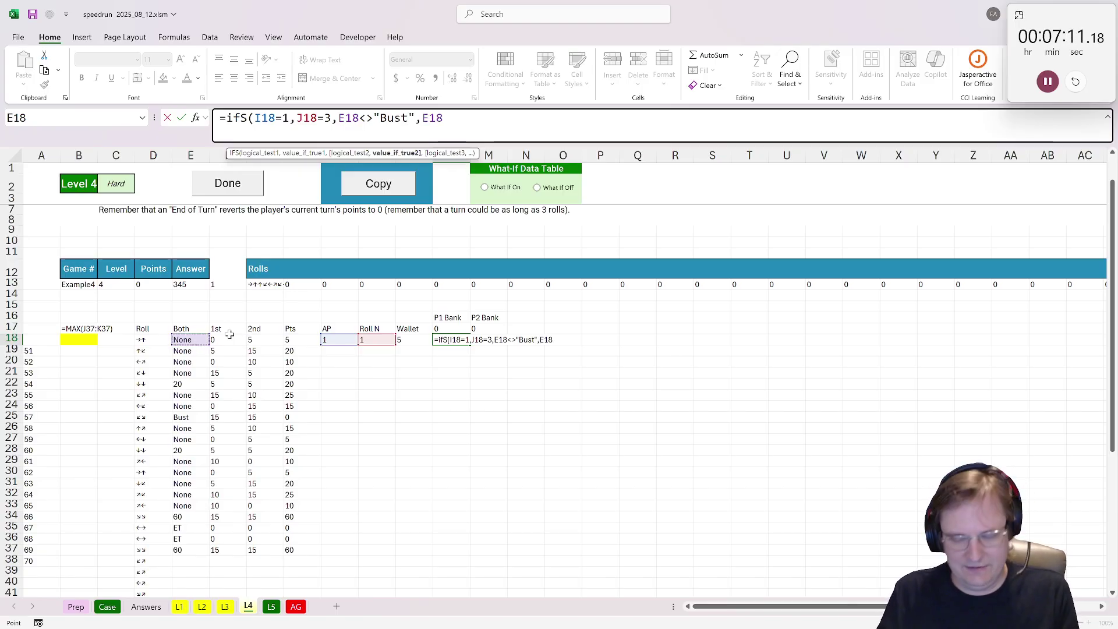
text(<>"ET)
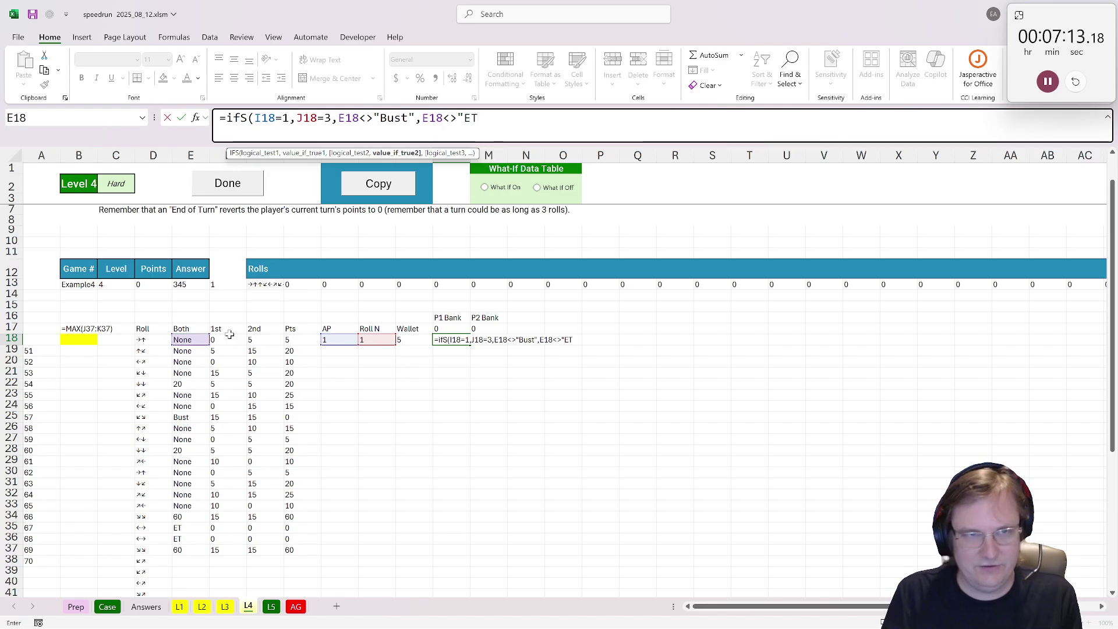
text(",)
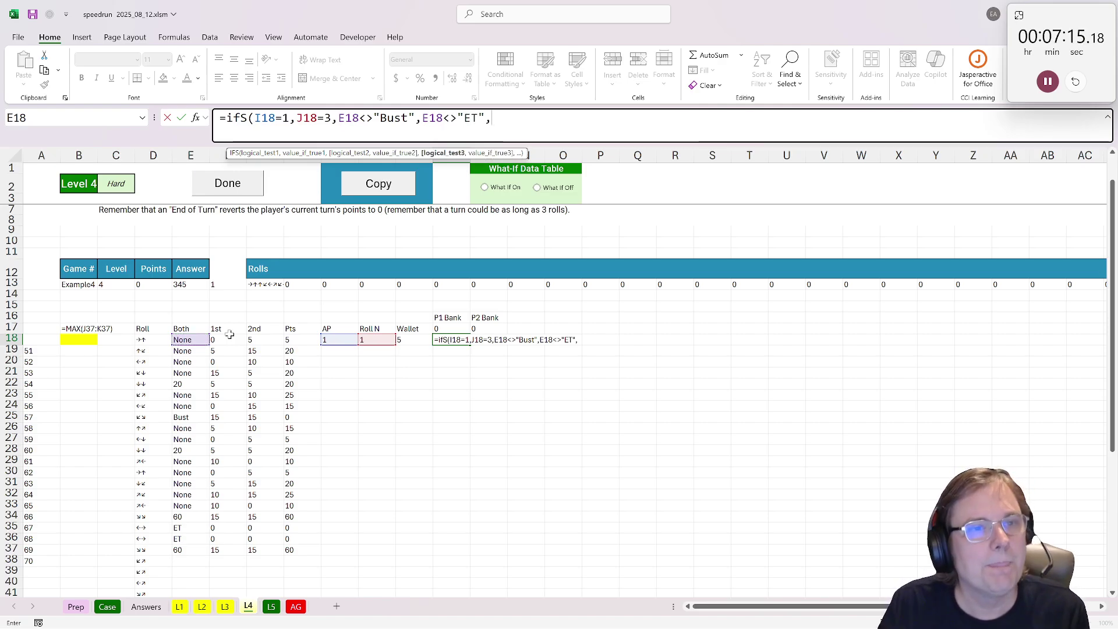
key(BackSpace)
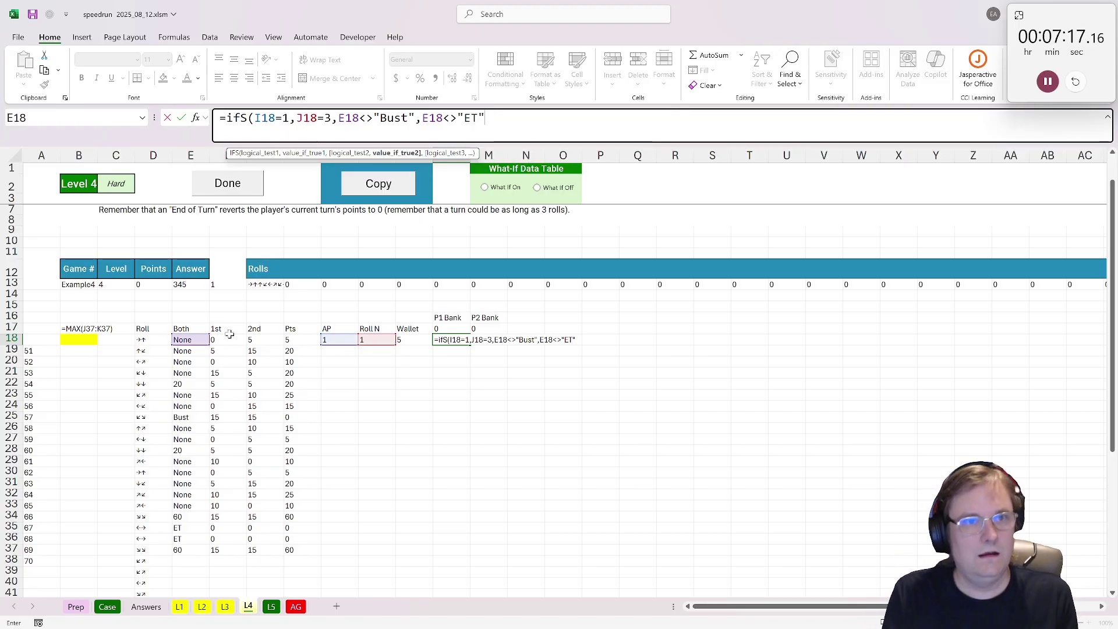
text())
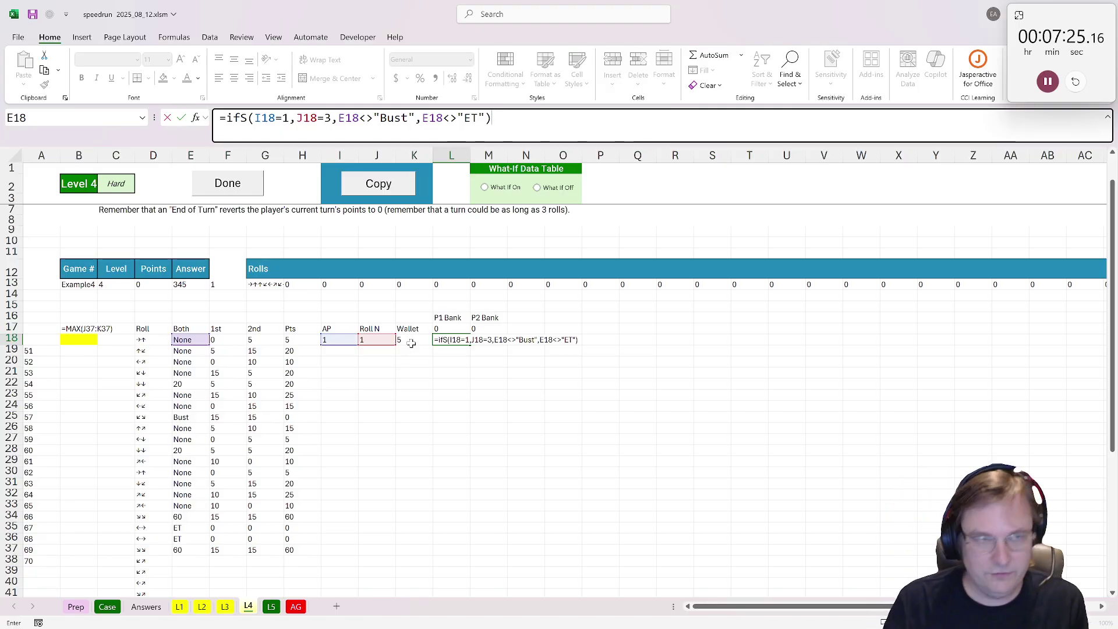
key(BackSpace)
text(,)
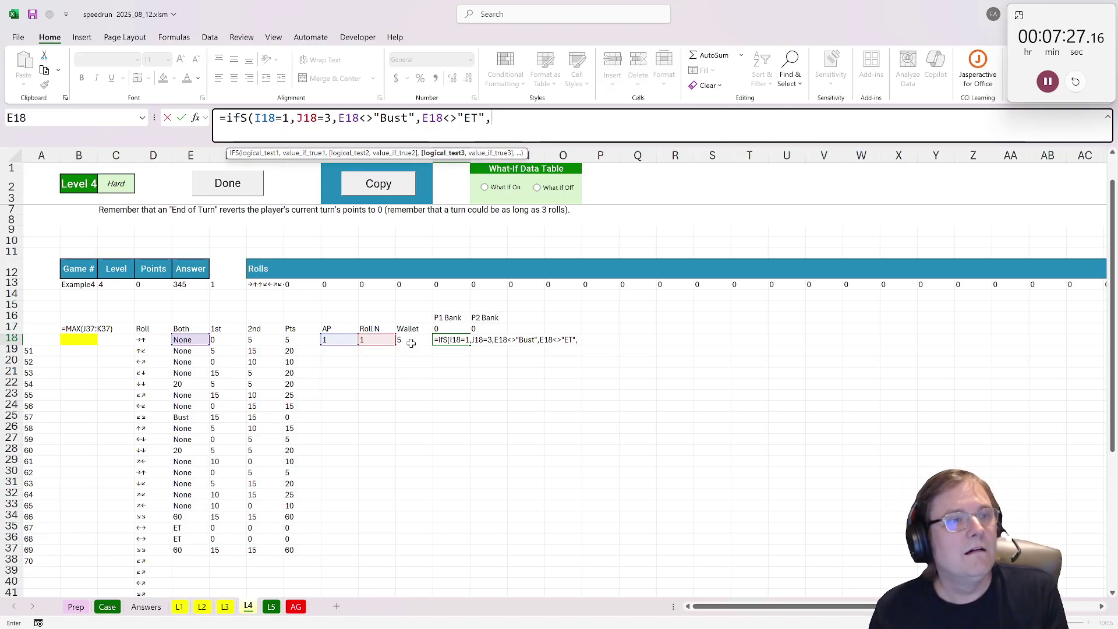
key(BackSpace)
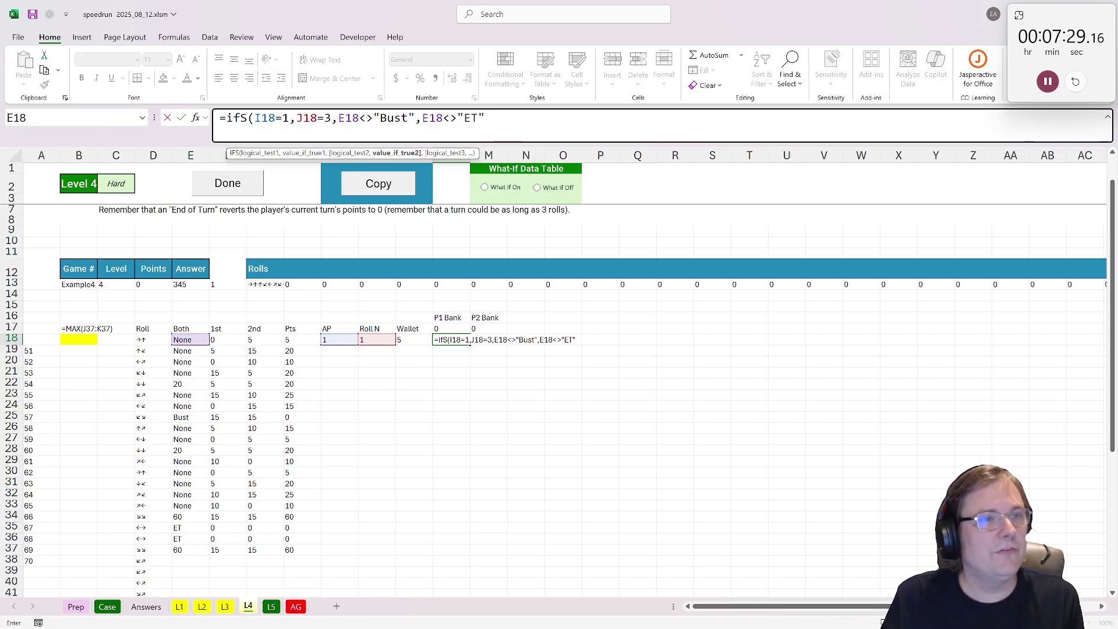
Step: Wrap the four conditions of the L18 formula in AND and make L17+K18 the result when they are met
click(254, 119)
text(and()
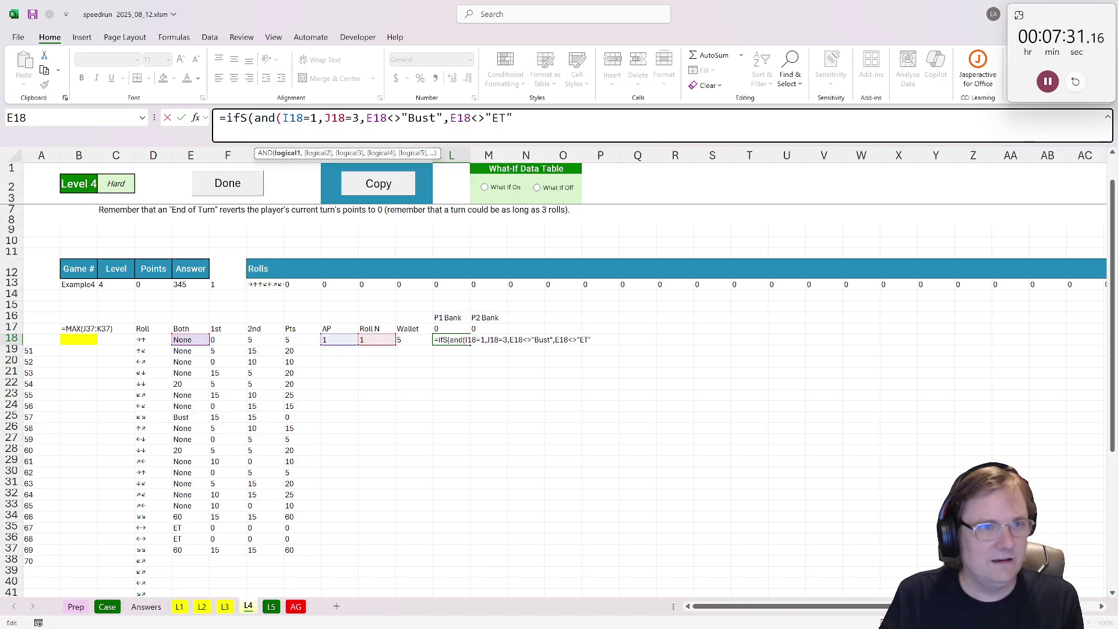
key(End)
text(),)
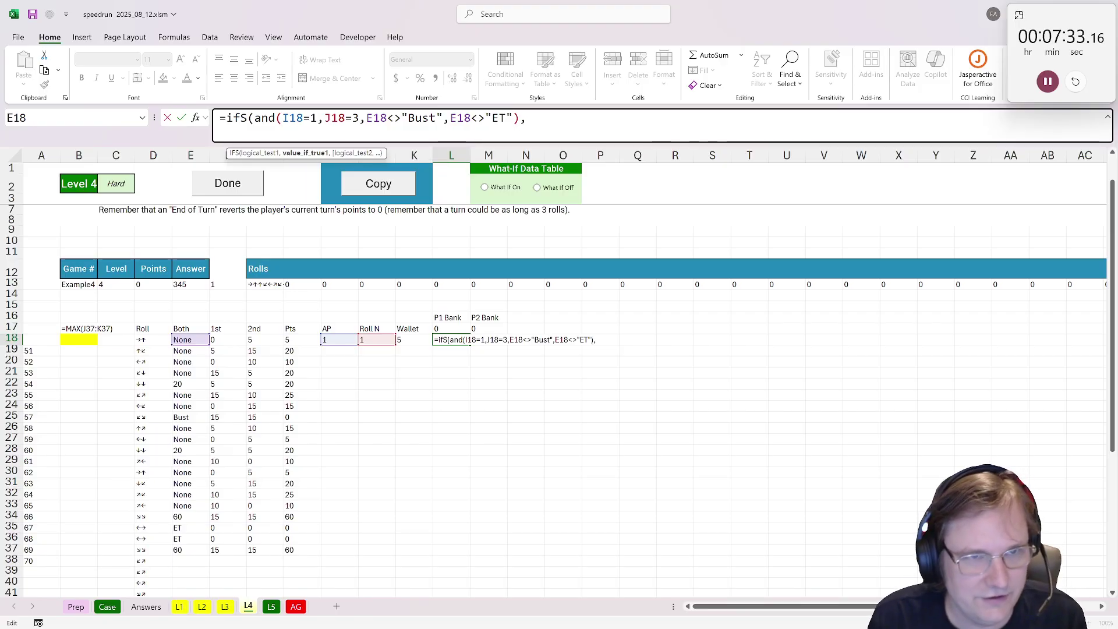
click(444, 328)
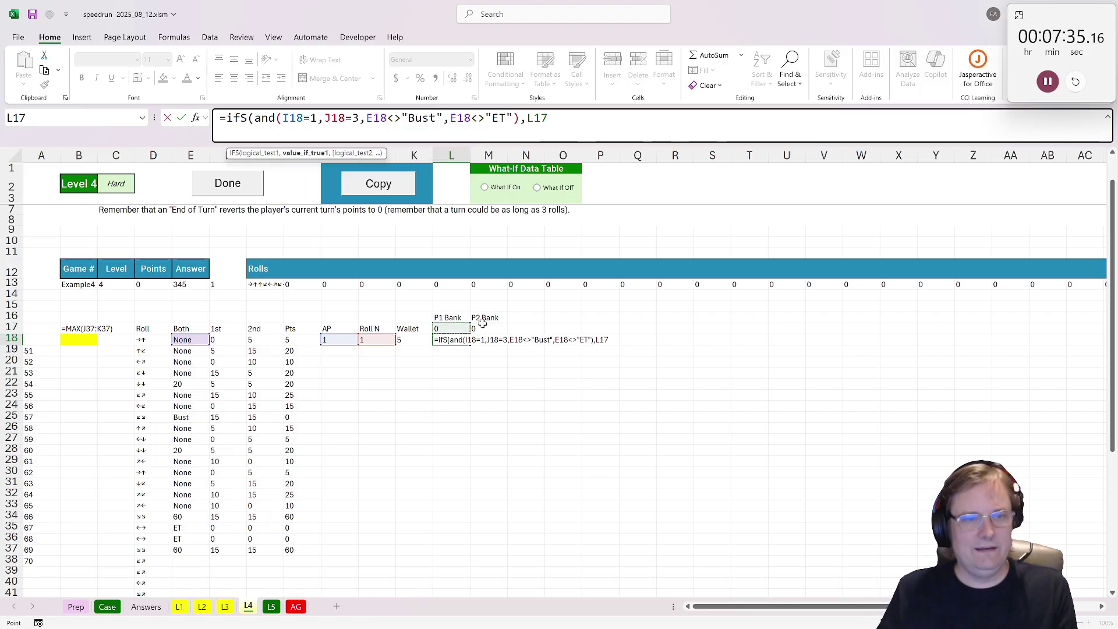
text(+)
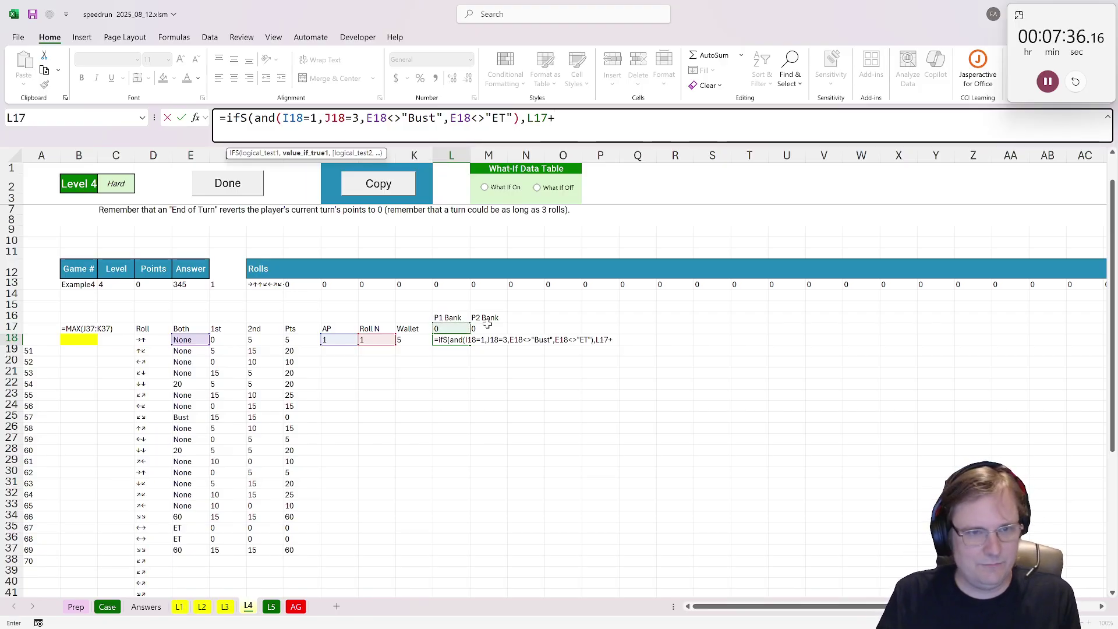
click(414, 340)
text(,)
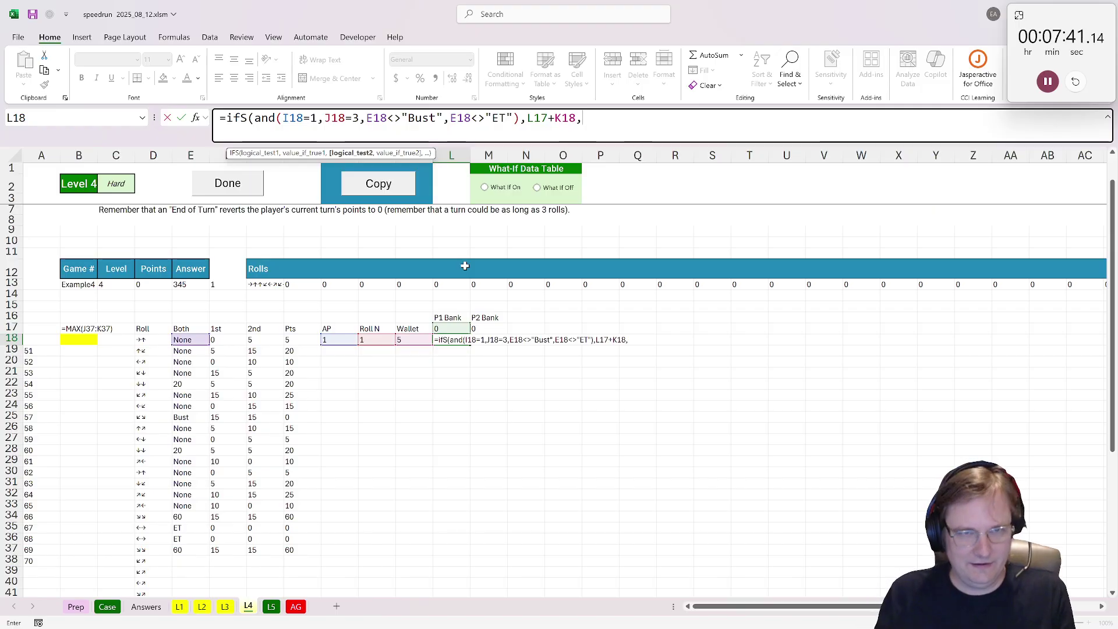
Step: Add a second test IF(I18=1,E18="Bust") with a result of 0 to the IFS formula in L18
text(if()
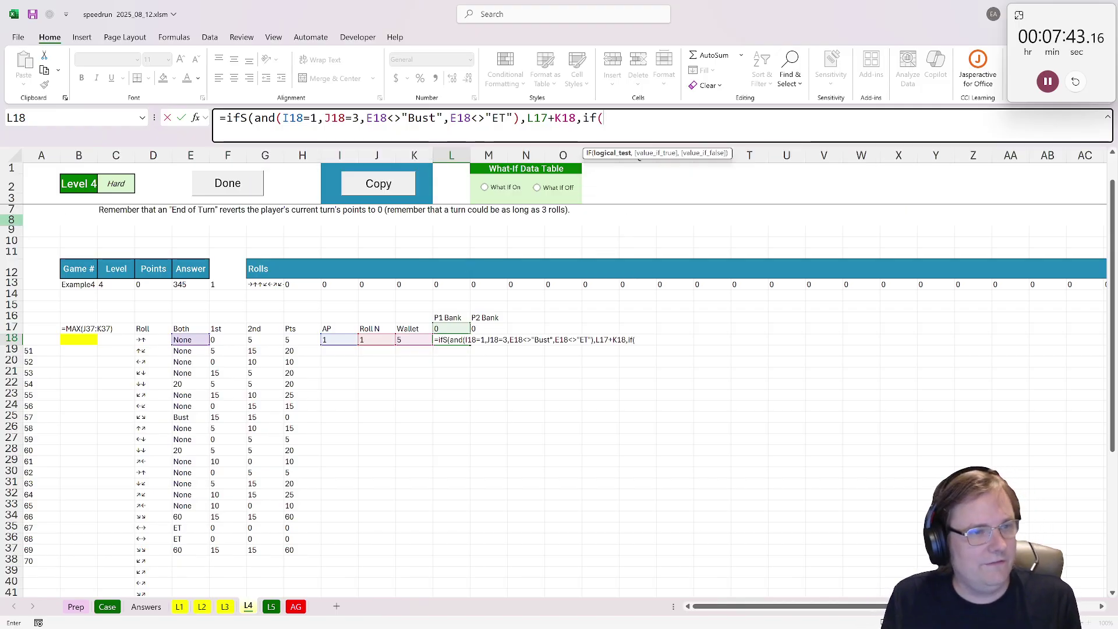
click(345, 340)
text(=1,)
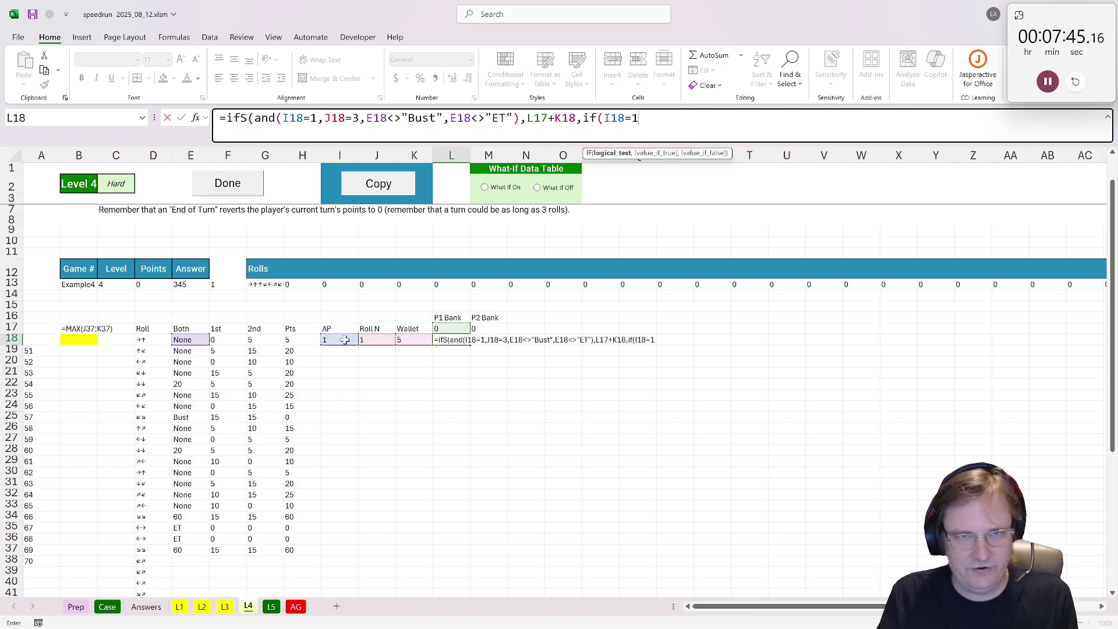
click(183, 339)
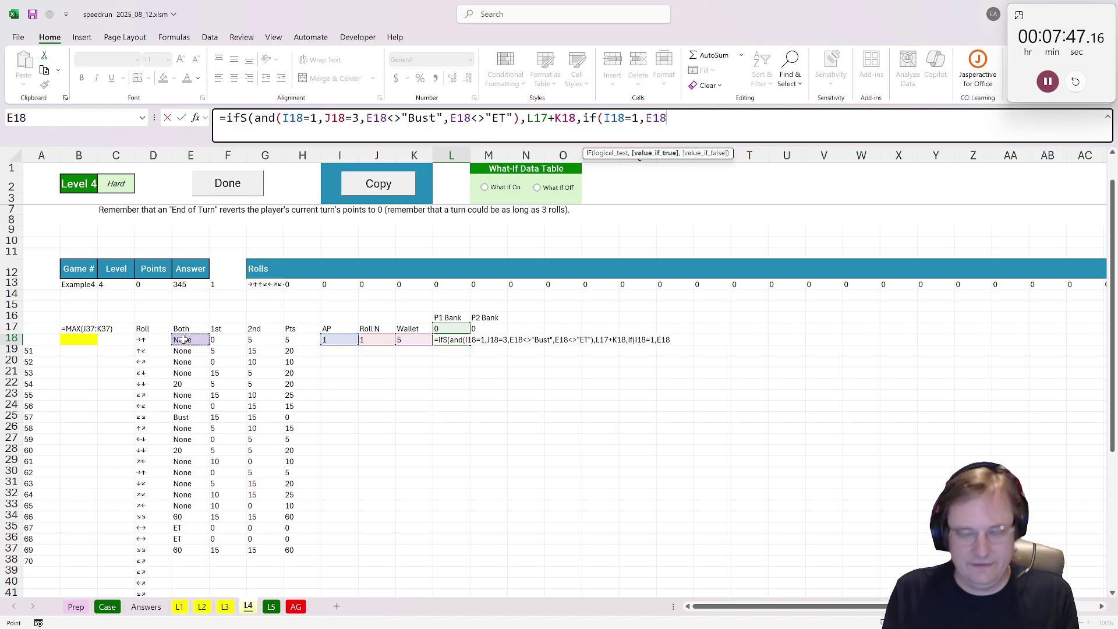
text(="Bust"),)
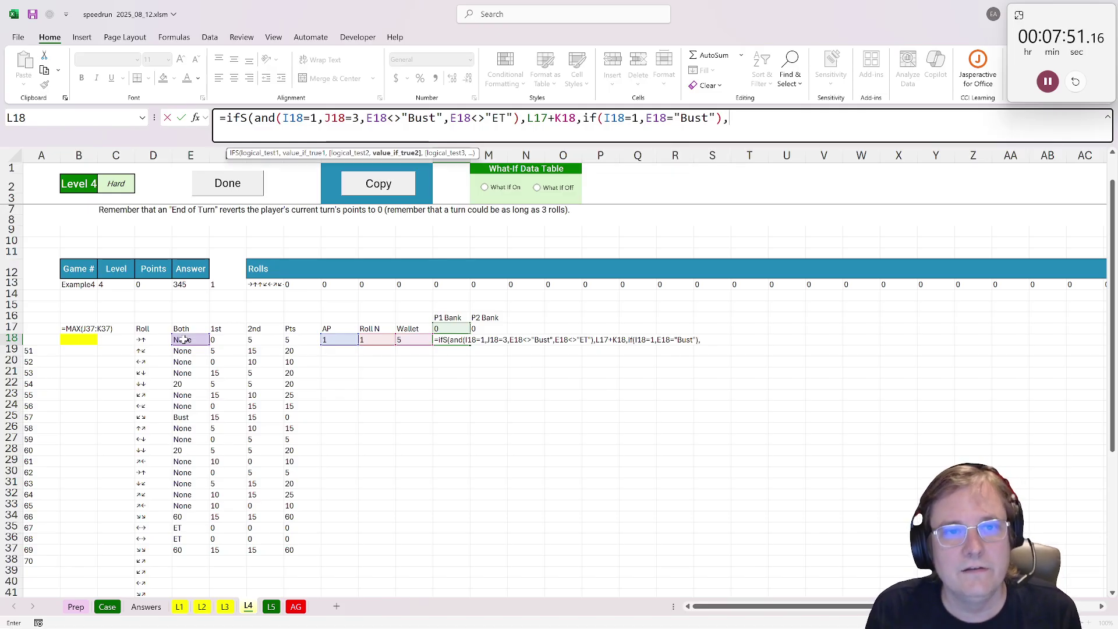
text(0,)
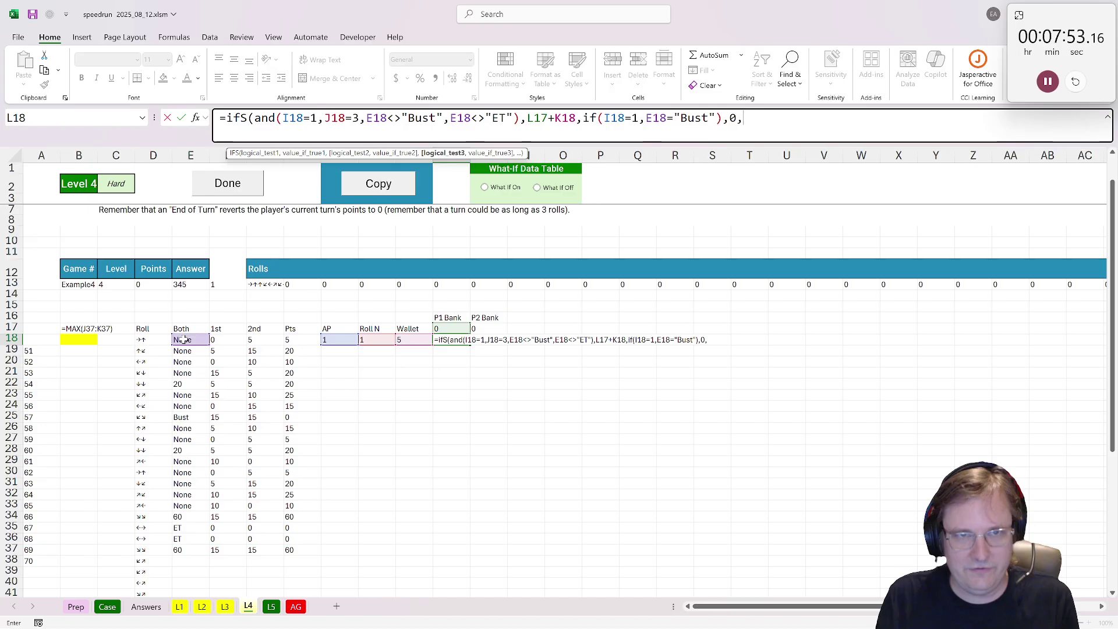
Step: Complete the L18 formula with a fallback test of 1 that returns the previous bank L17
text(1,)
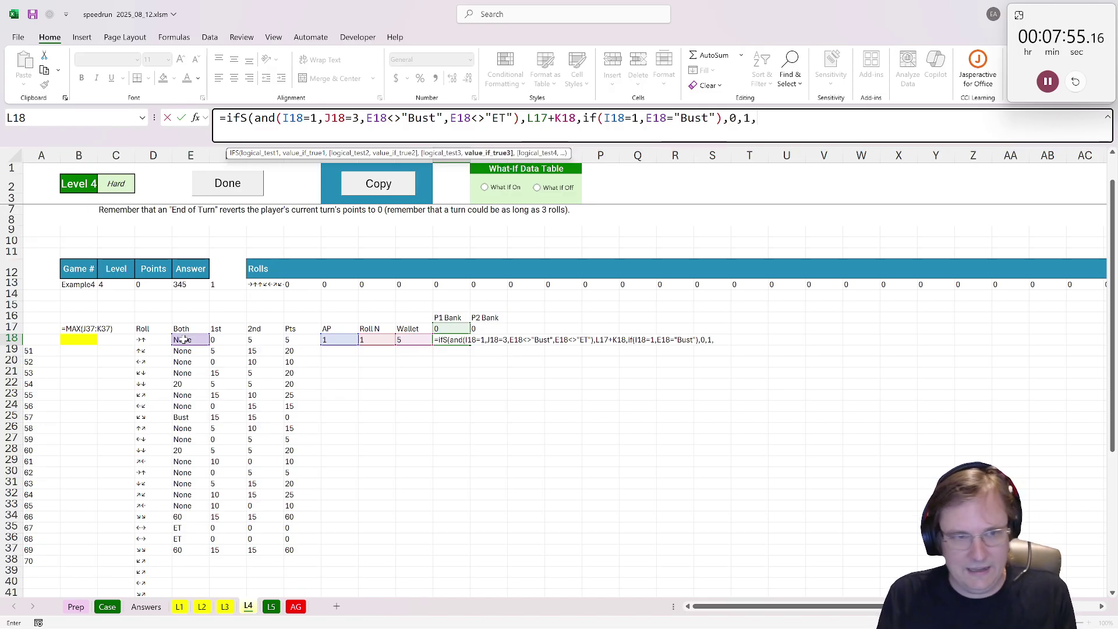
click(446, 328)
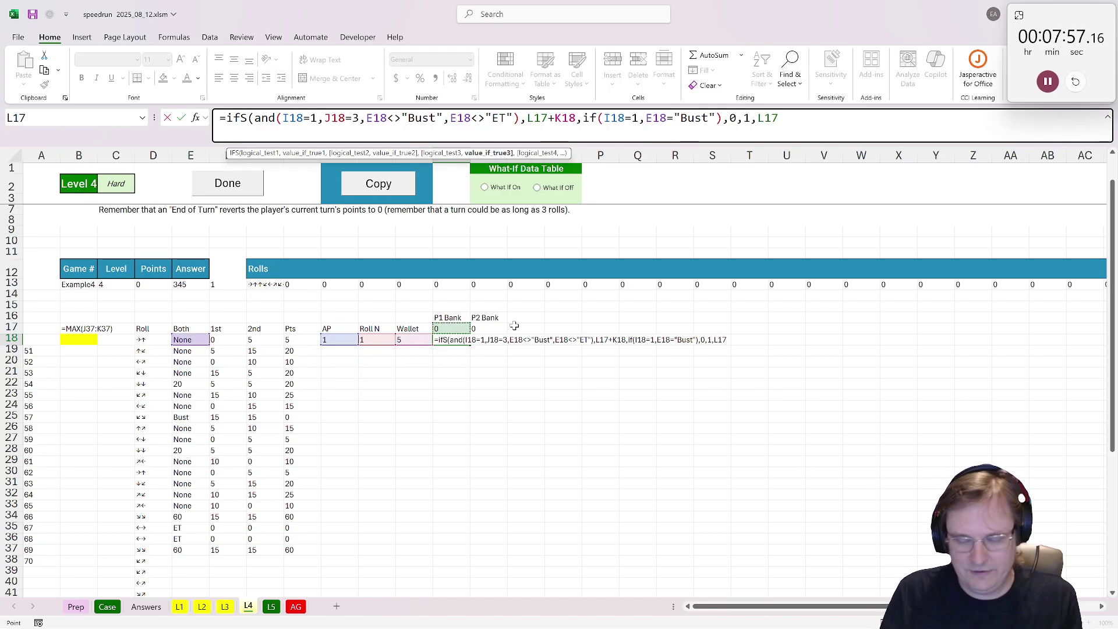
text())
key(ctrl+Return)
Step: Copy the text of the L18 formula into M18 with its cell references unchanged
click(694, 124)
key(ctrl+a)
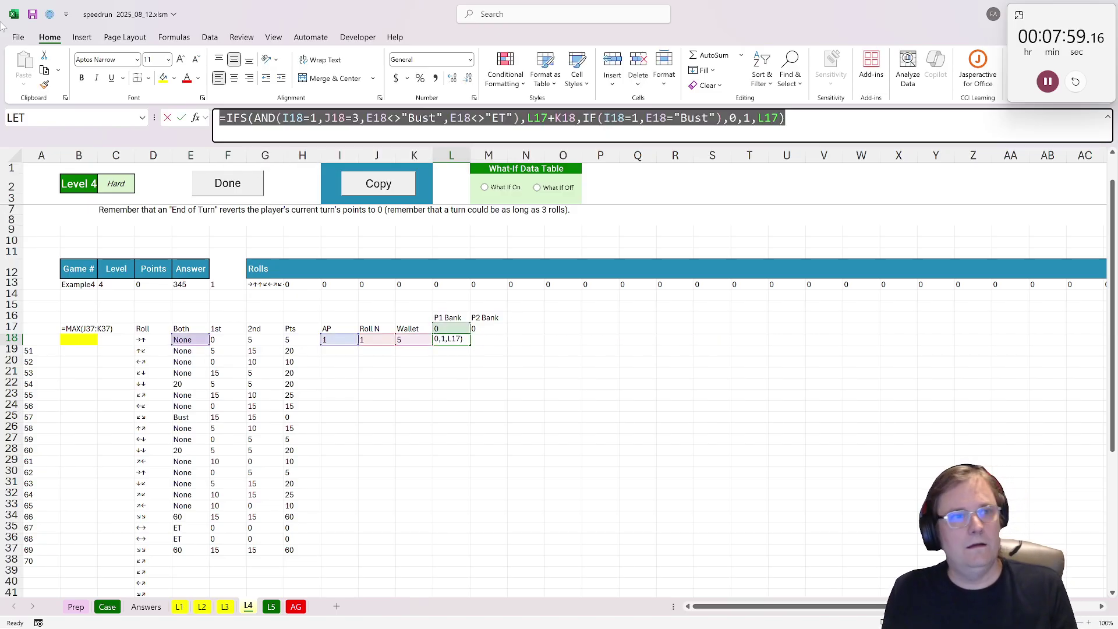
key(ctrl+c)
key(Escape)
click(510, 339)
double_click(477, 339)
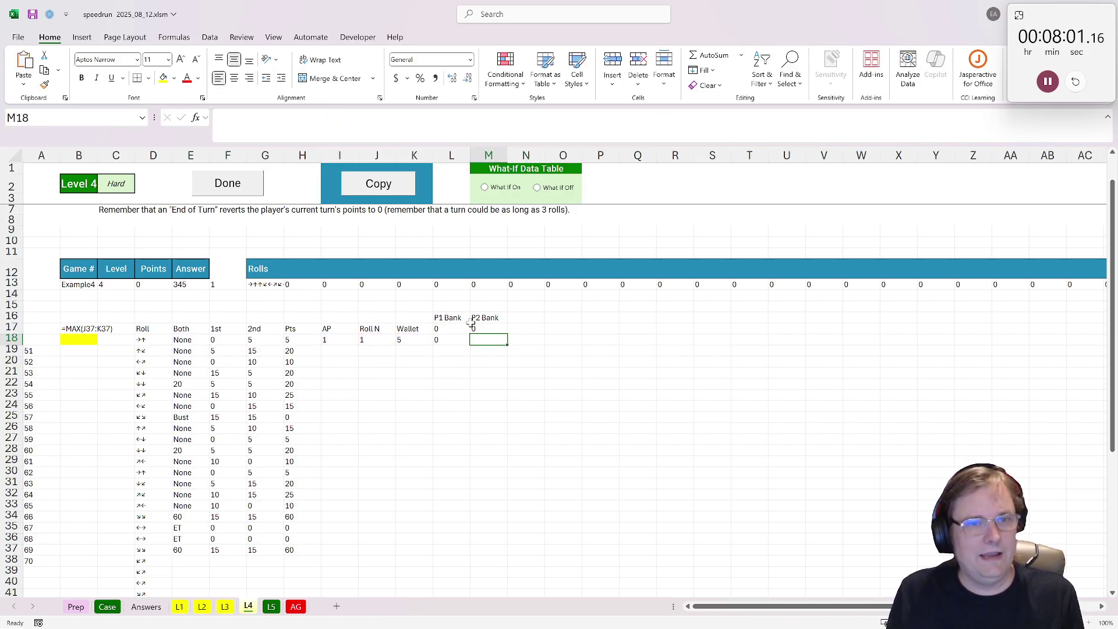
key(ctrl+v)
Step: Adapt the M18 formula to player 2 by setting both I18 tests to 2 and moving the L17 references to M17
drag(318, 118, 310, 118)
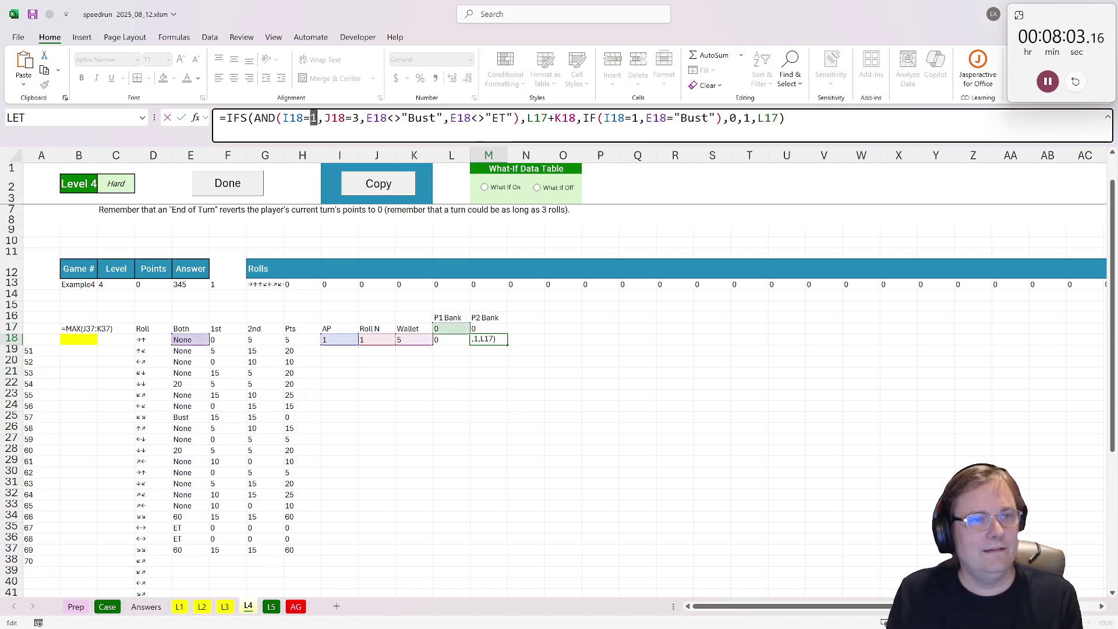
text(2)
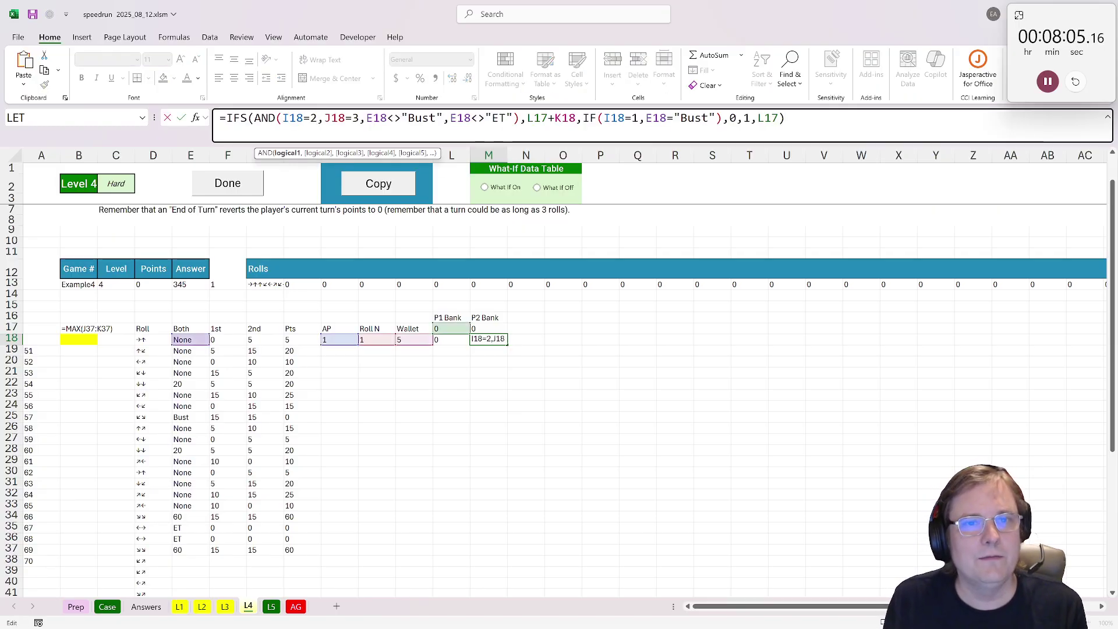
drag(639, 118, 633, 118)
text(2)
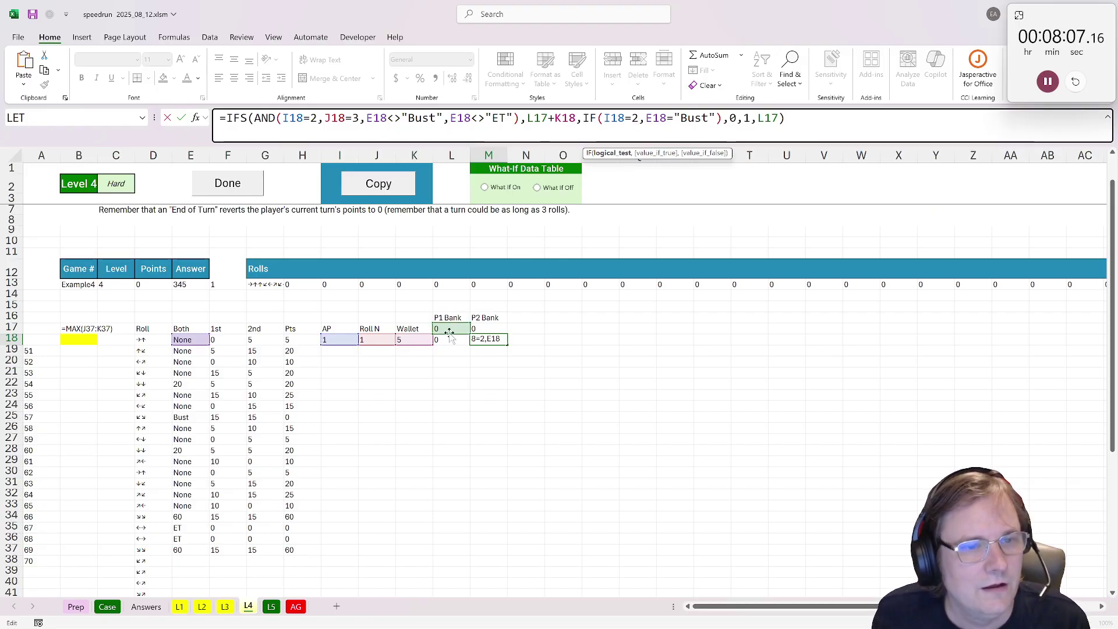
drag(449, 333, 484, 334)
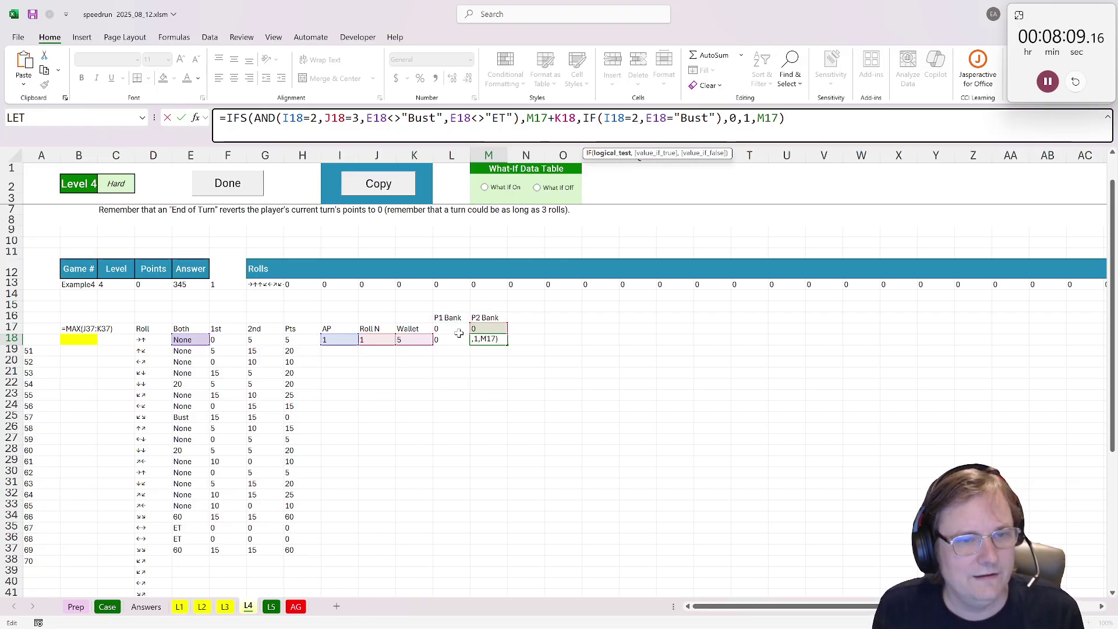
key(Return)
Step: Start an IF formula in I19 with the test OR(J18=3,E18="ET",E18="Bust")
click(329, 349)
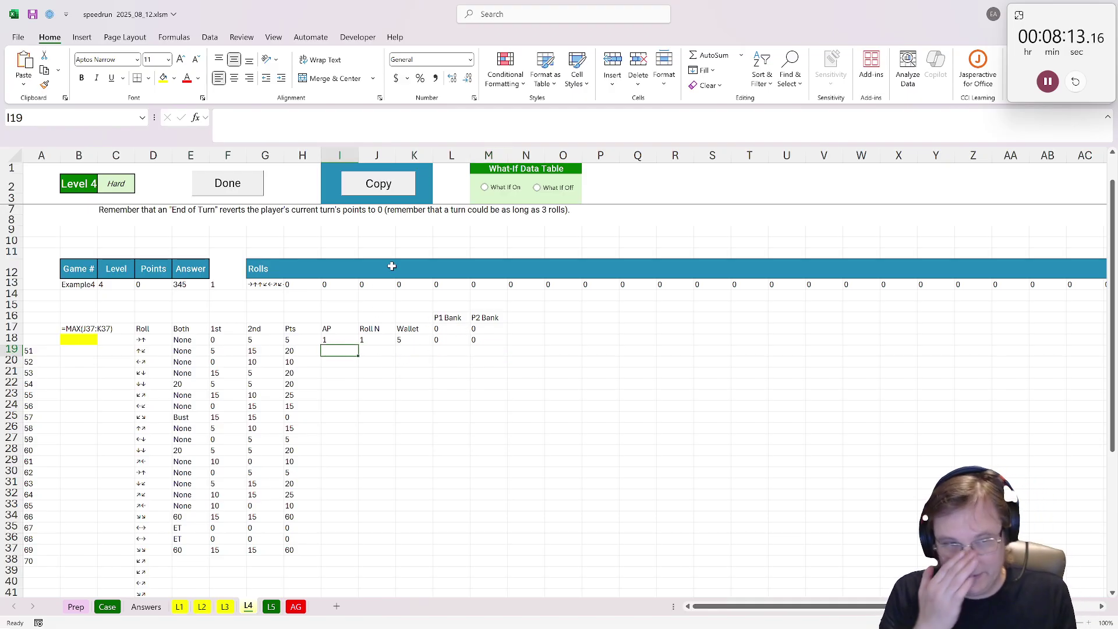
text(=)
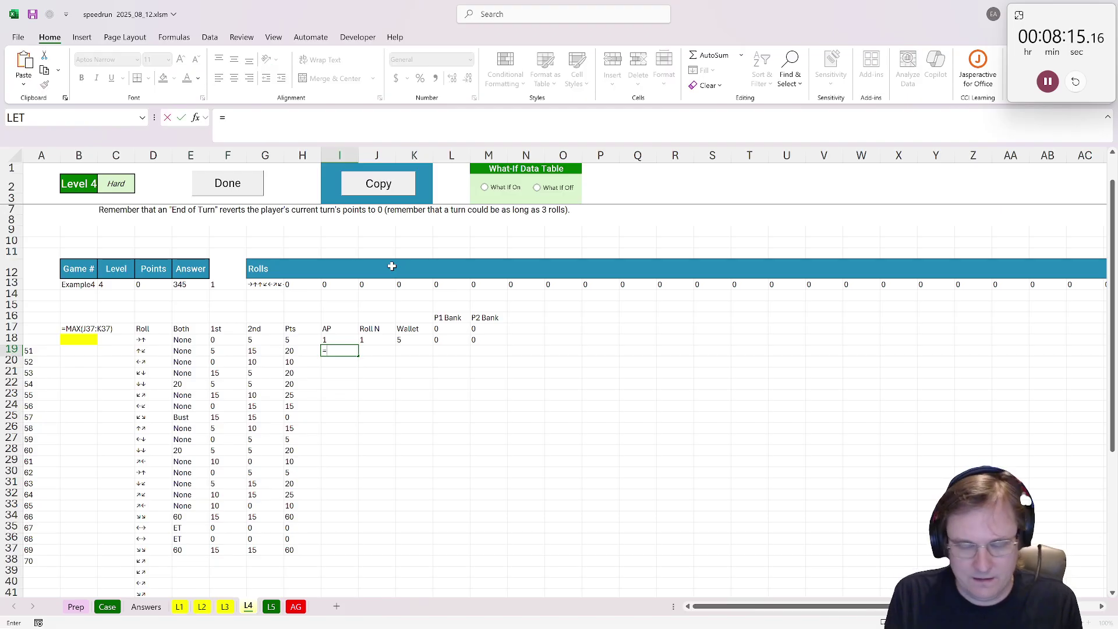
text(if(or()
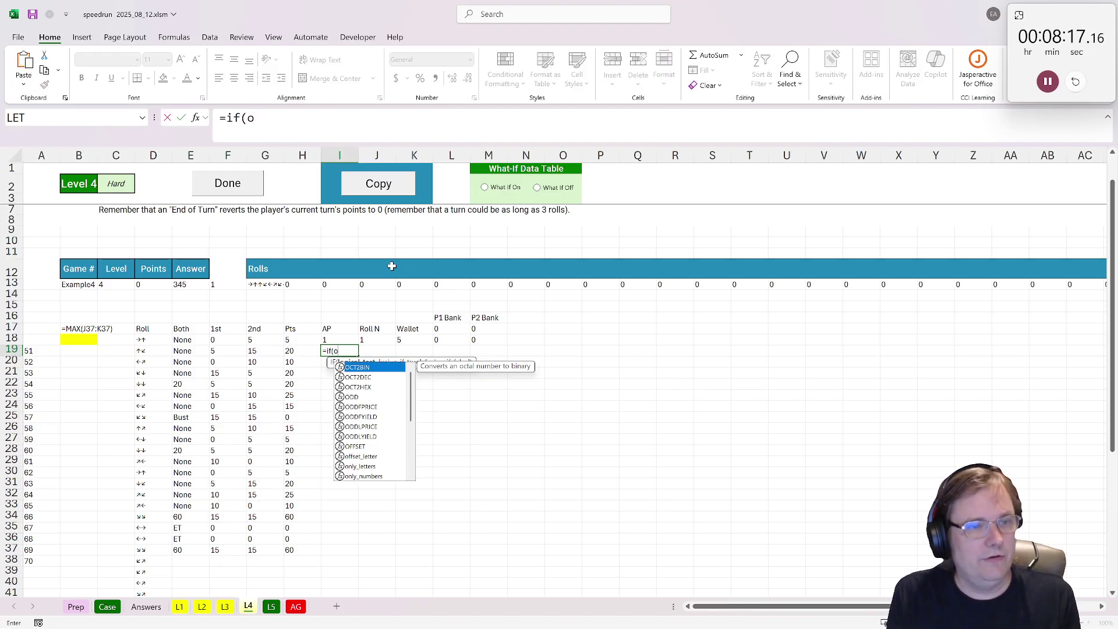
click(393, 338)
text(=3)
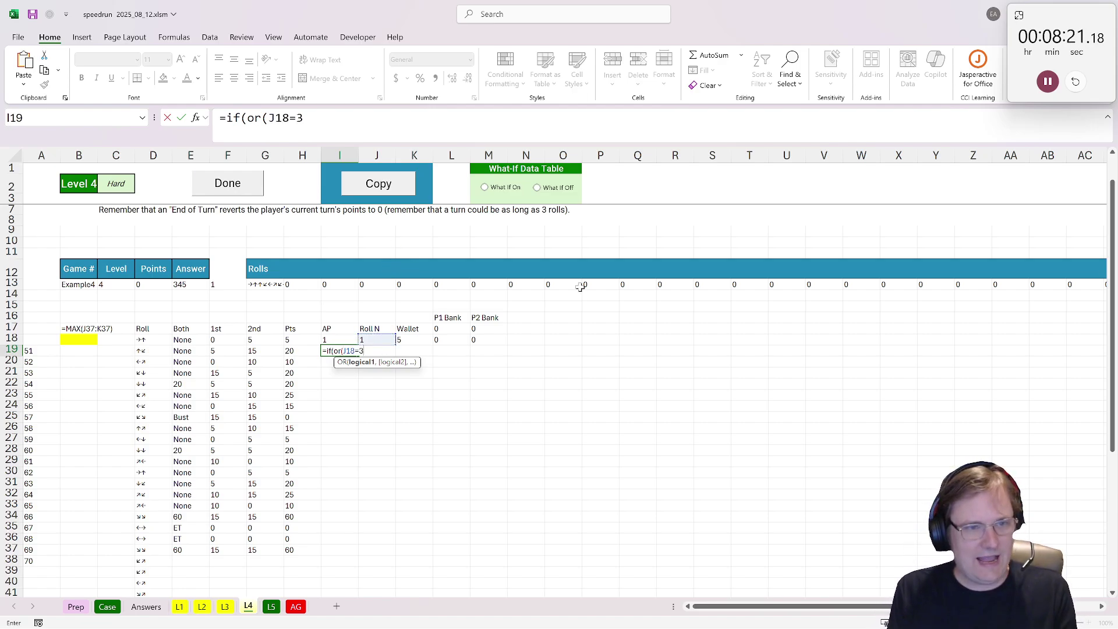
text(,)
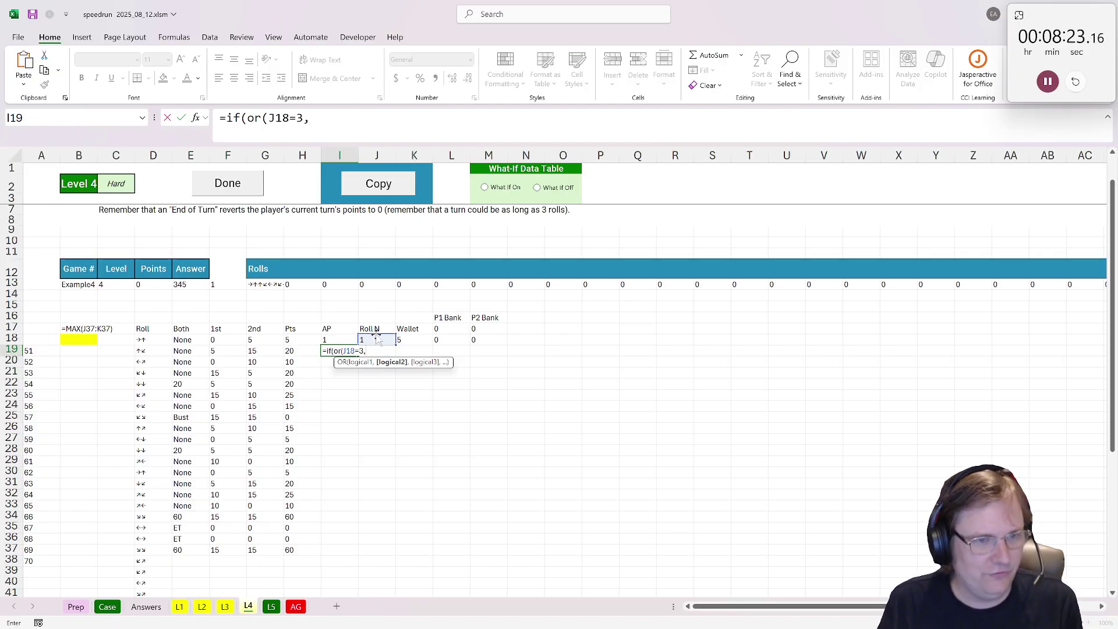
click(190, 340)
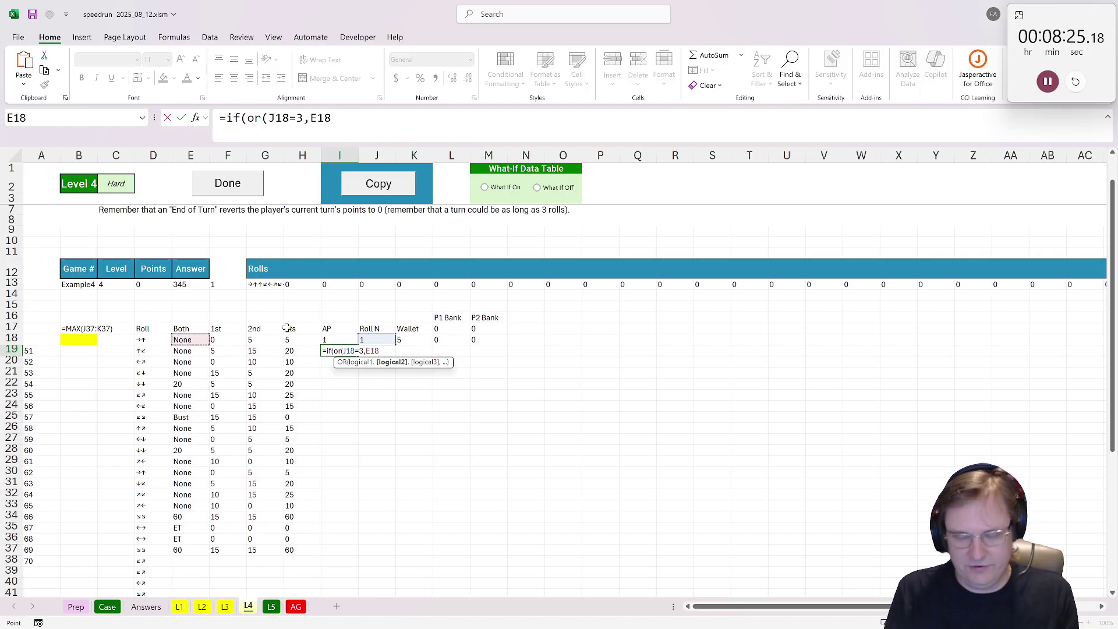
text(="ET",)
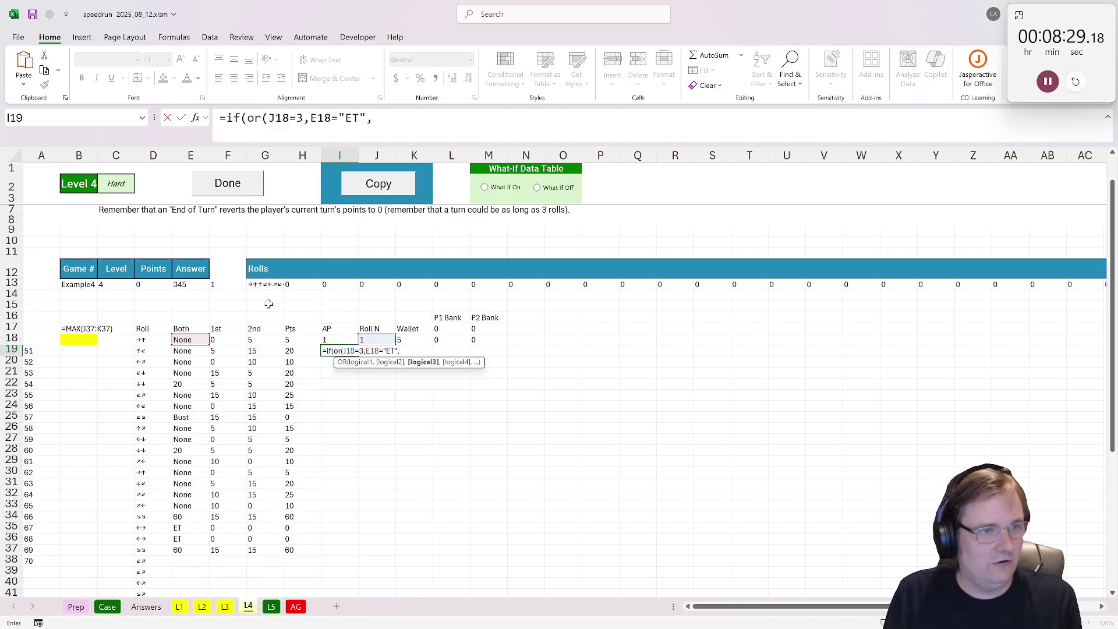
click(188, 340)
text(=")
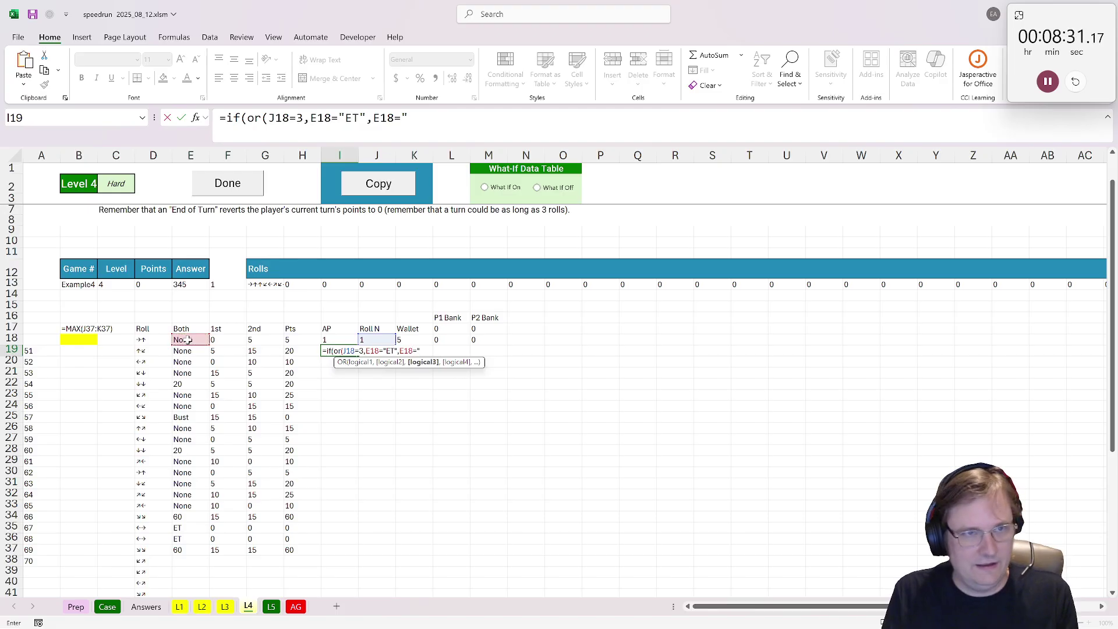
text(Bust")
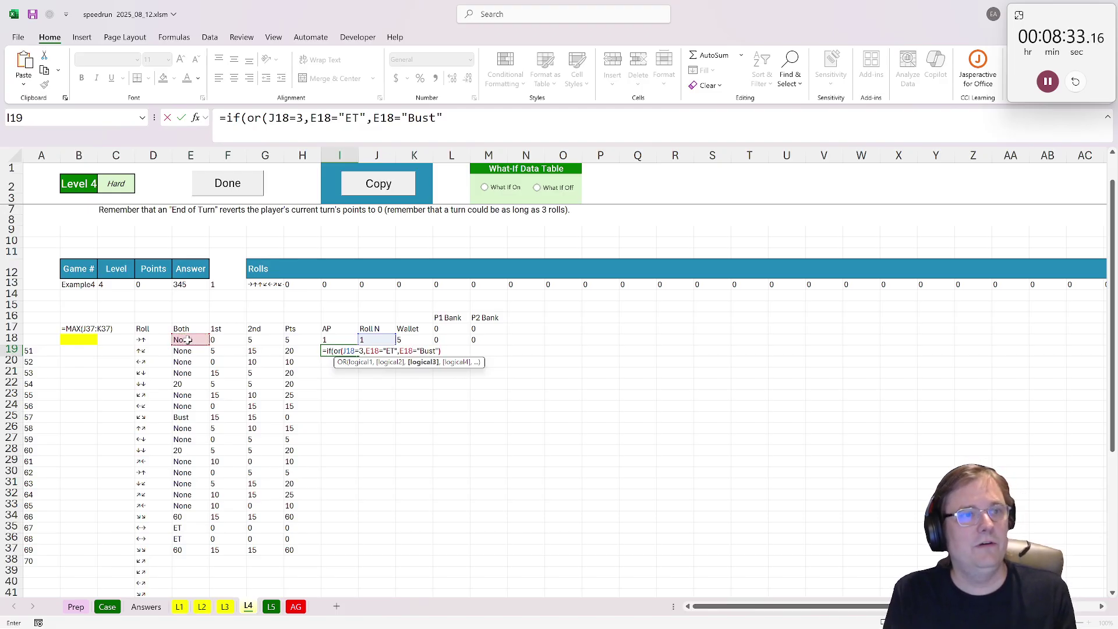
Step: Complete the I19 formula with IF(I18=1,2,1) as the true result and I18 as the false result
text(),if()
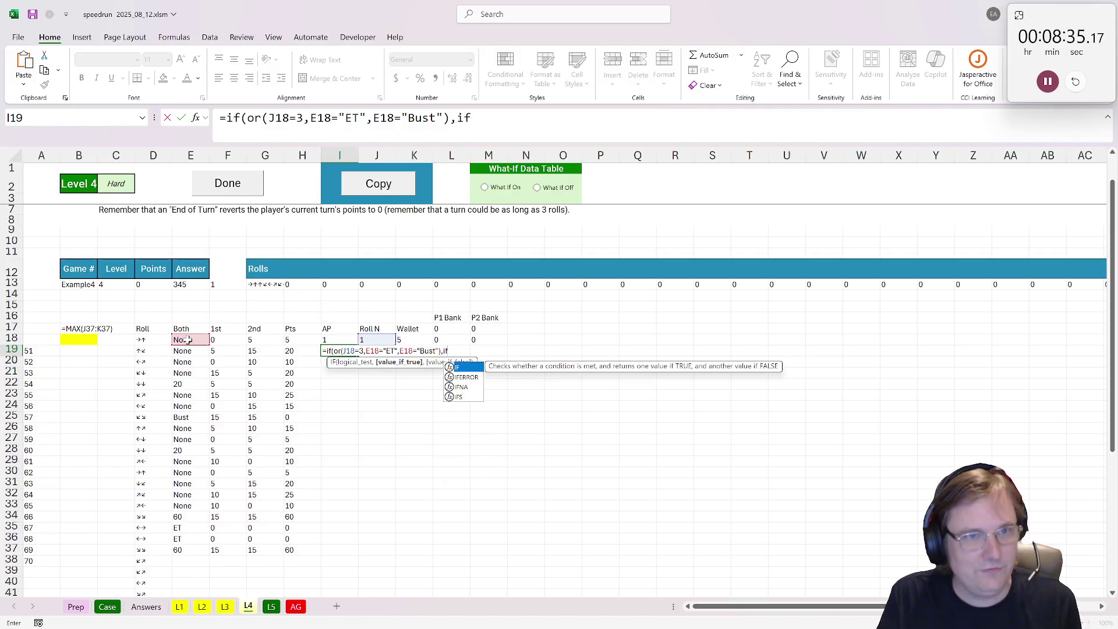
click(328, 339)
text(=1,2,1),)
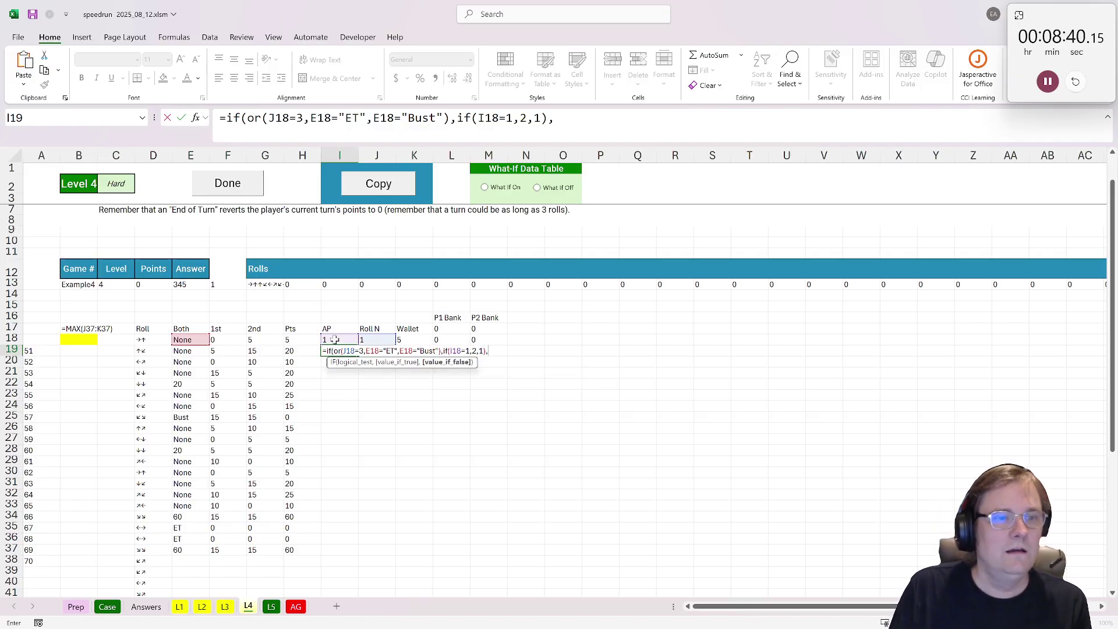
click(335, 339)
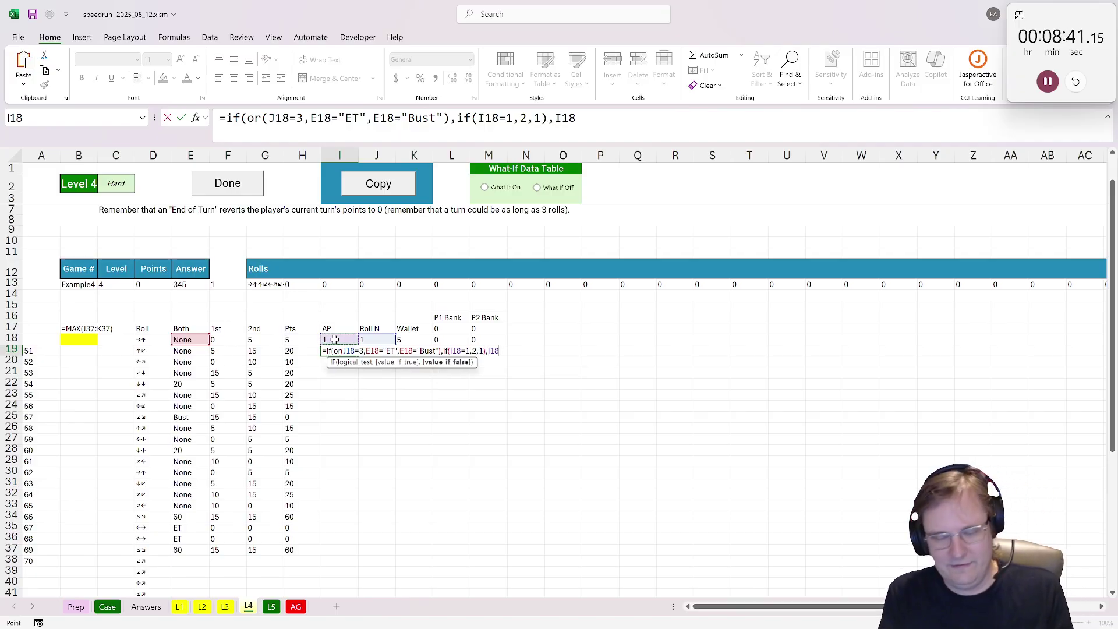
text())
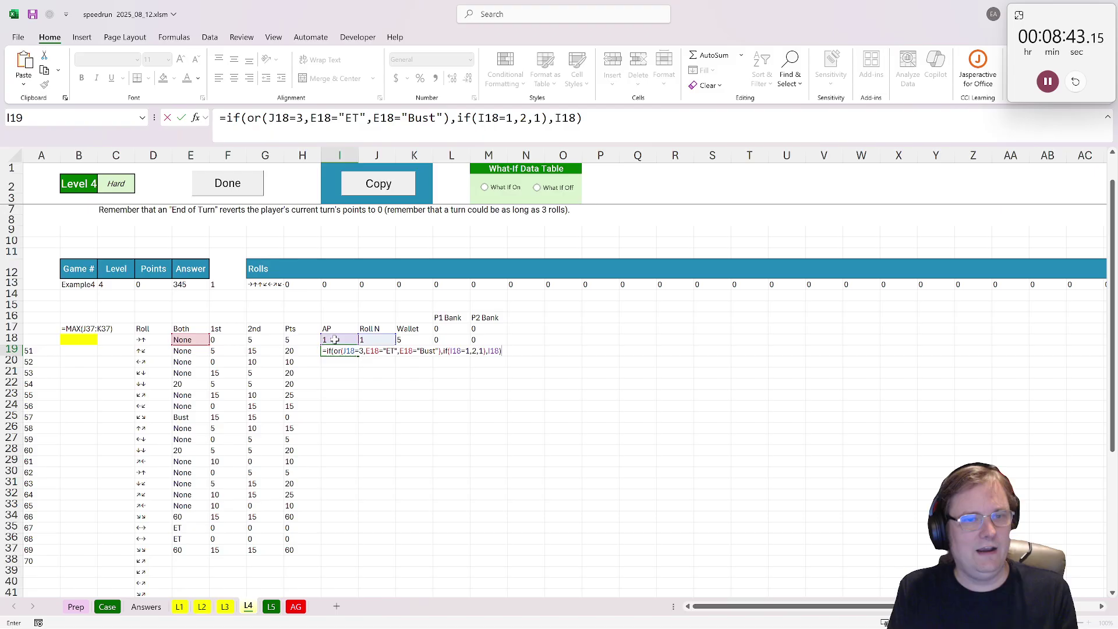
key(Return)
key(Return)
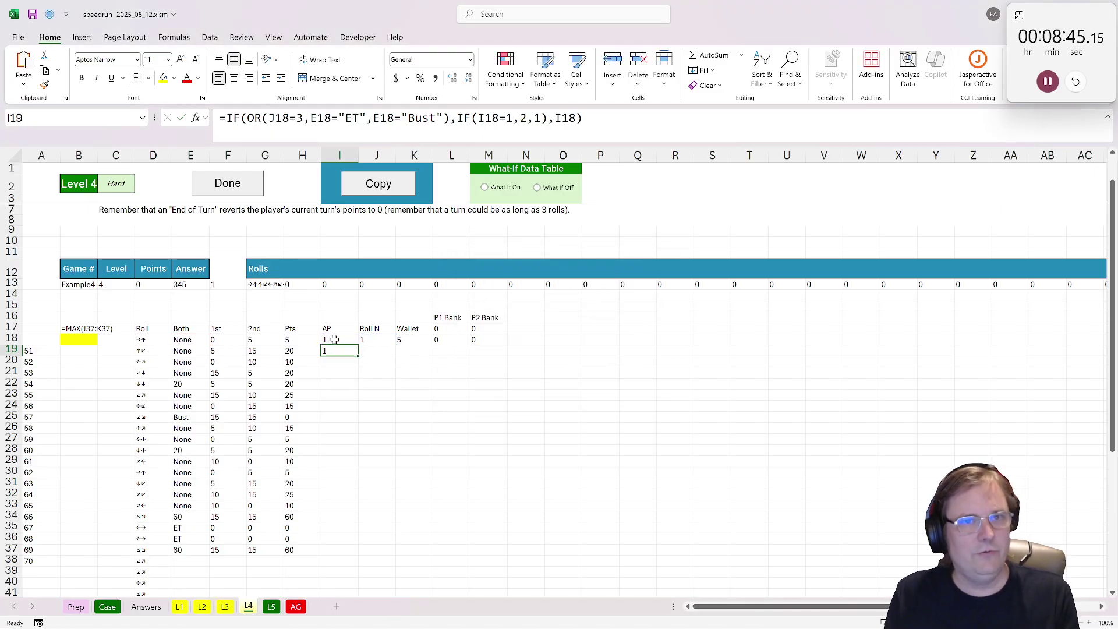
Step: Start an IF formula in J19 that tests whether the active player in I19 equals I18
click(386, 354)
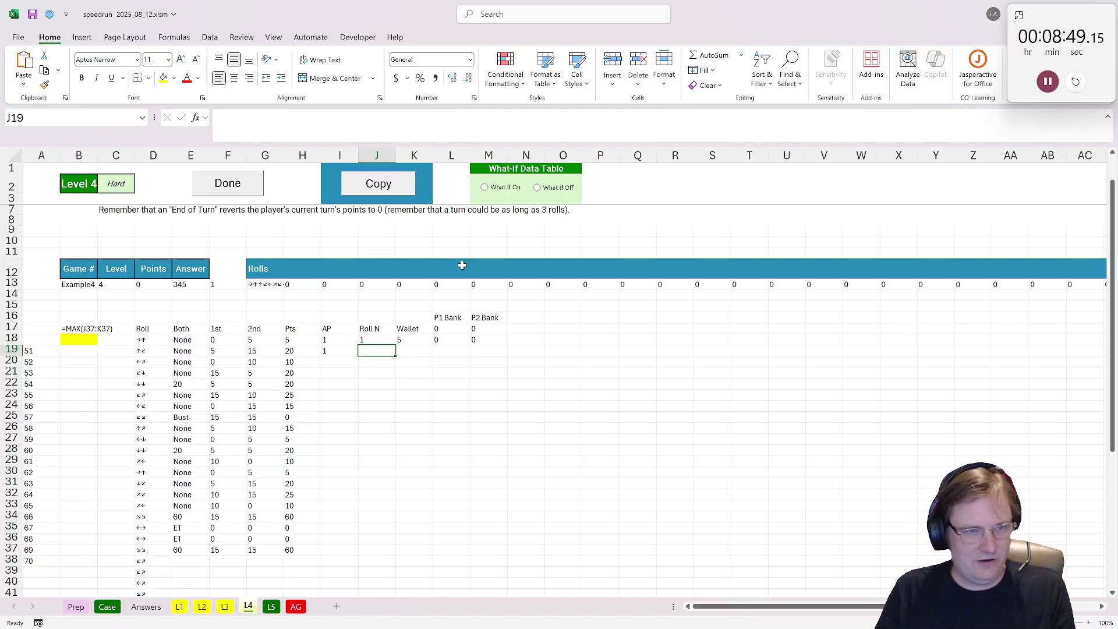
text(=)
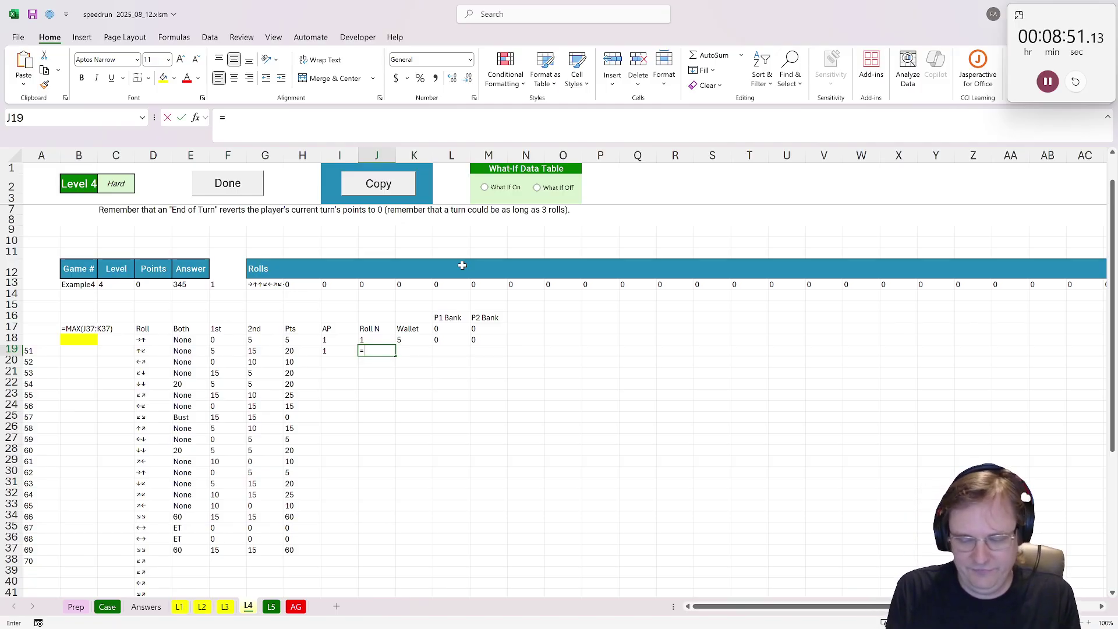
text(if()
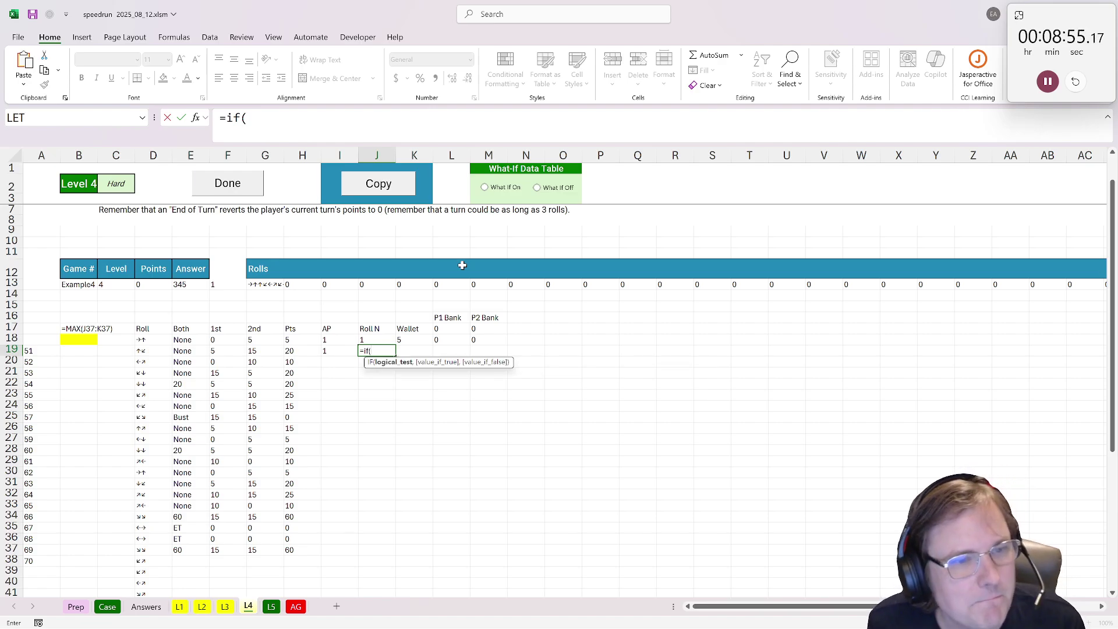
click(330, 352)
text(=)
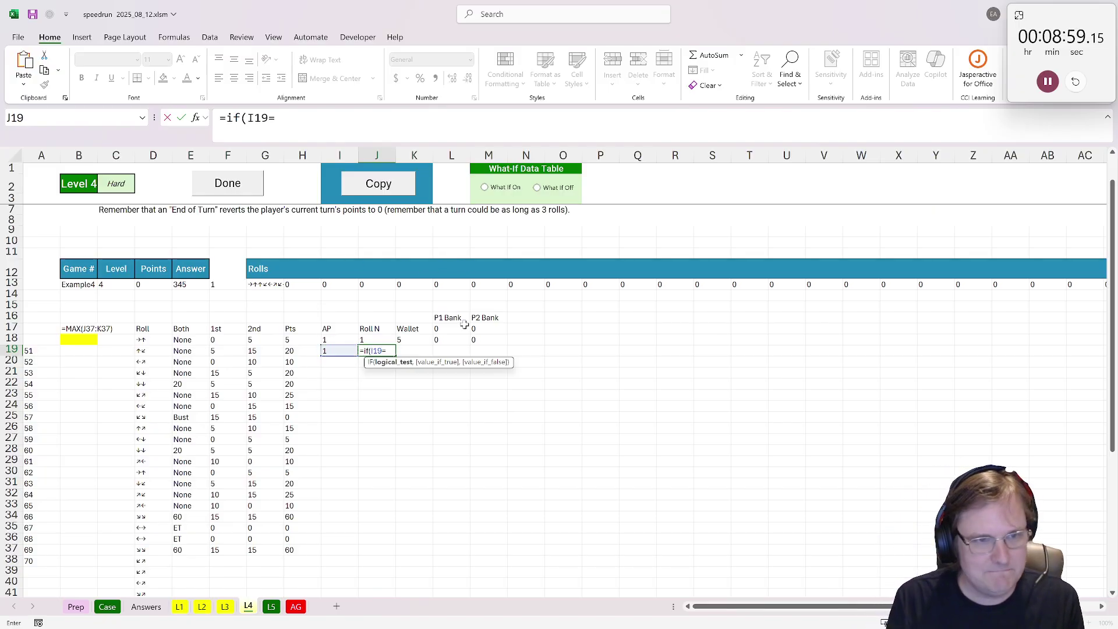
click(328, 340)
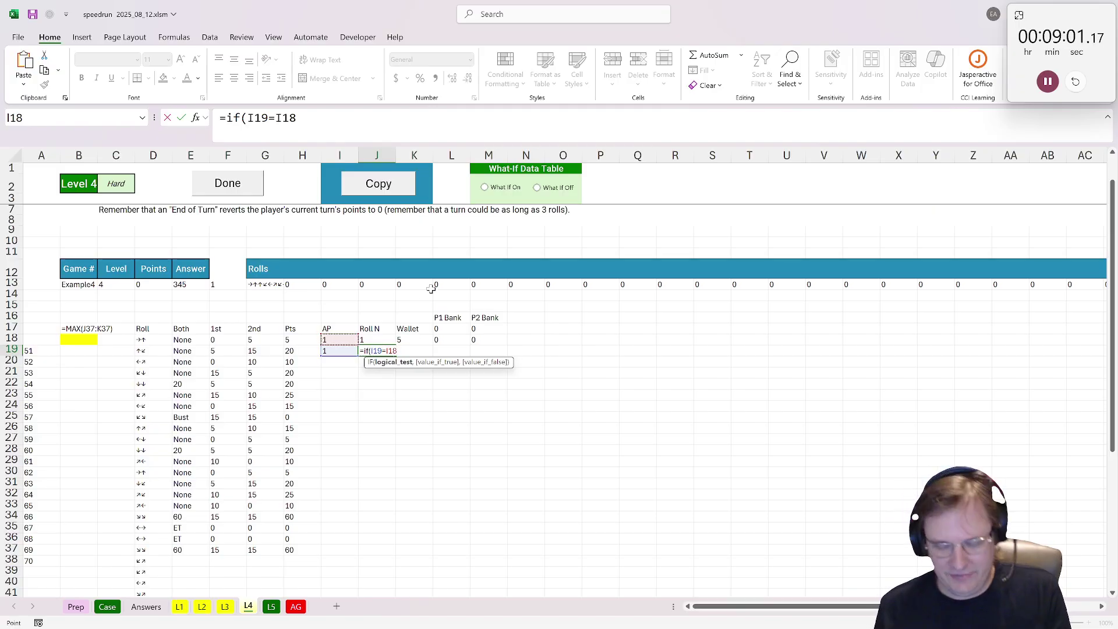
Step: Complete the J19 formula with J18+1 as the true result and 1 as the false result
text(,)
click(390, 338)
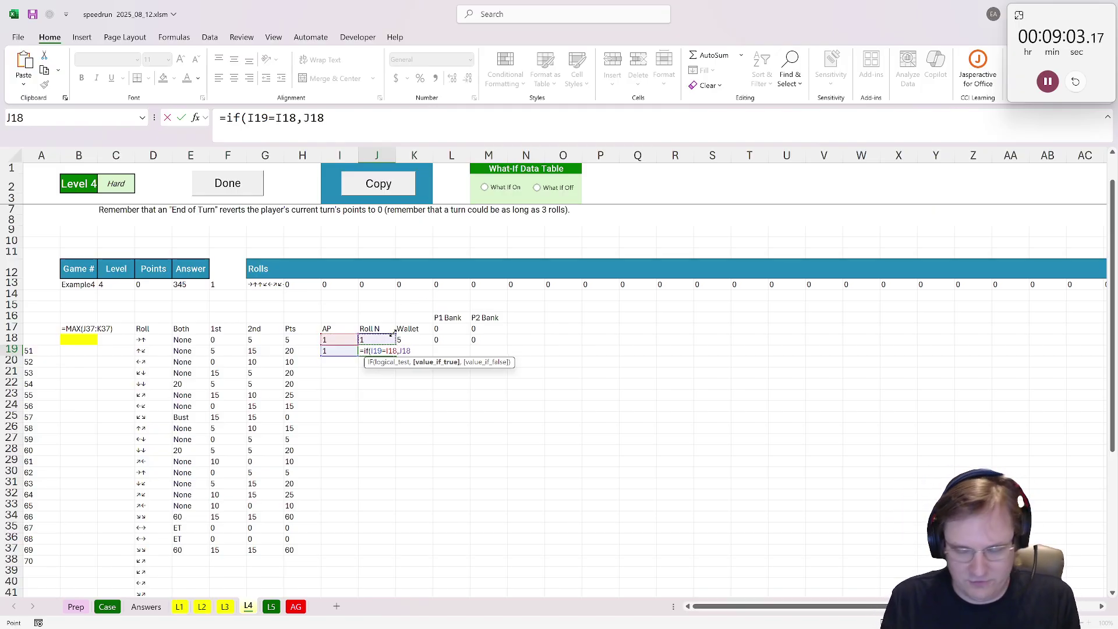
text(+1,)
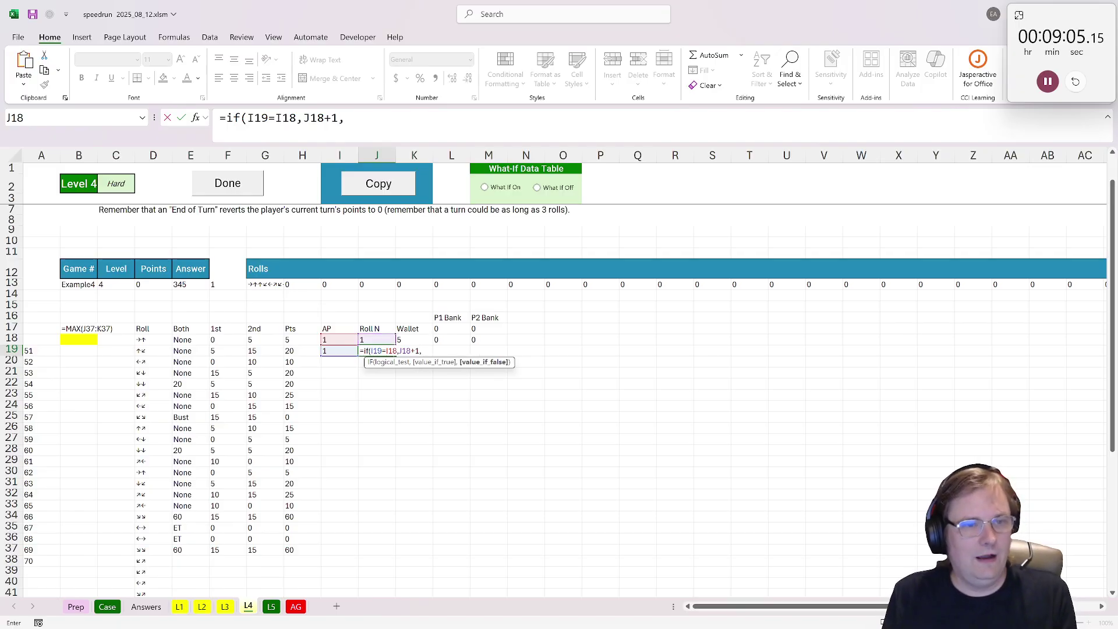
text(1)
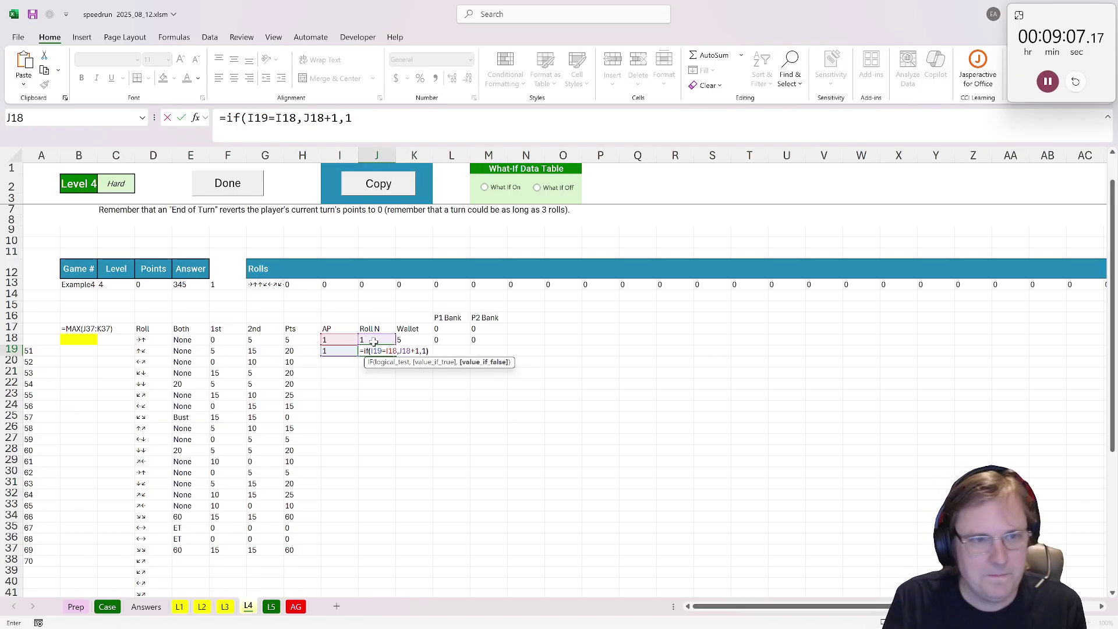
text())
key(ctrl+Return)
key(Right)
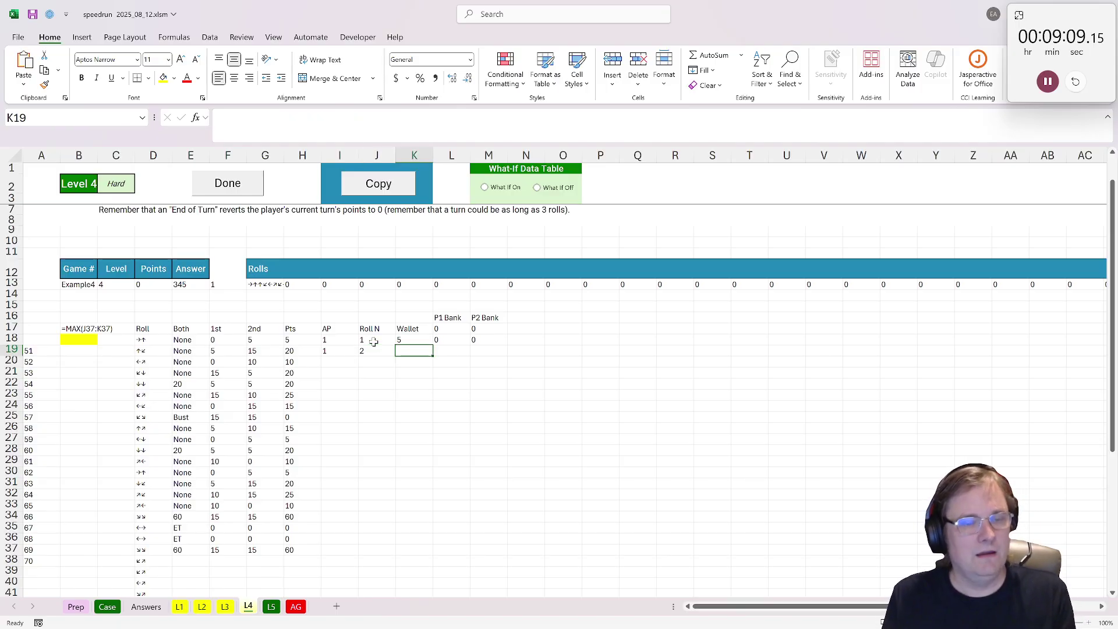
Step: Copy the wallet and bank formulas from K18:M18 into K19:M19
drag(423, 343, 489, 341)
key(ctrl+c)
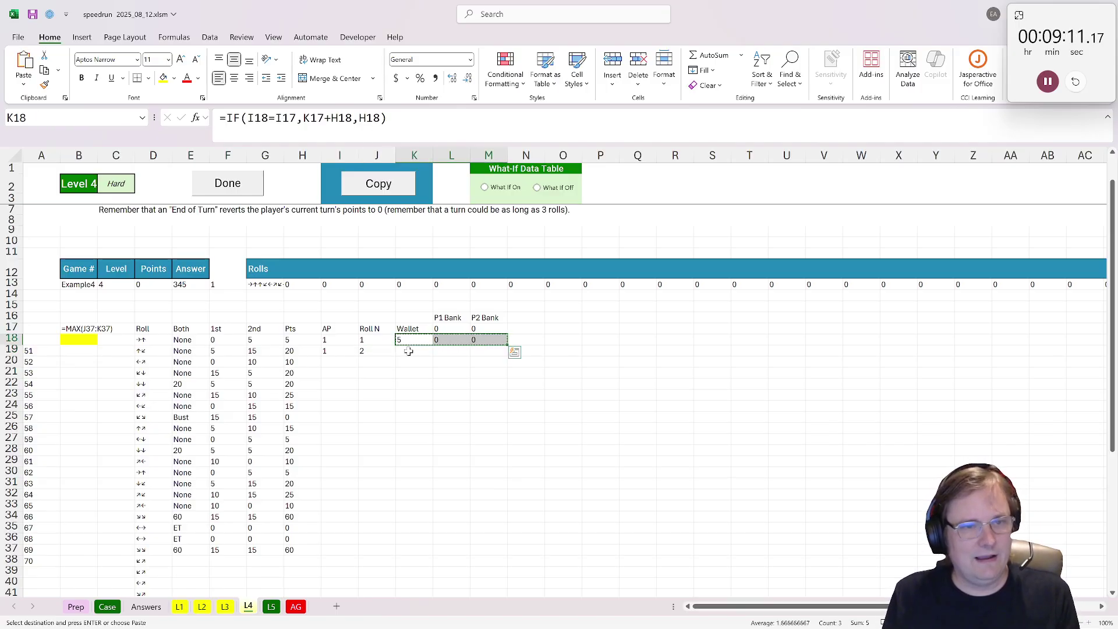
key(Down)
key(ctrl+v)
Step: Fill the I19:M19 formulas down to row 57 and extend the E37:H37 formulas down to row 57
drag(348, 354, 489, 352)
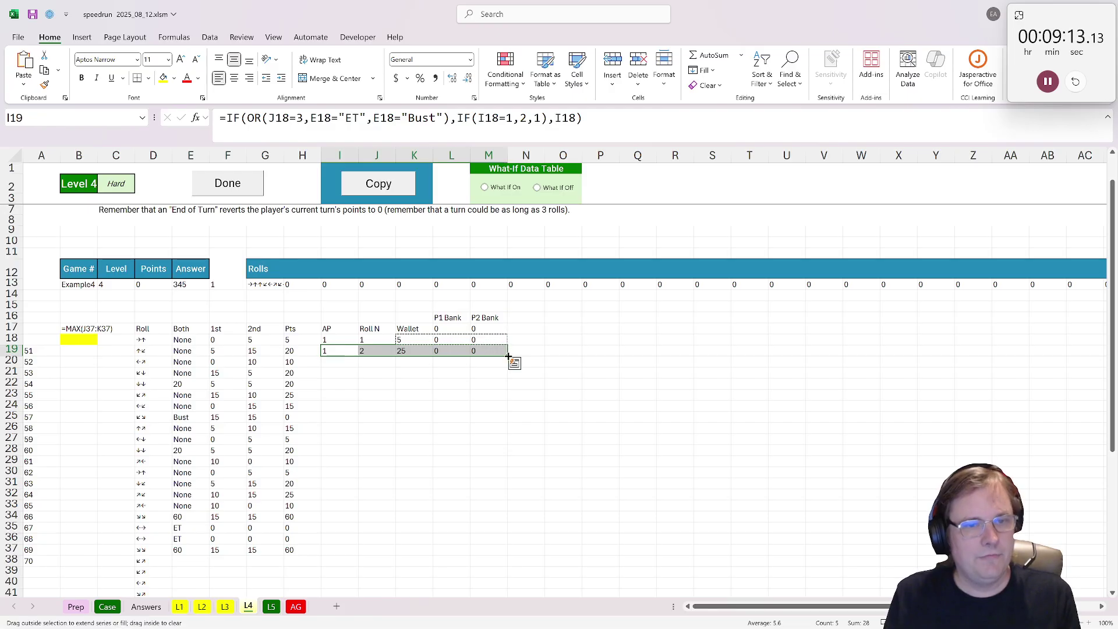
double_click(508, 356)
scroll(240, 481, down, 6)
drag(182, 350, 314, 353)
double_click(321, 356)
Step: Review the filled game table and overwrite the last roll number in J57 with 3
scroll(326, 359, up, 5)
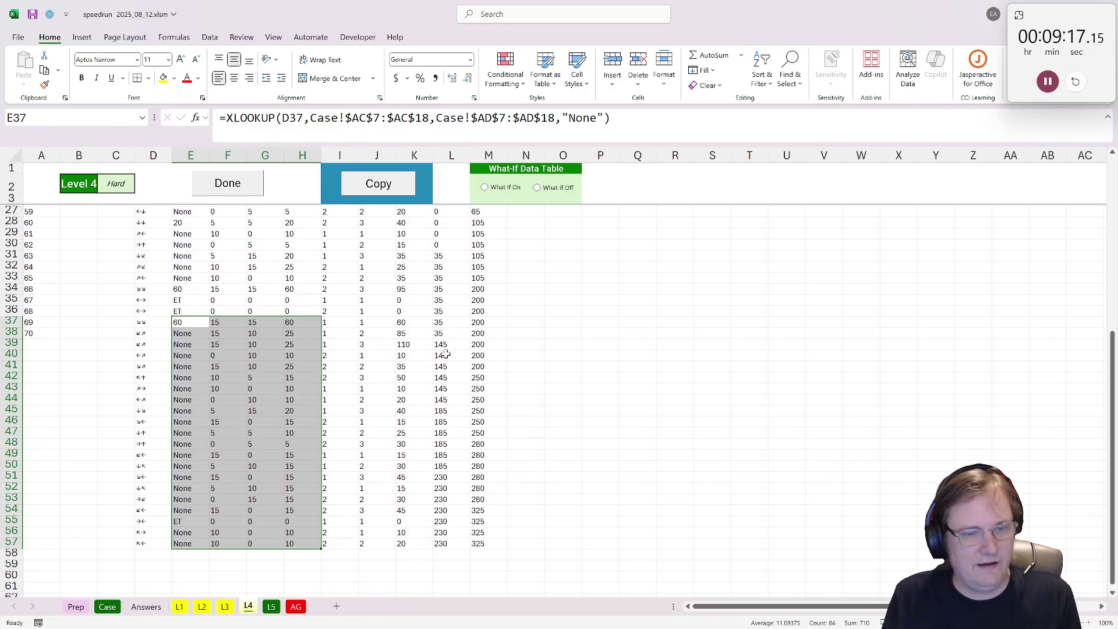
scroll(424, 389, down, 5)
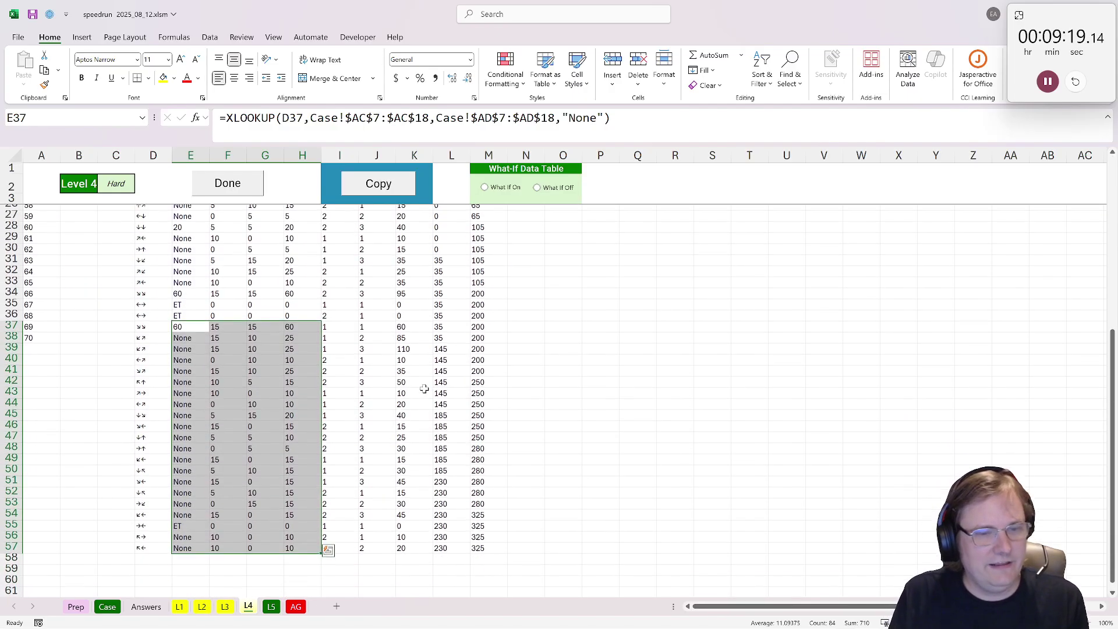
scroll(385, 393, up, 5)
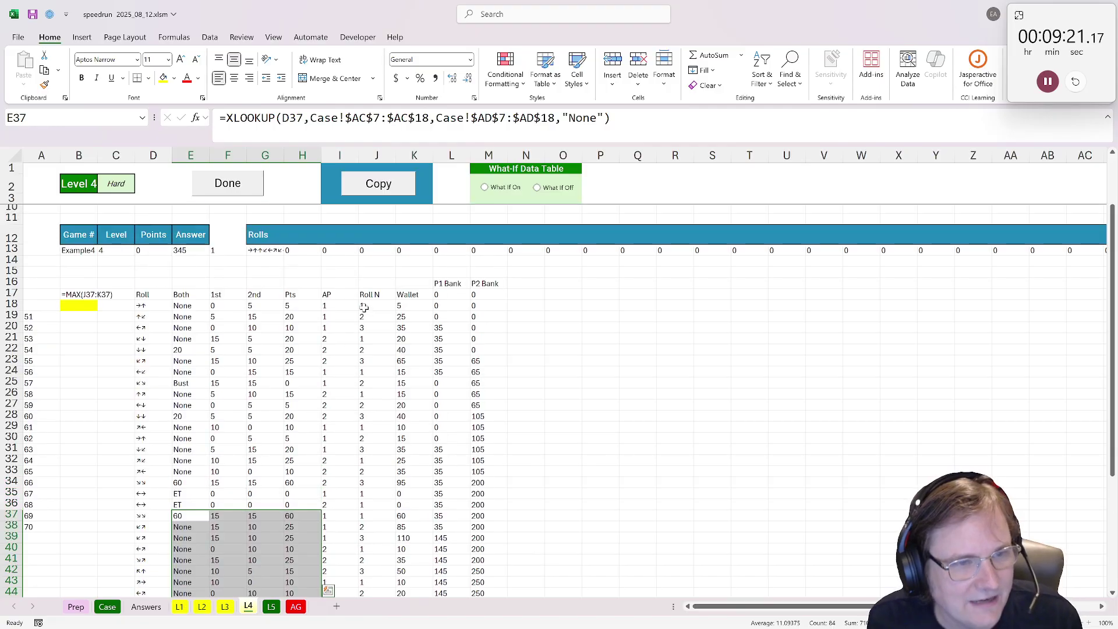
click(374, 294)
scroll(367, 369, down, 6)
scroll(367, 372, up, 6)
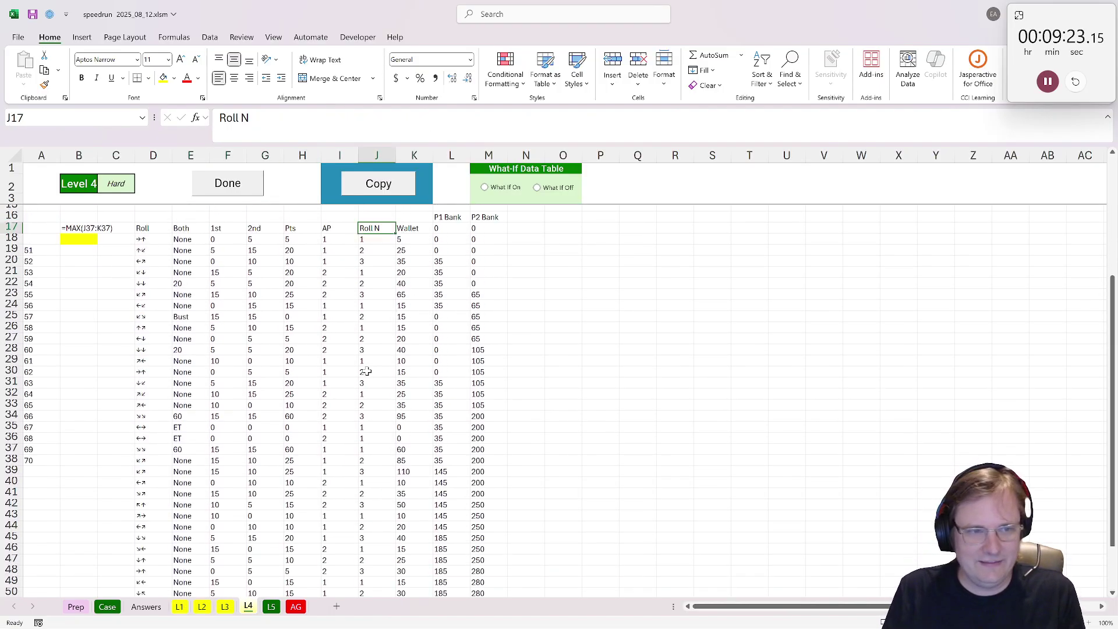
scroll(364, 350, down, 6)
scroll(367, 355, down, 4)
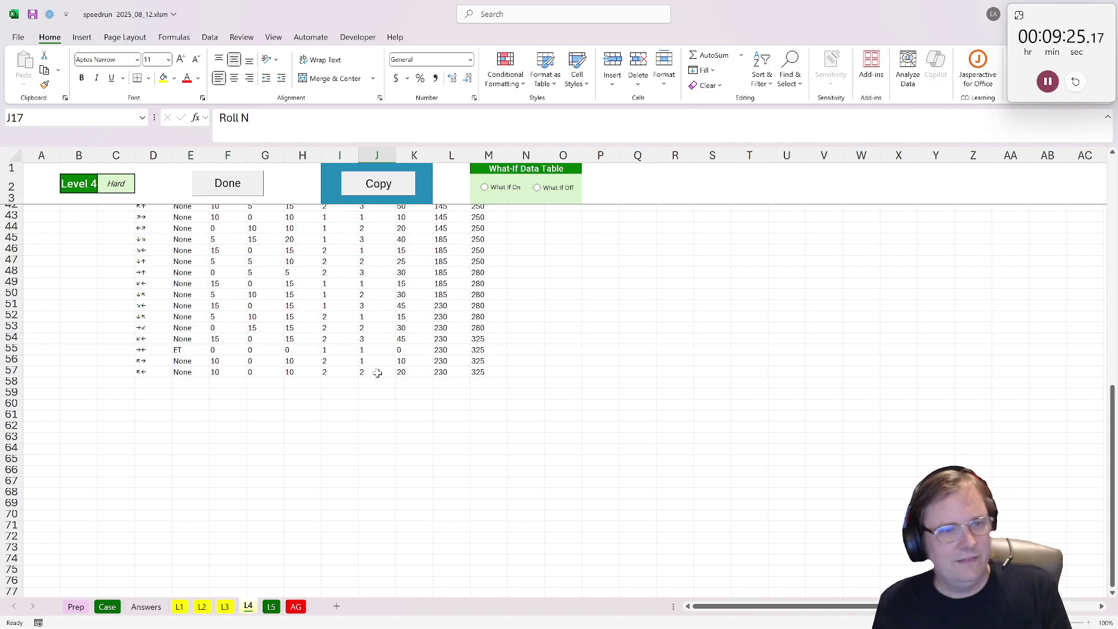
click(374, 372)
text(3)
click(373, 415)
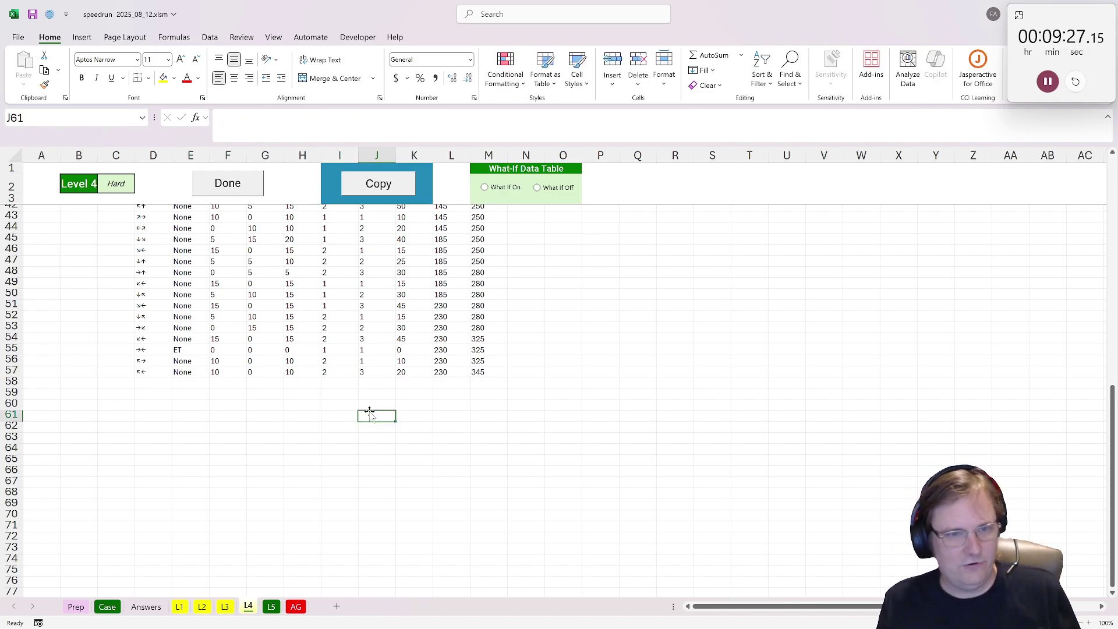
Step: Enter =MAX(L57:M57) as Level 4's answer formula in the yellow cell B18
scroll(220, 399, up, 3)
scroll(143, 420, up, 2)
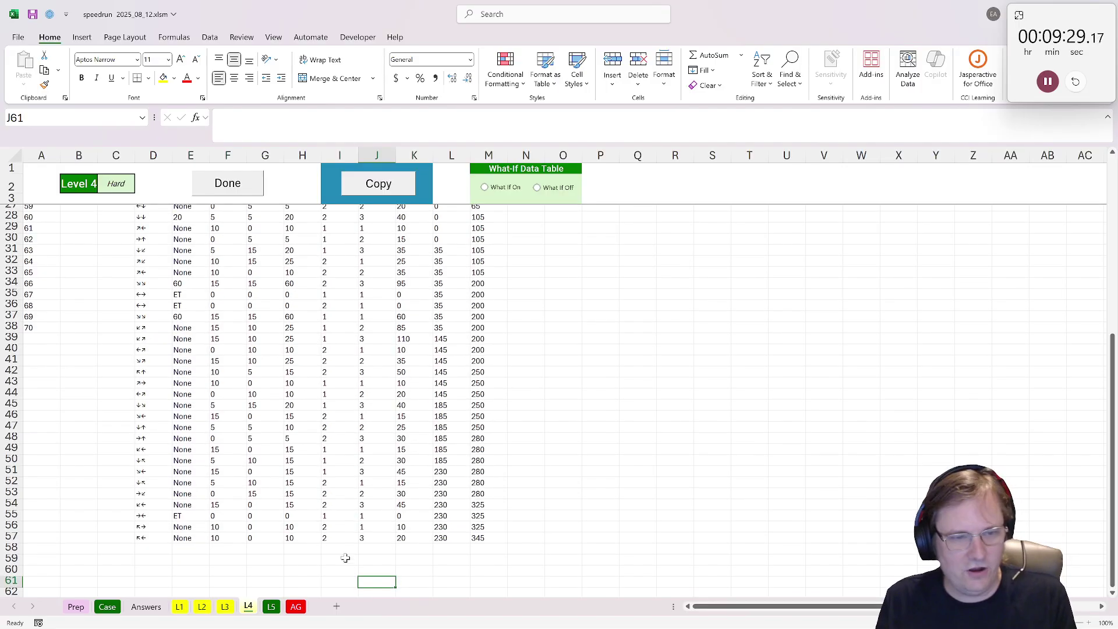
scroll(186, 466, up, 6)
click(78, 305)
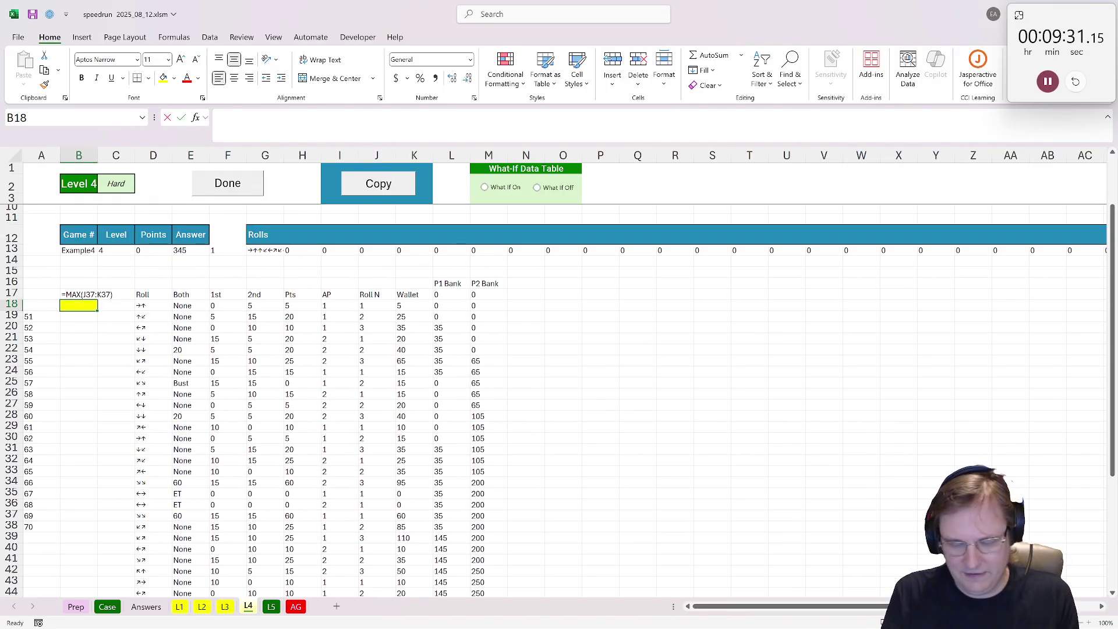
text(=max()
scroll(406, 395, down, 10)
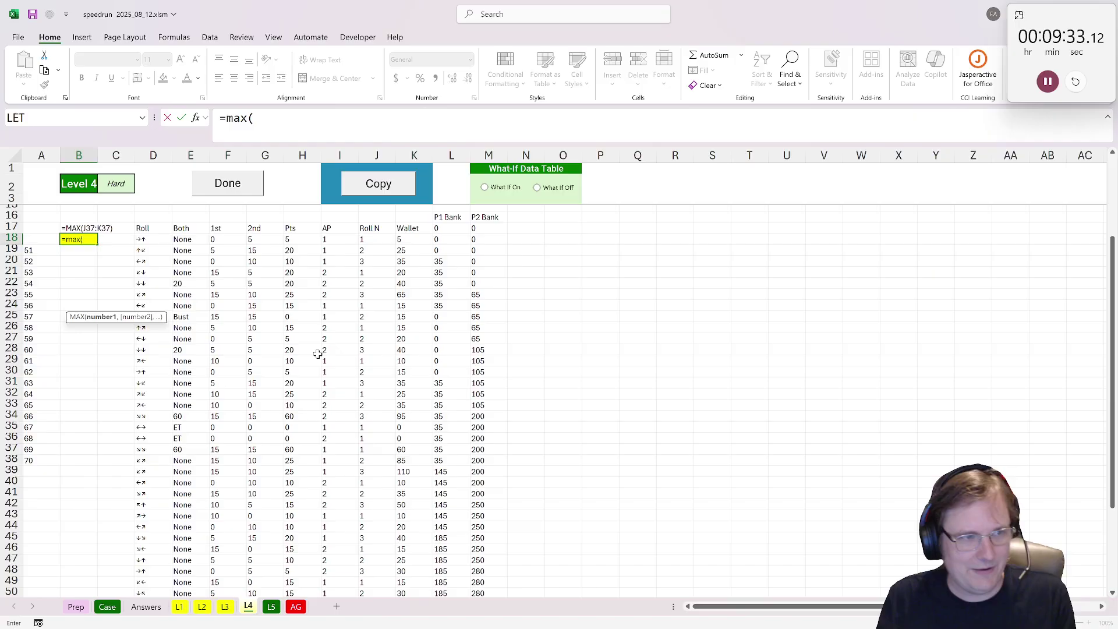
drag(481, 404, 444, 404)
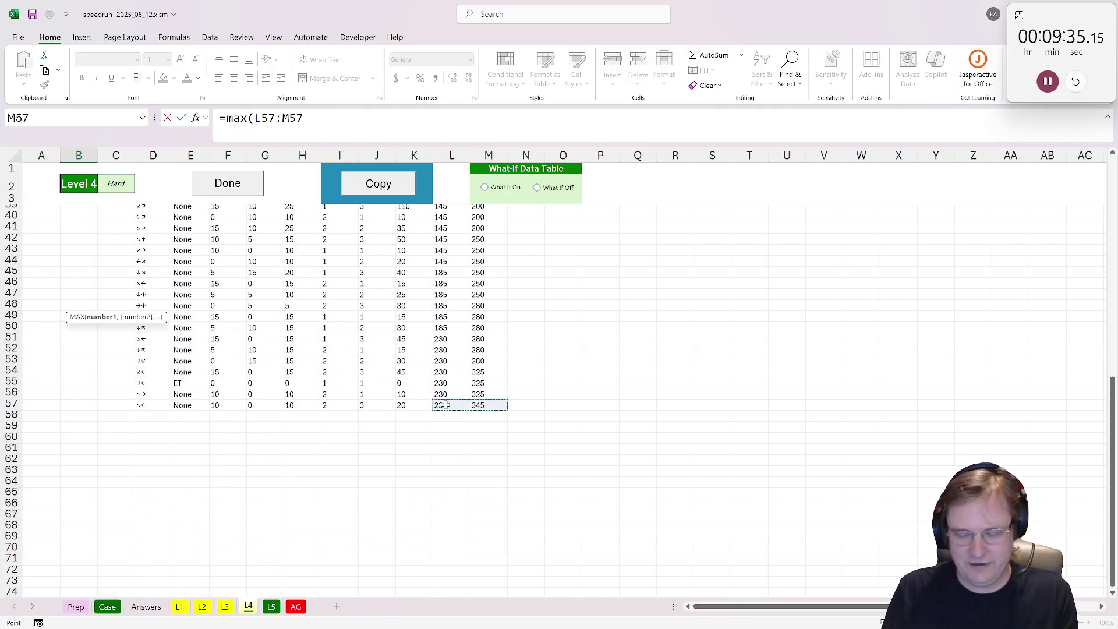
text())
key(Return)
Step: Mark Level 4 as done to generate the answers for games 51 to 70, and check them on the Case sheet
scroll(408, 349, up, 12)
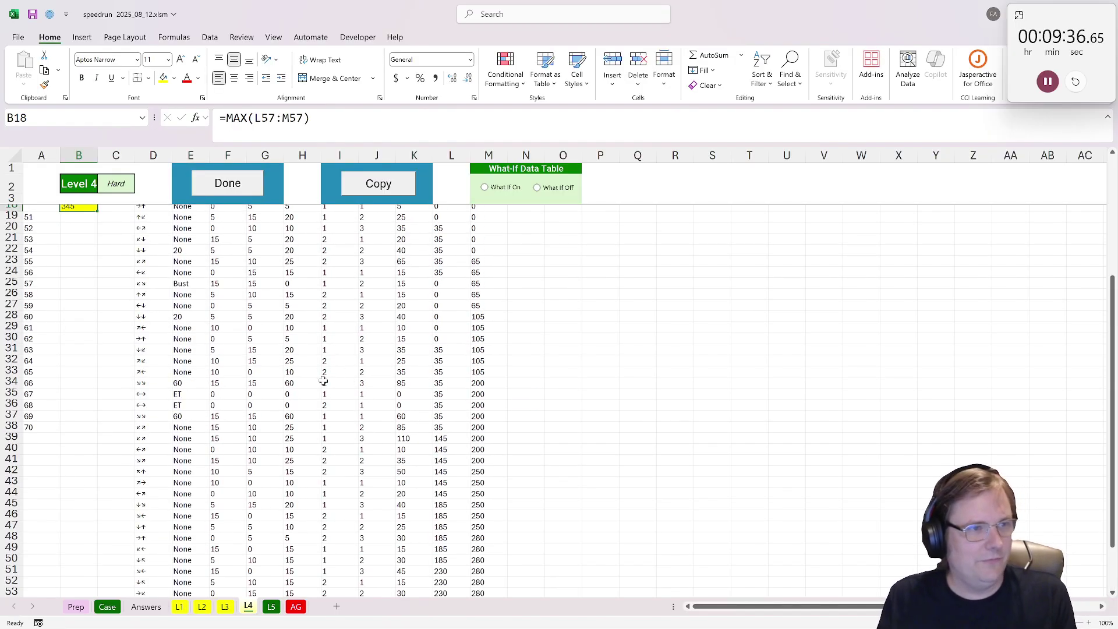
click(244, 182)
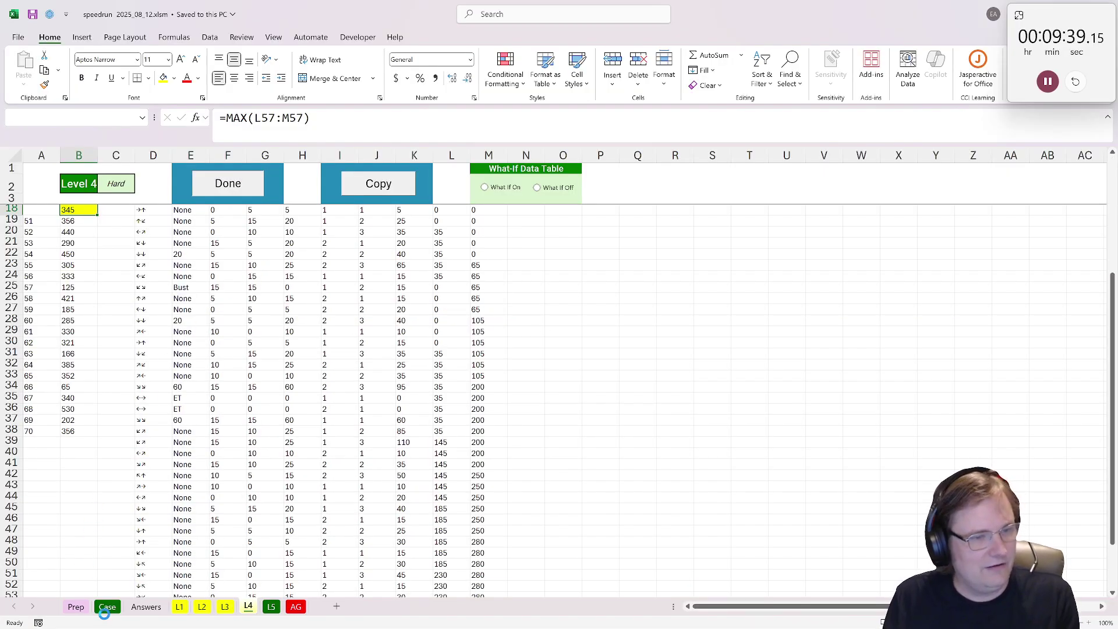
click(108, 608)
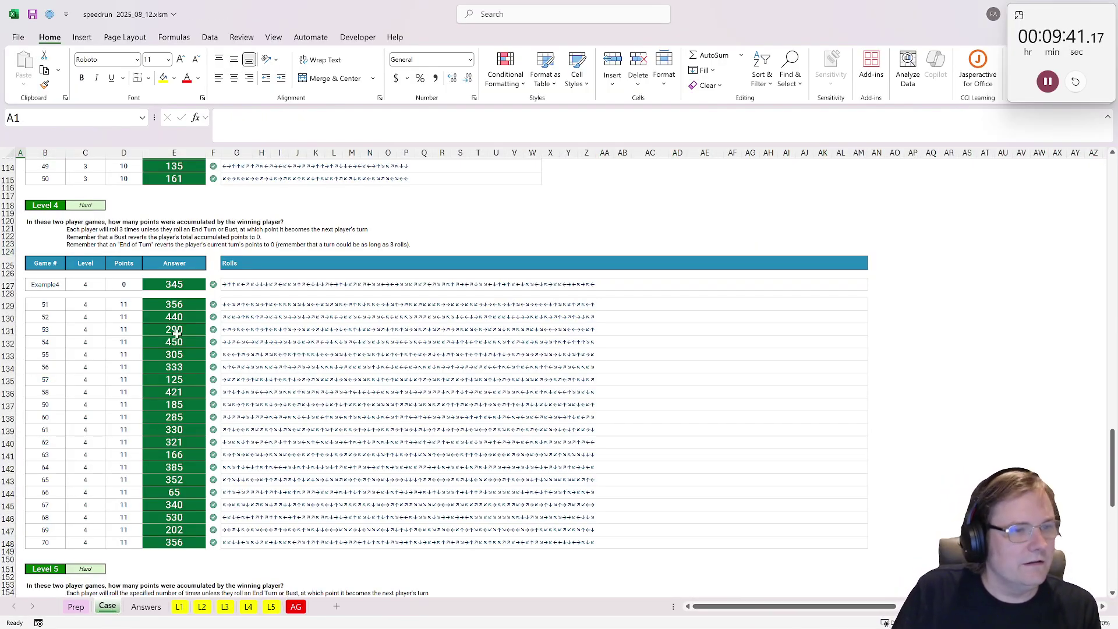
drag(193, 304, 216, 545)
scroll(175, 513, down, 8)
scroll(159, 474, down, 5)
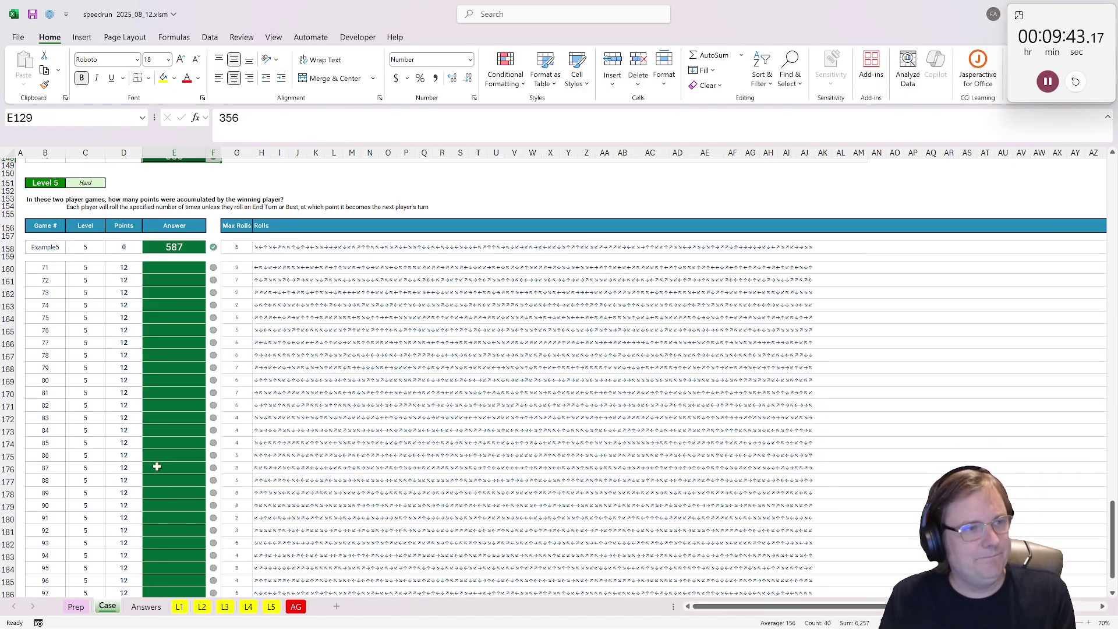
Step: Copy the previous level's work into the L5 sheet and repoint D18's str2arr reference from G13 to H13
click(272, 607)
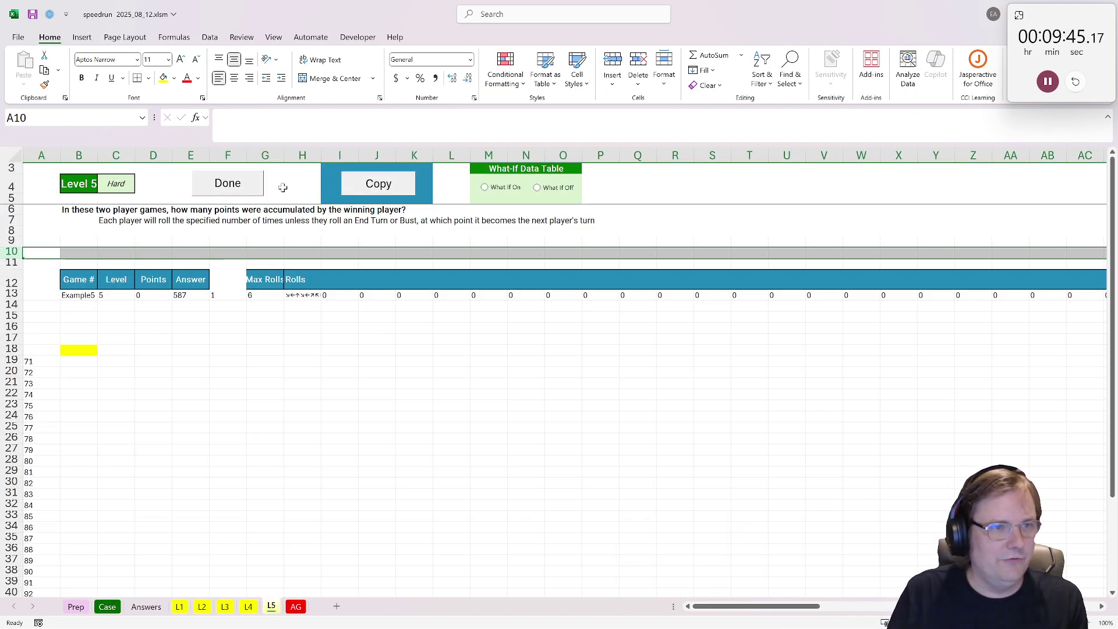
click(356, 185)
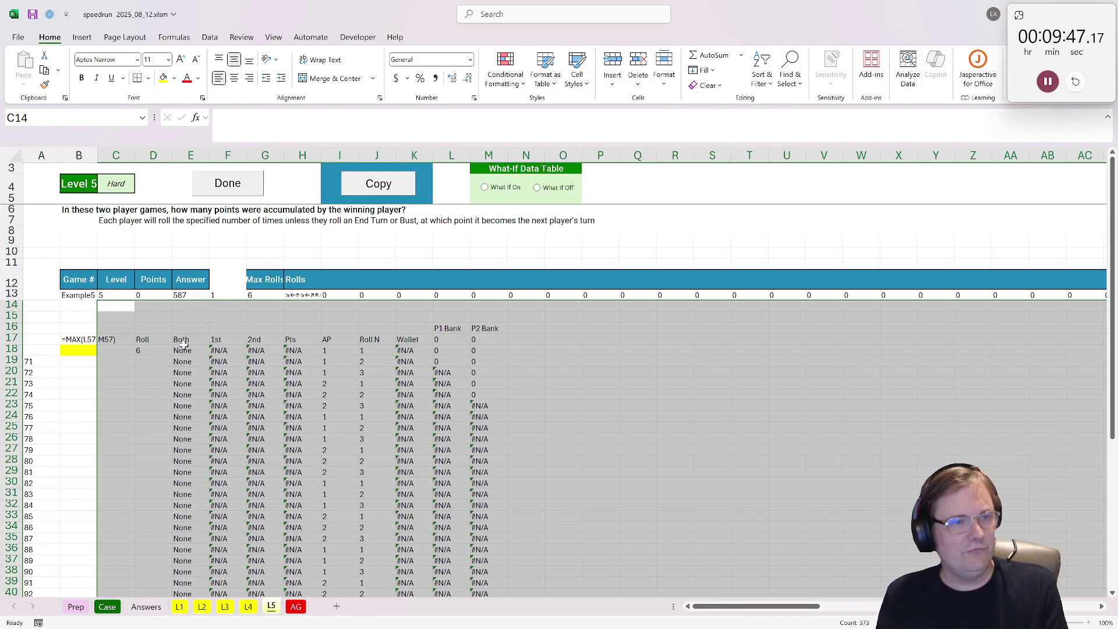
click(116, 350)
click(153, 339)
click(150, 352)
double_click(150, 353)
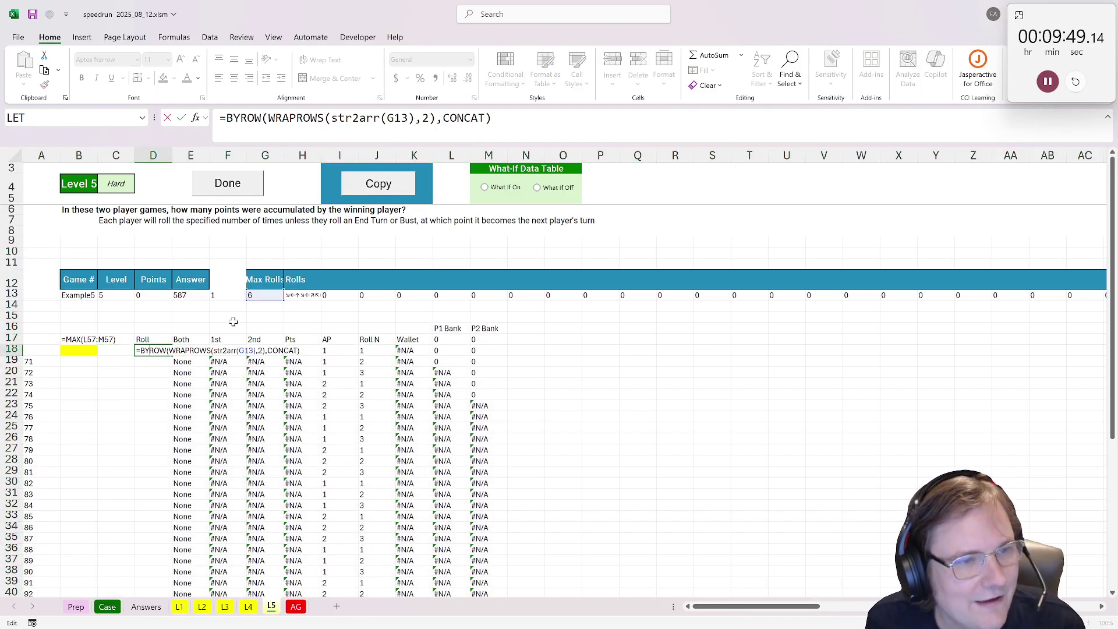
drag(259, 299, 296, 302)
key(Return)
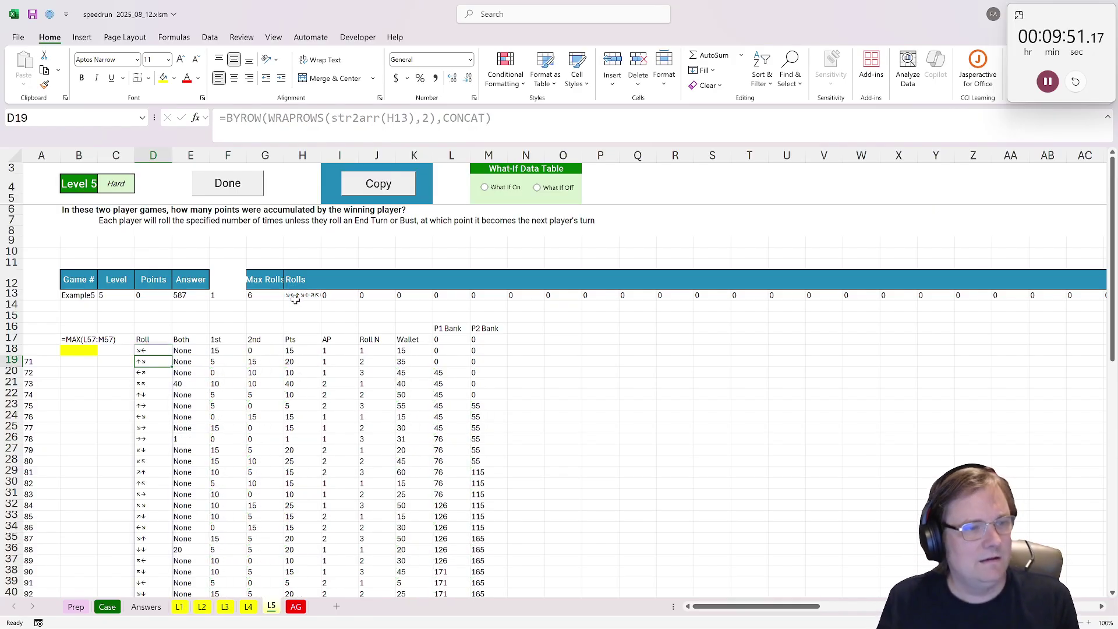
Step: Fill the E57:M57 formulas down to row 77
scroll(174, 378, down, 7)
click(173, 393)
drag(181, 383, 492, 384)
double_click(507, 389)
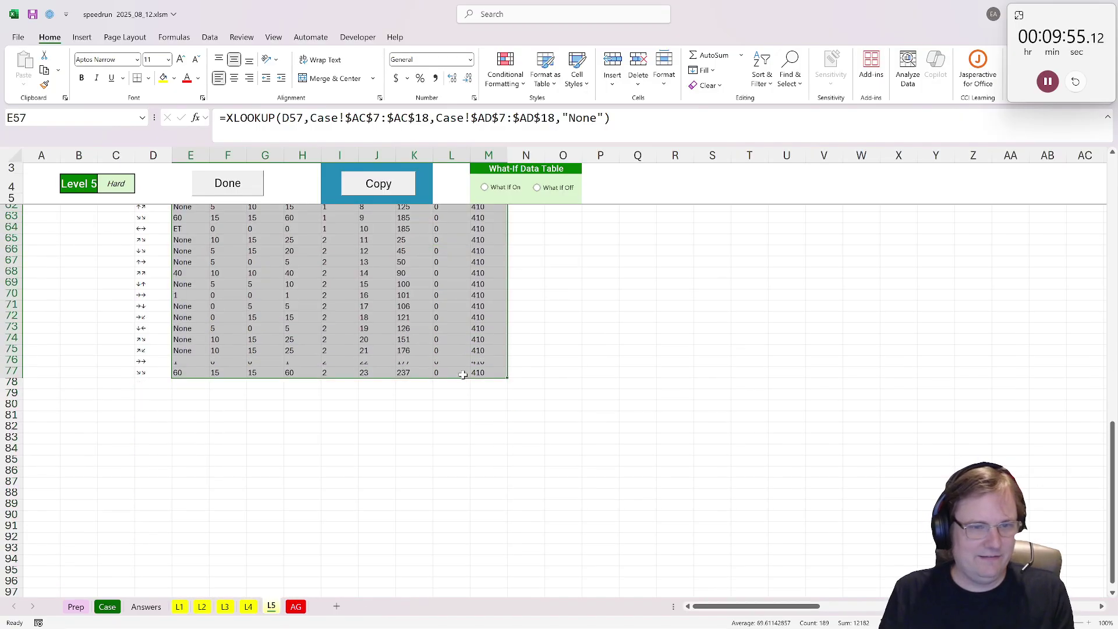
Step: Replace the fixed roll limit 3 in I19's formula with $G$13 and fill the AP column down to row 77
scroll(449, 373, up, 12)
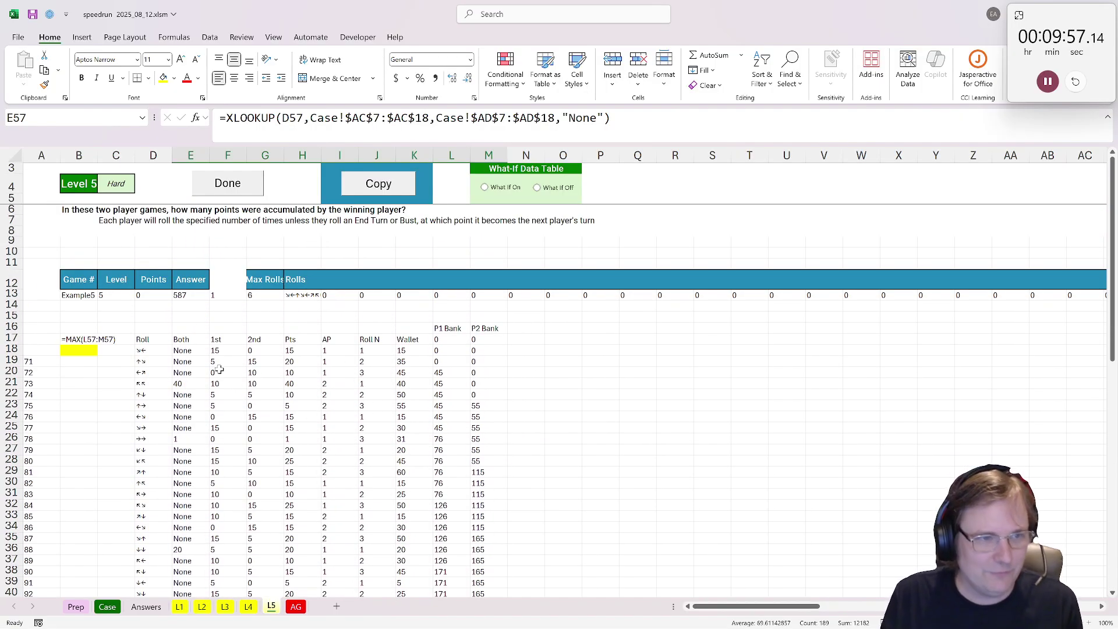
click(180, 350)
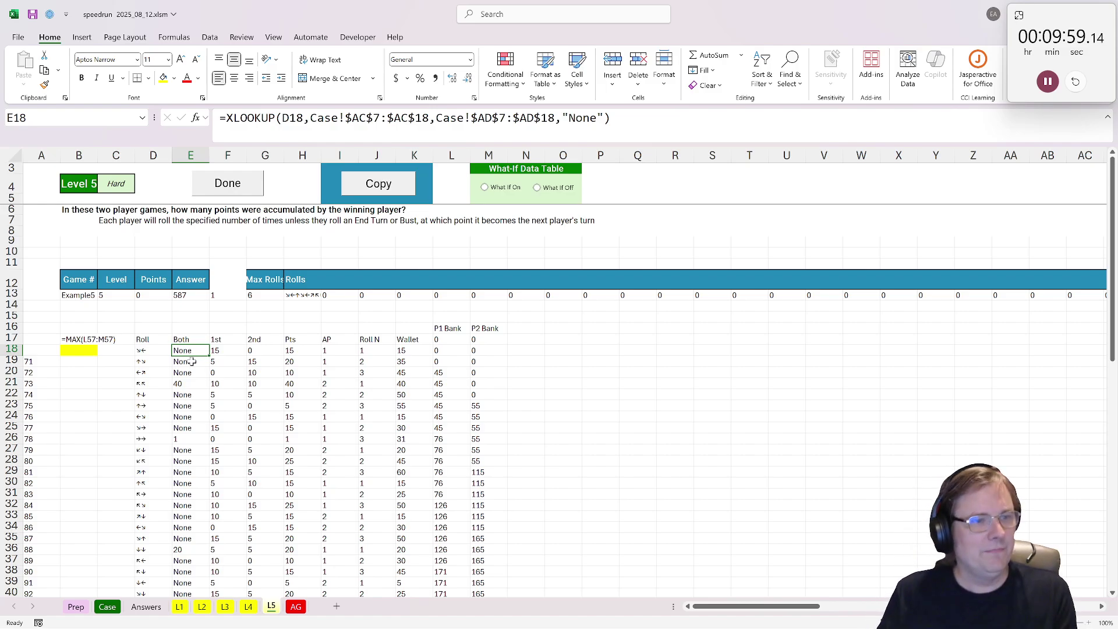
click(294, 351)
click(331, 350)
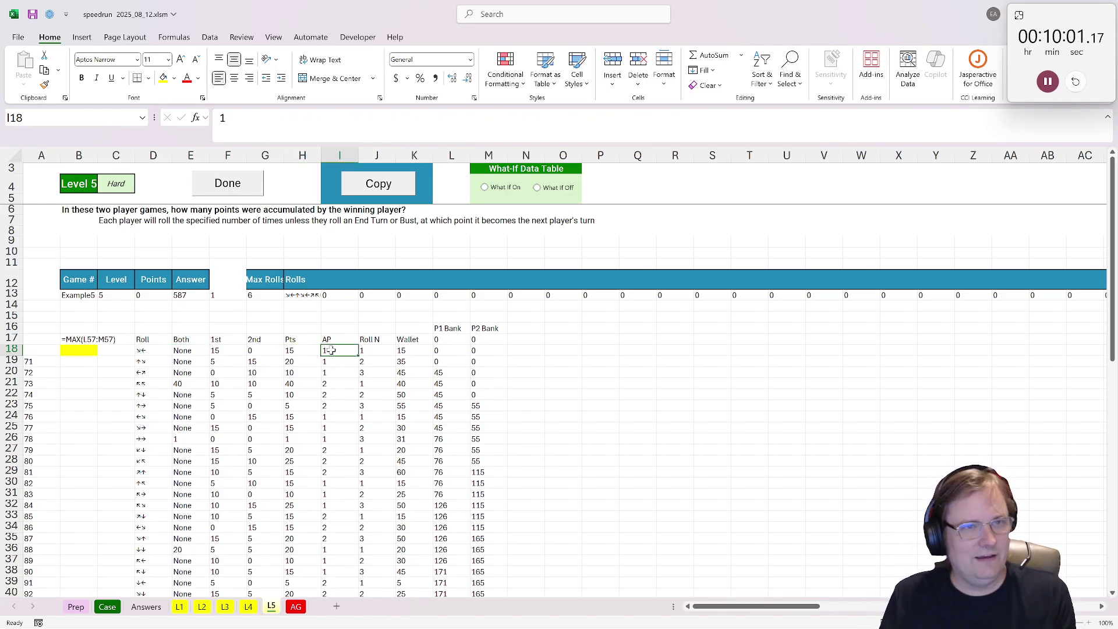
click(333, 360)
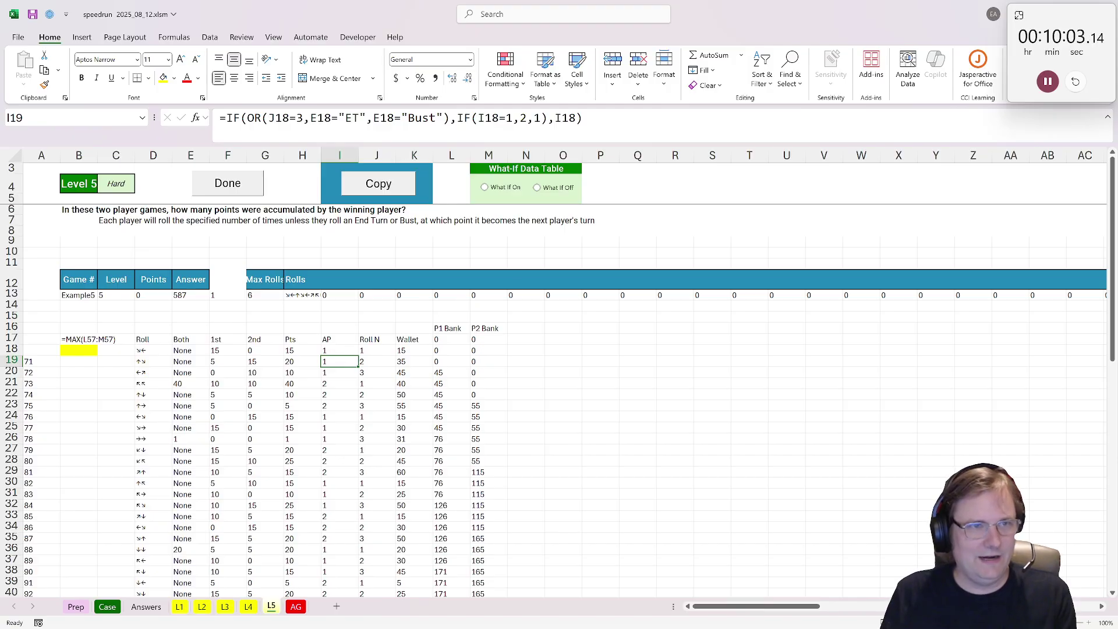
double_click(299, 118)
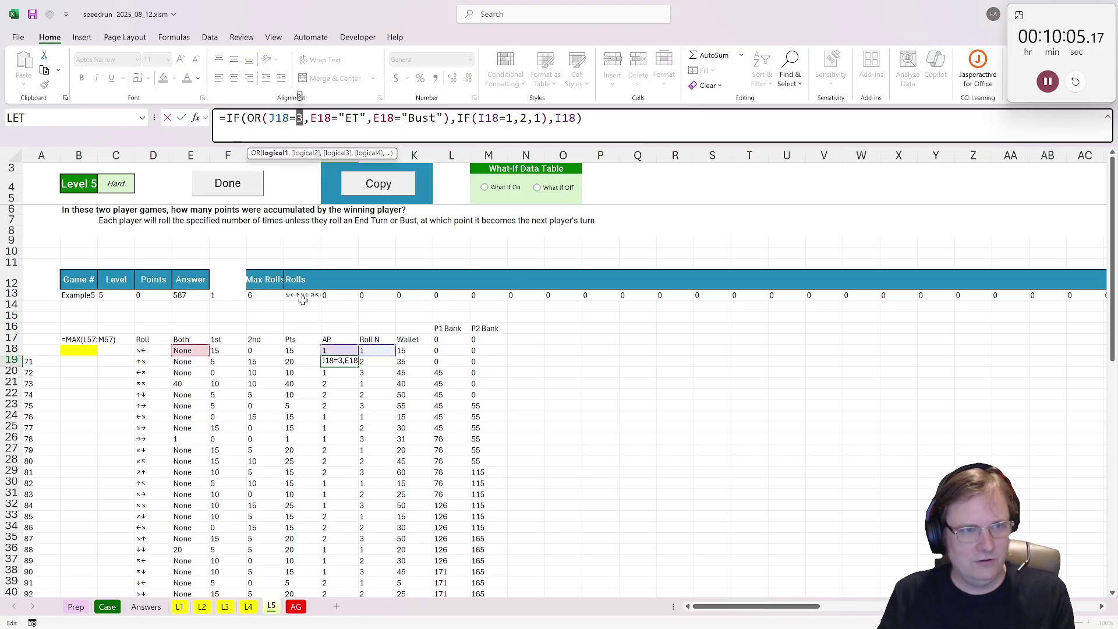
click(302, 297)
click(261, 296)
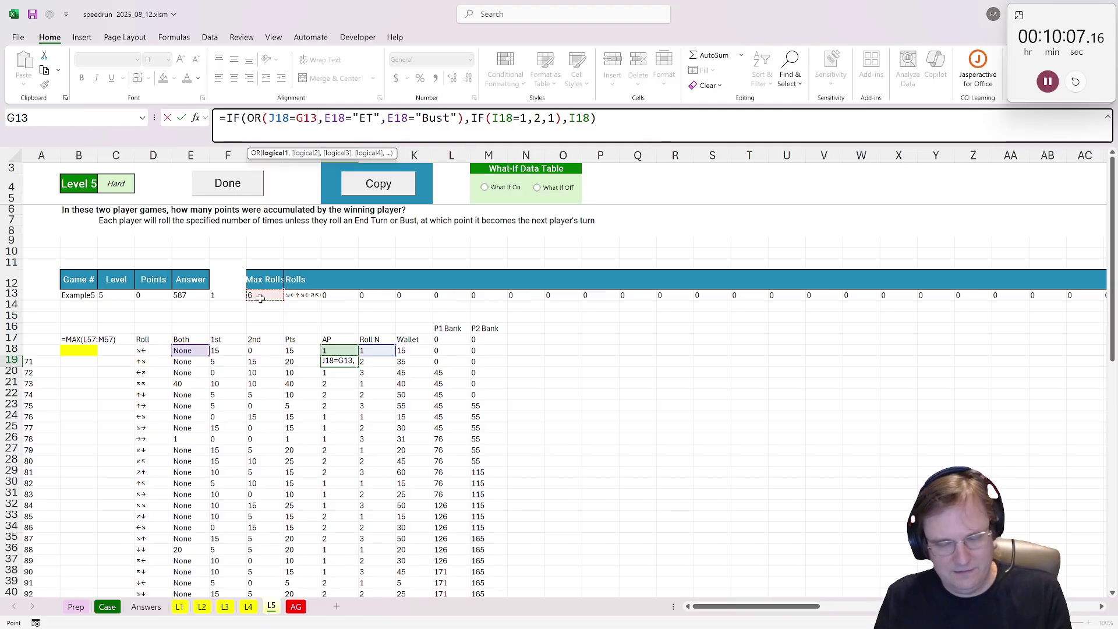
key(F4)
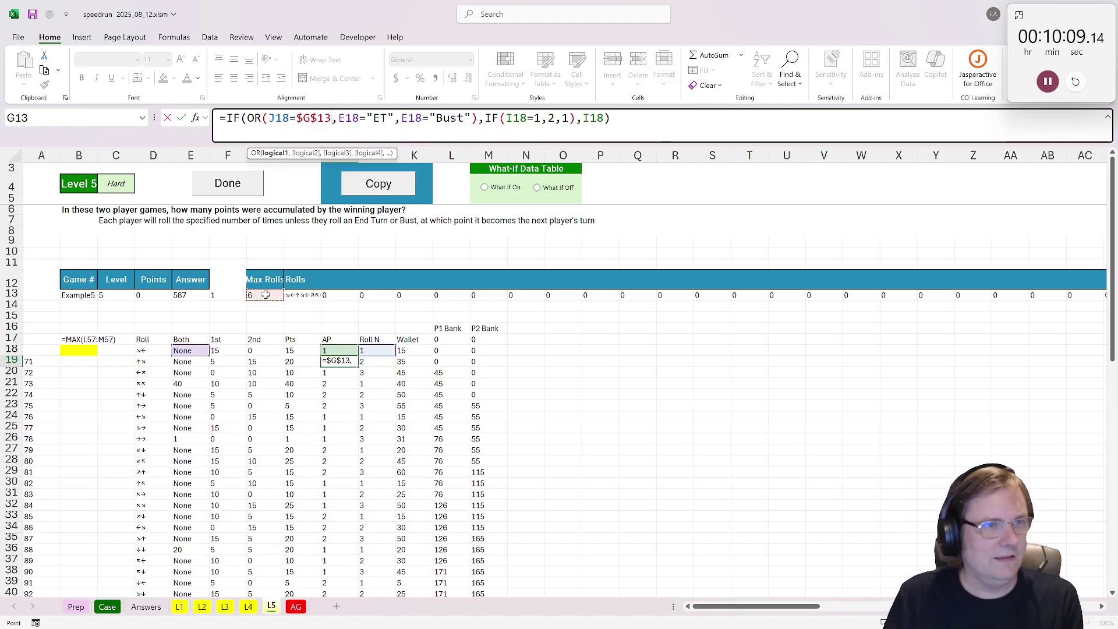
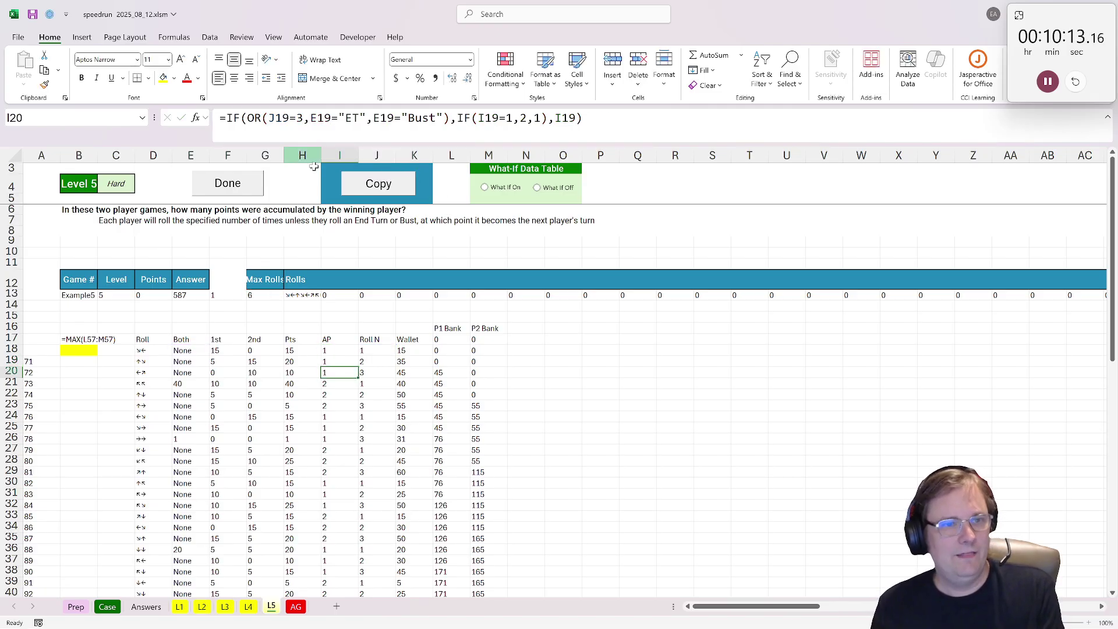
key(ctrl+Return)
double_click(357, 367)
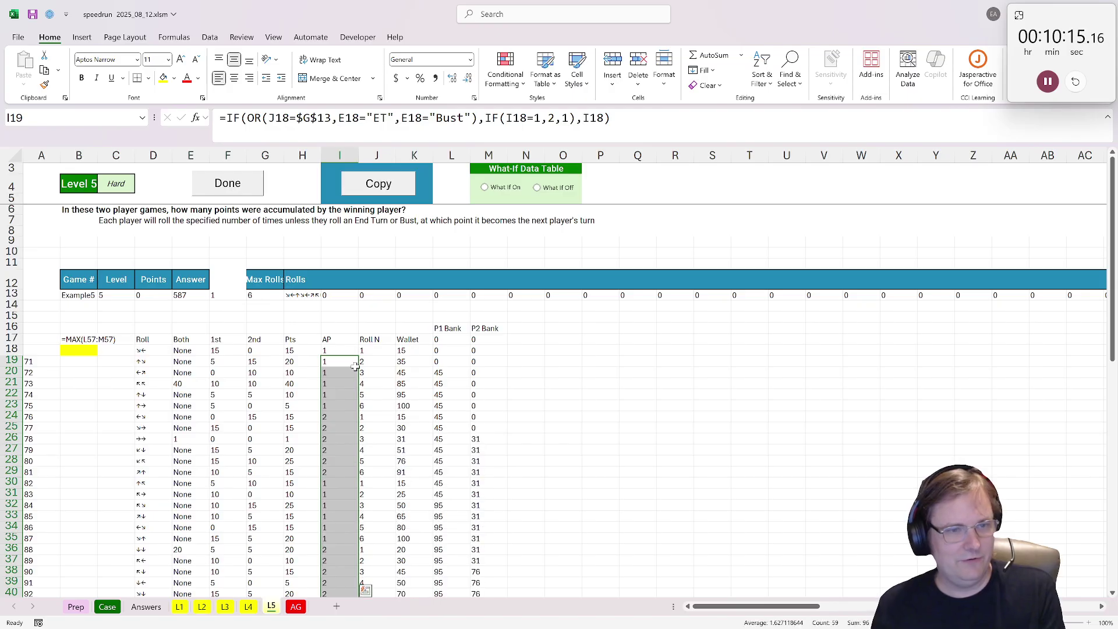
Step: Examine the AP, Roll N, Wallet and P1 Bank formulas for a hard-coded roll limit
click(379, 361)
click(337, 360)
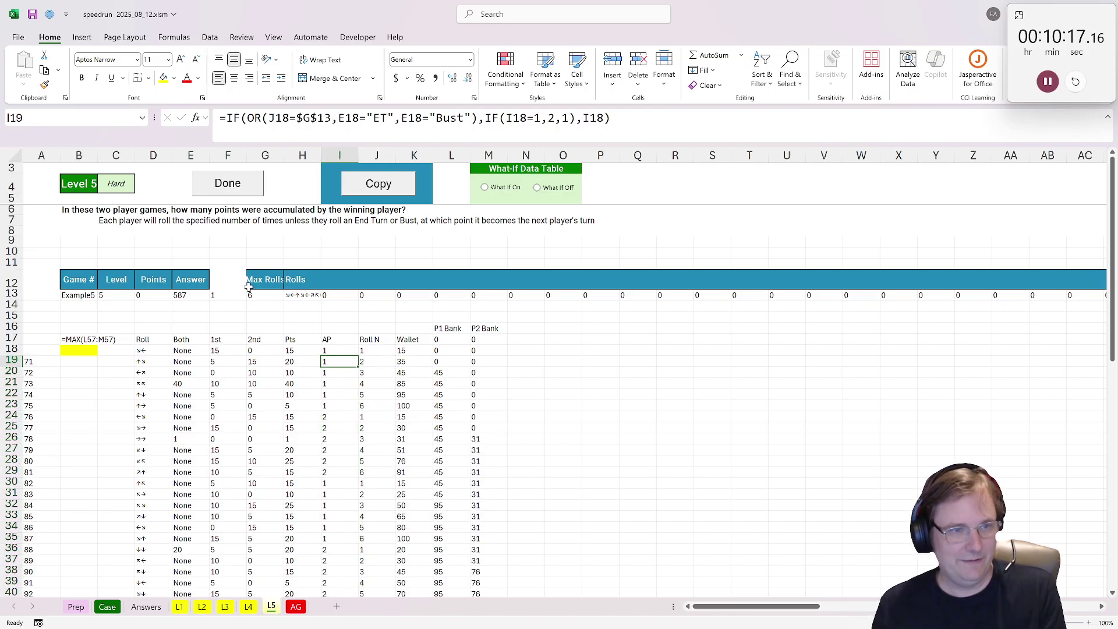
click(371, 362)
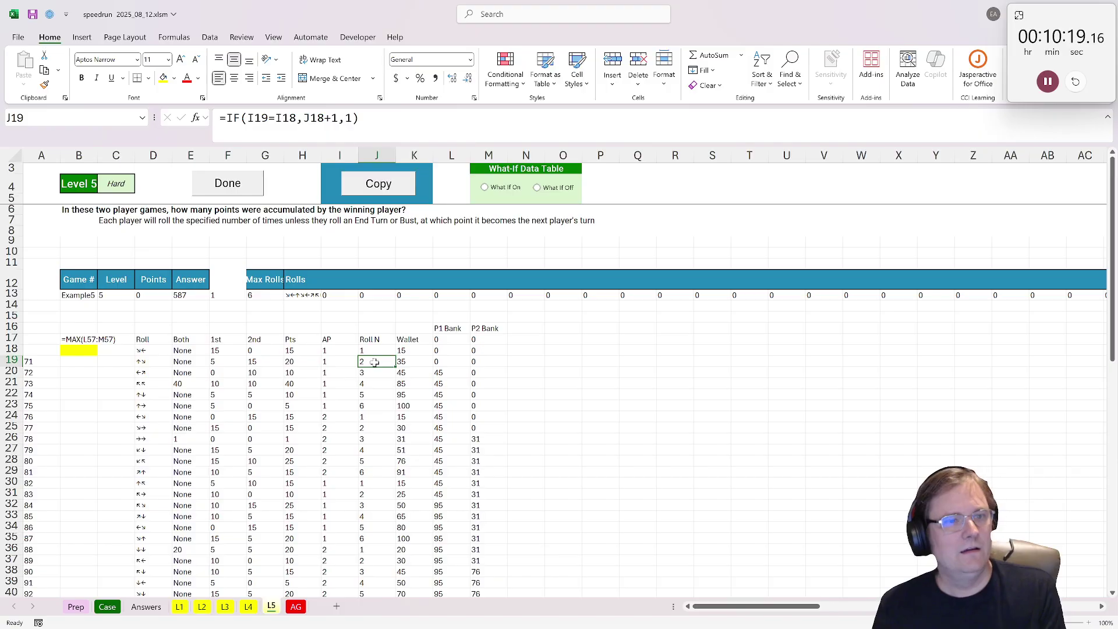
click(413, 362)
click(411, 350)
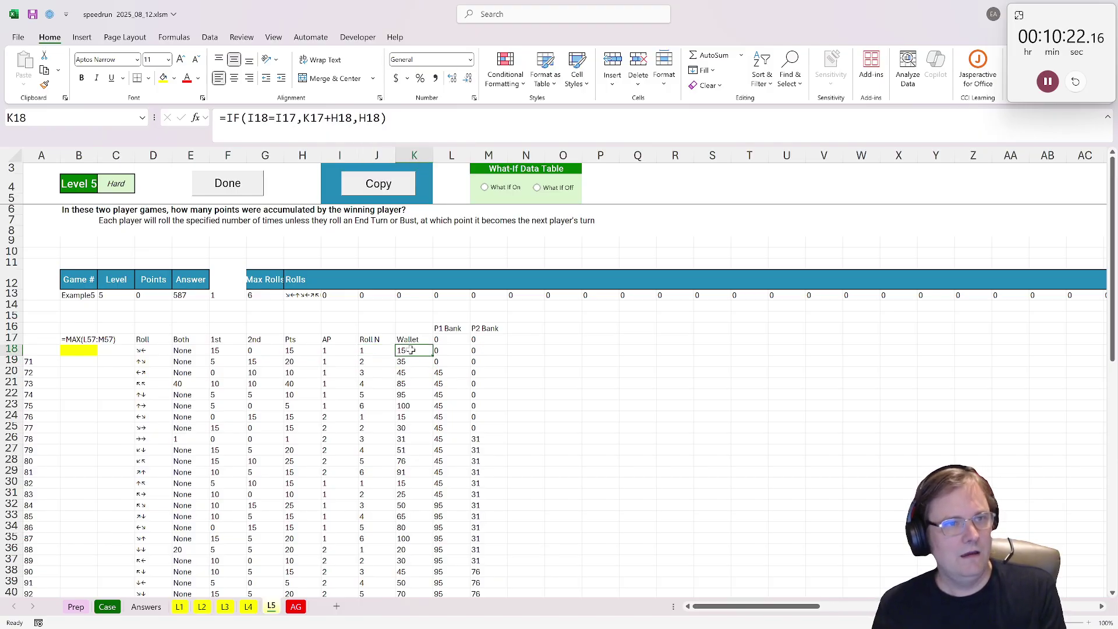
click(447, 347)
click(449, 338)
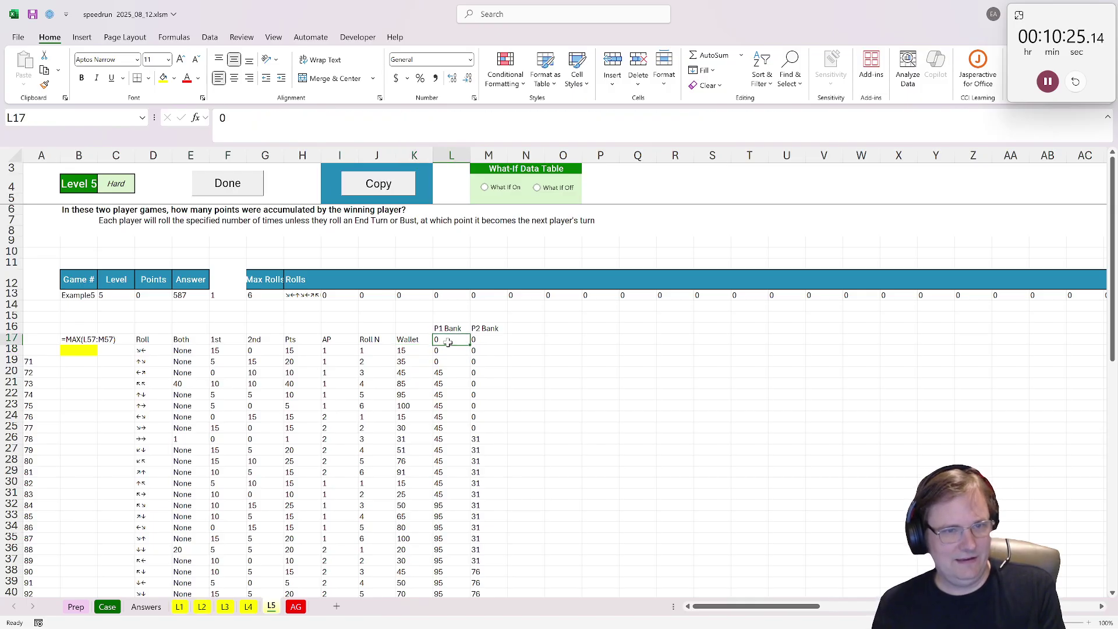
Step: Replace the fixed roll limit 3 in L18's formula with $G$13 and fill the P1 Bank column down to row 77
click(447, 351)
double_click(355, 118)
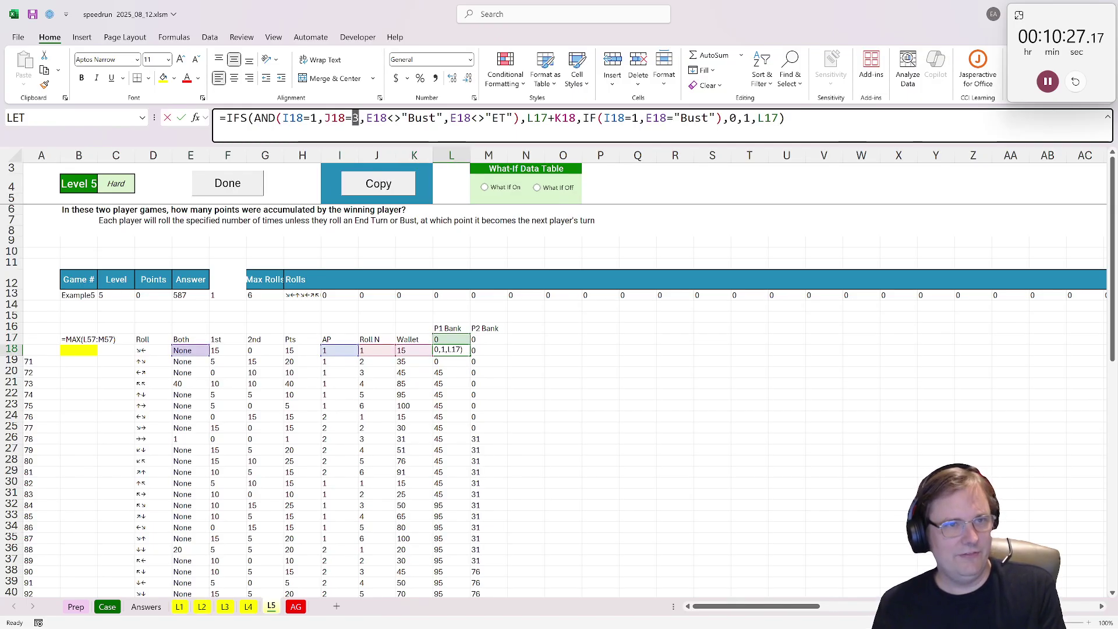
click(257, 296)
key(F4)
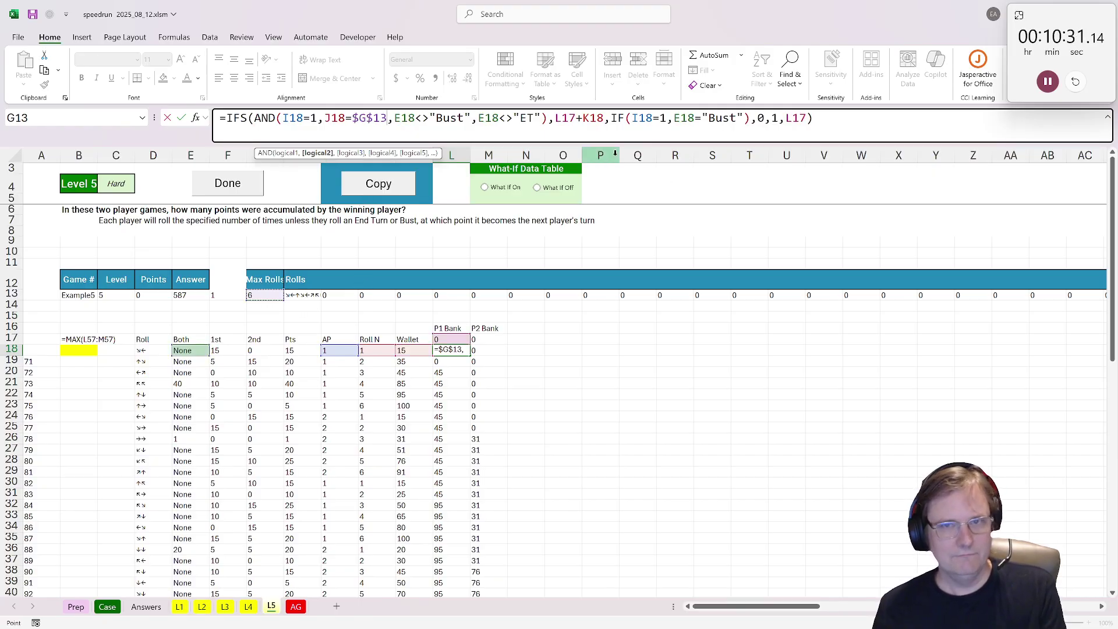
key(Return)
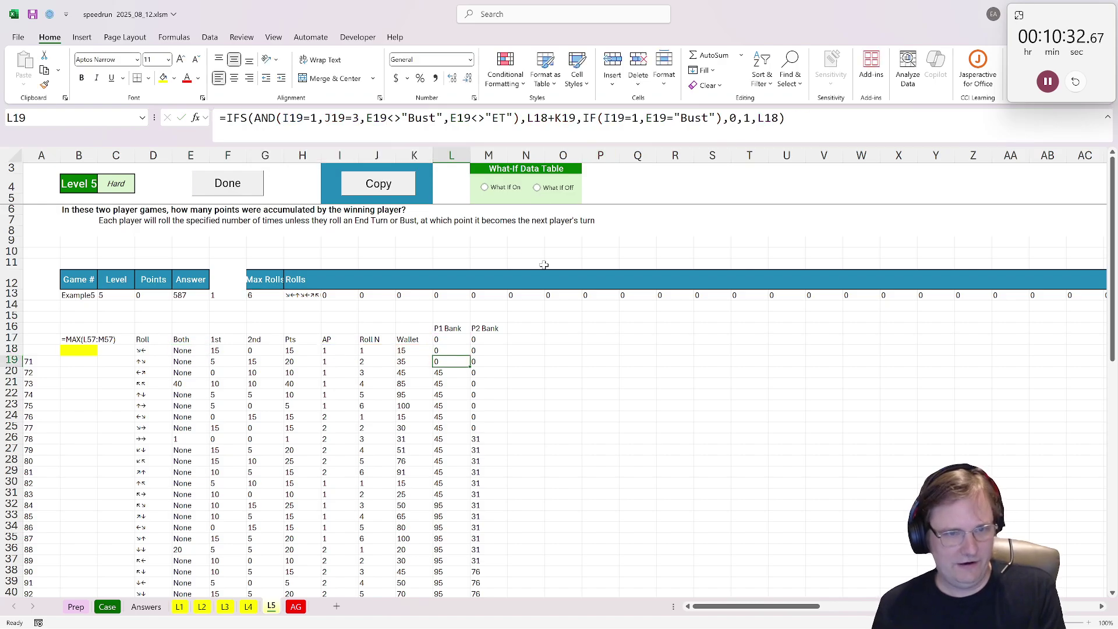
click(448, 350)
double_click(470, 355)
Step: Replace the fixed roll limit 3 in M18's formula with $G$13, fill the P2 Bank column down to row 77, and review the table
click(484, 350)
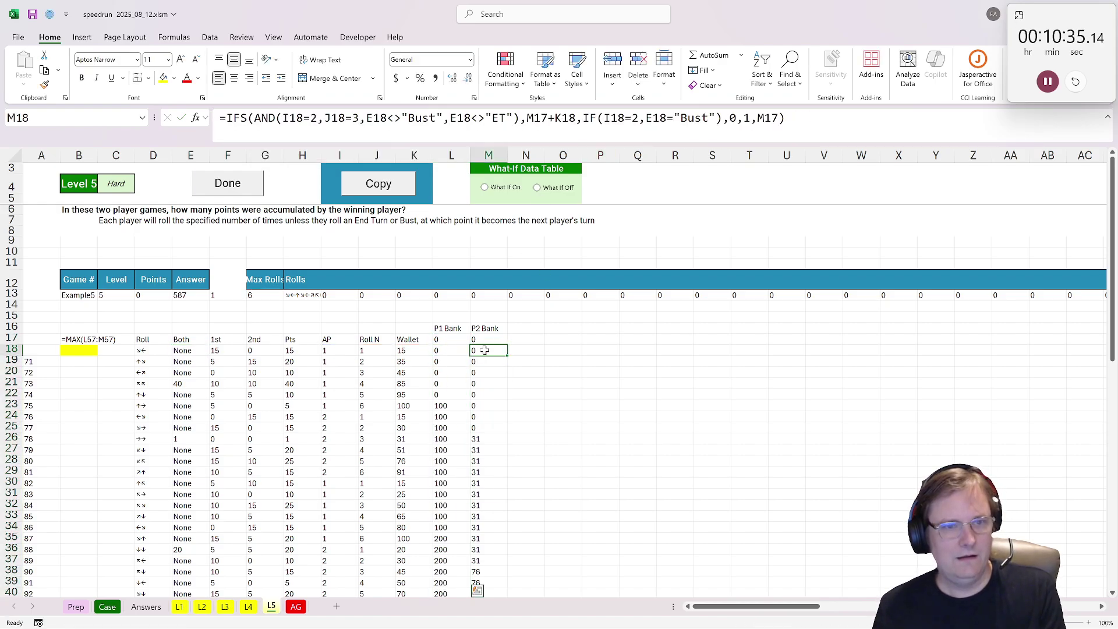
double_click(355, 117)
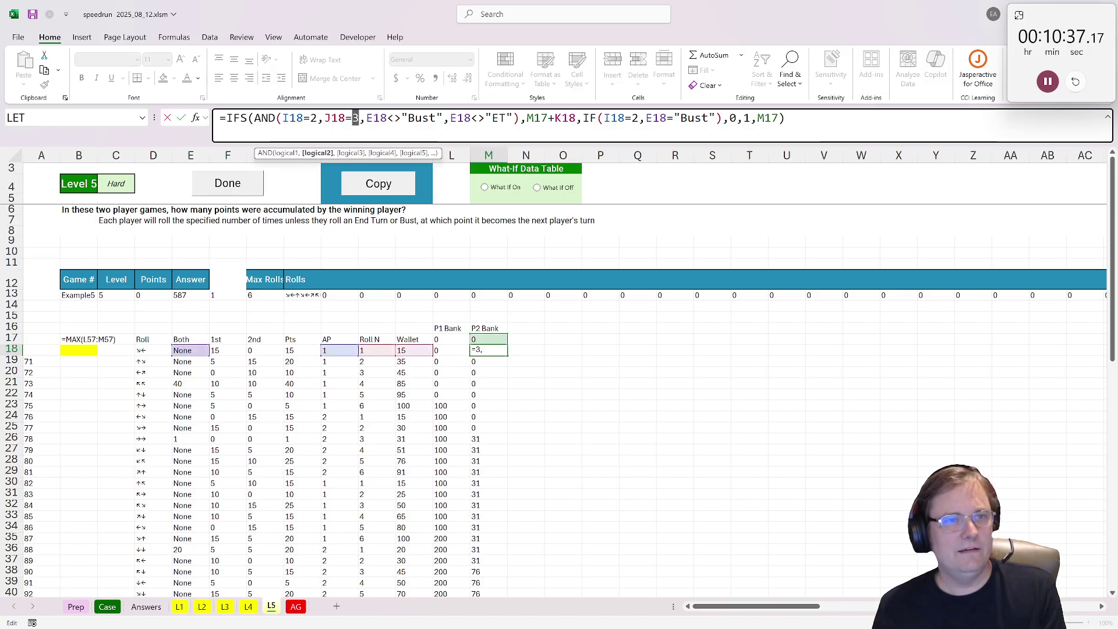
click(271, 295)
key(F4)
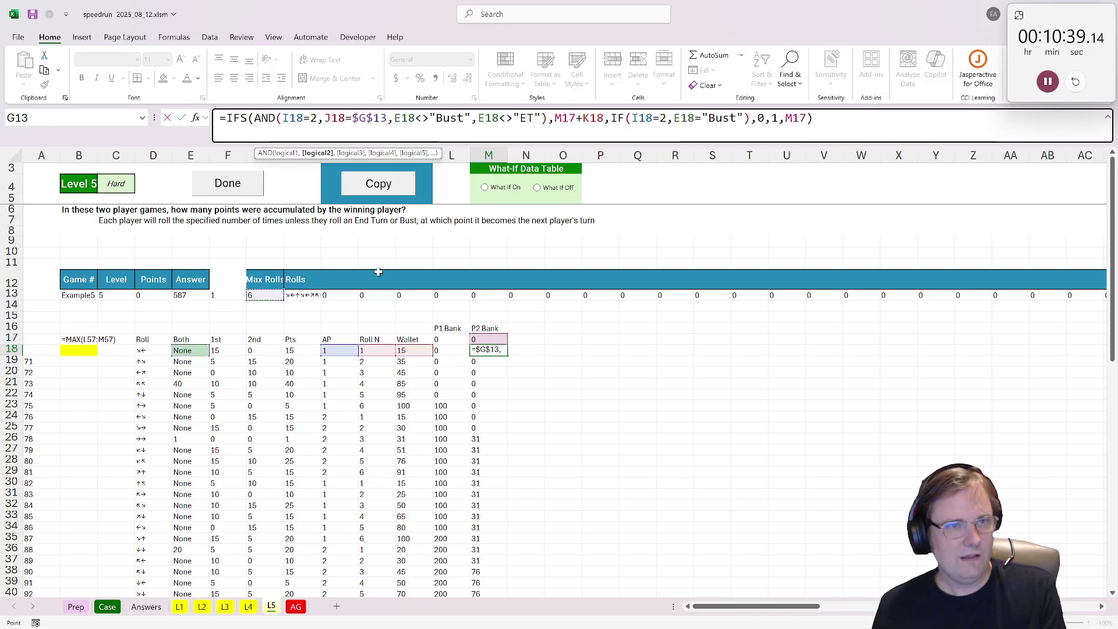
key(Return)
click(486, 349)
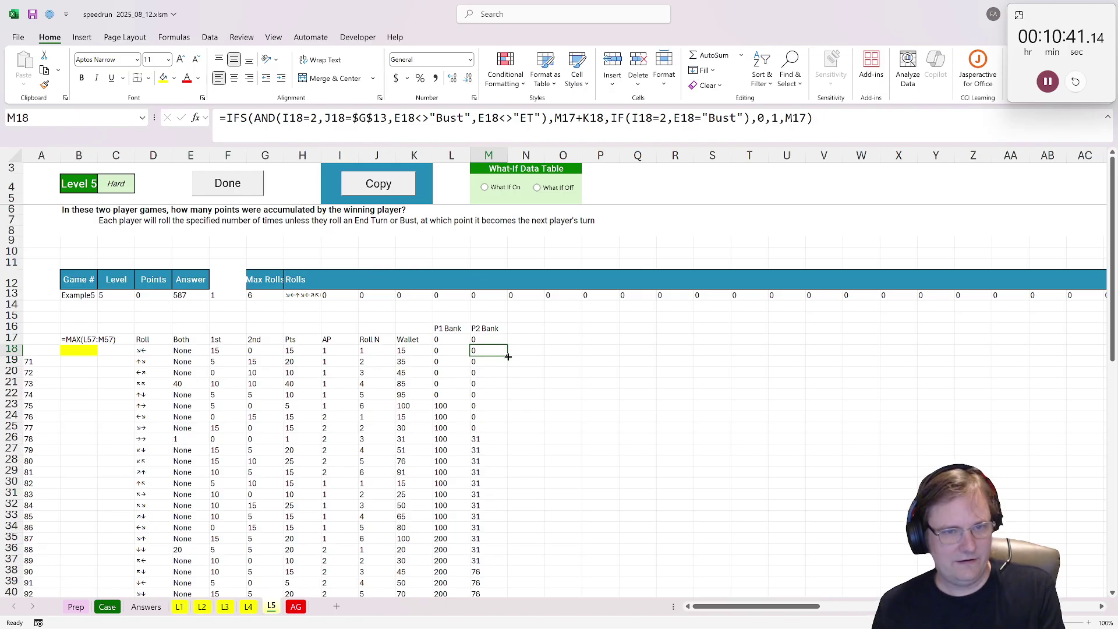
double_click(508, 356)
scroll(278, 336, down, 14)
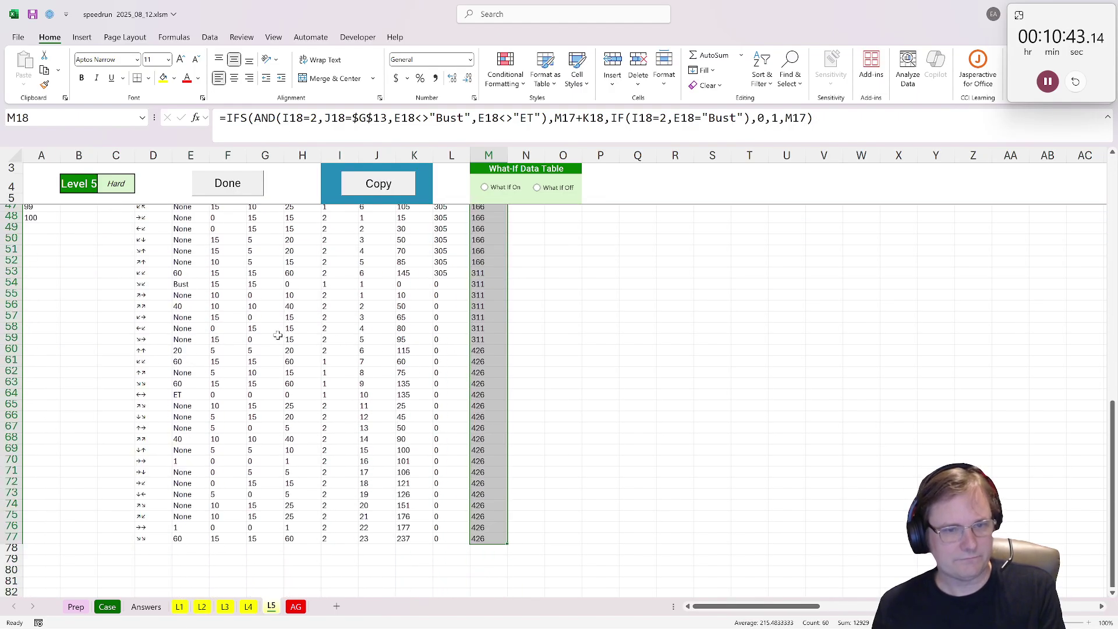
scroll(278, 336, up, 14)
scroll(266, 351, down, 12)
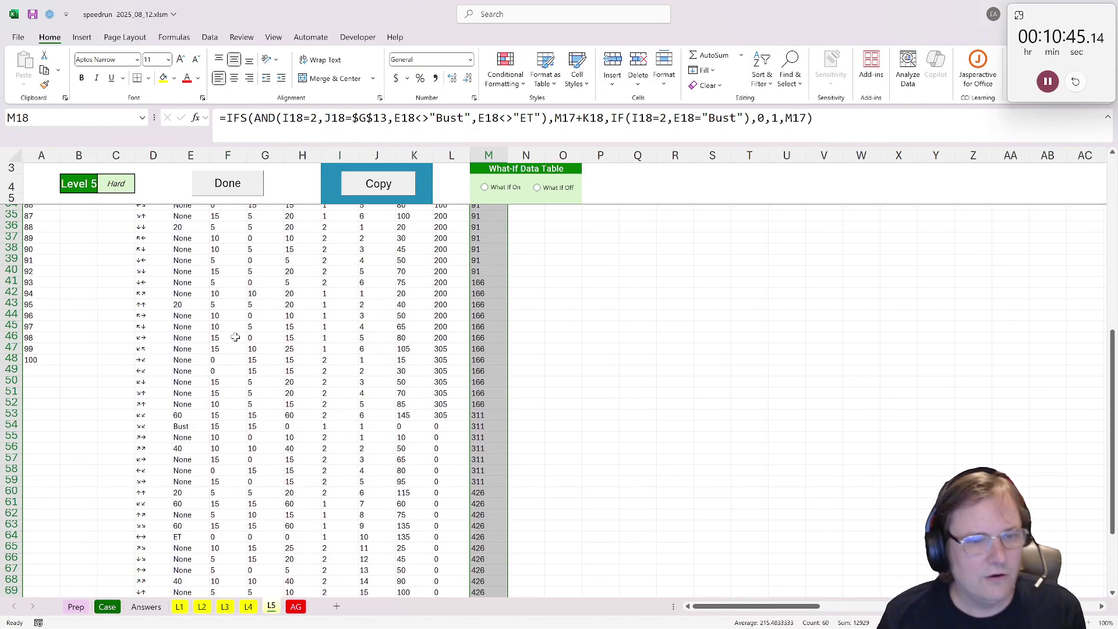
Step: Examine the formulas in the Both, Roll, 1st, 2nd and Pts columns of the Level 5 game table
scroll(233, 357, up, 7)
scroll(234, 357, up, 5)
click(182, 351)
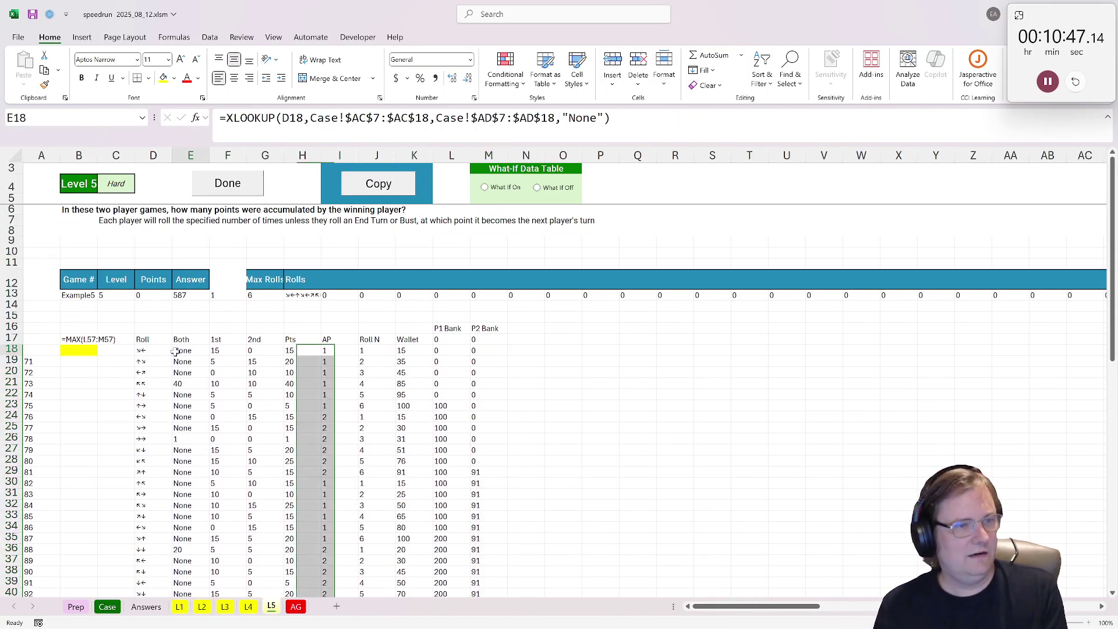
click(181, 361)
click(187, 385)
click(153, 362)
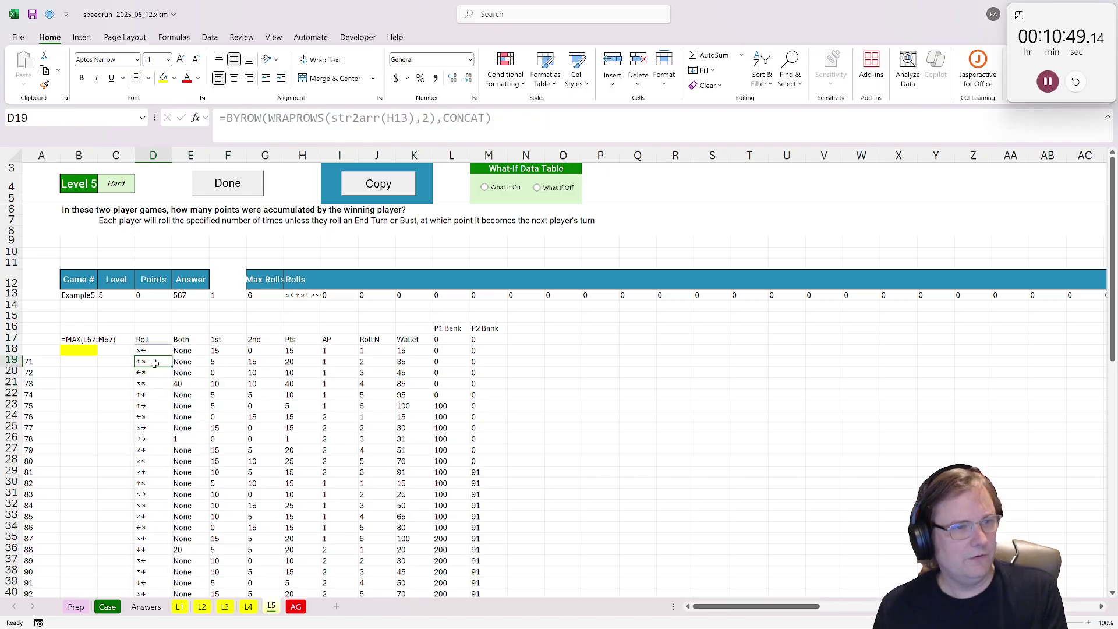
click(221, 353)
click(221, 374)
click(258, 386)
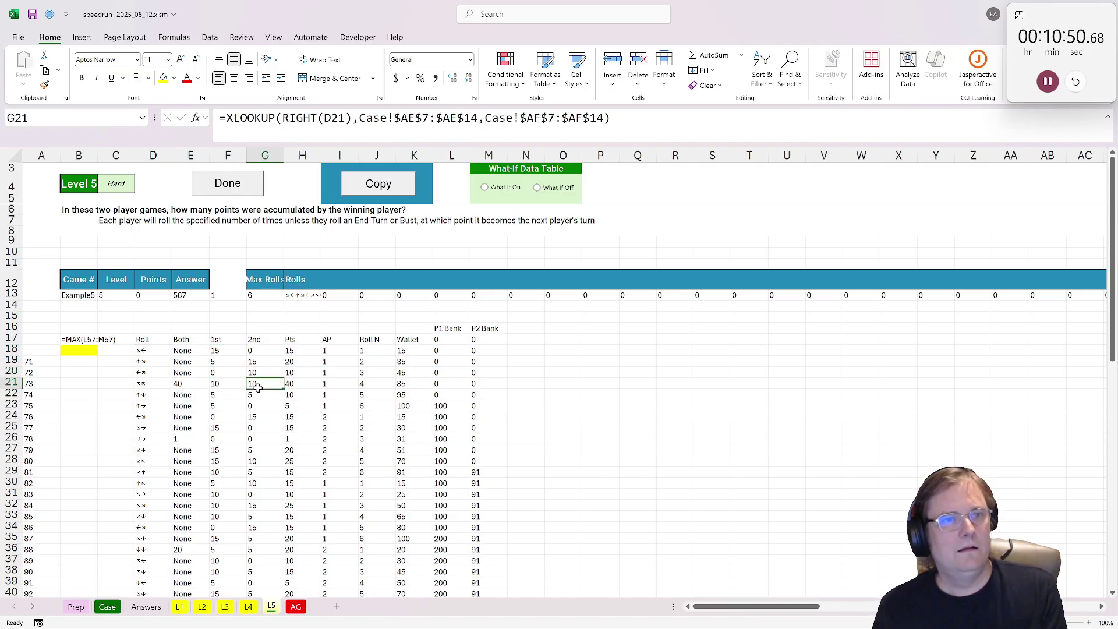
click(298, 373)
click(304, 351)
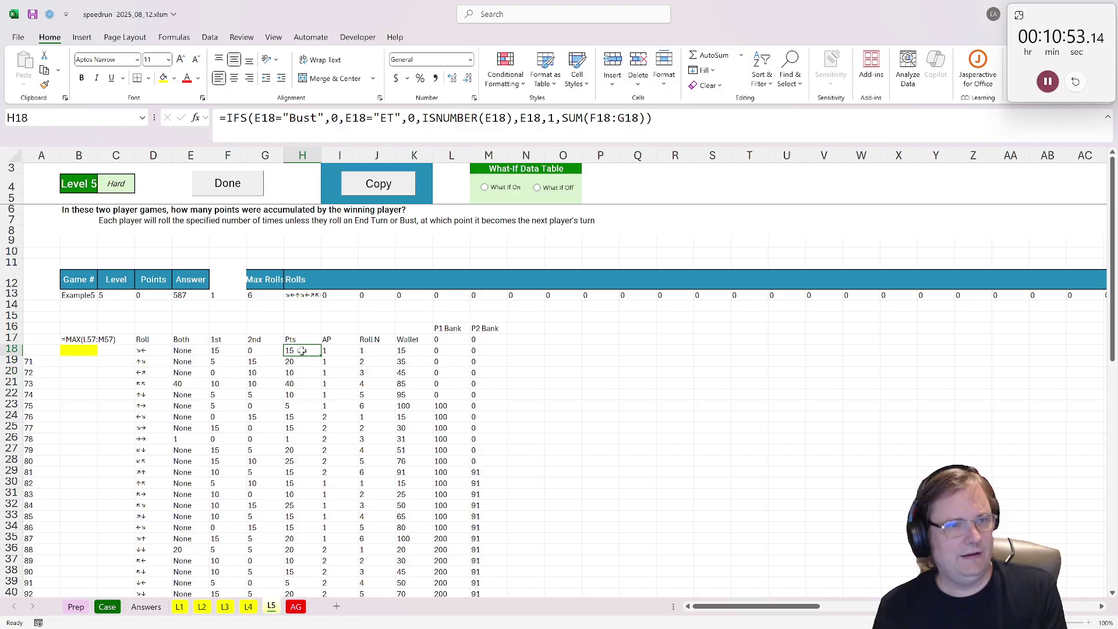
click(302, 362)
click(302, 373)
click(304, 357)
Step: Check the AP and Roll N formulas over the first turn and at the player change in row 24
click(330, 351)
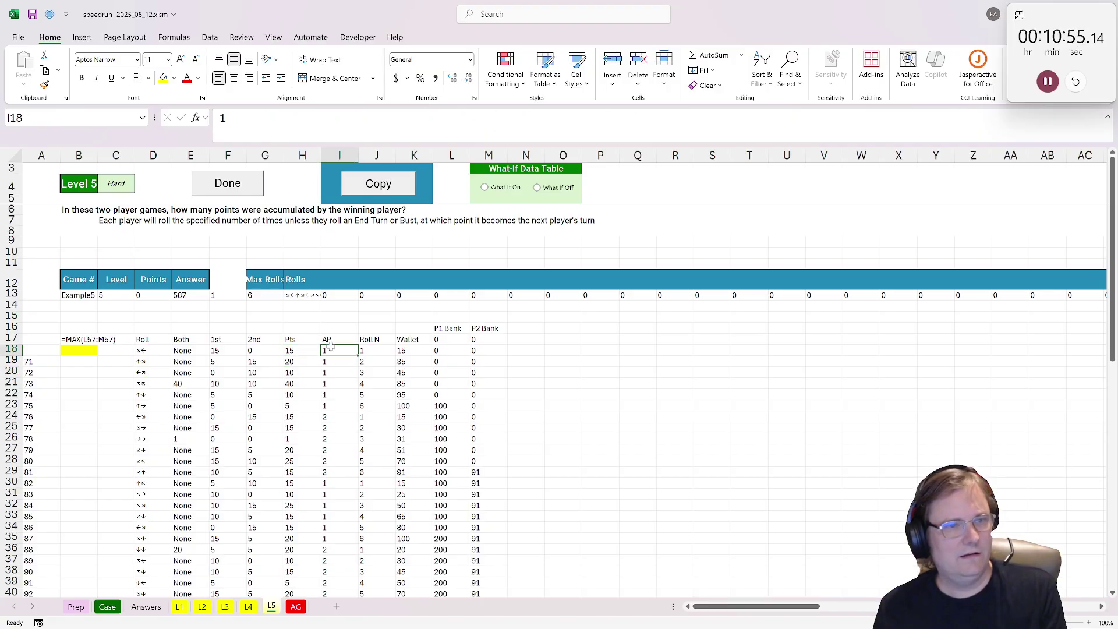
click(334, 363)
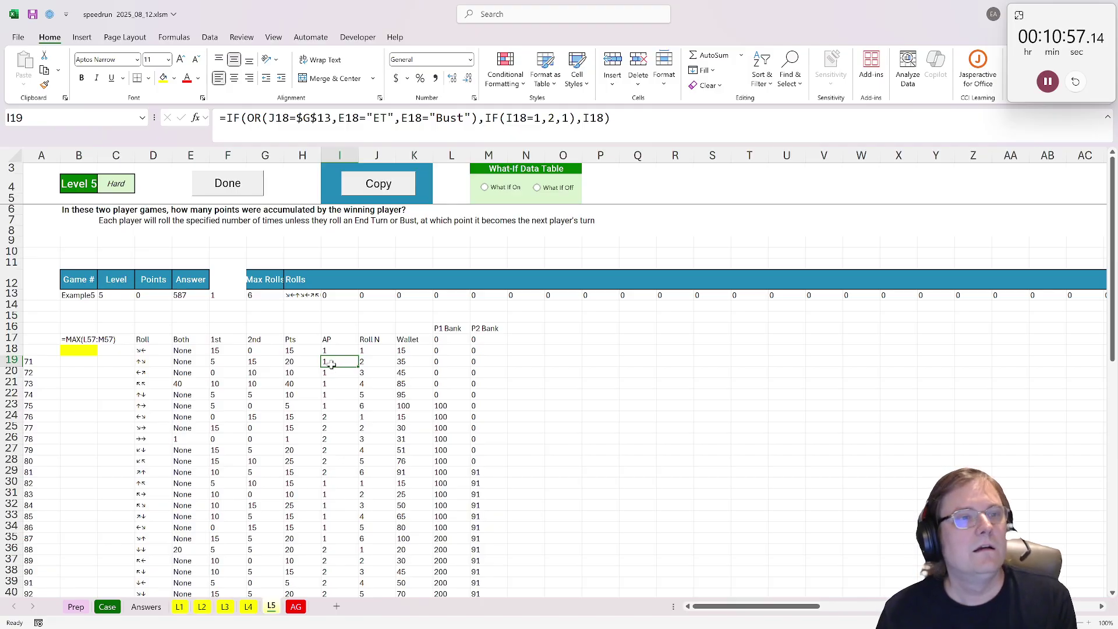
click(332, 373)
click(332, 362)
click(335, 373)
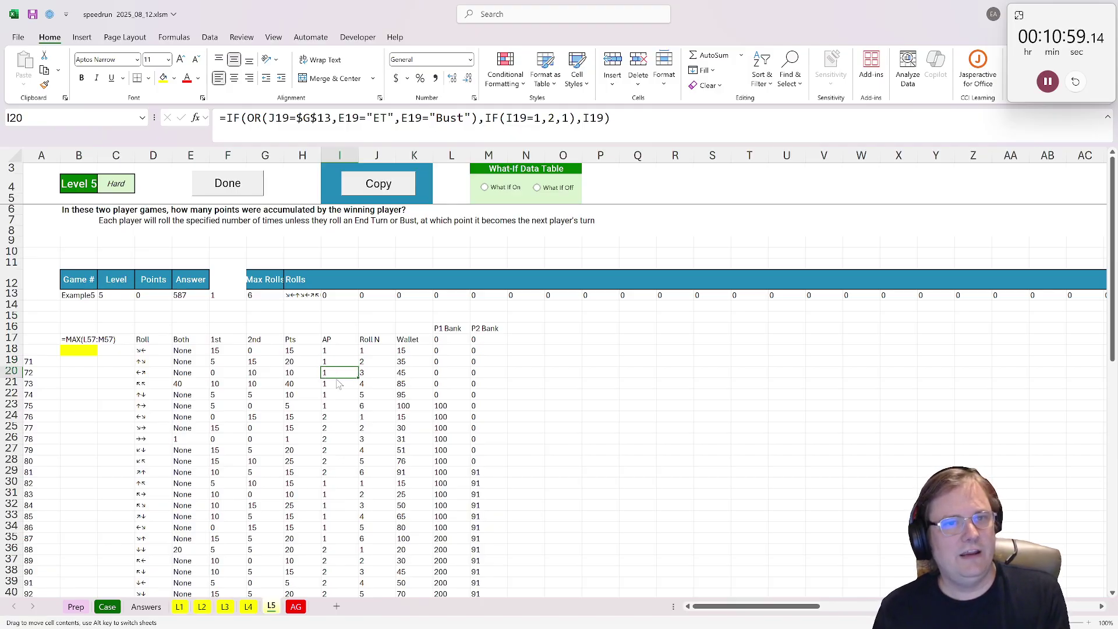
click(337, 395)
click(342, 407)
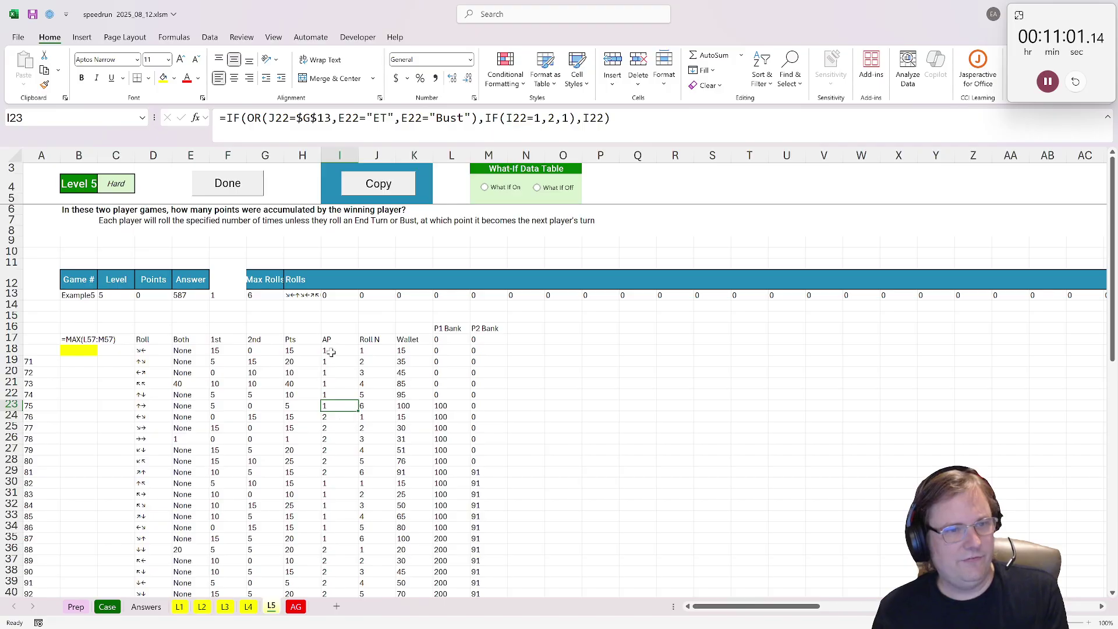
drag(330, 352, 337, 407)
click(366, 406)
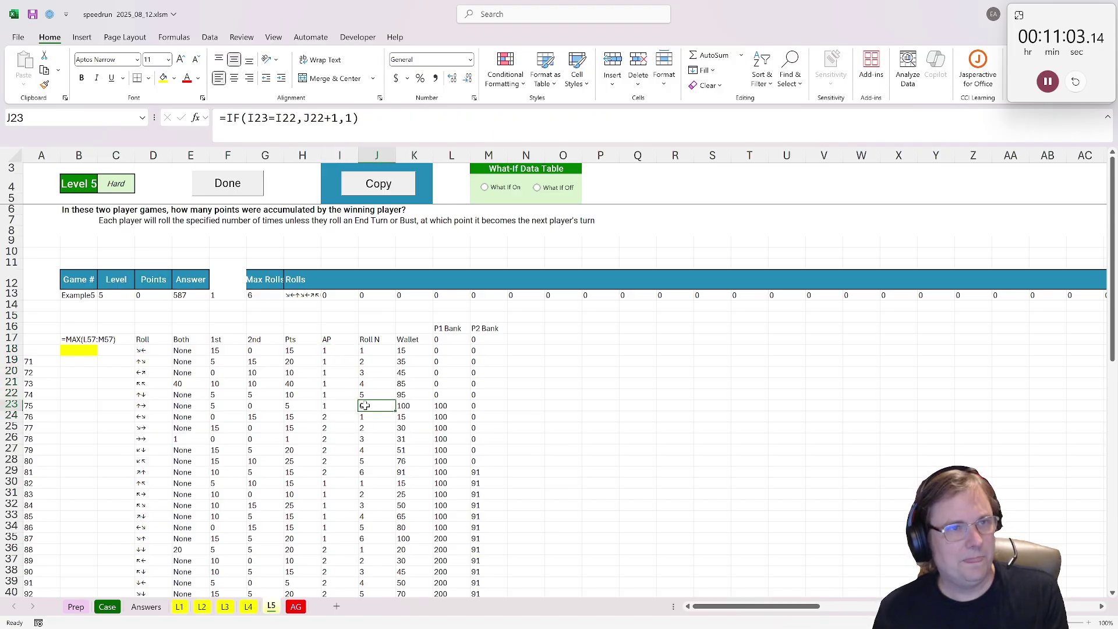
click(364, 395)
click(365, 374)
click(366, 415)
click(325, 407)
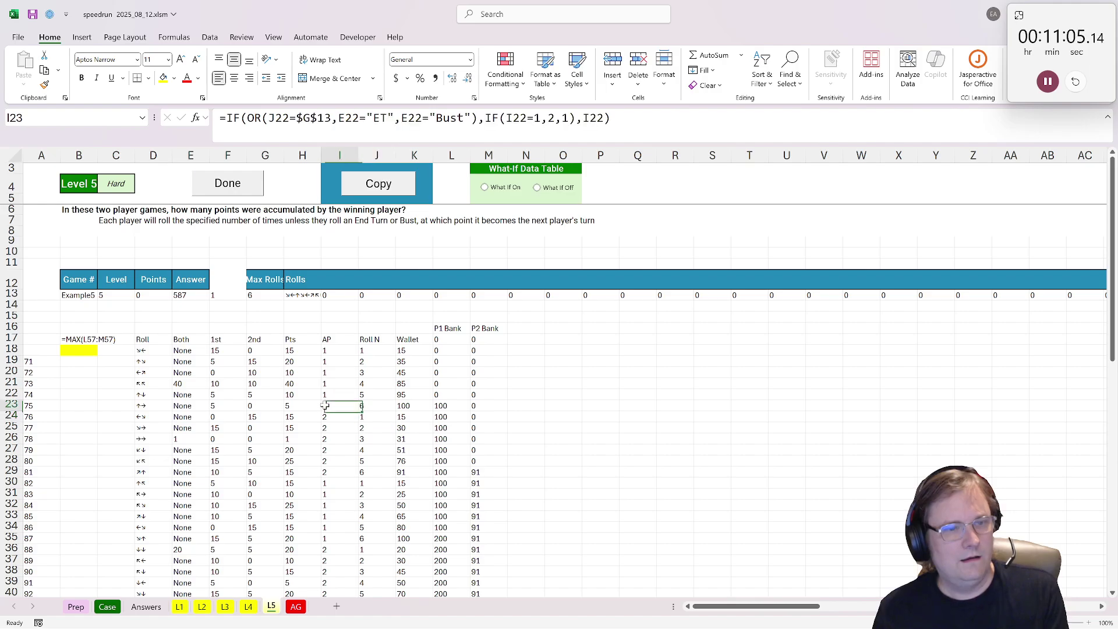
click(327, 418)
click(365, 418)
Step: Check the Wallet formulas in K18 and K23 and the P1 Bank formula in L18
click(403, 352)
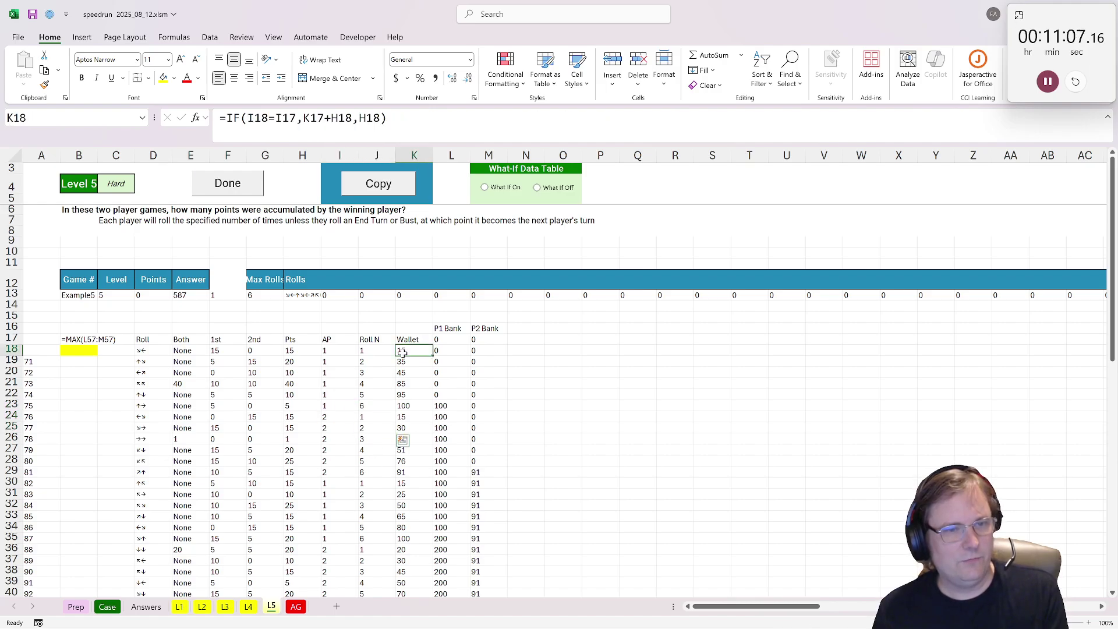
mouse_move(402, 352)
mouse_down()
mouse_move(405, 385)
mouse_move(408, 355)
mouse_up()
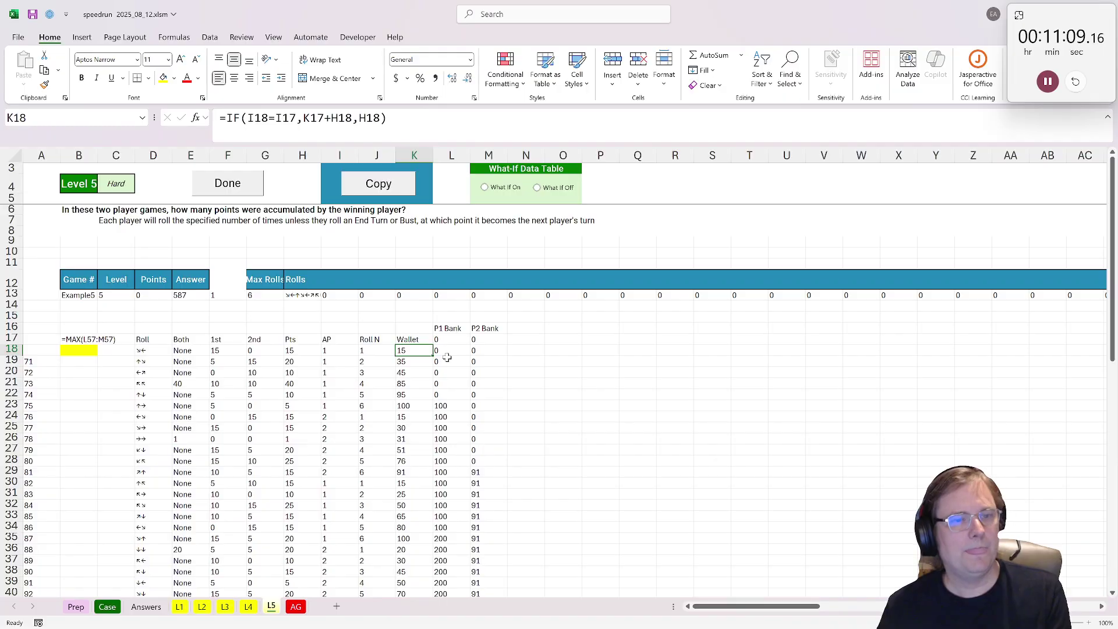
click(402, 392)
click(403, 407)
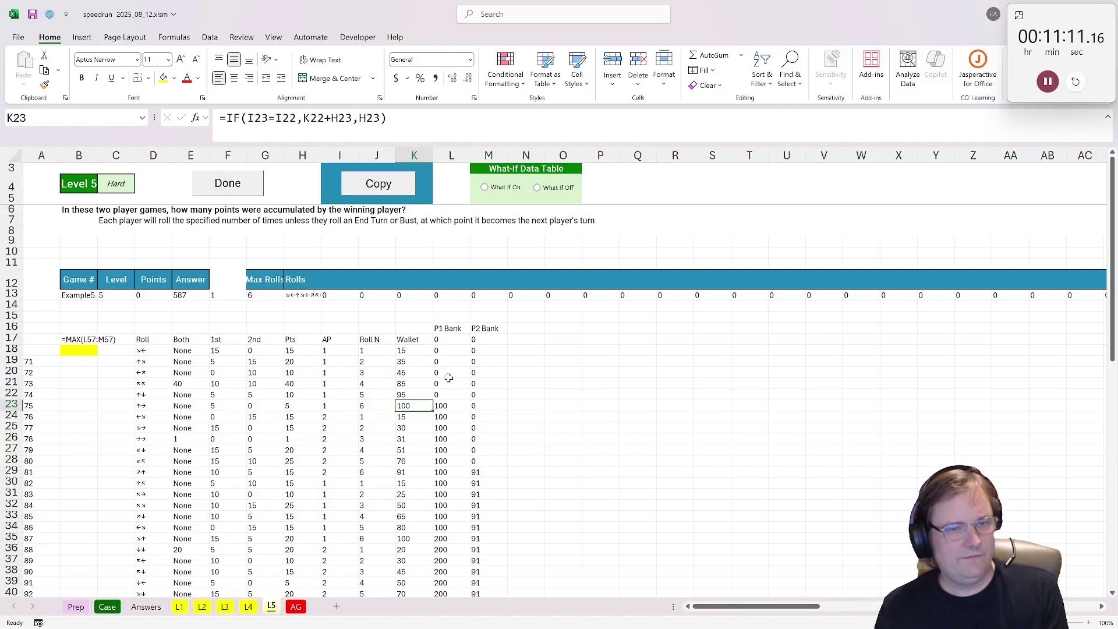
drag(452, 343, 450, 352)
click(451, 353)
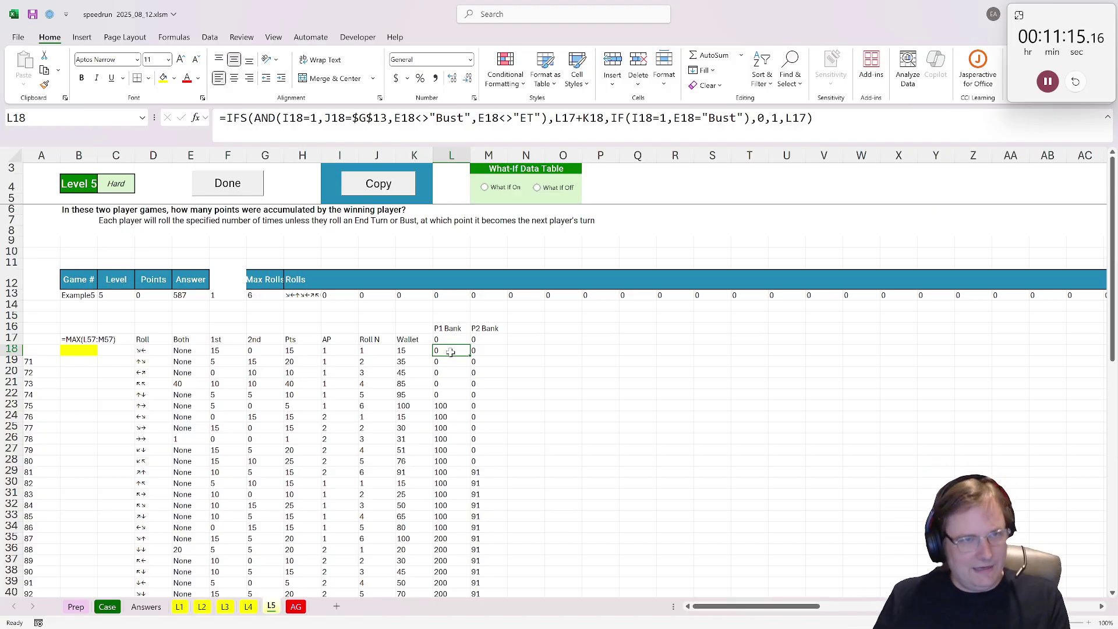
Step: Link the last Roll N cell, J77, to the Max Rolls value in $G$13's cell
scroll(447, 352, down, 15)
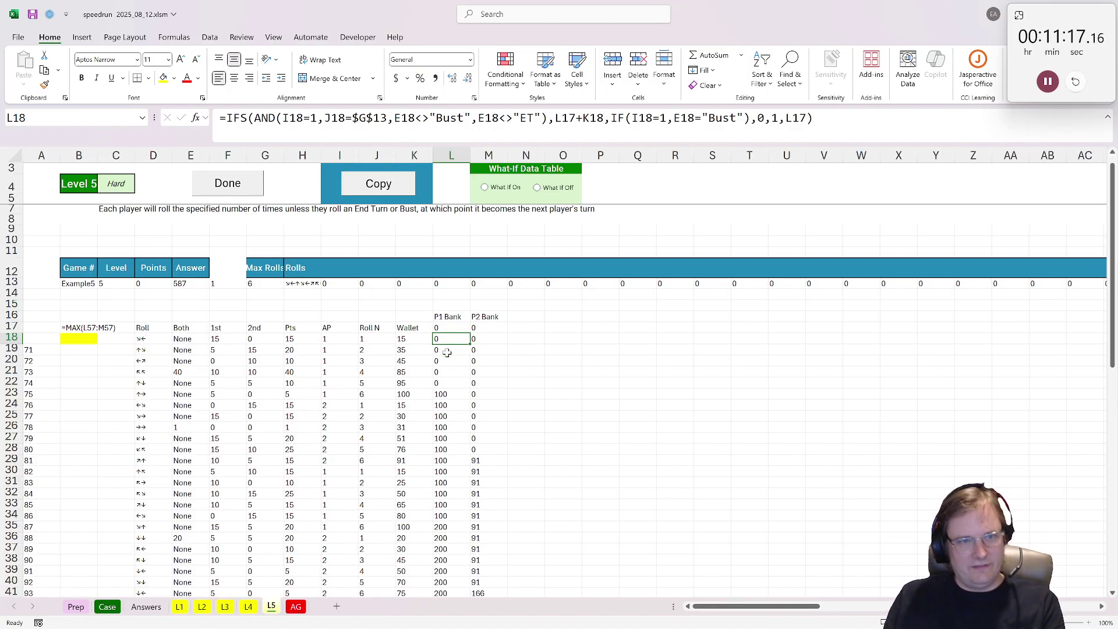
click(327, 505)
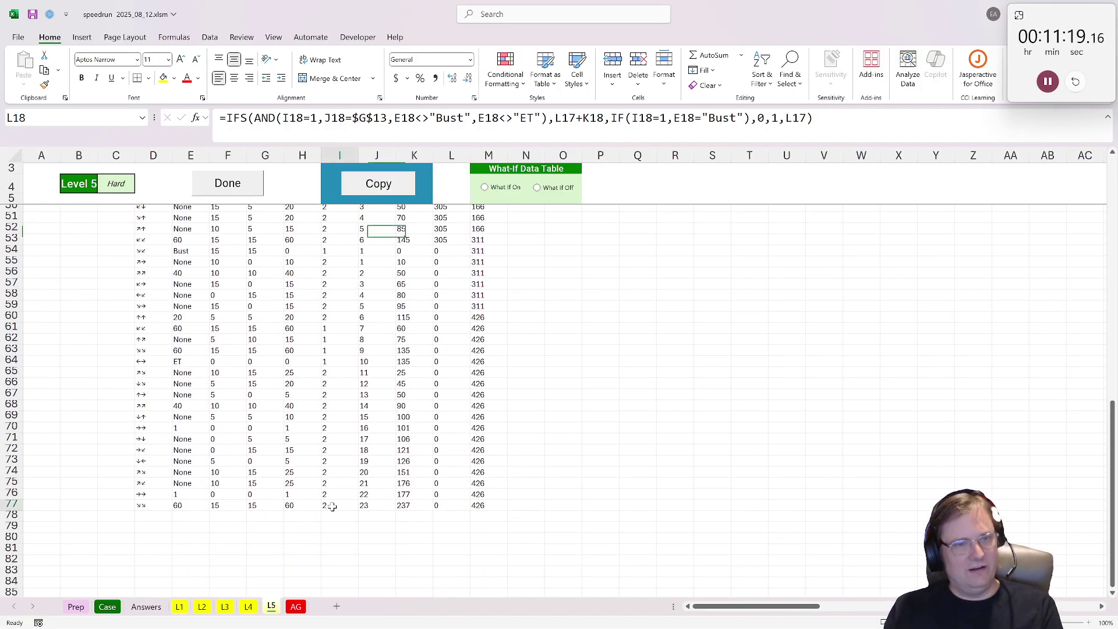
scroll(335, 510, up, 14)
scroll(341, 518, down, 12)
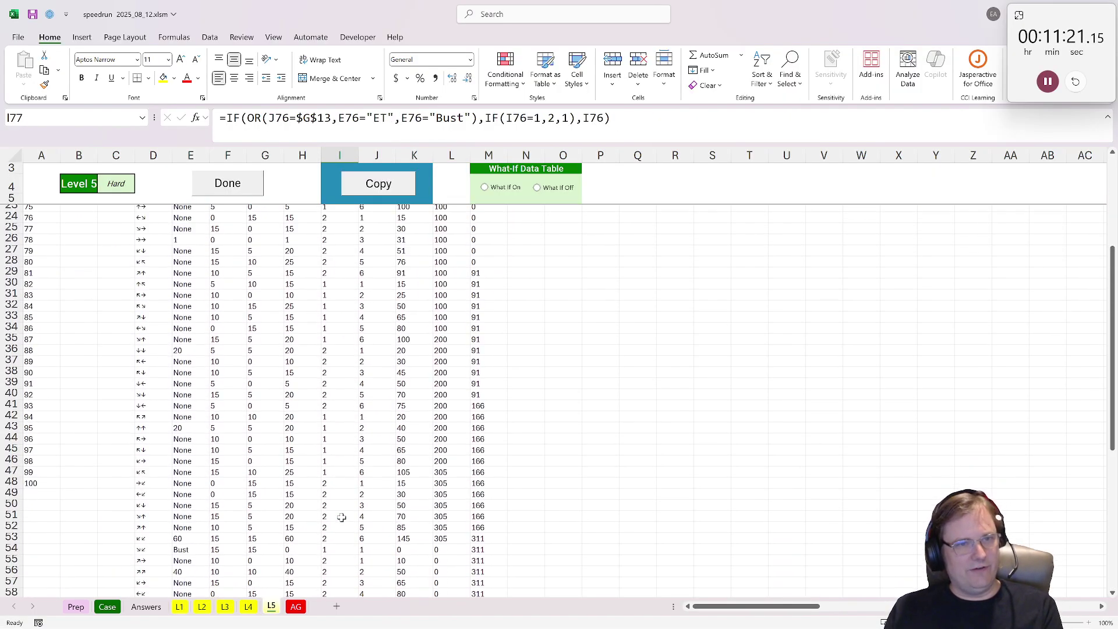
click(368, 571)
scroll(370, 494, up, 10)
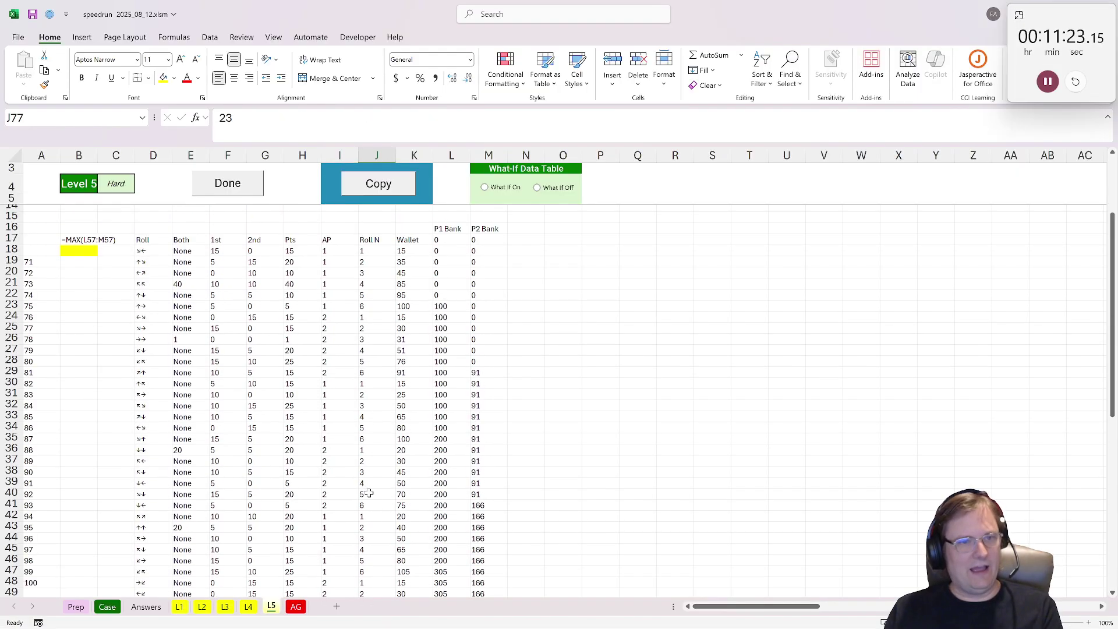
text(=)
scroll(160, 310, up, 12)
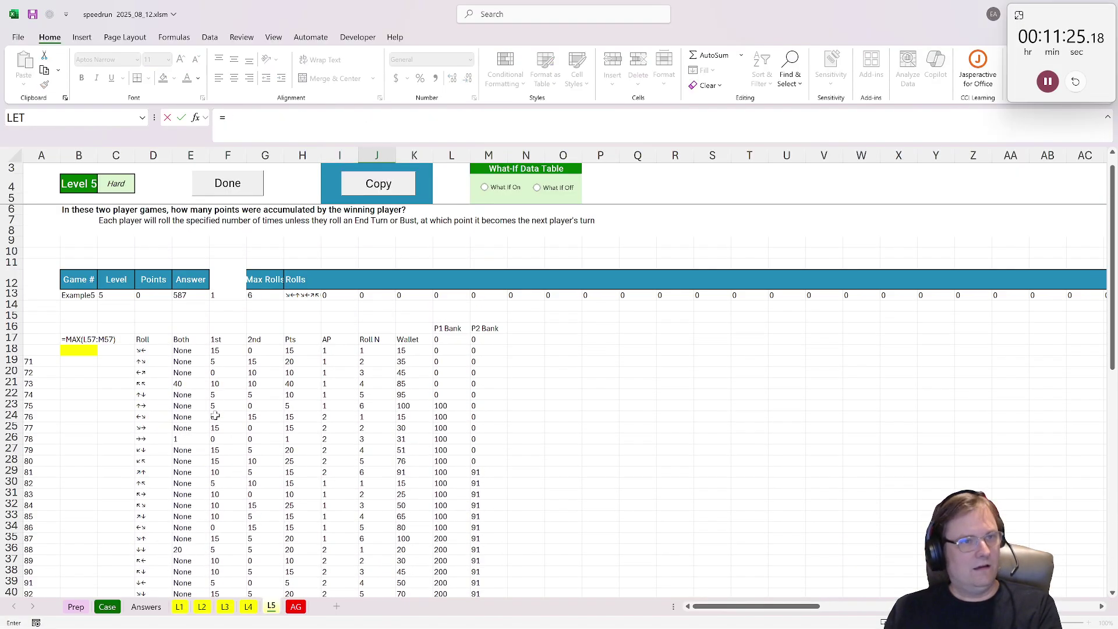
click(271, 297)
key(Return)
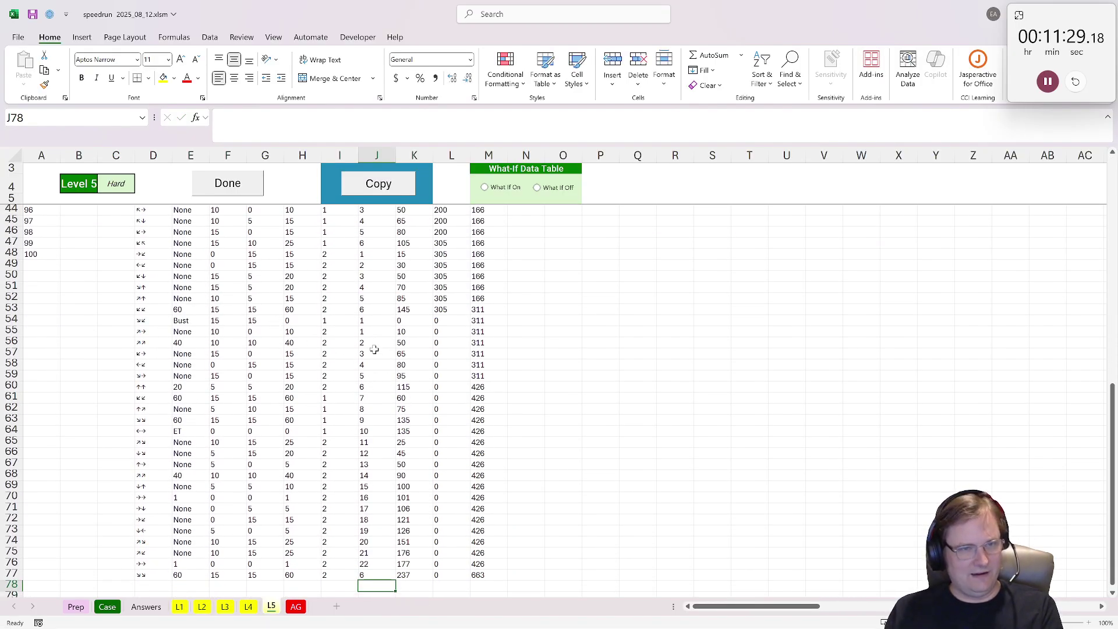
Step: Inspect the AP and Roll N cells around rows 60 and 61 for entries that lack a formula
scroll(374, 349, up, 1)
click(371, 421)
click(374, 429)
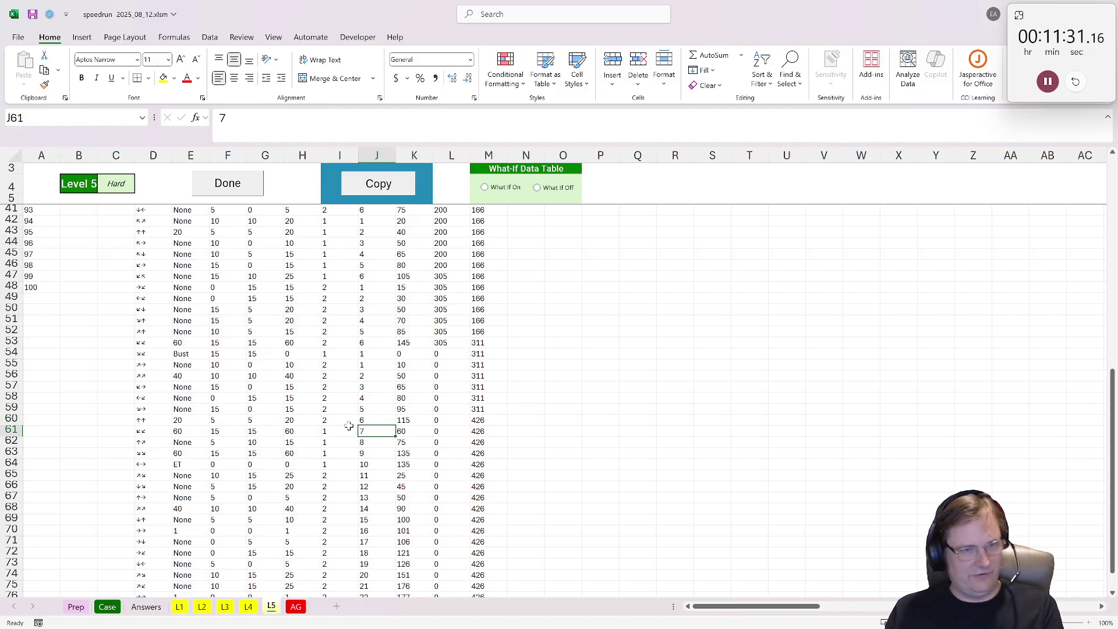
click(327, 431)
key(Right)
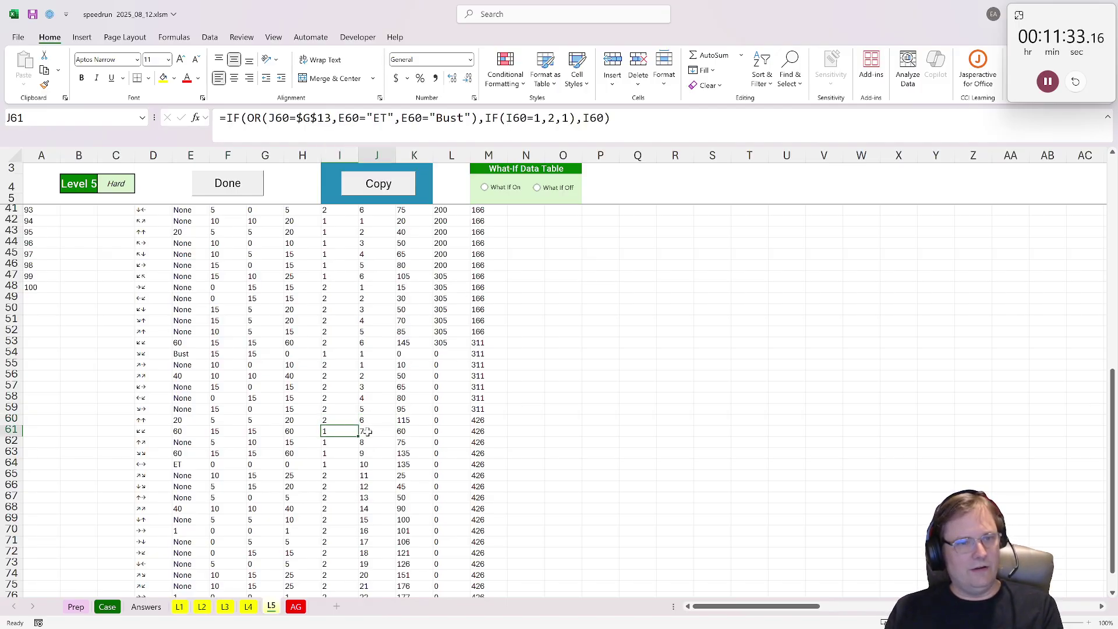
key(F2)
key(Escape)
key(Up)
key(Up)
key(Up)
key(Up)
key(Up)
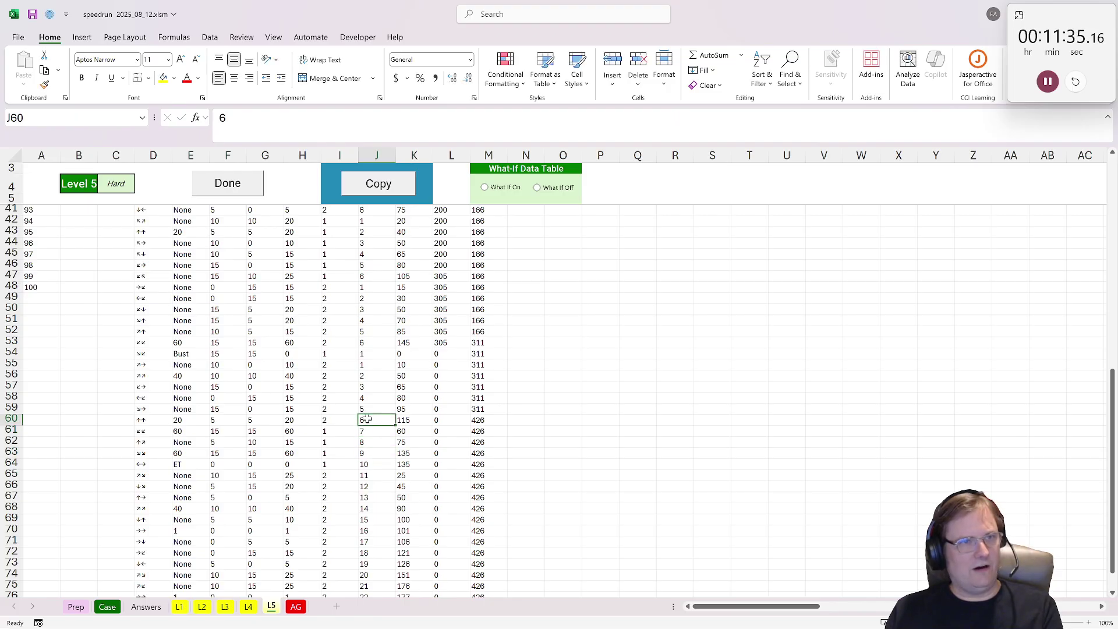
Step: Fill the Roll N formula from J19 down to row 77 and review the recalculated table
scroll(368, 397, up, 5)
scroll(369, 397, up, 7)
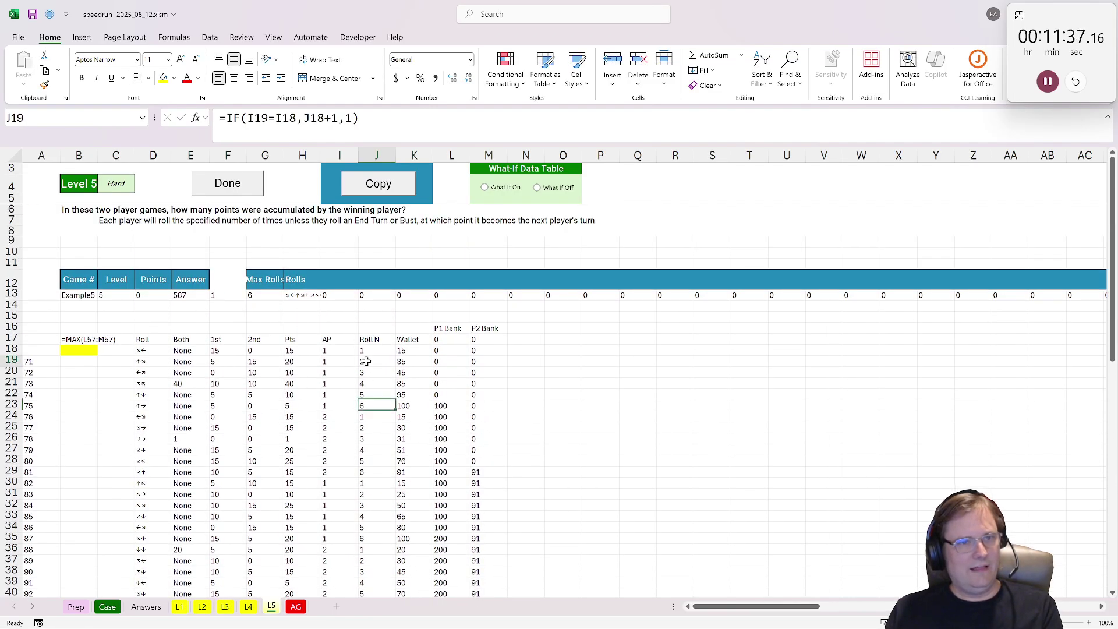
click(374, 361)
key(Up)
click(374, 364)
key(ctrl+shift+Down)
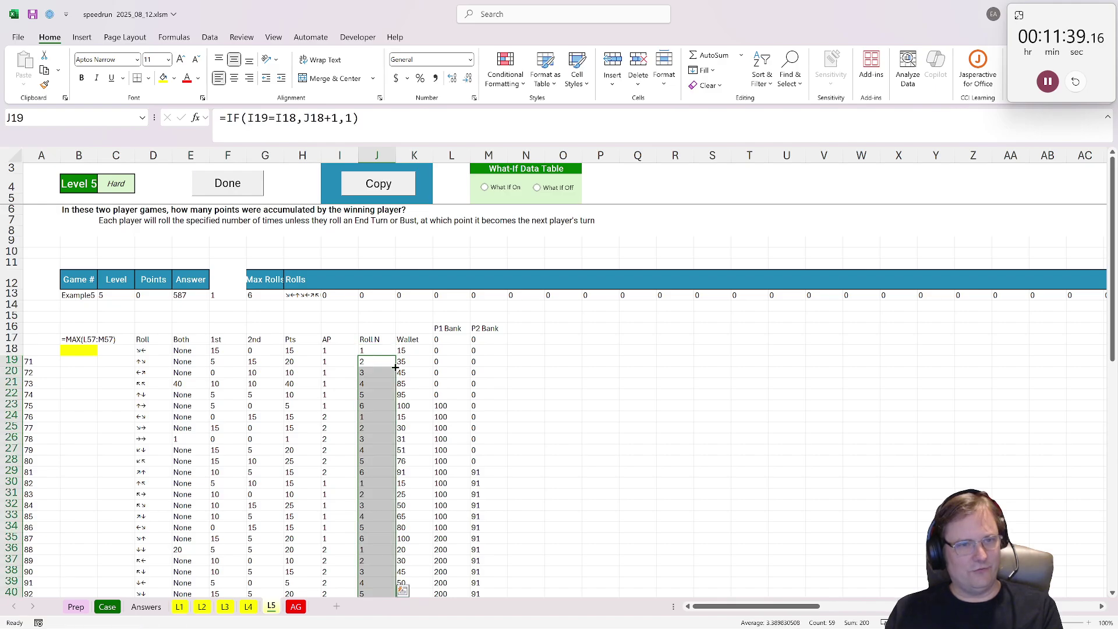
scroll(354, 382, up, 20)
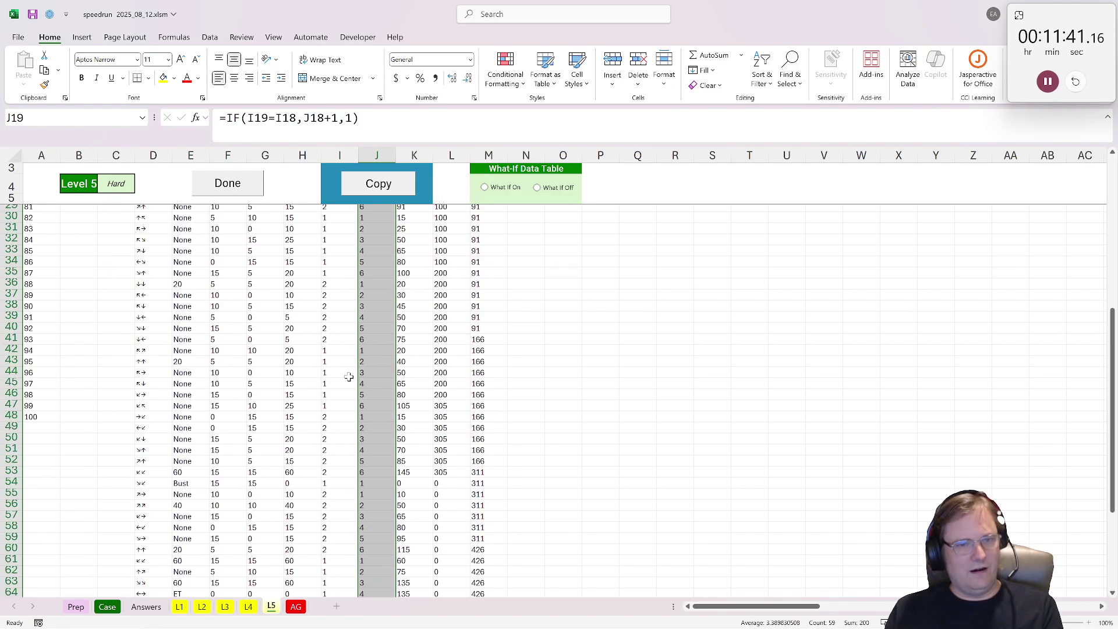
scroll(323, 406, down, 12)
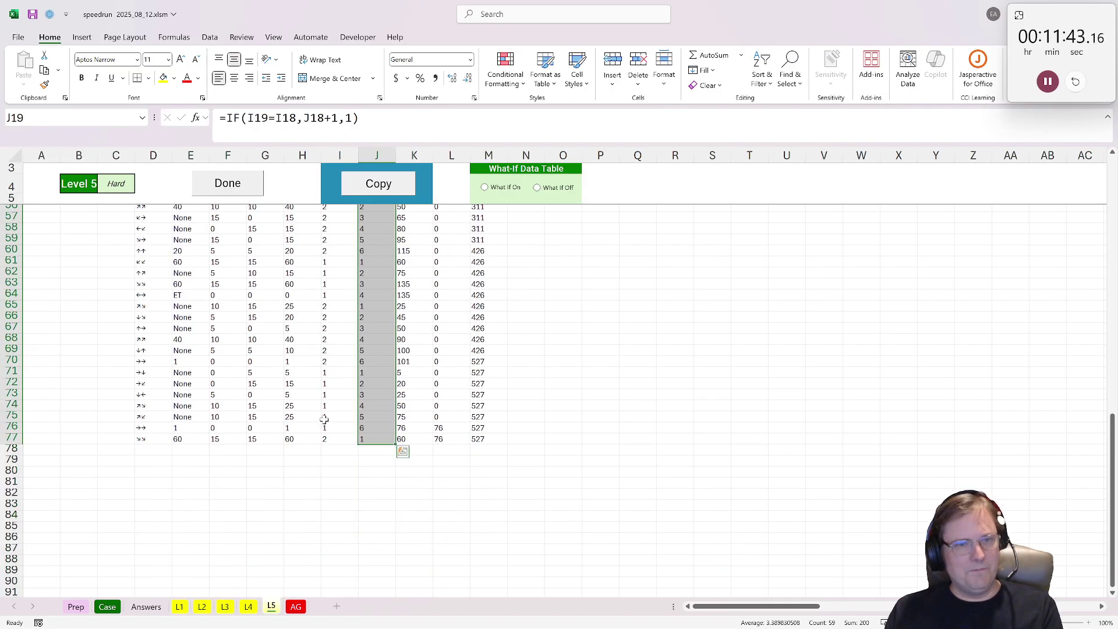
Step: Make the final roll's number in J77 reference the Max Rolls value in G13
click(365, 441)
text(=)
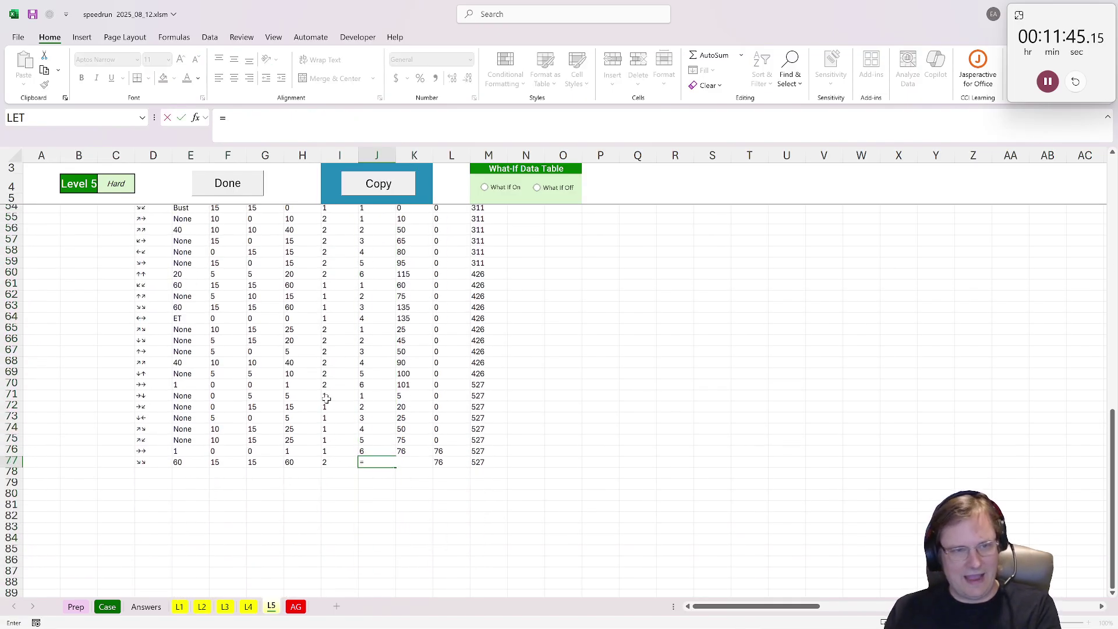
scroll(324, 399, up, 17)
click(251, 297)
key(Return)
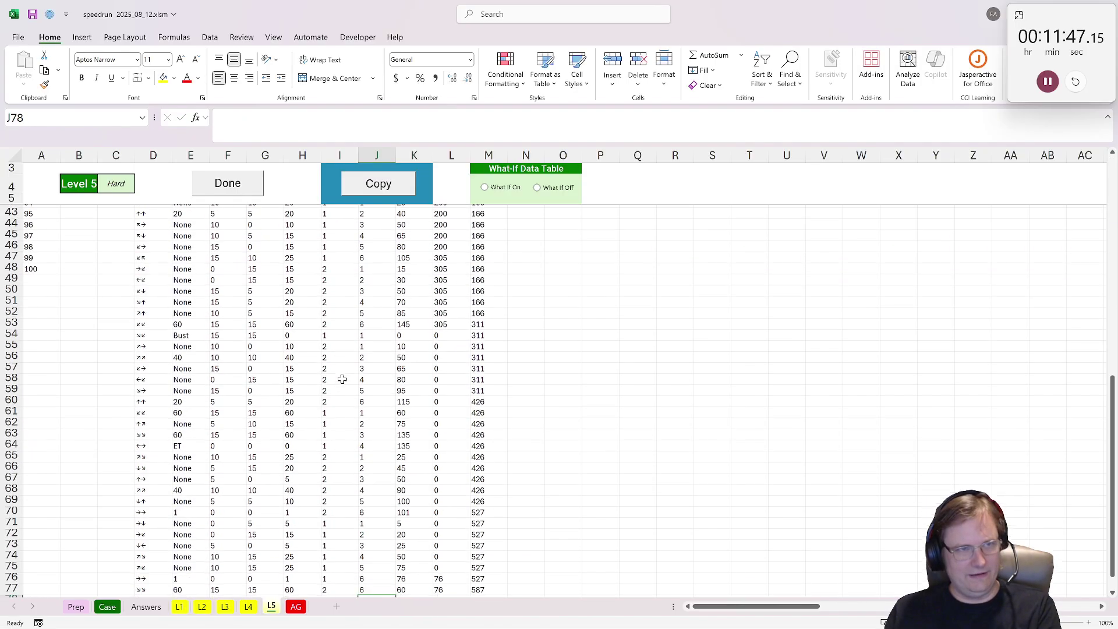
Step: Enter a MAX formula in the yellow answer cell B18 over the final P1 and P2 Bank values, L77:M77
scroll(381, 376, up, 19)
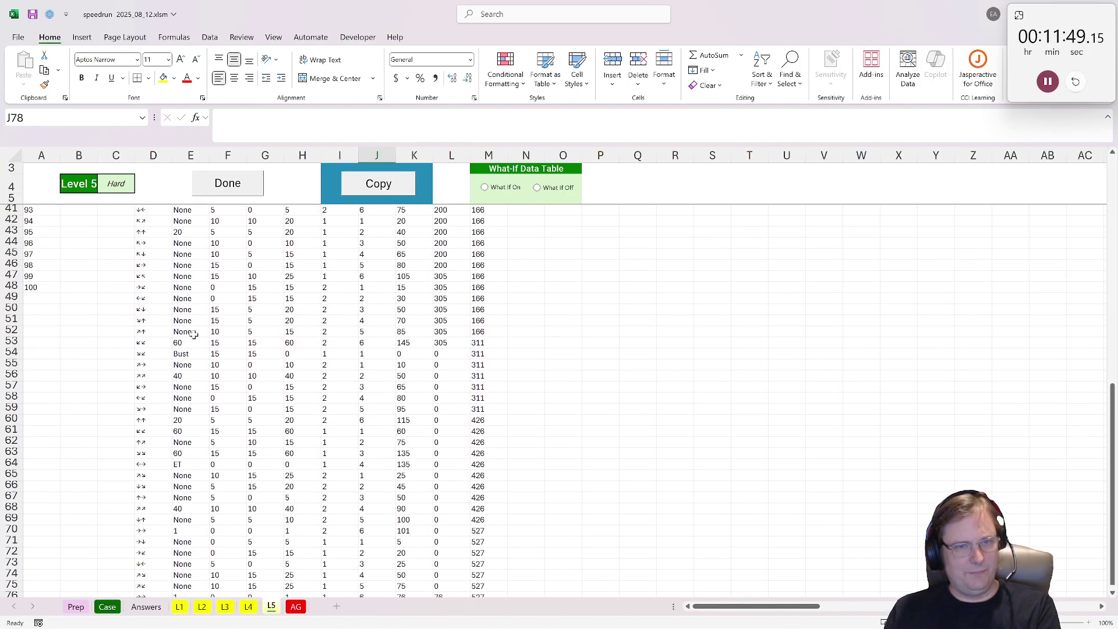
click(87, 352)
text(=max()
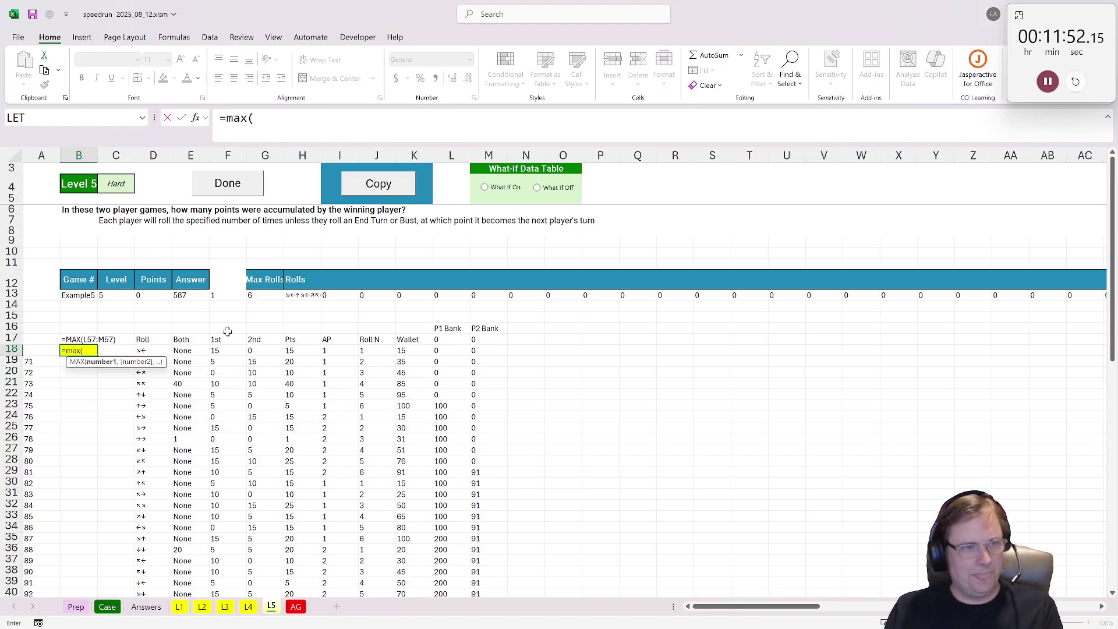
scroll(287, 352, down, 20)
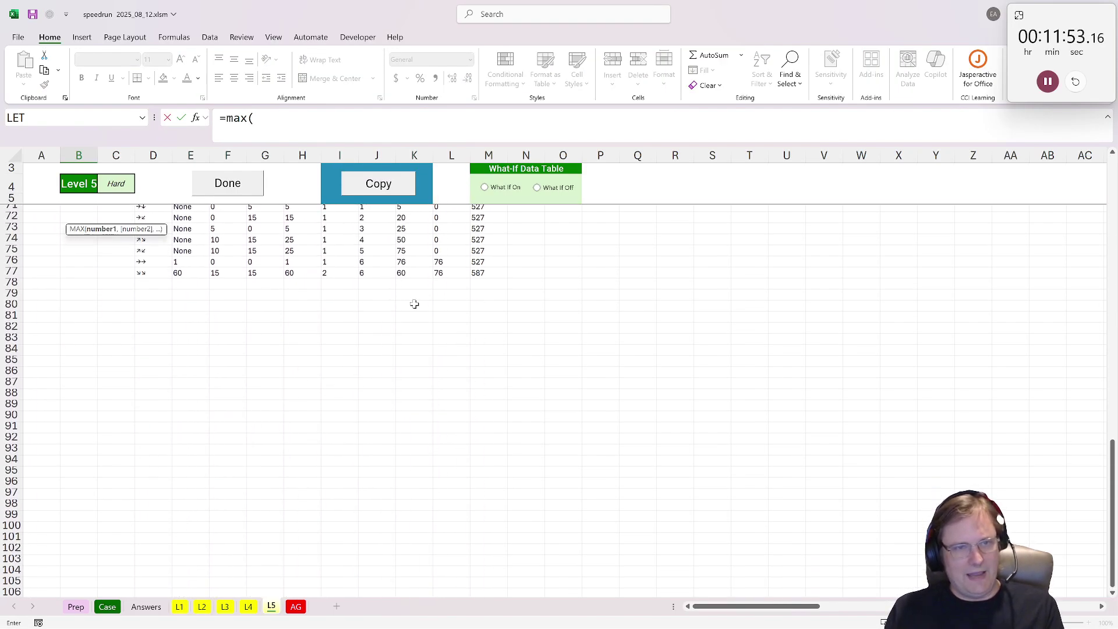
click(452, 272)
drag(473, 273, 486, 273)
key(Return)
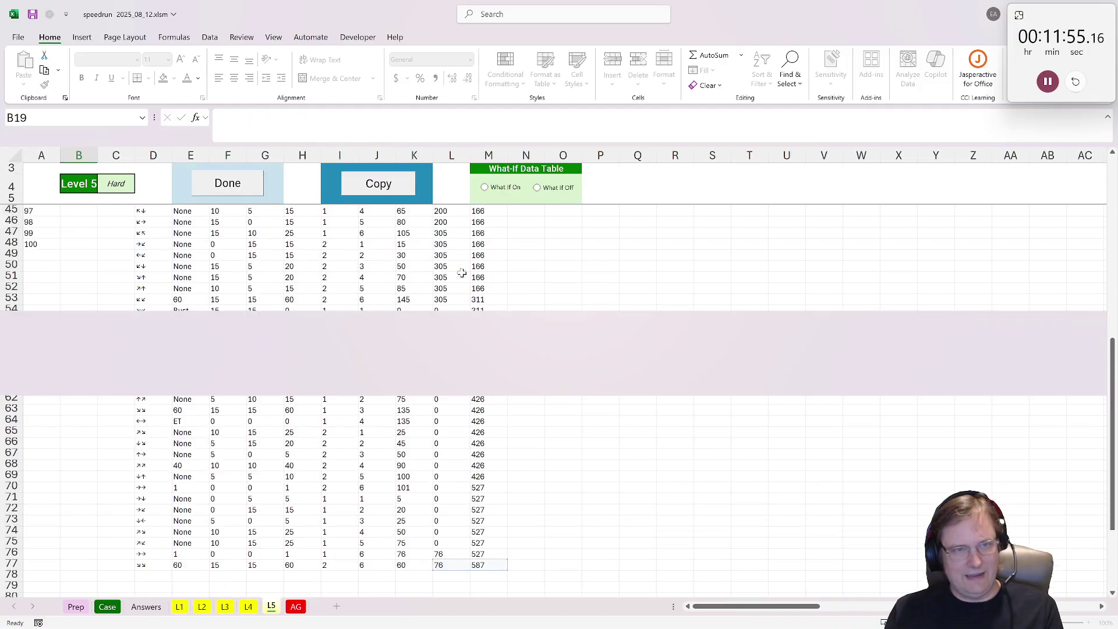
Step: Submit the Level 5 answers as done and check them on the Case sheet
click(239, 187)
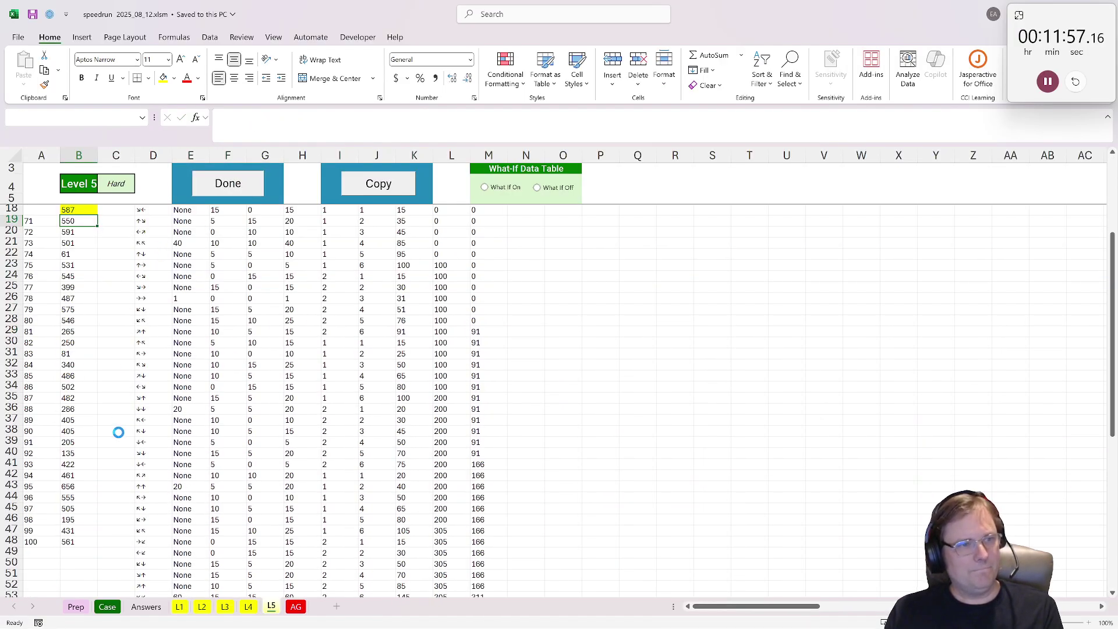
click(107, 606)
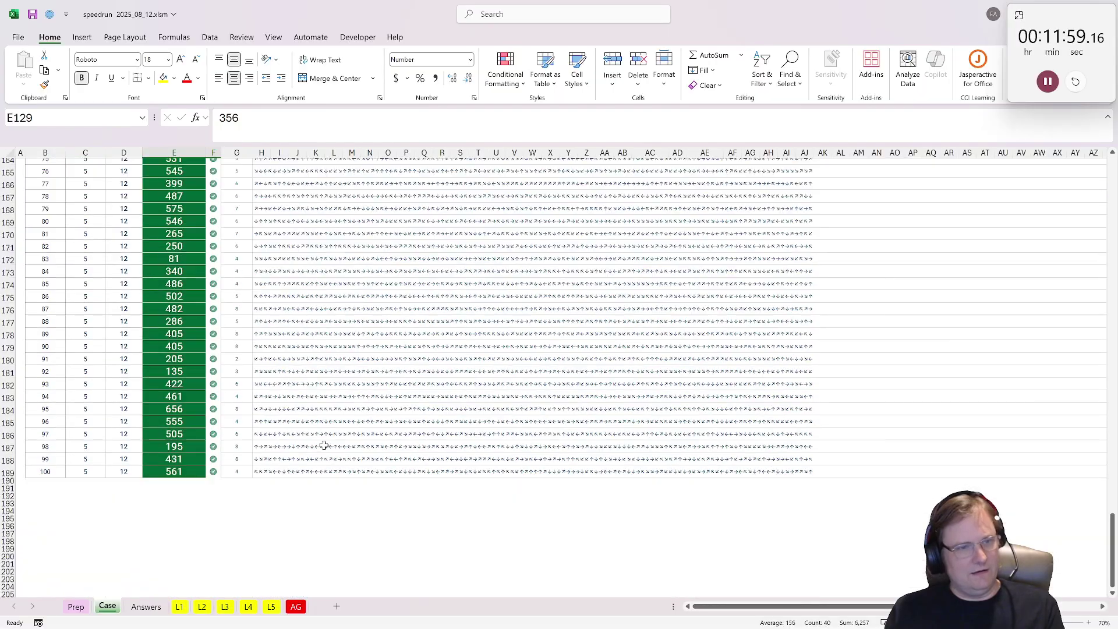
Step: Go to the Bonus Questions on the Case sheet and select the Bonus 1 answer cell, E28
scroll(324, 445, up, 3)
scroll(324, 446, up, 20)
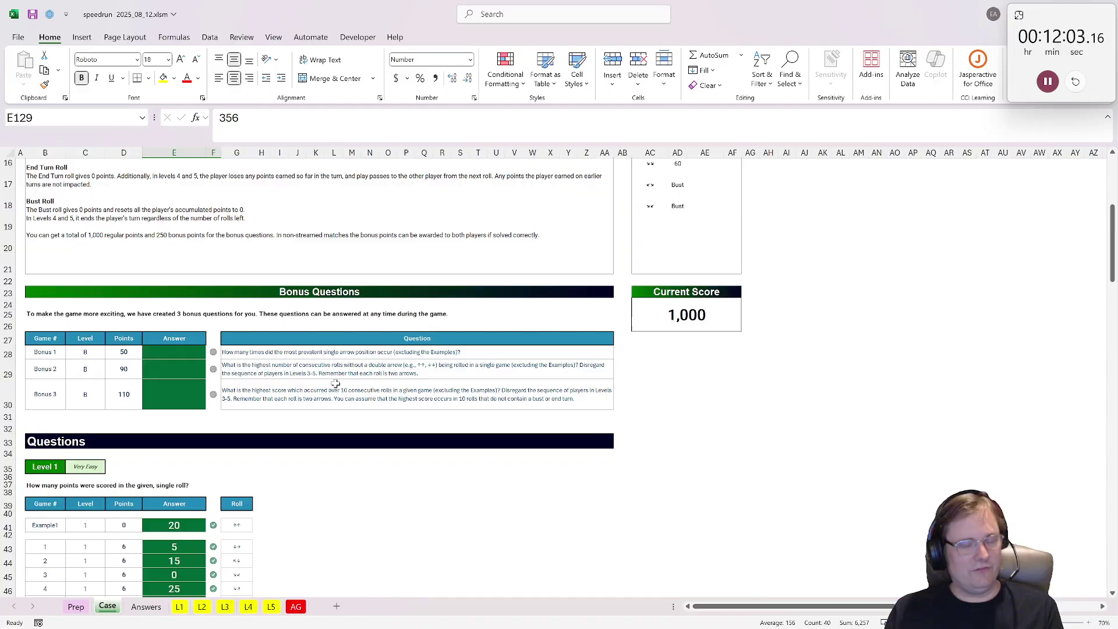
scroll(265, 372, down, 1)
click(170, 328)
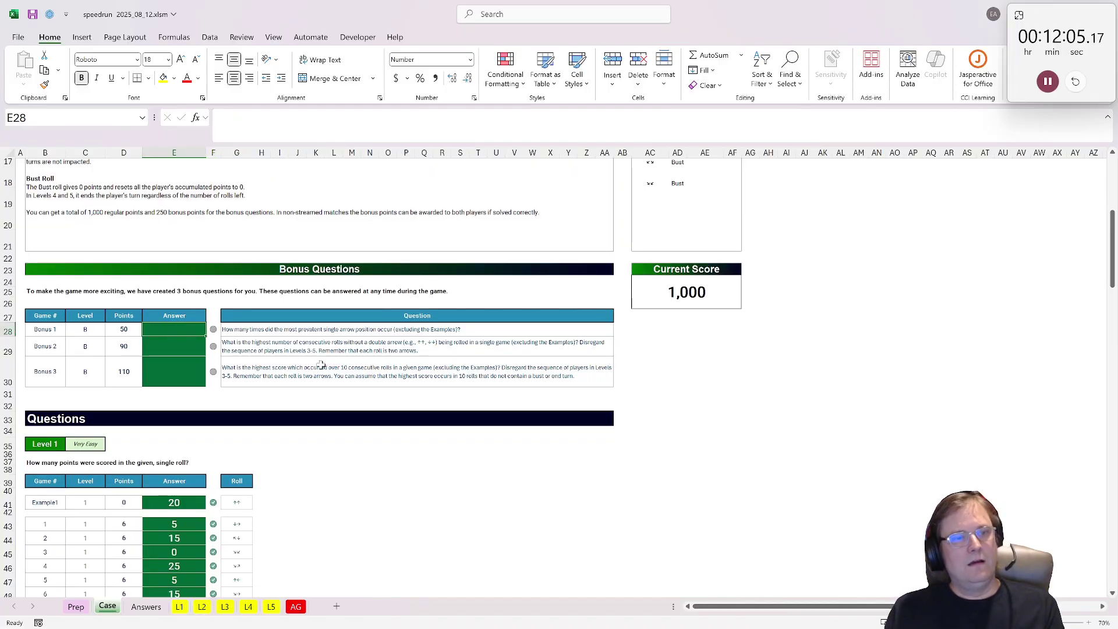
Step: On the AG sheet, copy the Level 5 arrow strings from G71:G100 into column F starting at F71, and widen column F to fit them
click(295, 607)
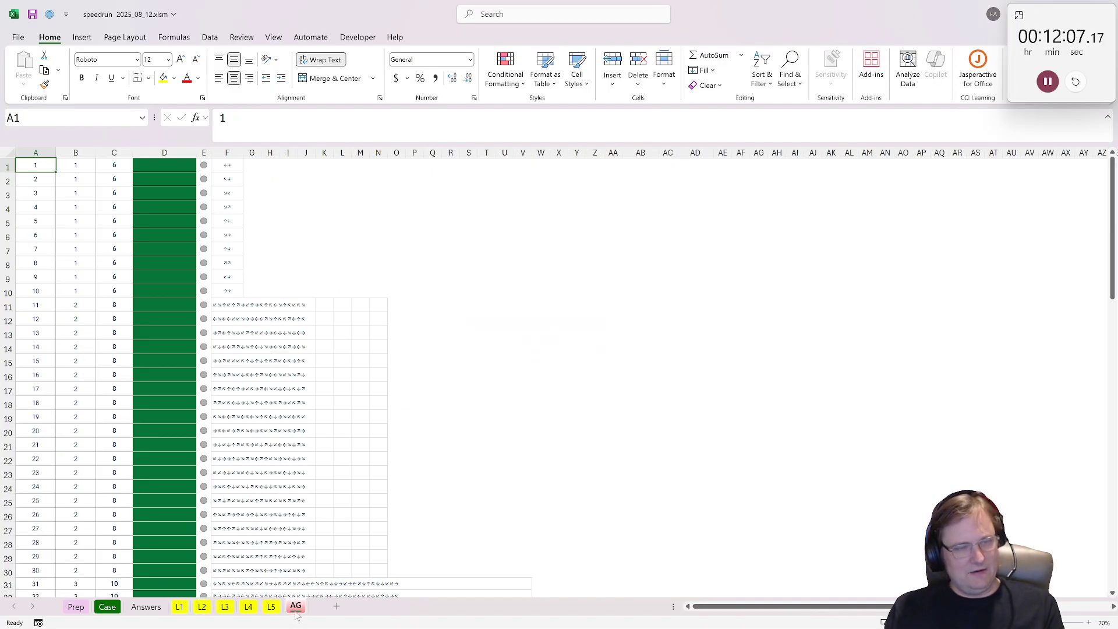
scroll(194, 472, down, 18)
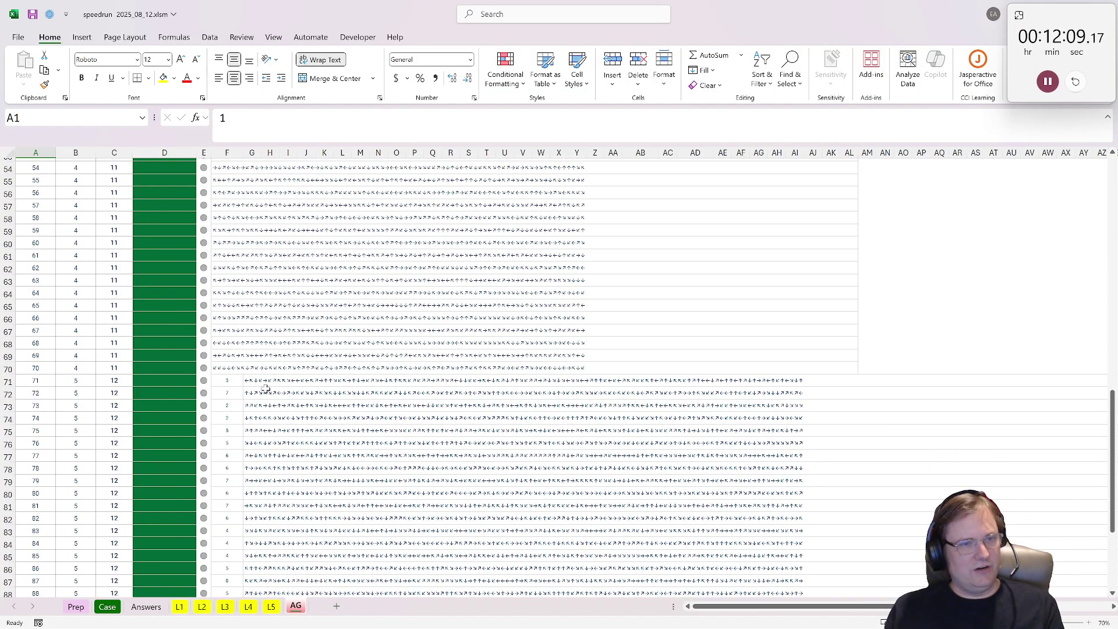
click(259, 386)
key(ctrl+shift+Down)
key(ctrl+c)
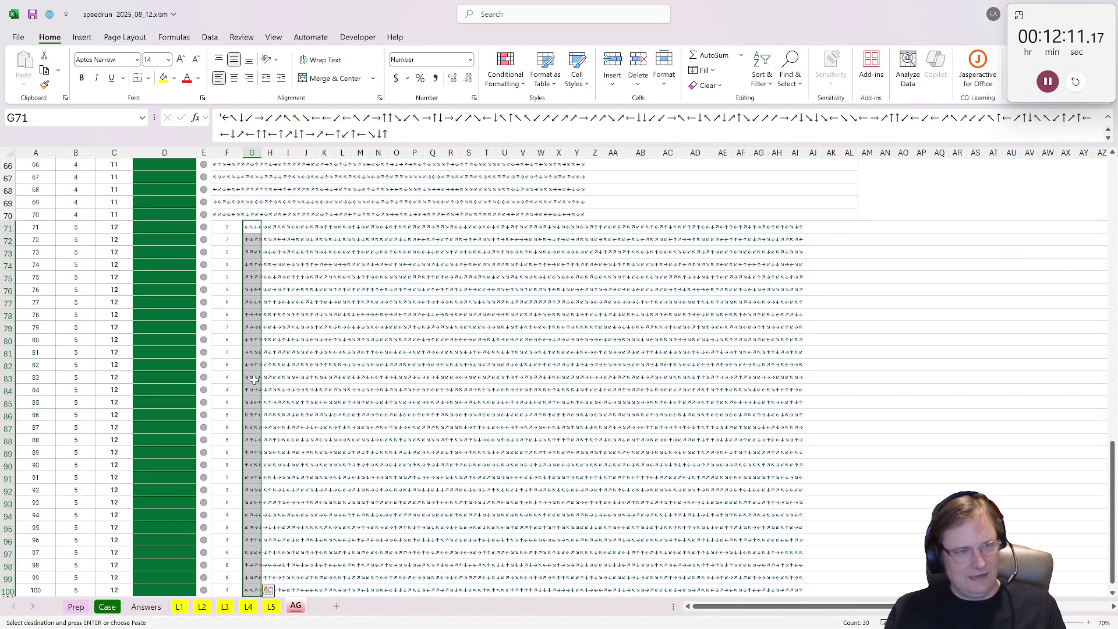
click(228, 227)
key(Return)
scroll(283, 267, up, 19)
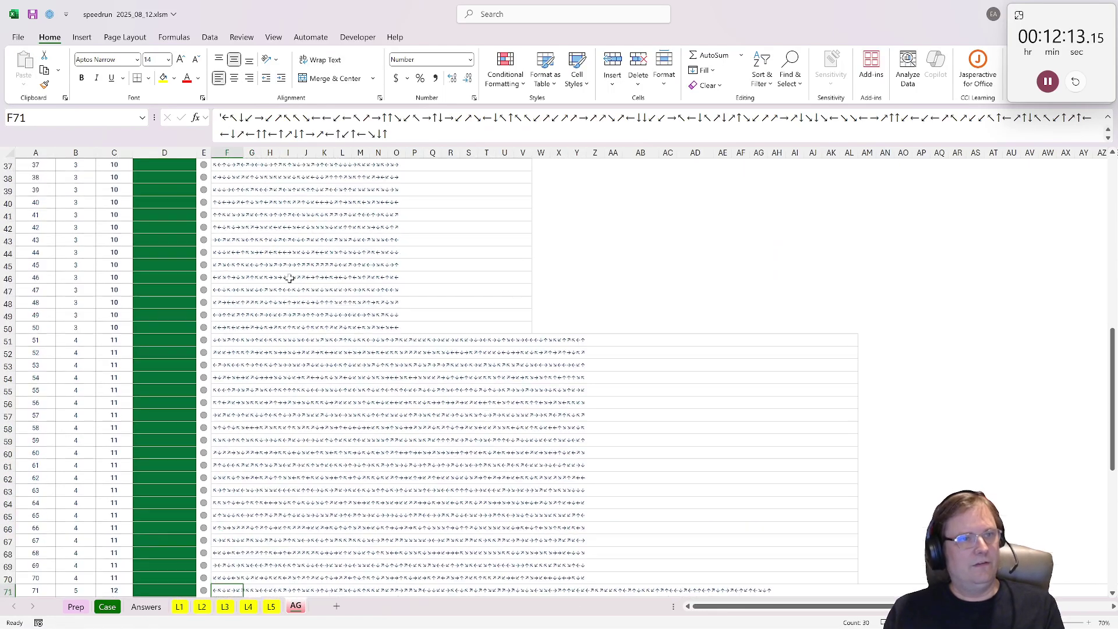
drag(245, 152, 783, 153)
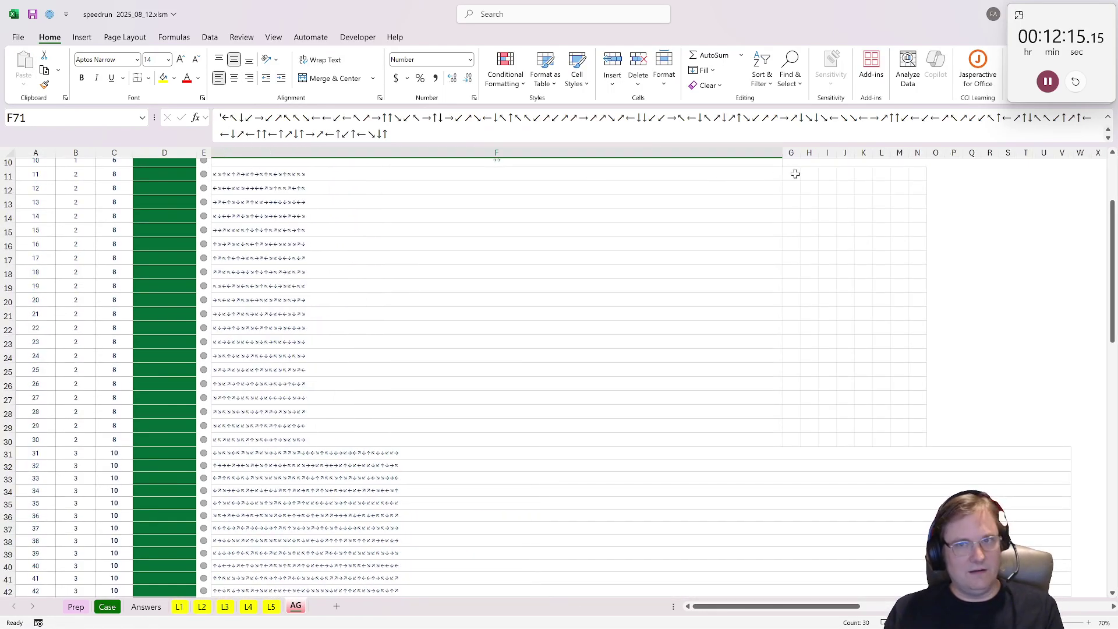
Step: Enter the formula =str2arr(F1) in G1 to split the first arrow string into single arrows
click(793, 165)
scroll(767, 274, up, 3)
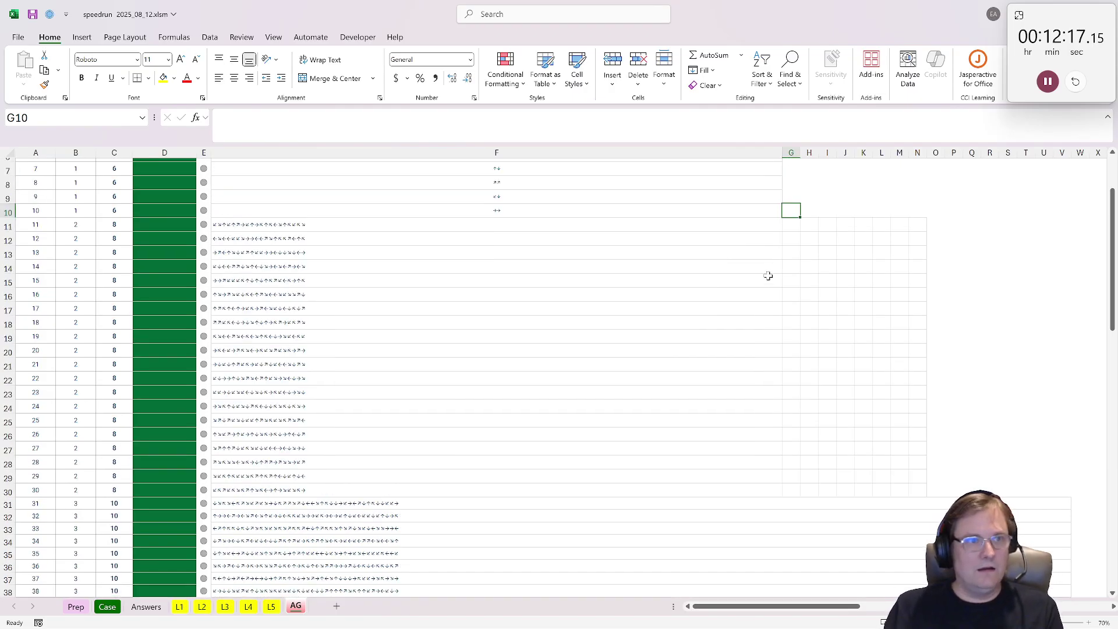
click(788, 165)
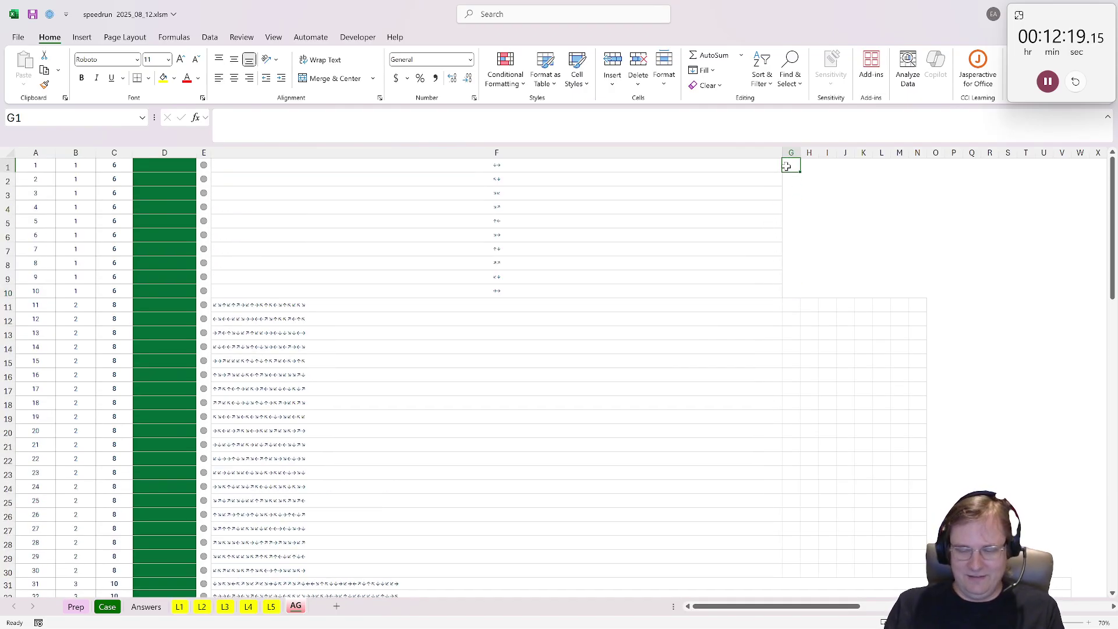
text(=str2)
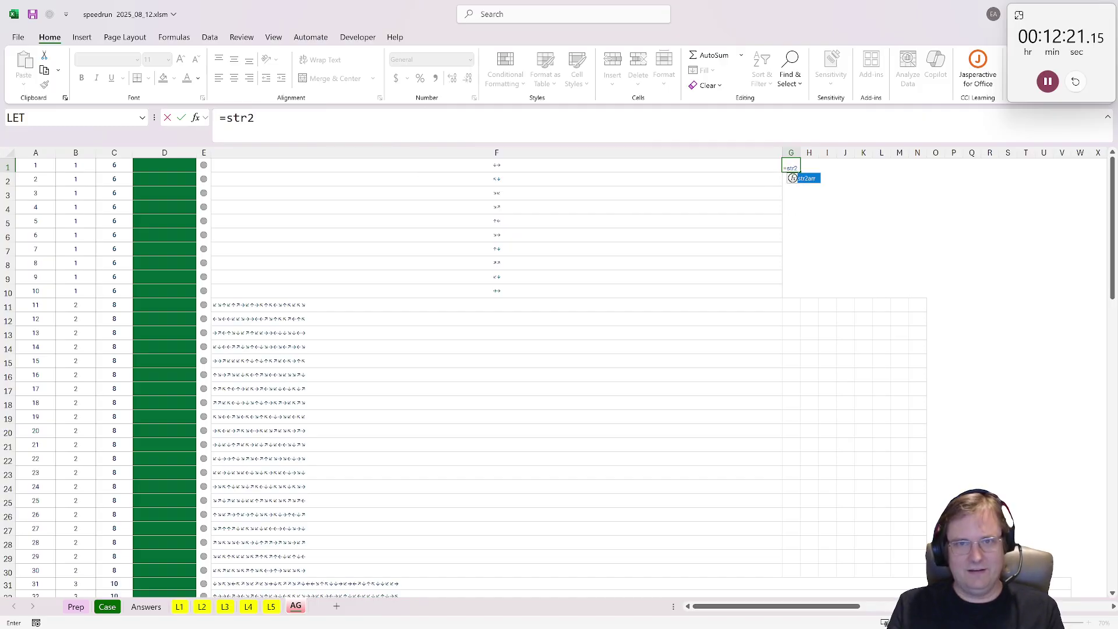
text(a)
key(Tab)
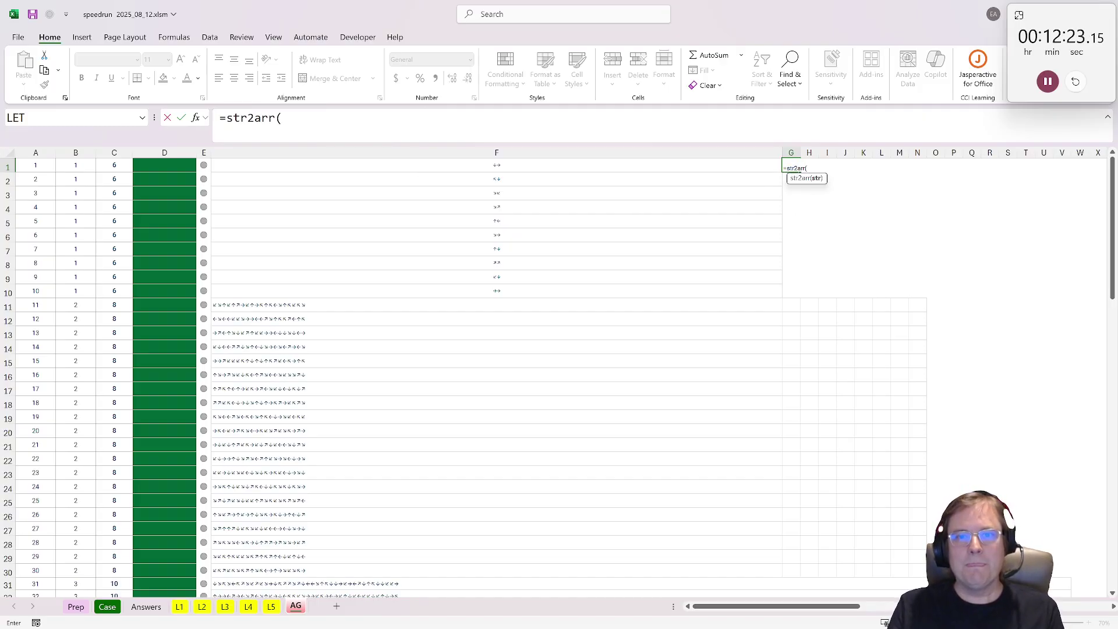
click(703, 164)
key(Return)
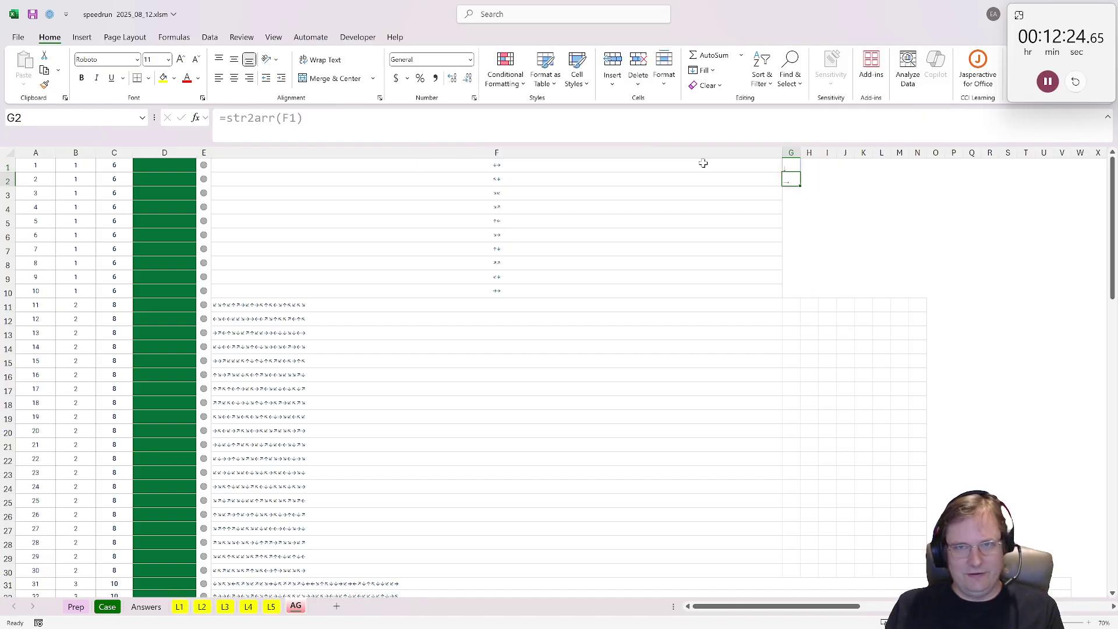
Step: Wrap the G1 formula in TOROW so it reads =TOROW(str2arr(F1))
click(786, 161)
click(226, 118)
text(to)
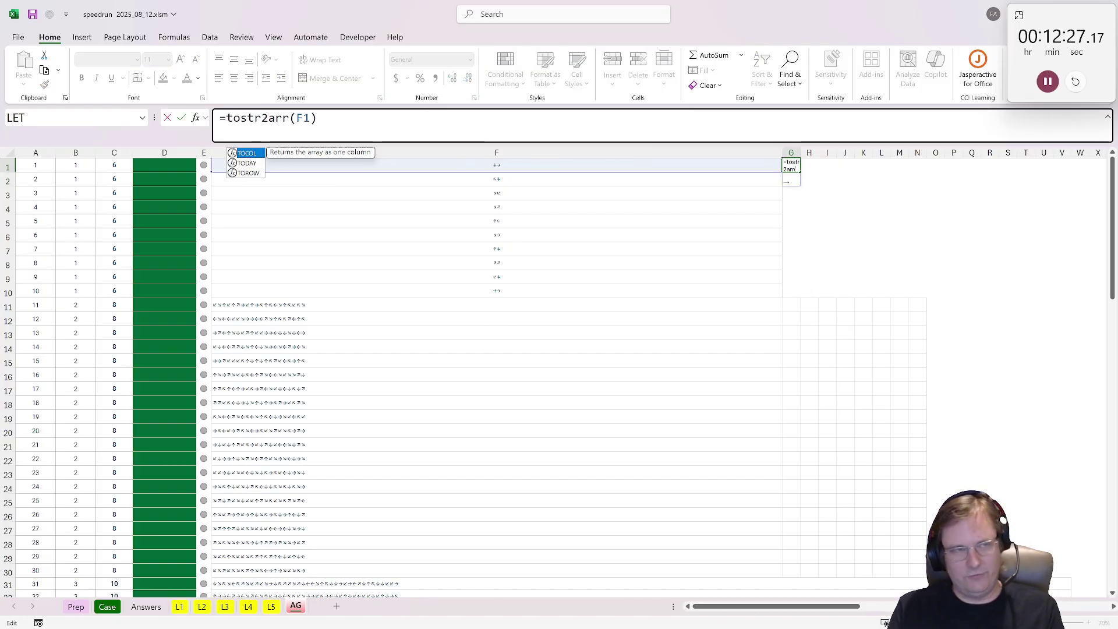
text(row)
key(Tab)
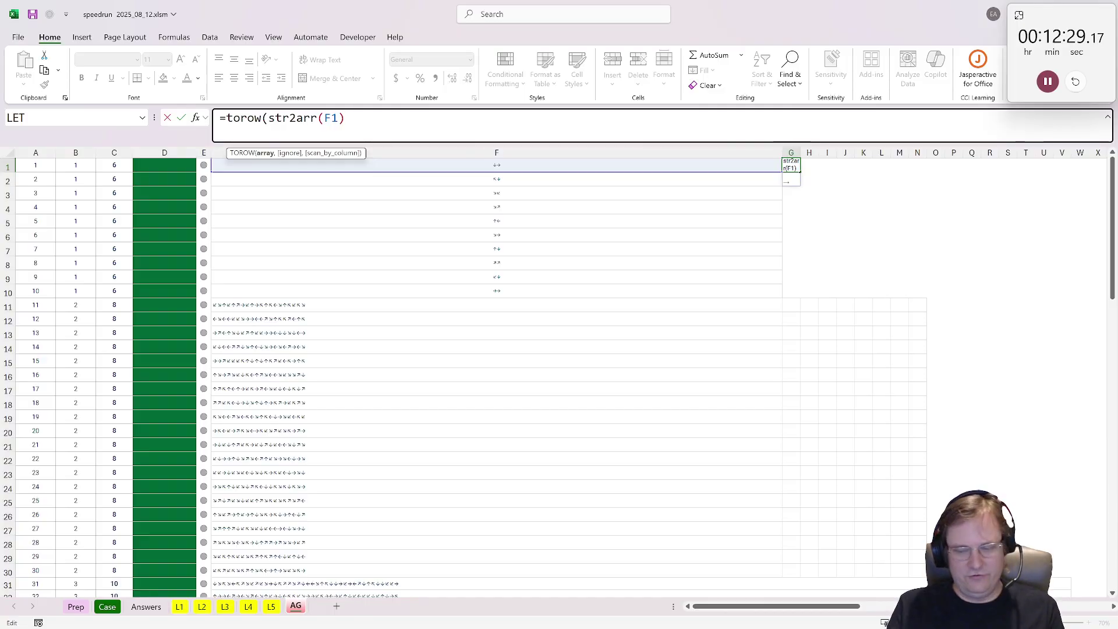
key(ctrl+Return)
Step: Copy the TOROW formula from G1 down column G to row 100
key(ctrl+c)
scroll(787, 395, down, 20)
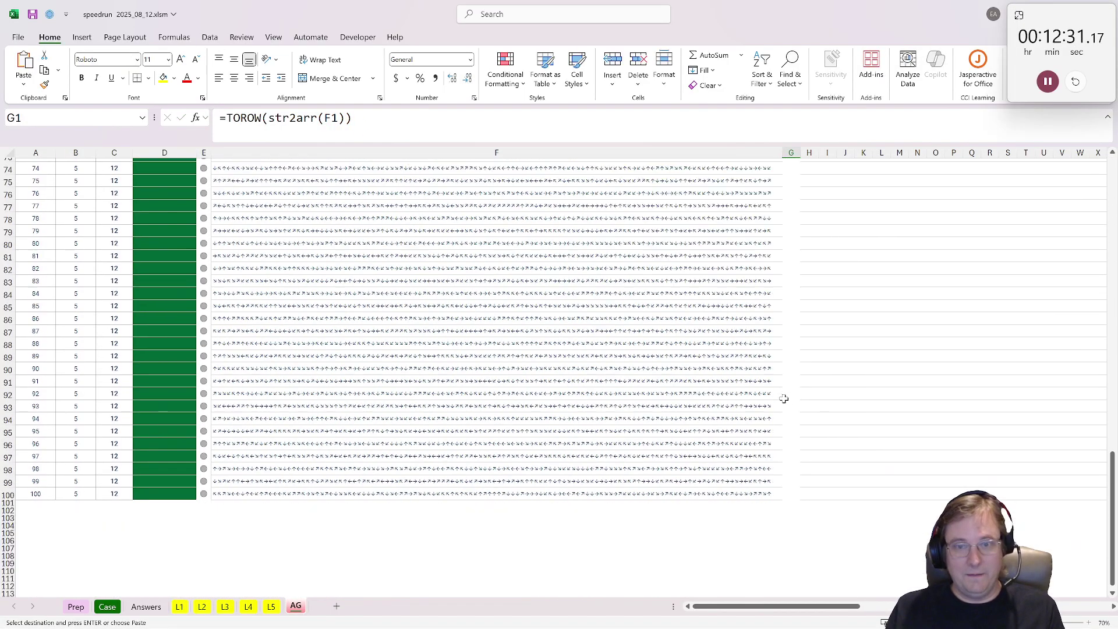
scroll(785, 398, down, 4)
scroll(786, 397, up, 1)
shift+click(791, 354)
key(ctrl+v)
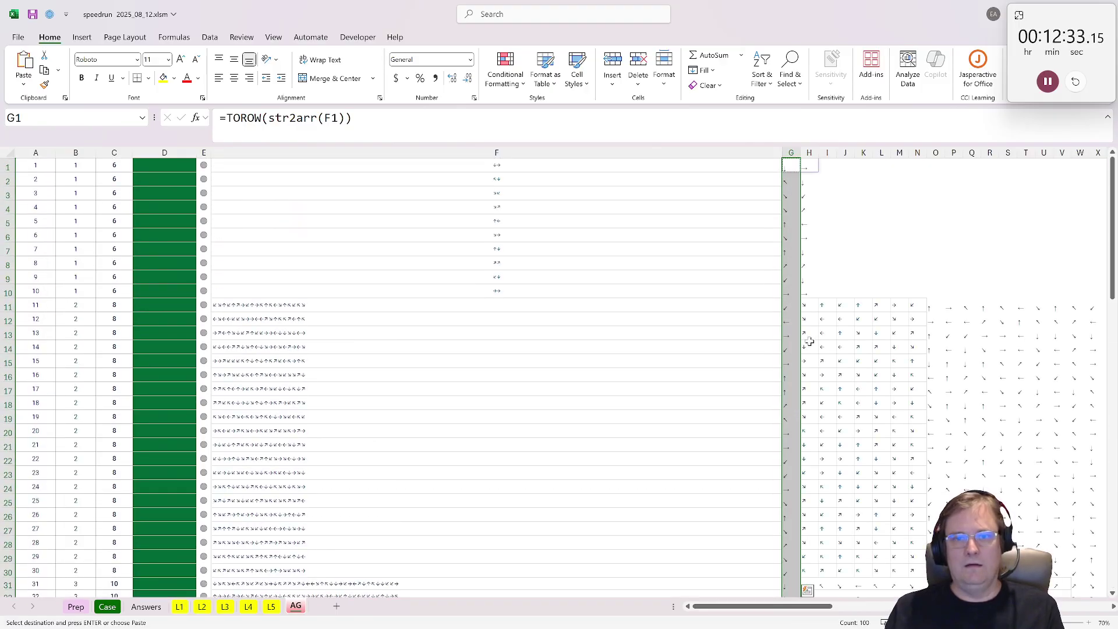
Step: Select the split arrows from G1 to the end of the used range and run the frequency_table macro on them
click(792, 162)
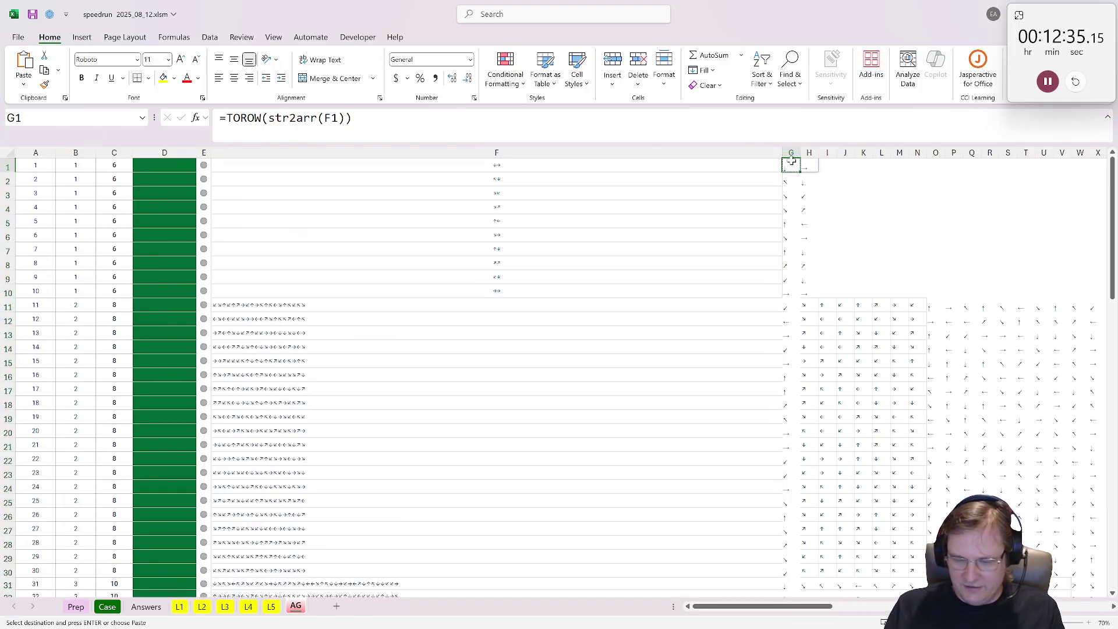
key(ctrl+shift+End)
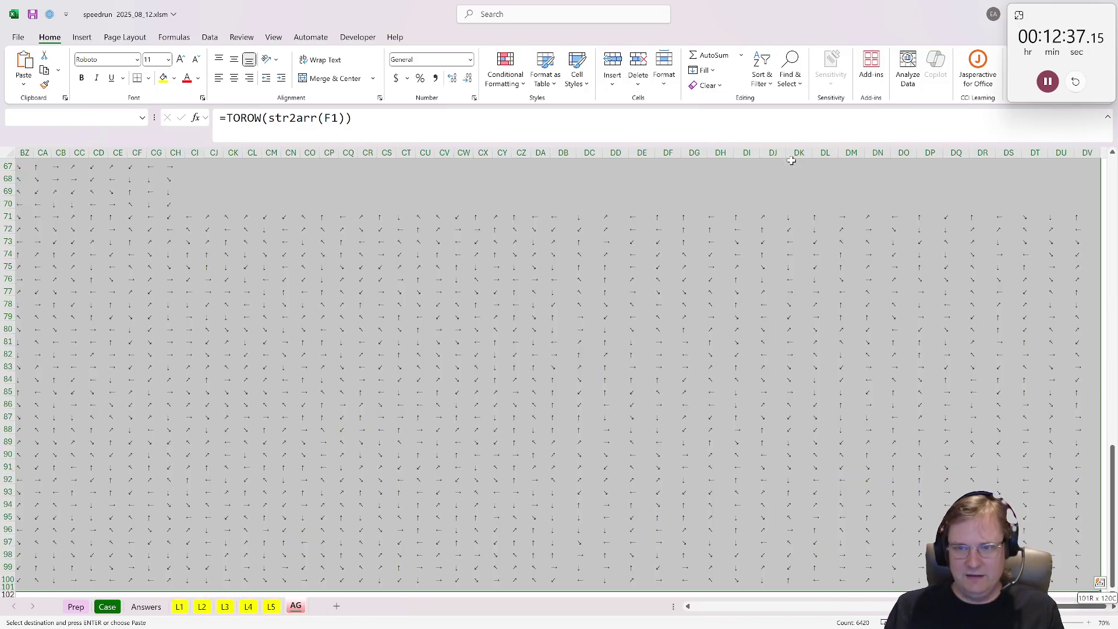
click(357, 37)
click(50, 67)
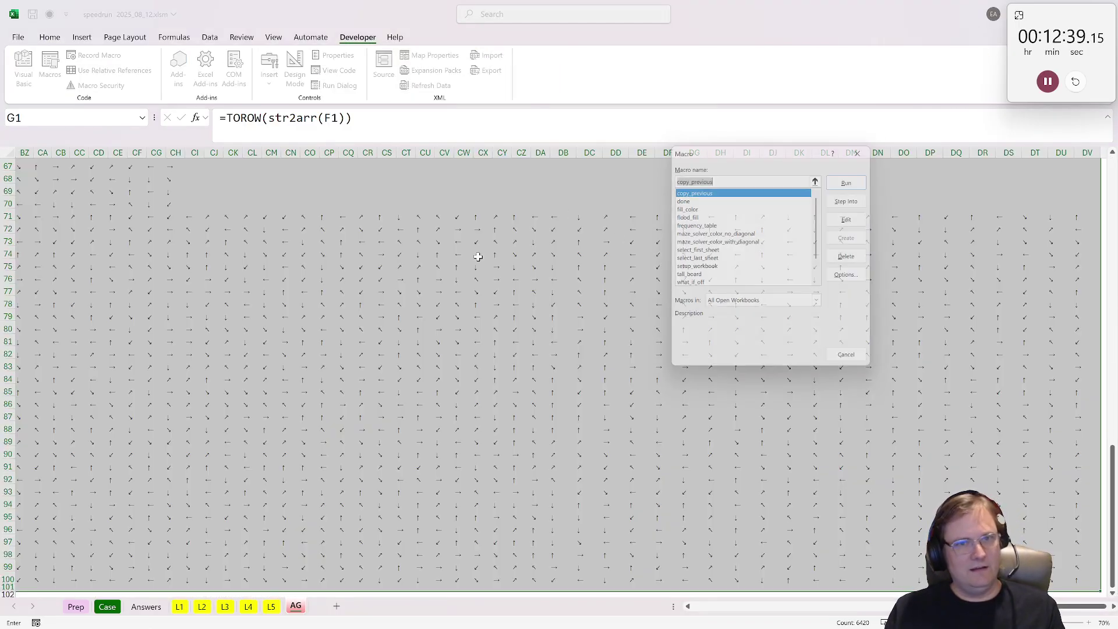
click(702, 224)
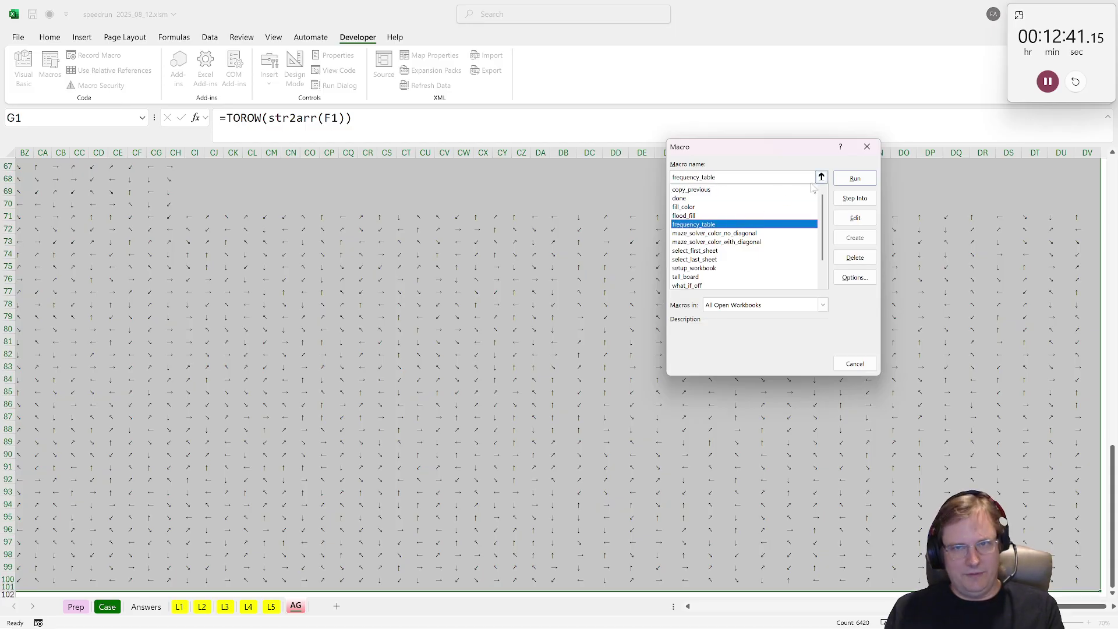
click(854, 178)
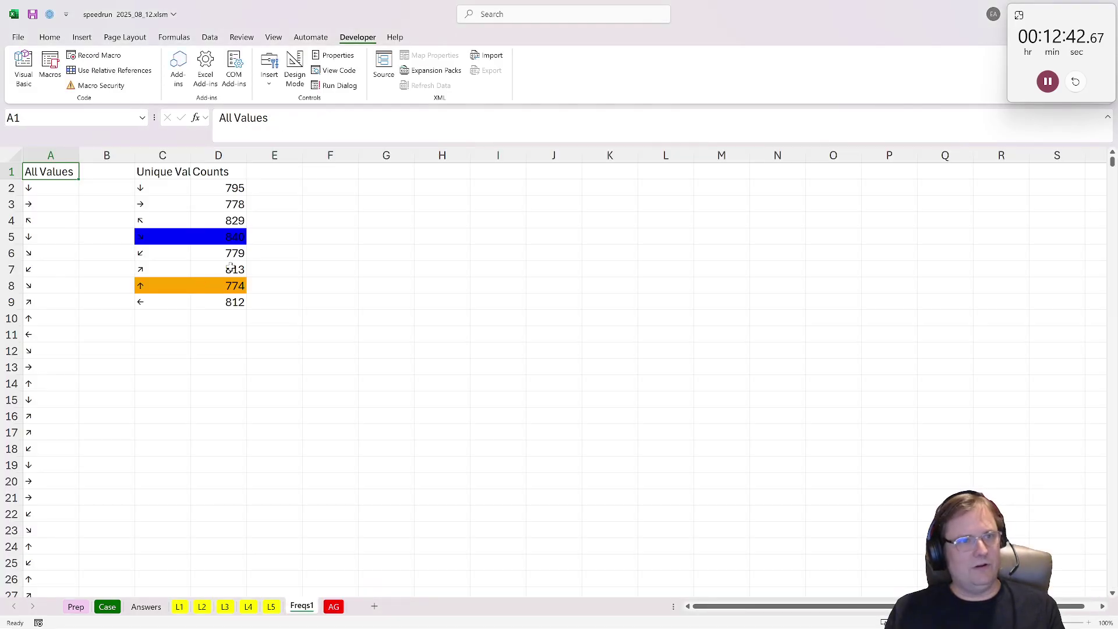
Step: Copy the blue-highlighted highest count from Freqs1 into the Bonus 1 answer, E28, on the Case sheet and open the Bonus 2 question text
click(235, 238)
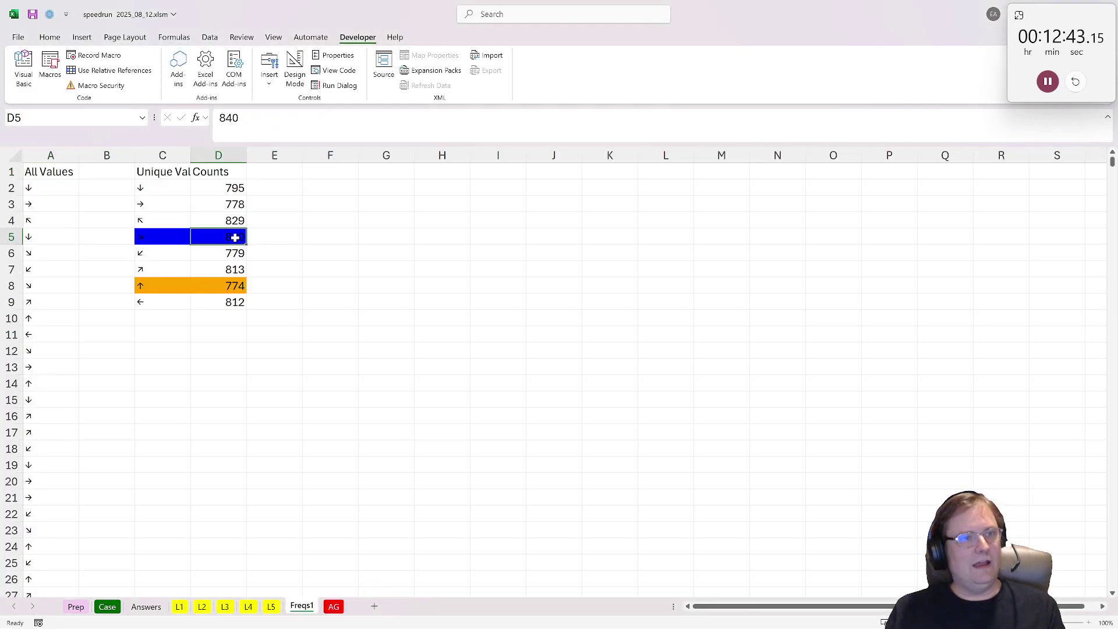
key(ctrl+c)
click(107, 606)
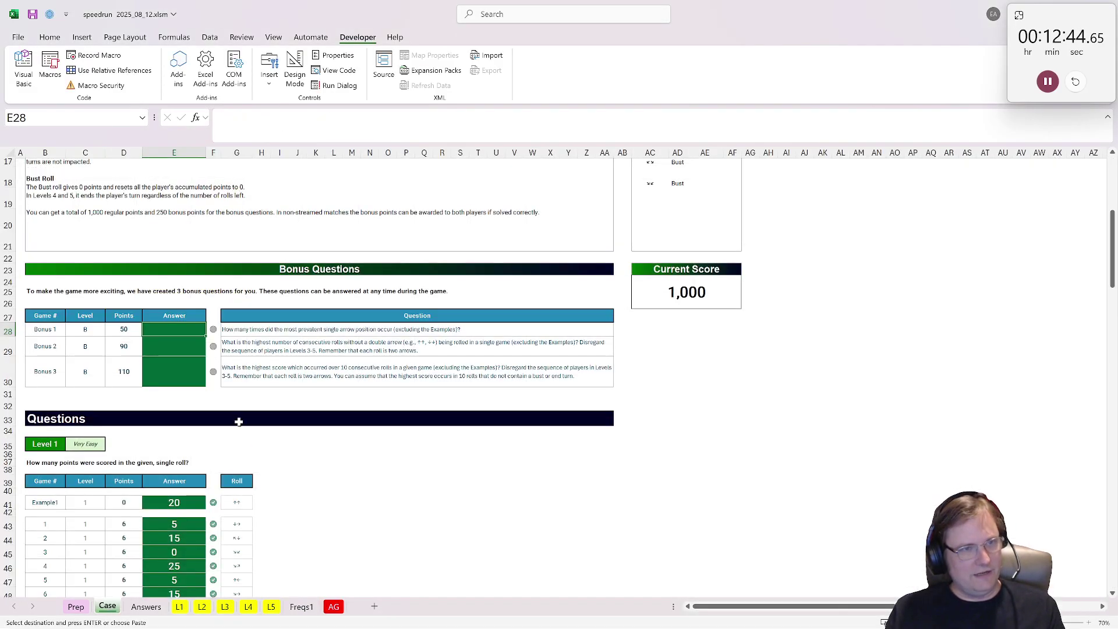
key(ctrl+v)
click(182, 344)
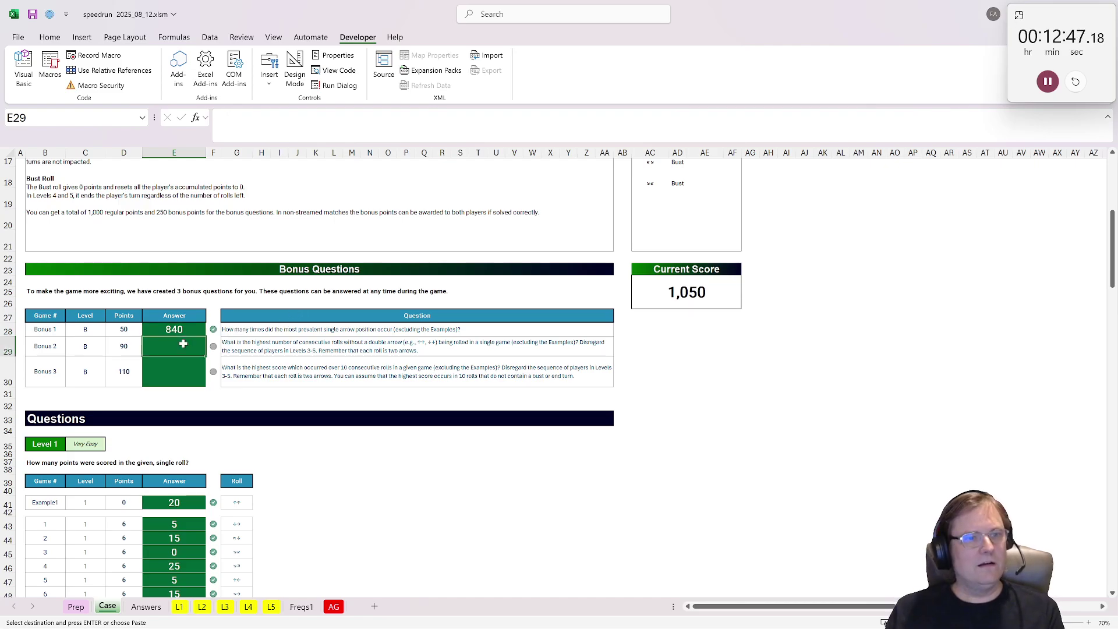
click(340, 344)
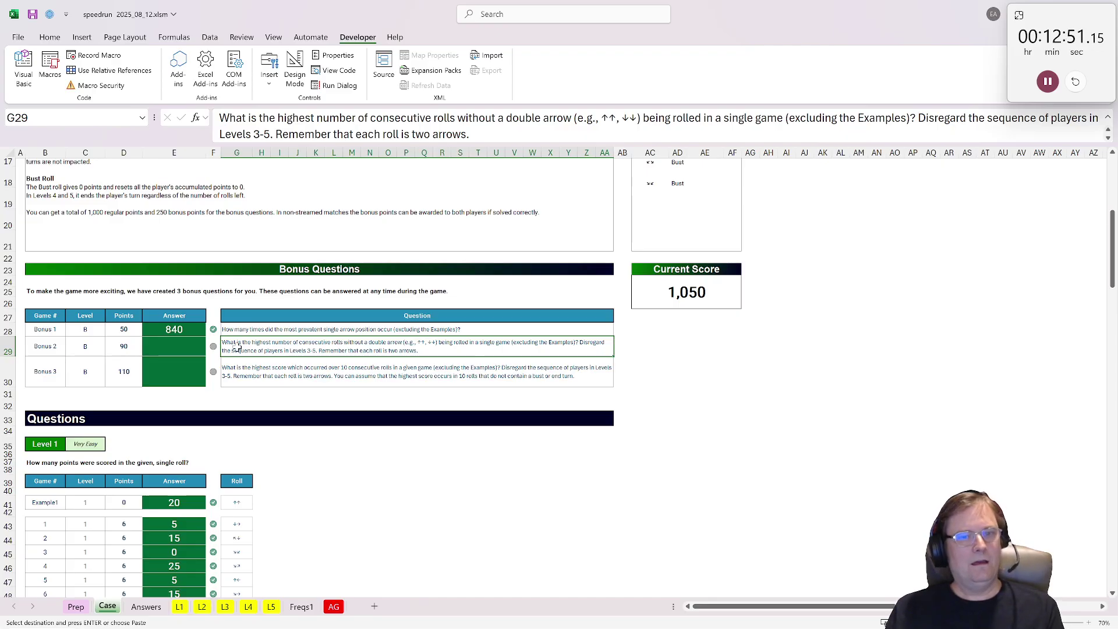
Step: Copy the Level 2 to 5 arrow strings in F11:F100 of the AG sheet to a new worksheet, starting at A4
click(303, 607)
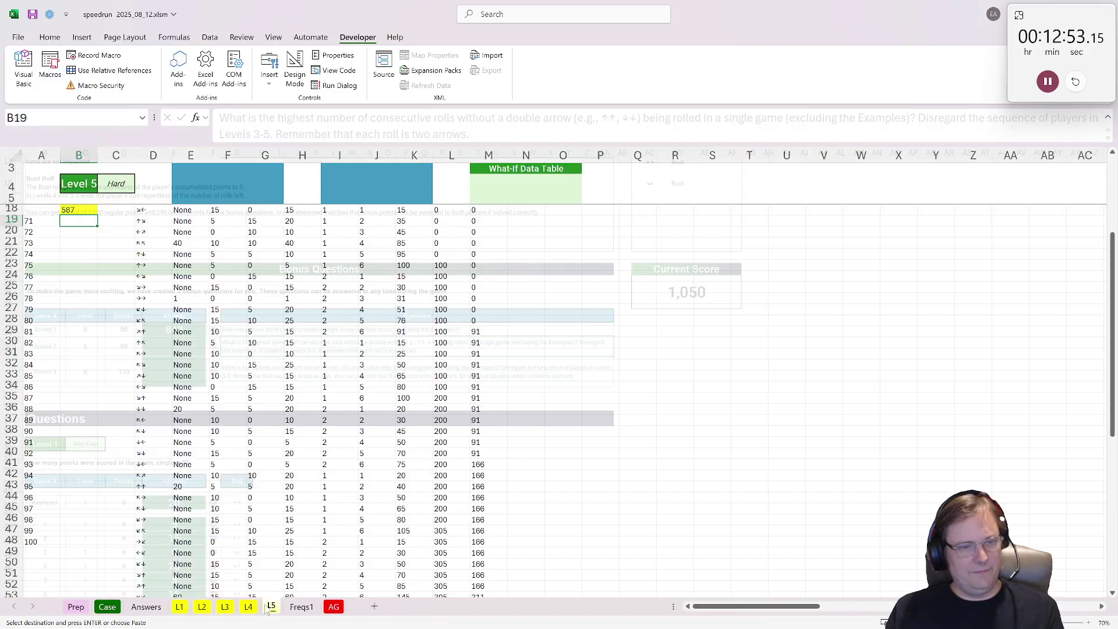
key(ctrl+Page_Down)
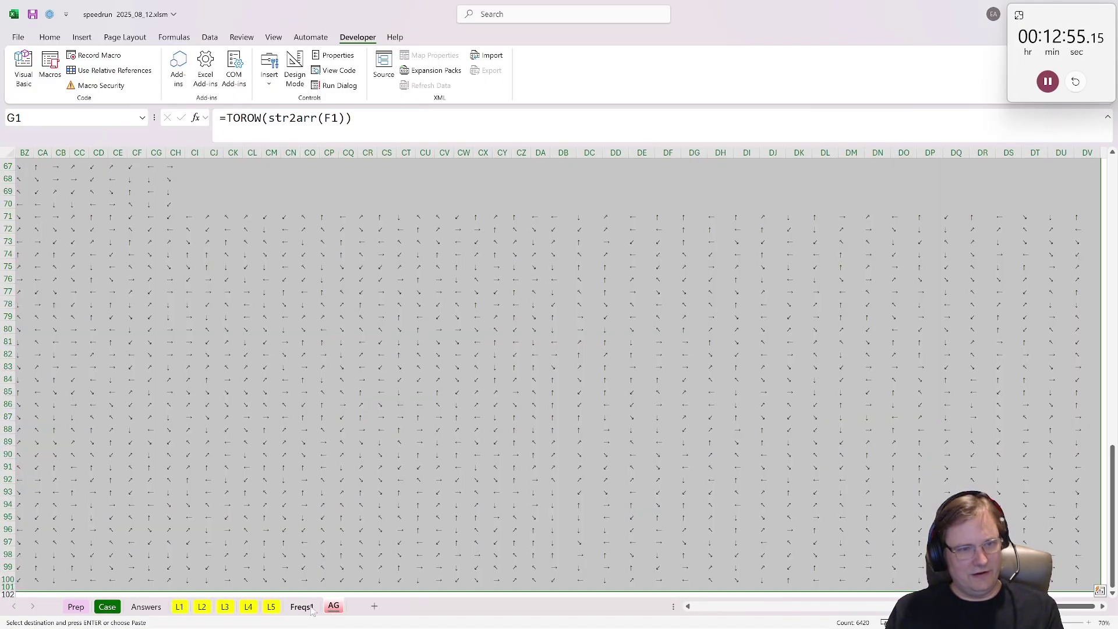
drag(393, 428, 34, 429)
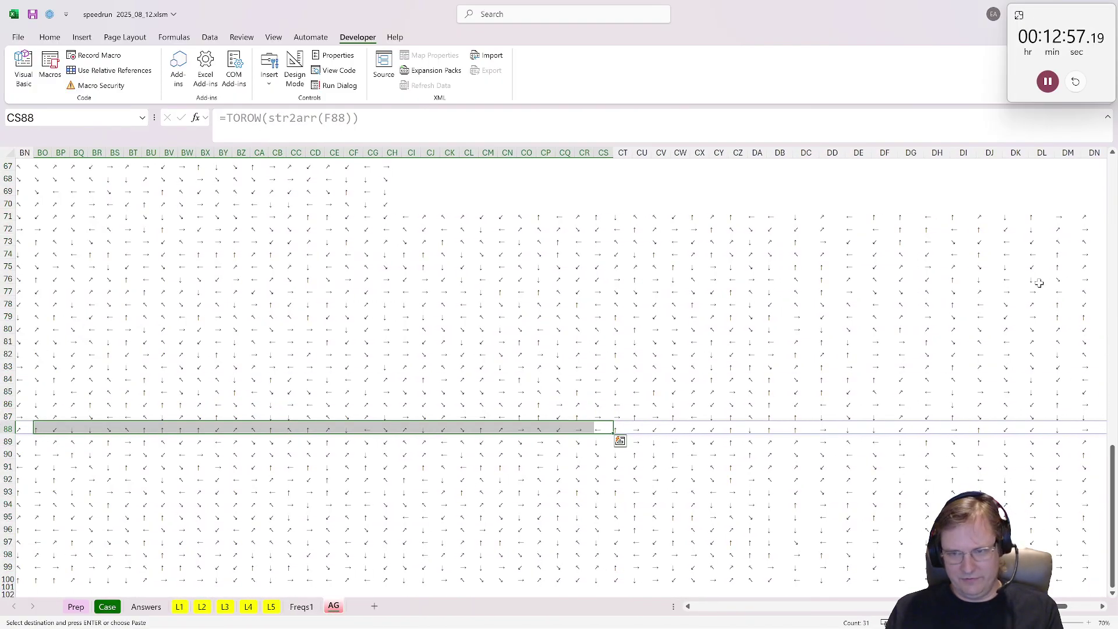
drag(997, 606, 621, 608)
scroll(586, 527, up, 11)
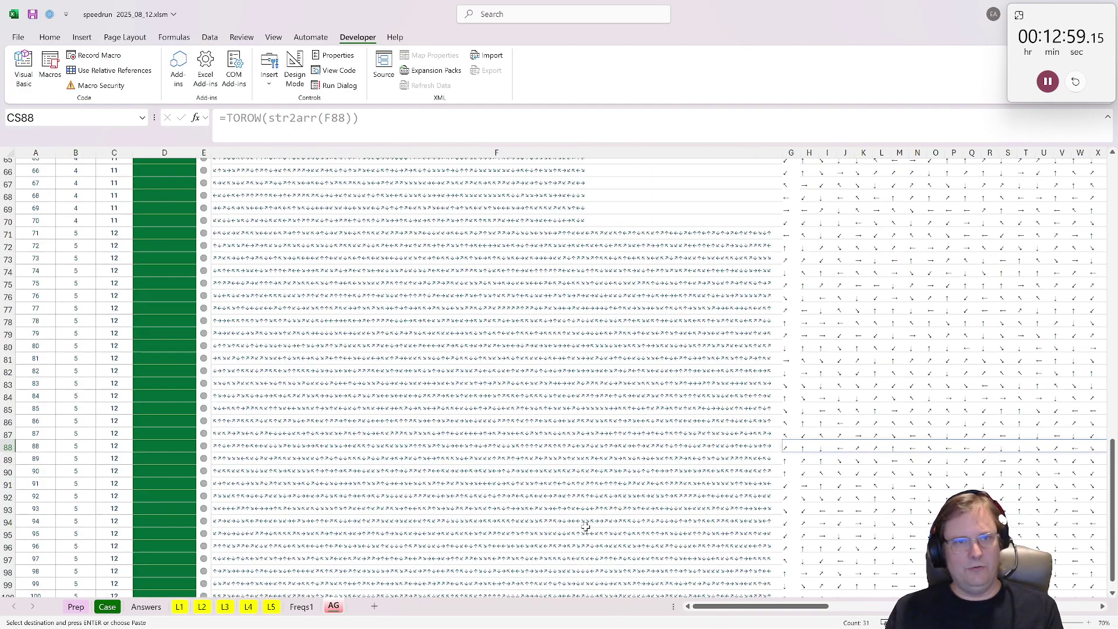
scroll(265, 411, up, 11)
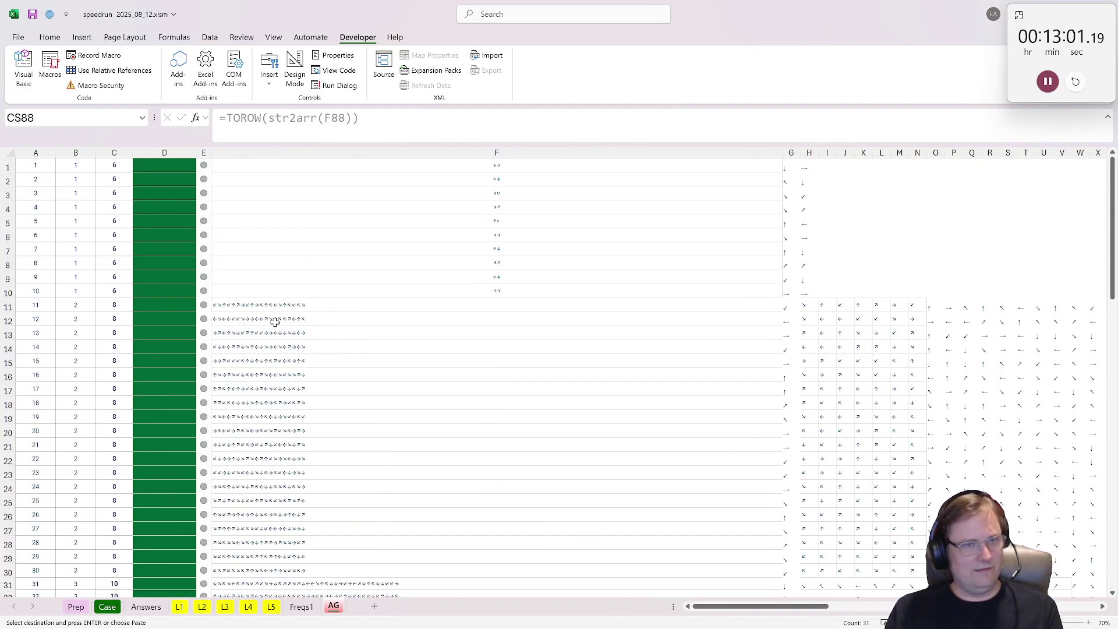
drag(270, 307, 282, 582)
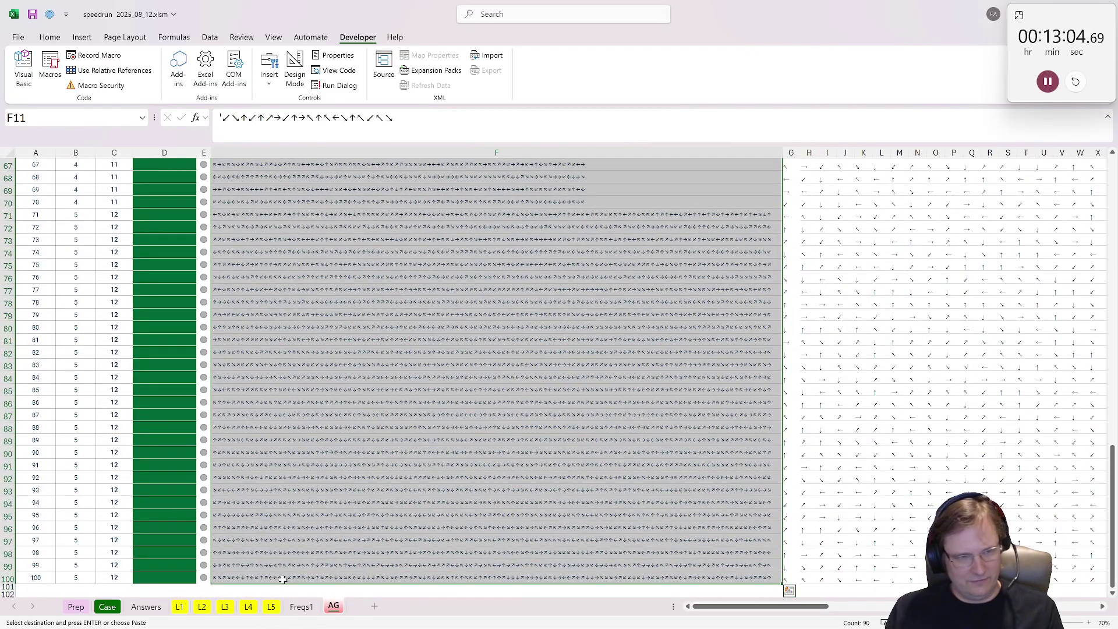
click(375, 607)
click(56, 215)
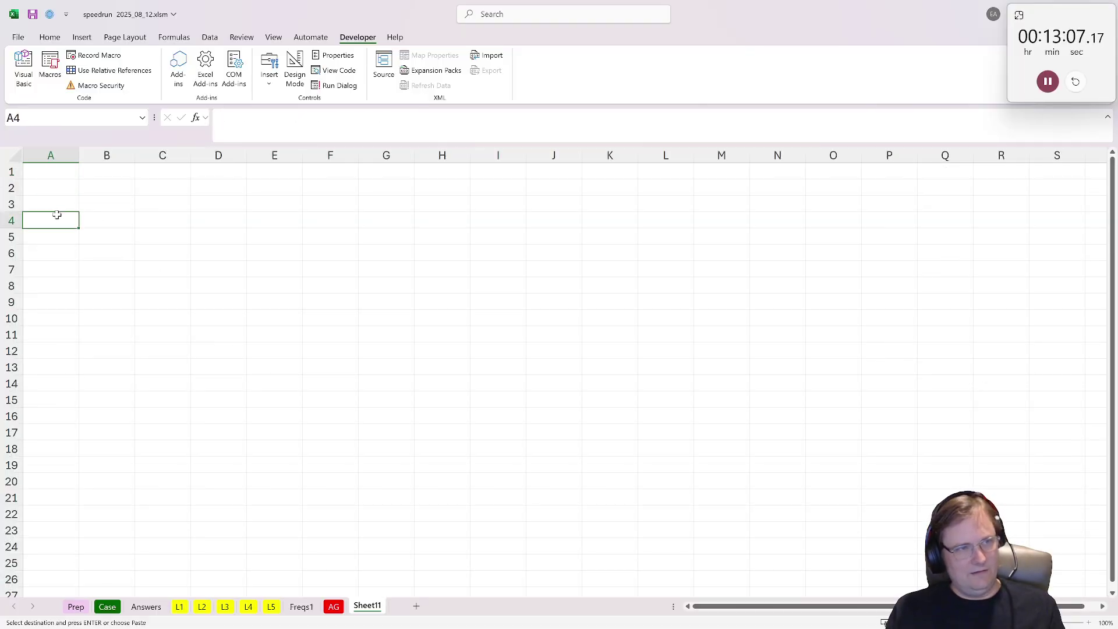
key(ctrl+v)
Step: AutoFit column A of the new sheet to the full arrow strings and review the pasted list down to its last row
click(79, 191)
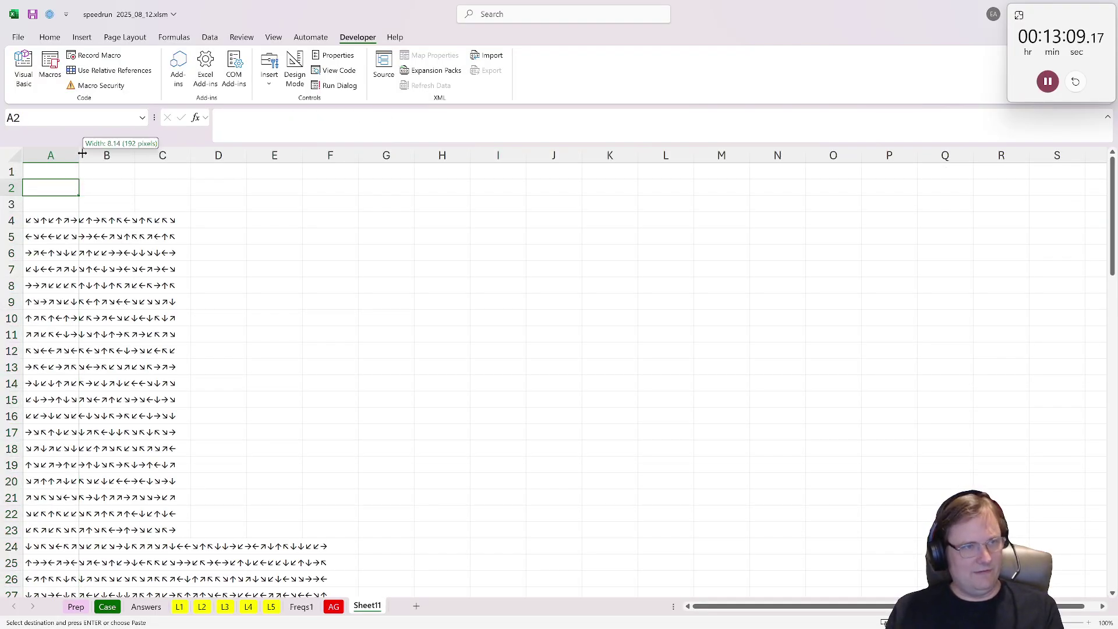
double_click(79, 154)
scroll(293, 309, down, 1)
ctrl+scroll(294, 310, down, 3)
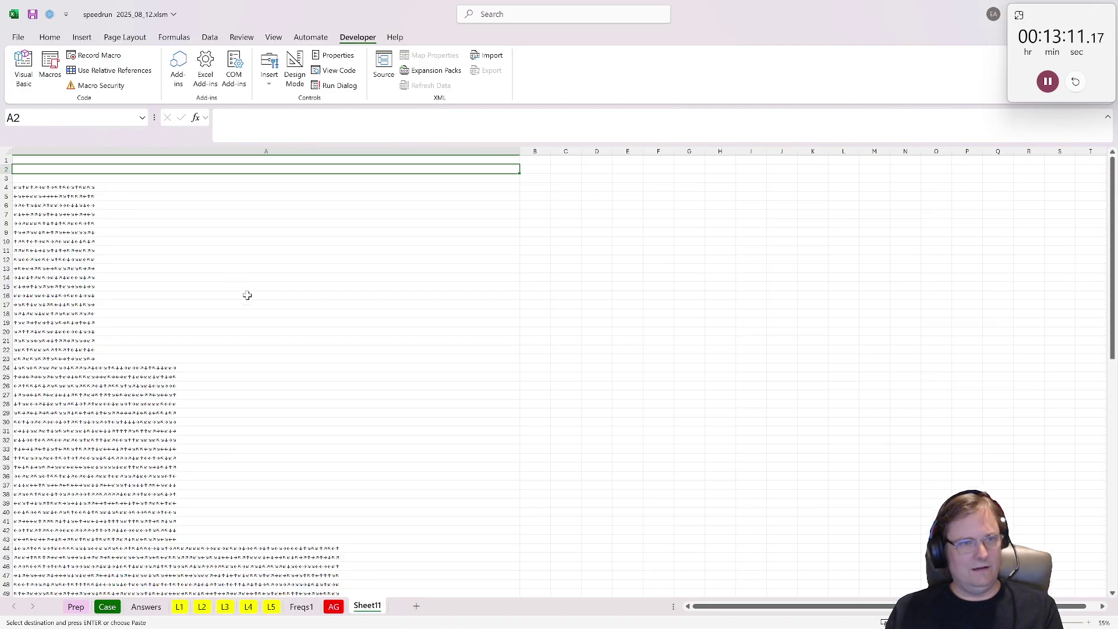
scroll(125, 321, down, 15)
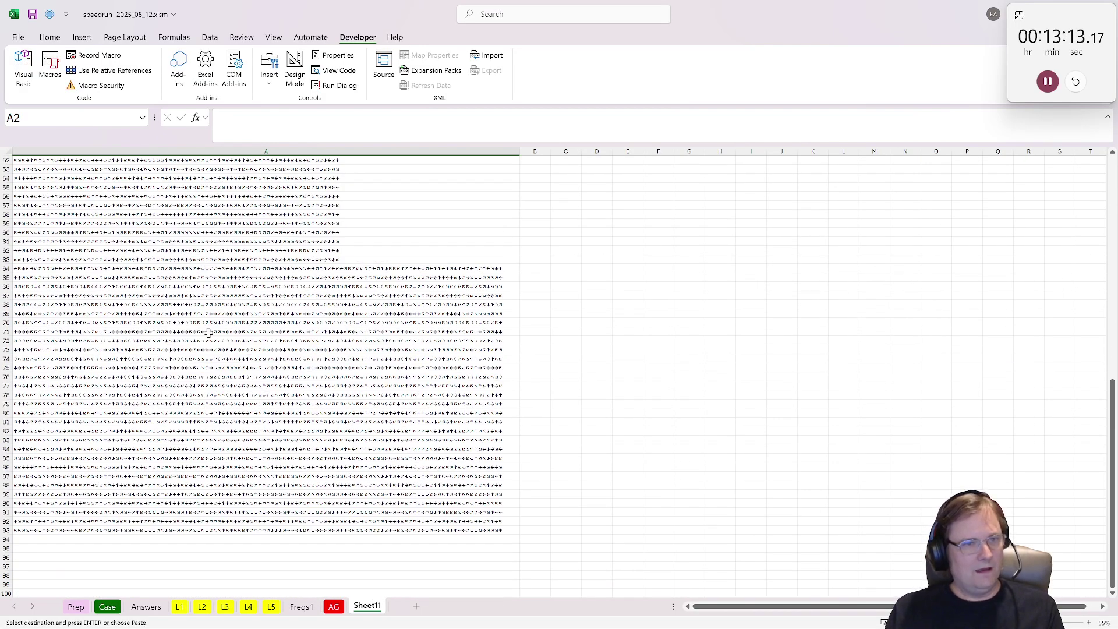
Step: Copy one of the longest arrow strings, A71, into C2 of the new sheet as the sample game
click(208, 332)
scroll(485, 311, up, 15)
click(563, 169)
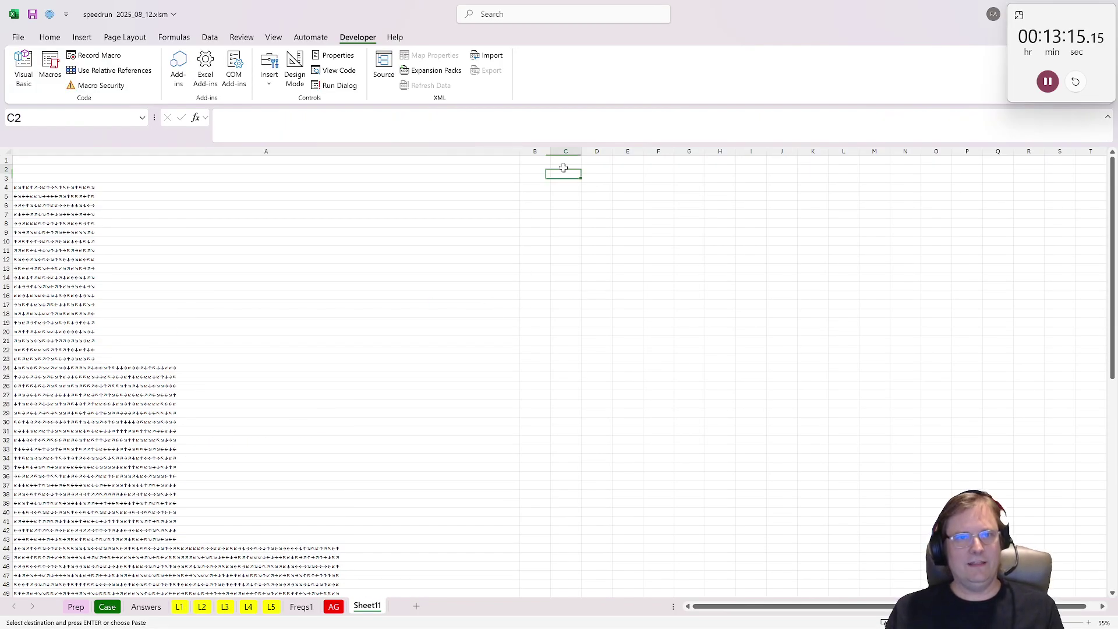
key(ctrl+v)
click(594, 187)
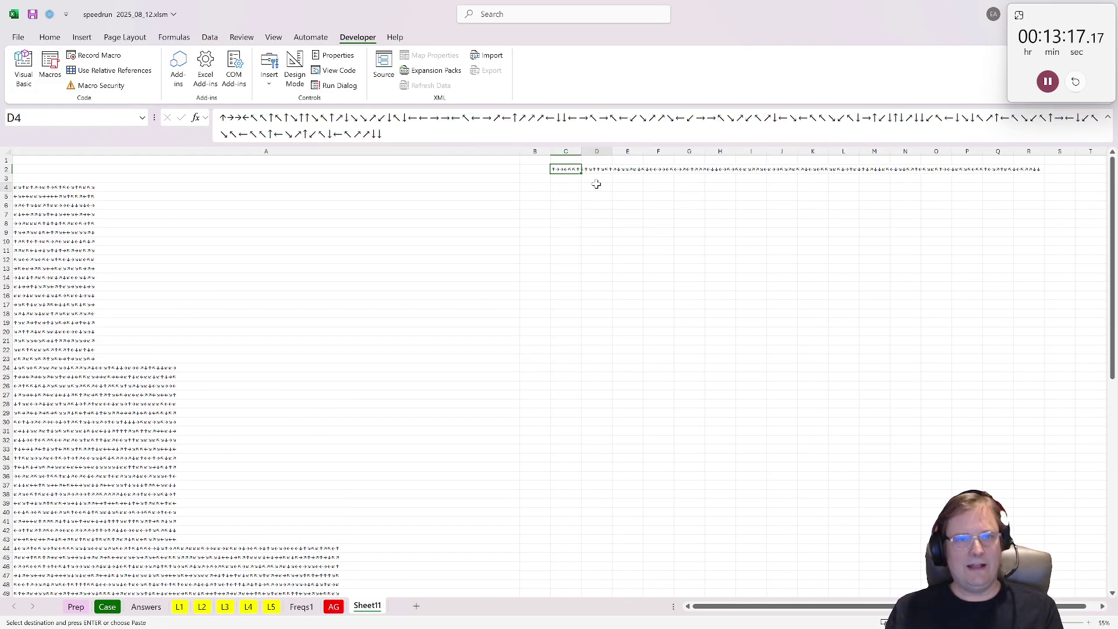
Step: Copy the roll-splitting formula from D18 of L5 into C5 of Sheet11 and point its str2arr argument at C2
click(577, 196)
click(270, 607)
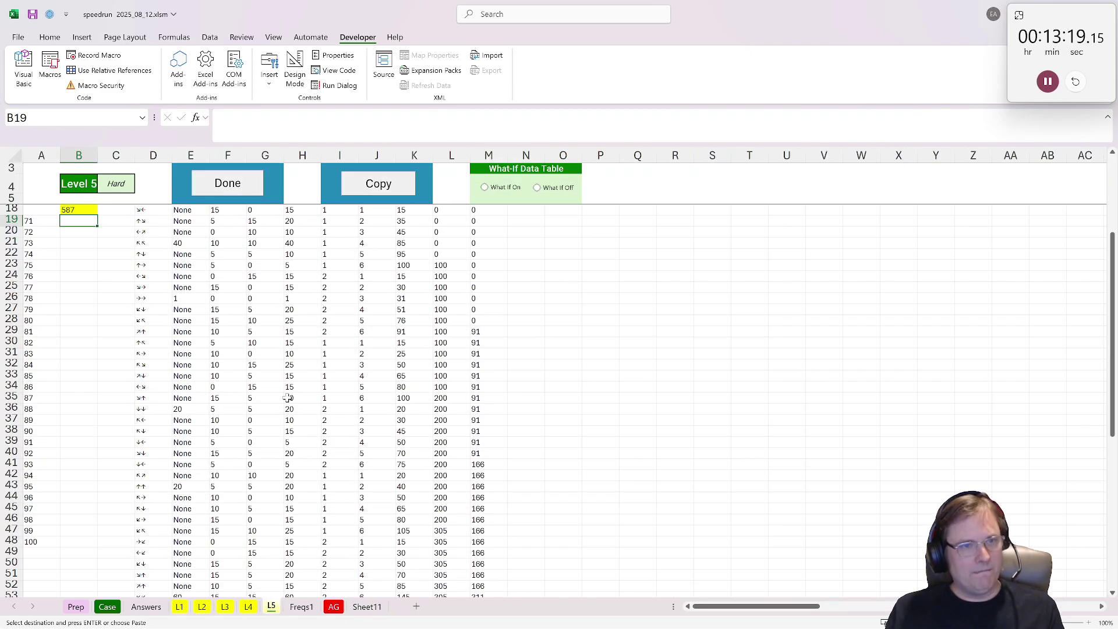
scroll(165, 221, up, 4)
click(166, 342)
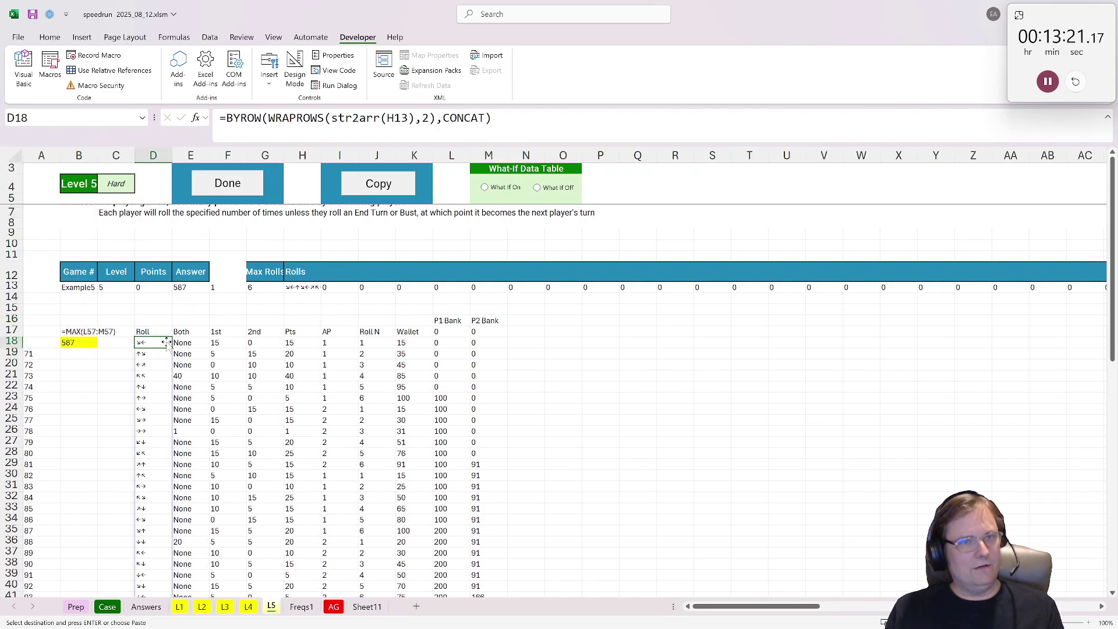
key(F2)
key(Escape)
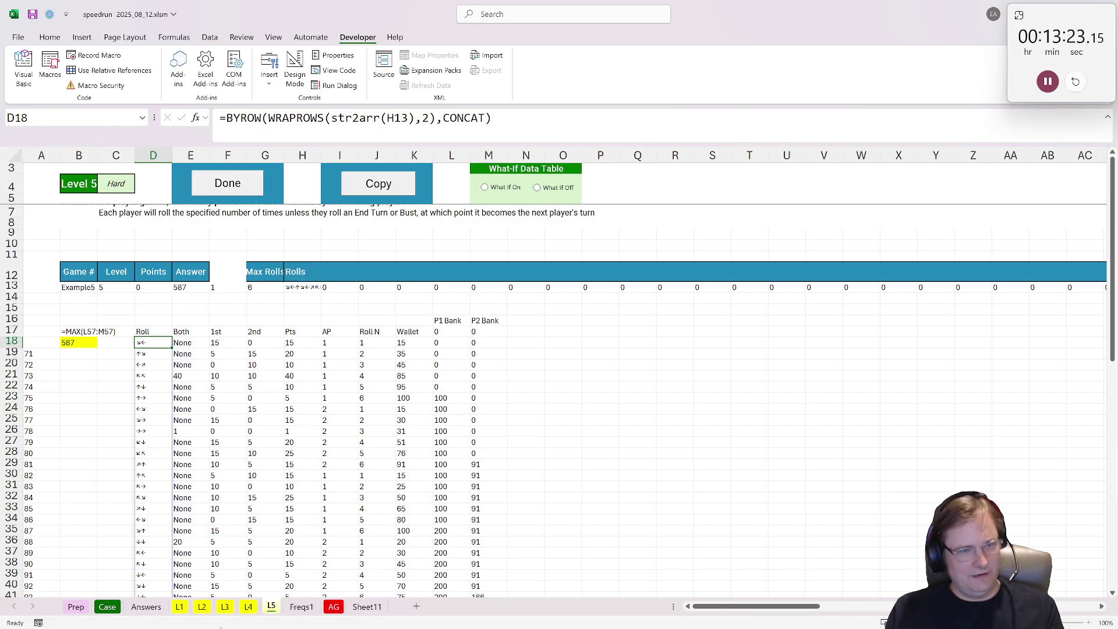
click(366, 607)
key(ctrl+v)
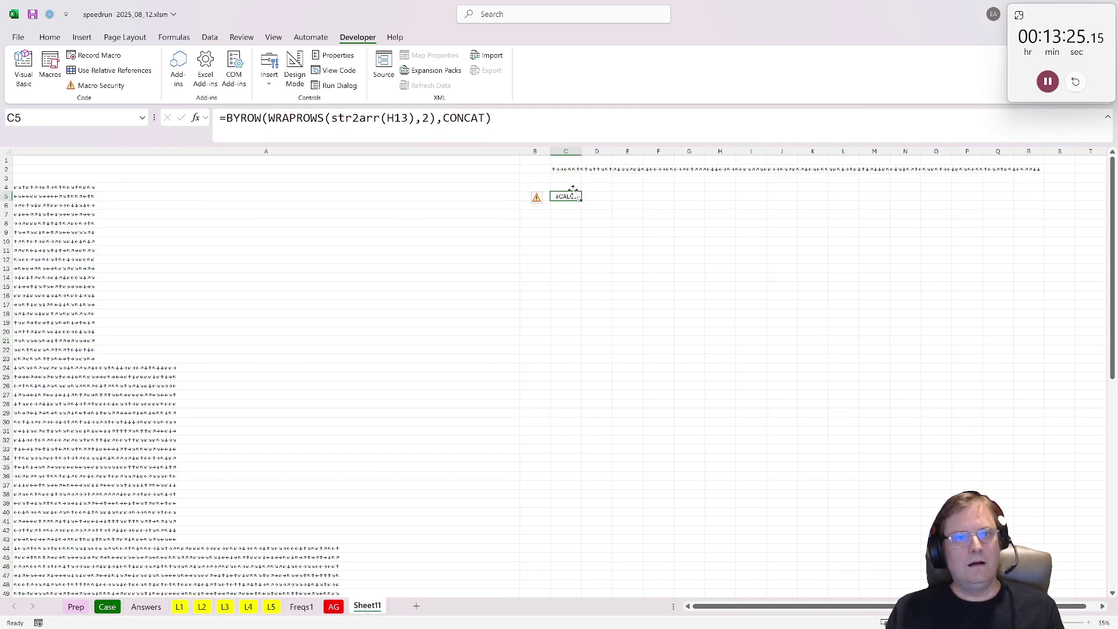
double_click(395, 118)
click(558, 168)
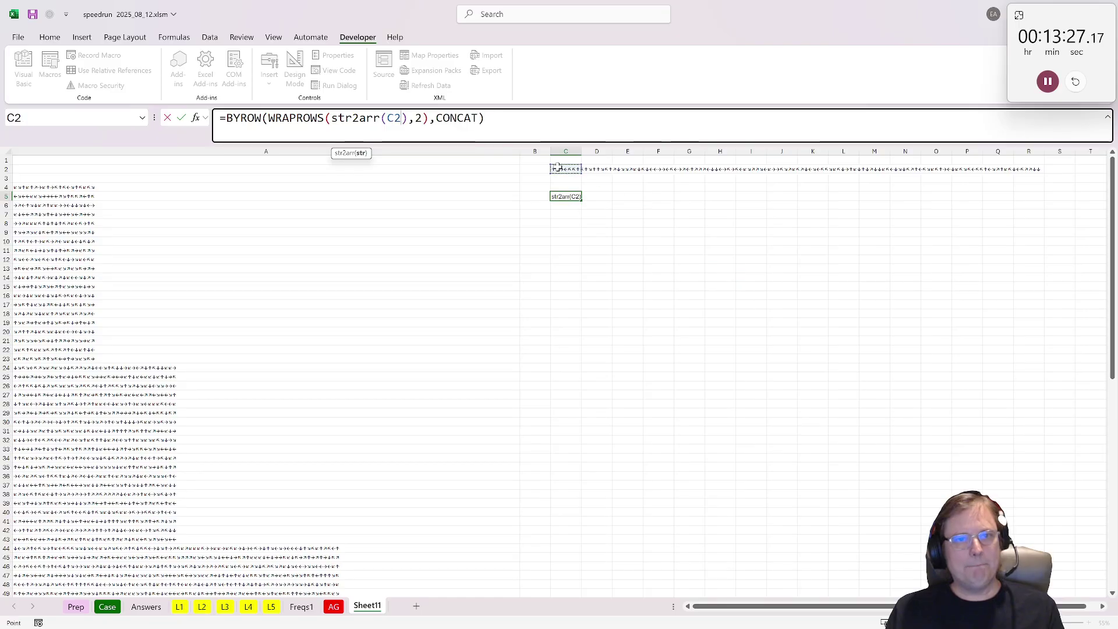
key(Return)
Step: Enter the streak counter =IF(LEFT(C5)=RIGHT(C5),0,D4+1) in D5 and fill it down alongside all the rolls in column C
click(599, 197)
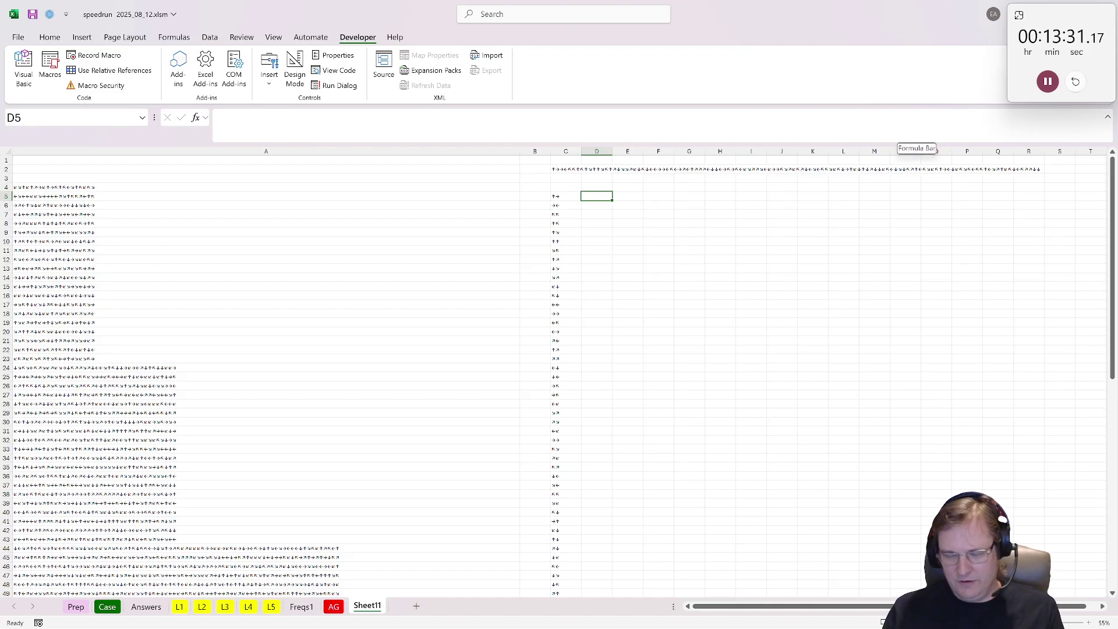
key(Up)
key(Down)
text(=if()
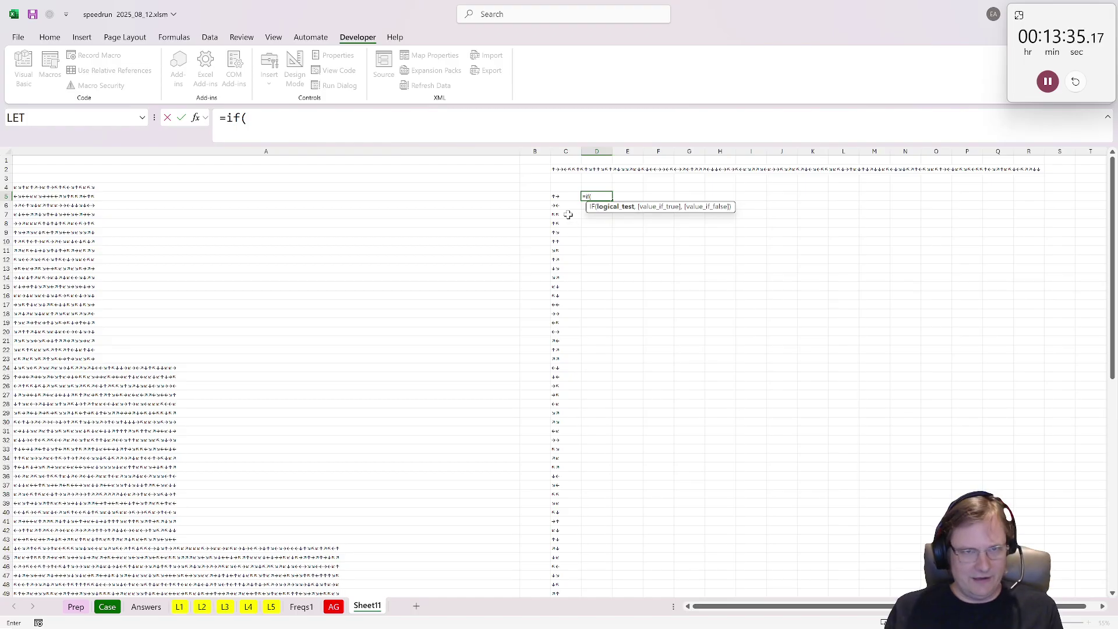
text(left()
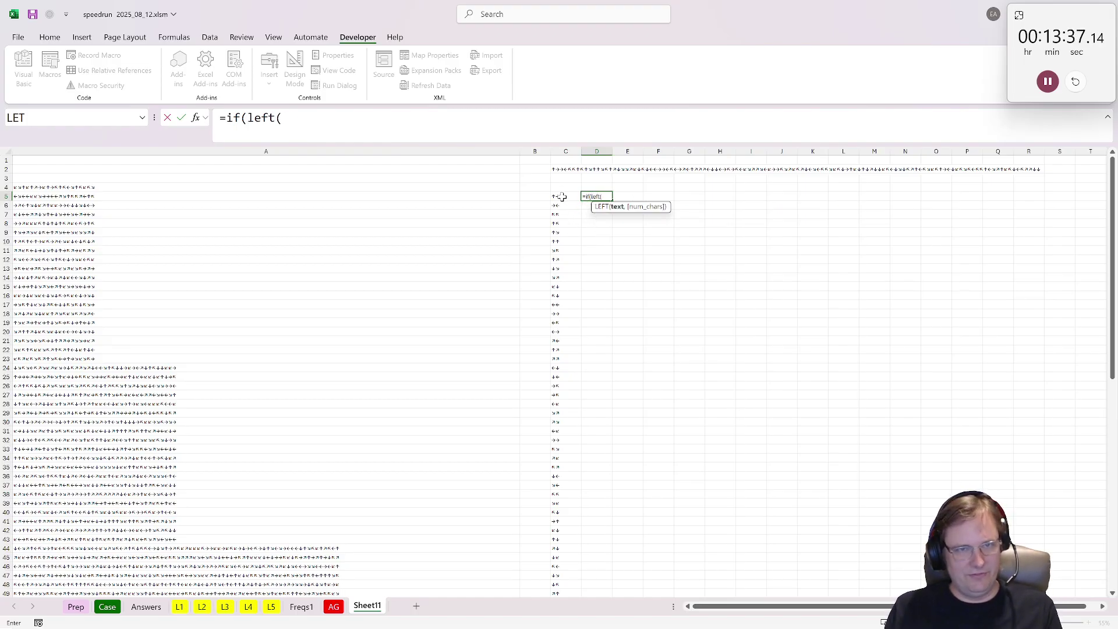
click(563, 197)
text()=right)
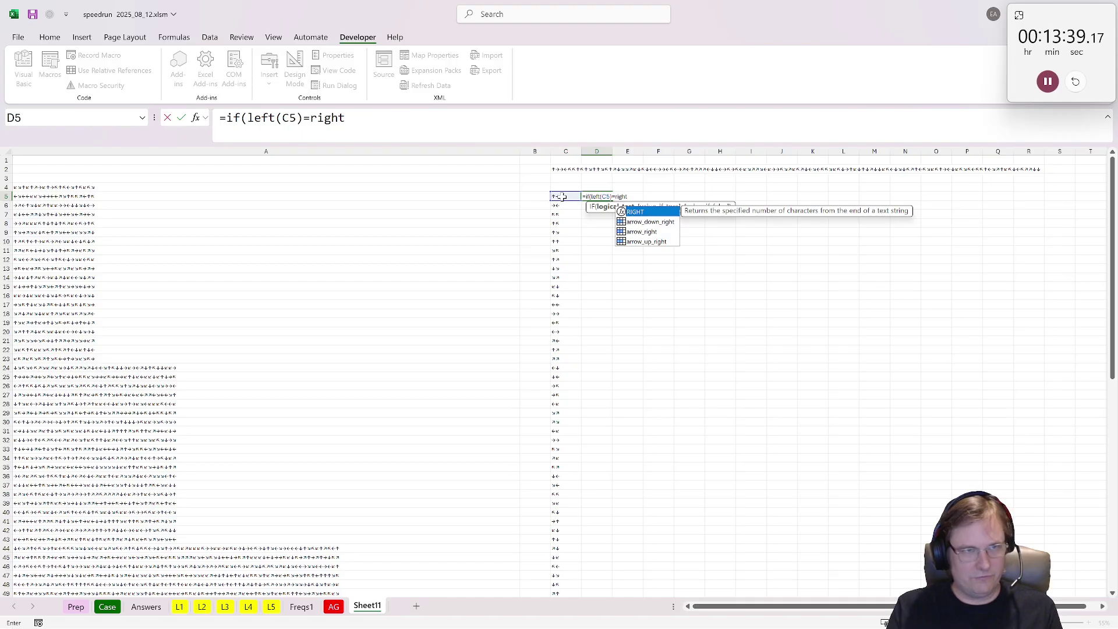
key(Return)
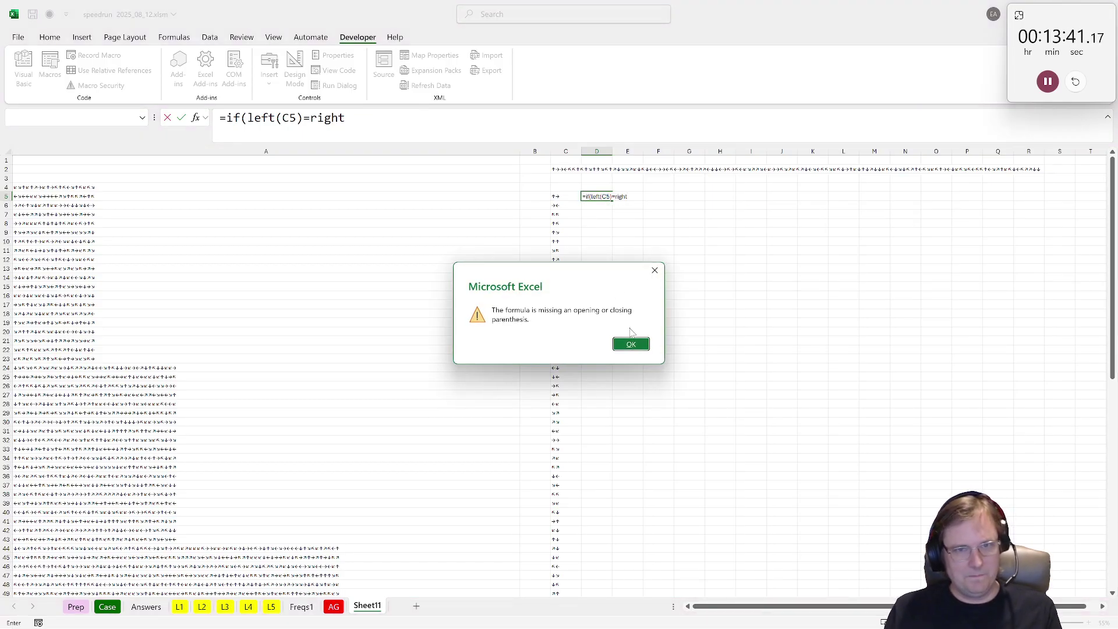
click(634, 344)
text((C)
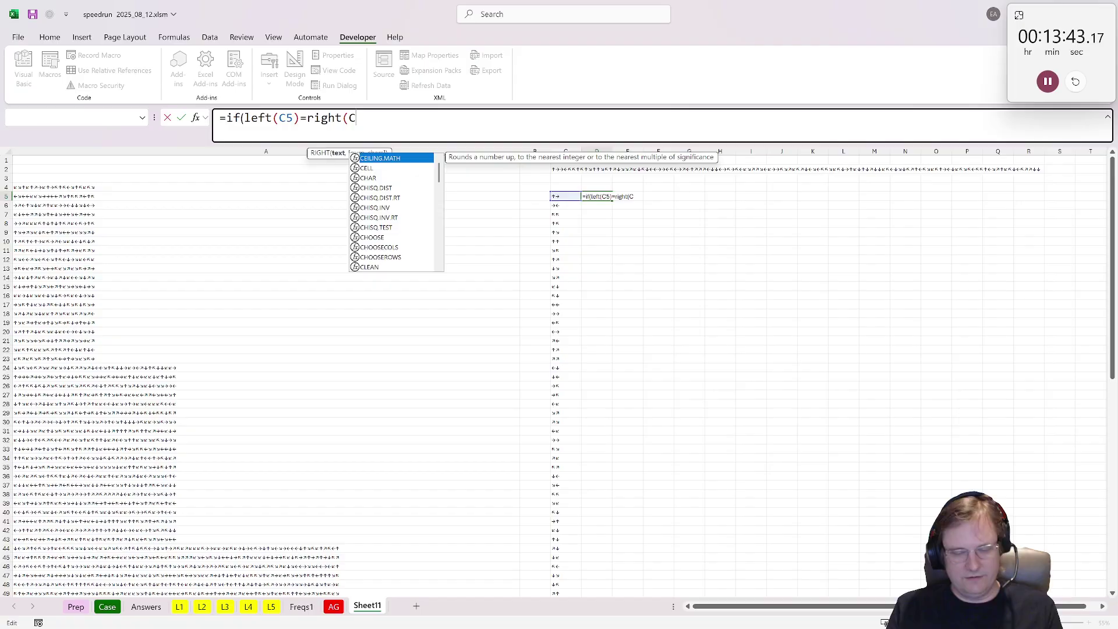
text(5),)
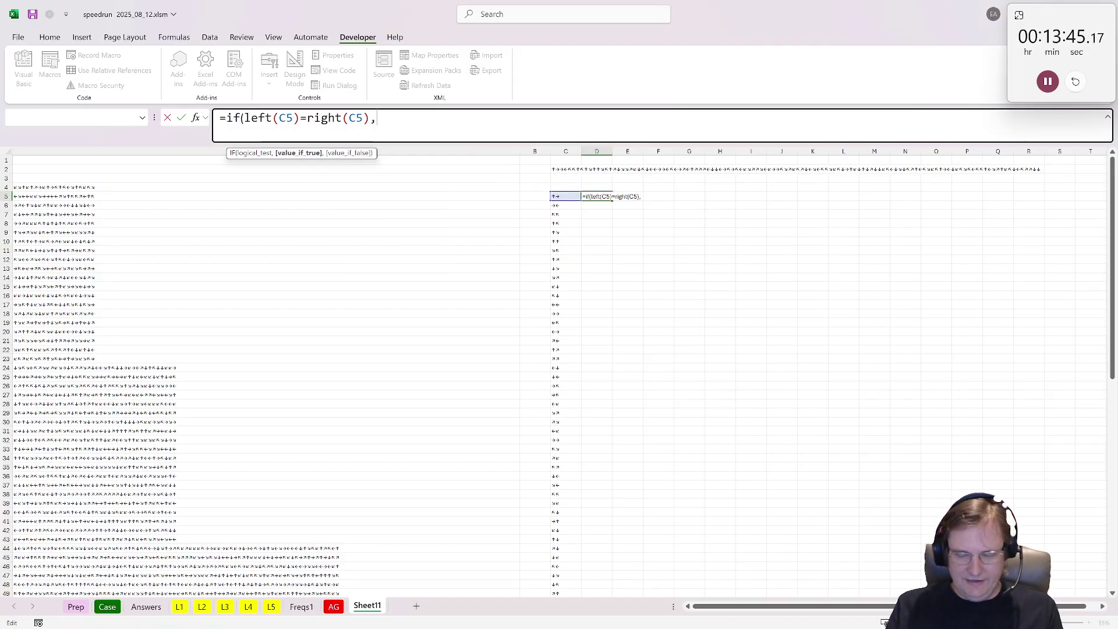
text(0,)
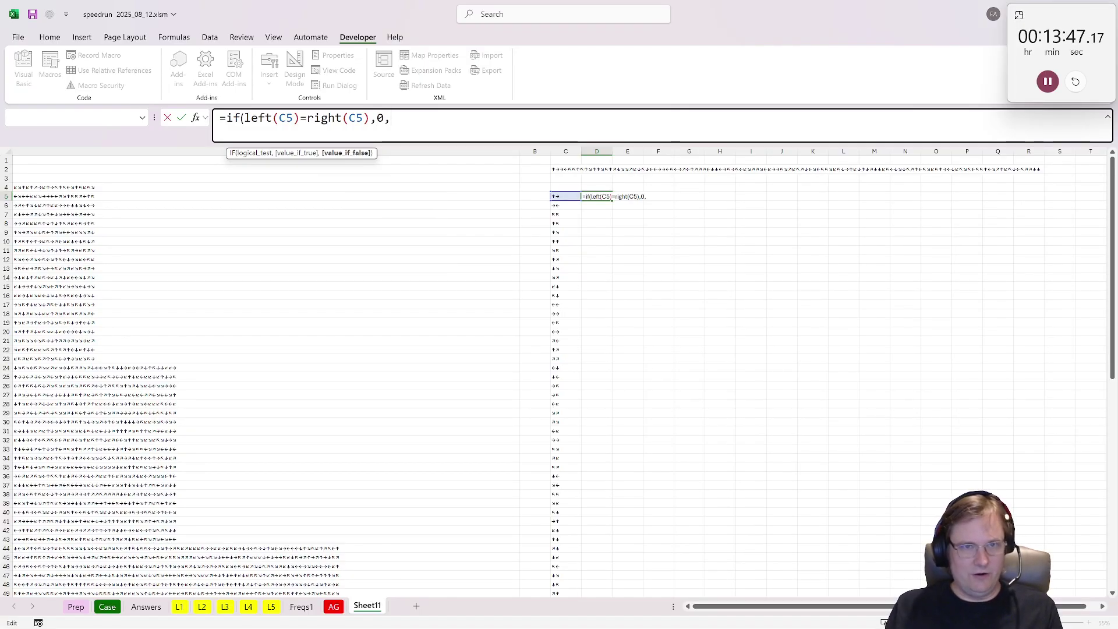
click(597, 186)
text(+1))
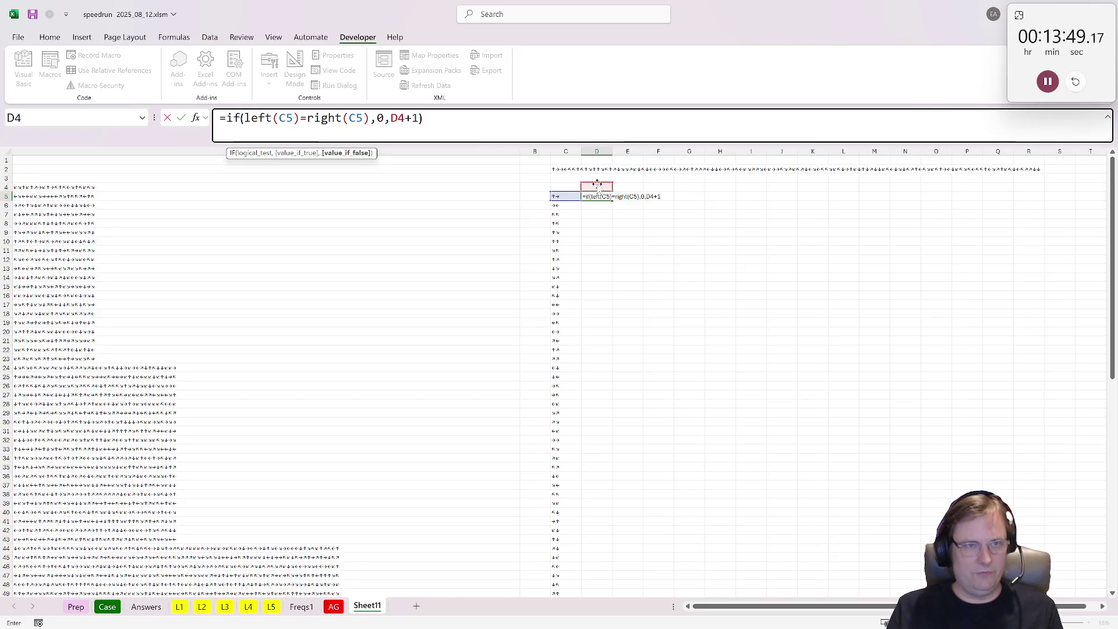
key(ctrl+Return)
double_click(611, 199)
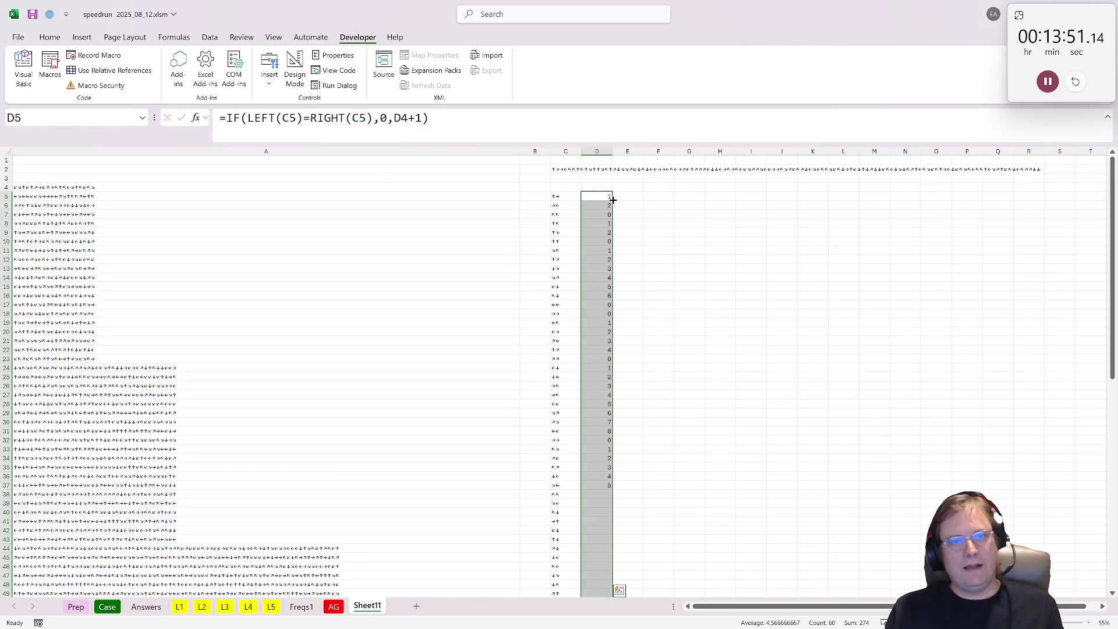
Step: Highlight B3 in yellow and enter =MAX(D5:D64) there for the sample game's longest streak
click(41, 179)
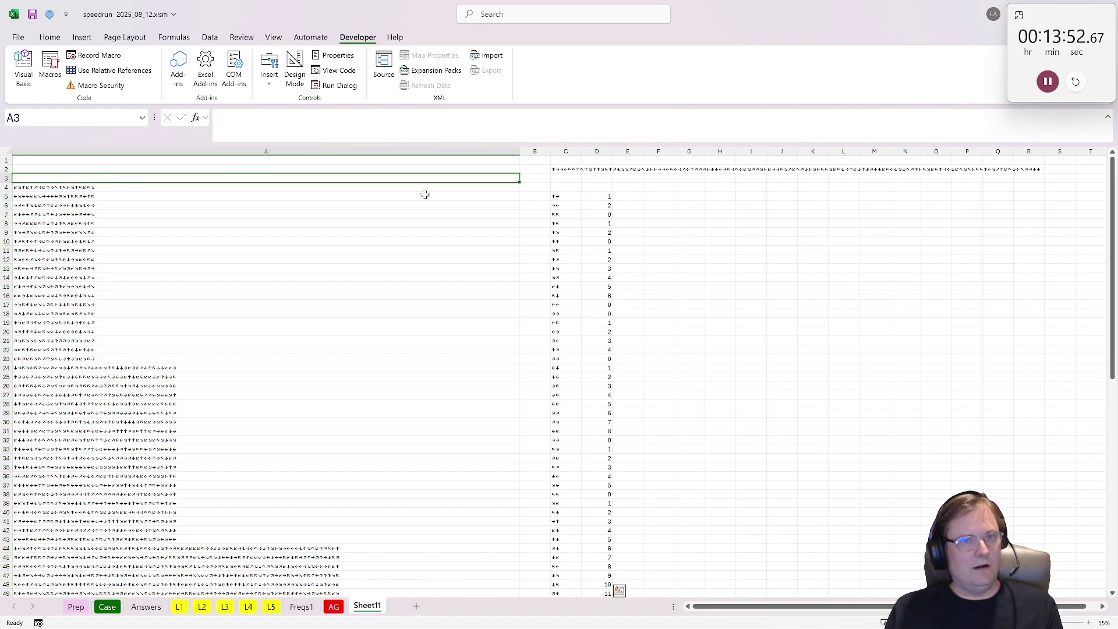
click(531, 178)
click(49, 37)
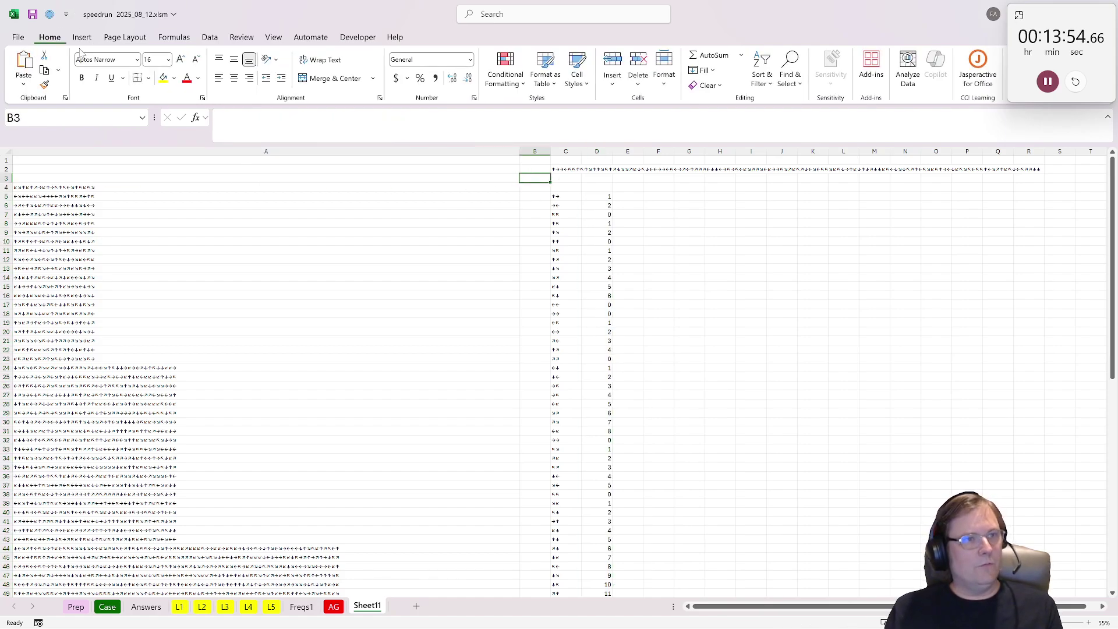
click(174, 78)
click(163, 78)
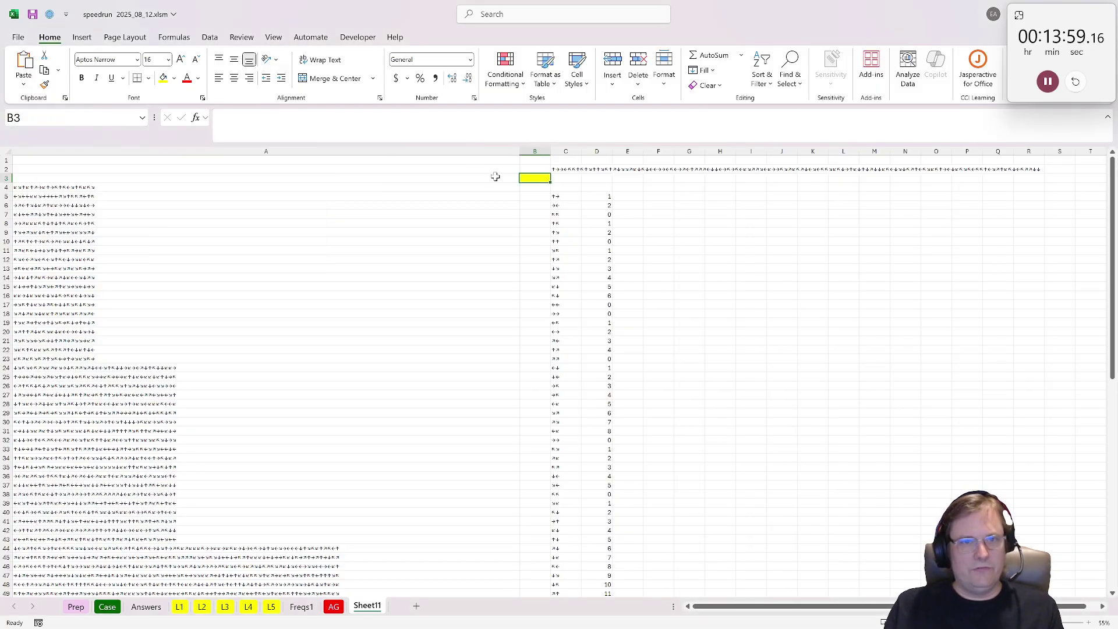
text(=max()
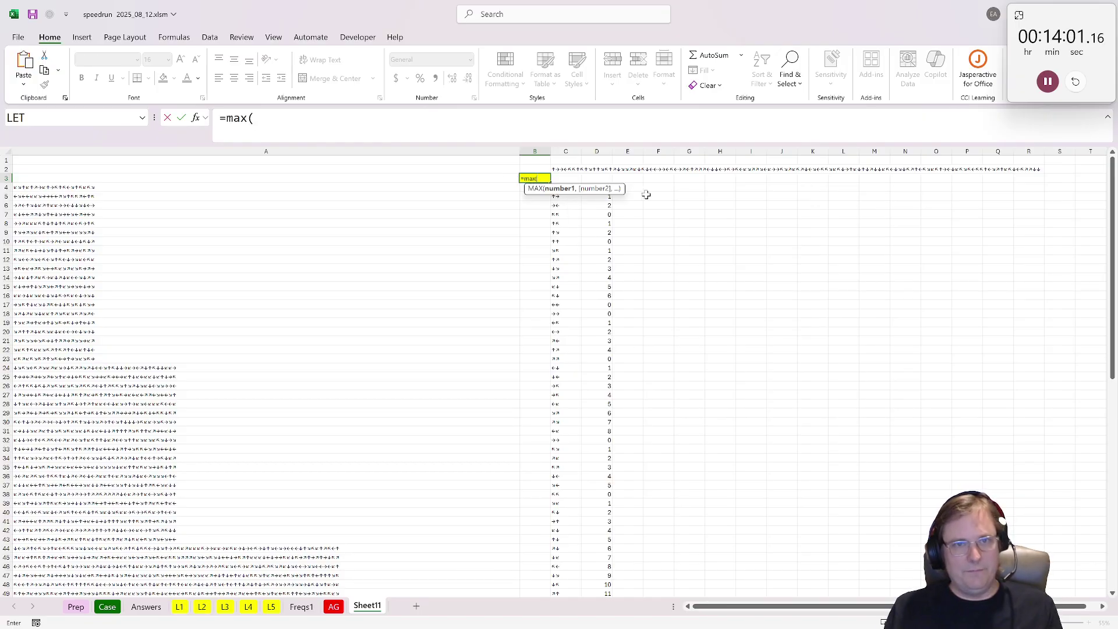
click(603, 198)
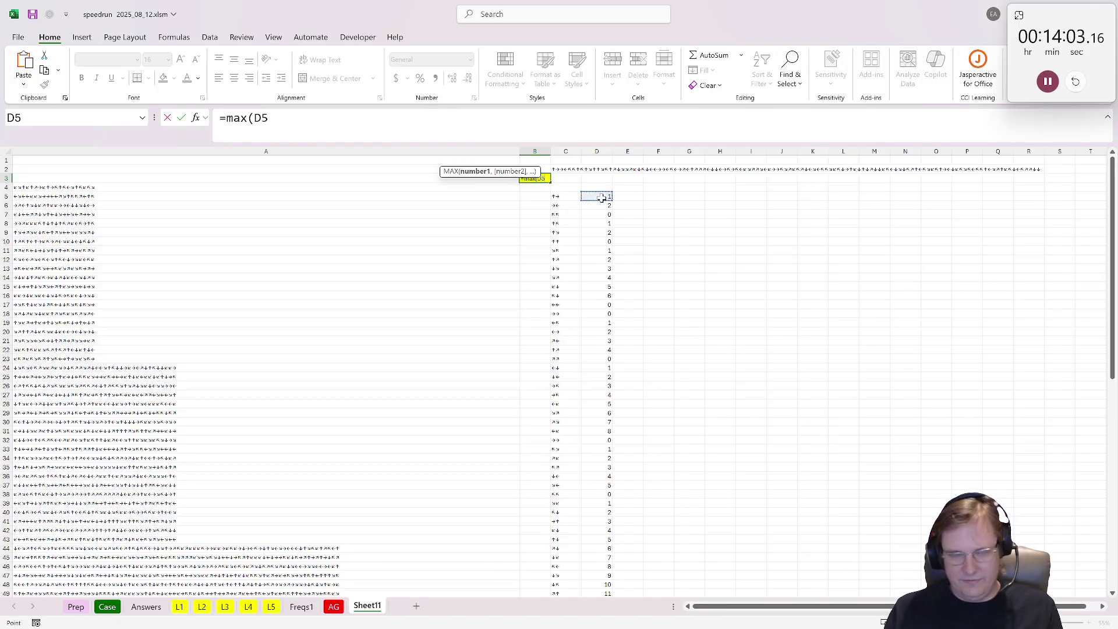
key(ctrl+shift+Down)
key(ctrl+Return)
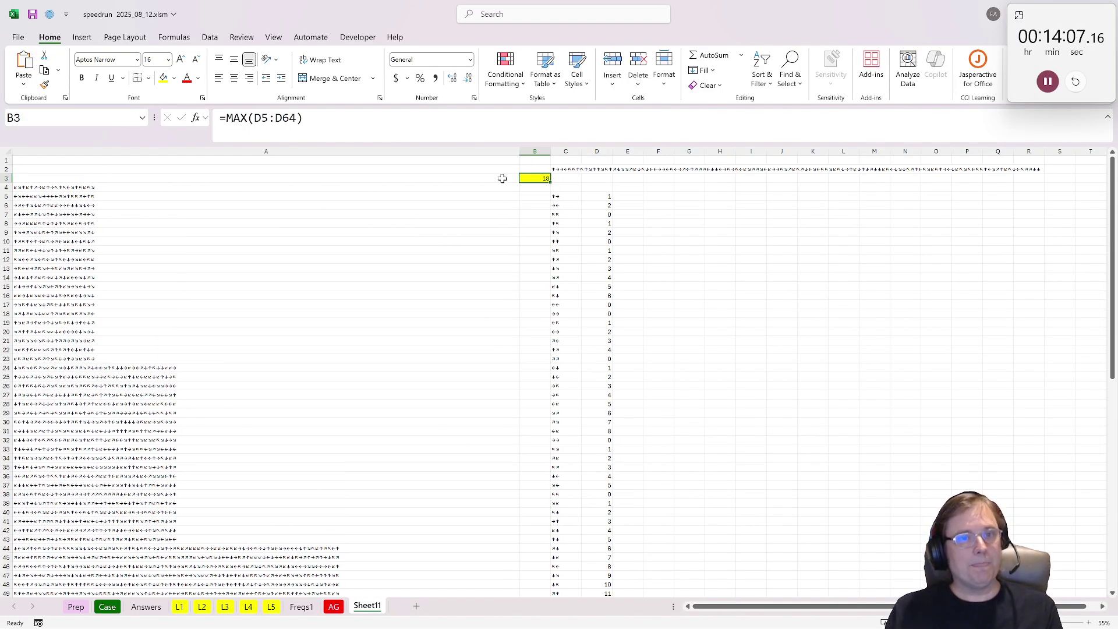
Step: Create a What-If data table over A3:B93 with C2 as the column input cell
click(491, 186)
drag(492, 178, 536, 195)
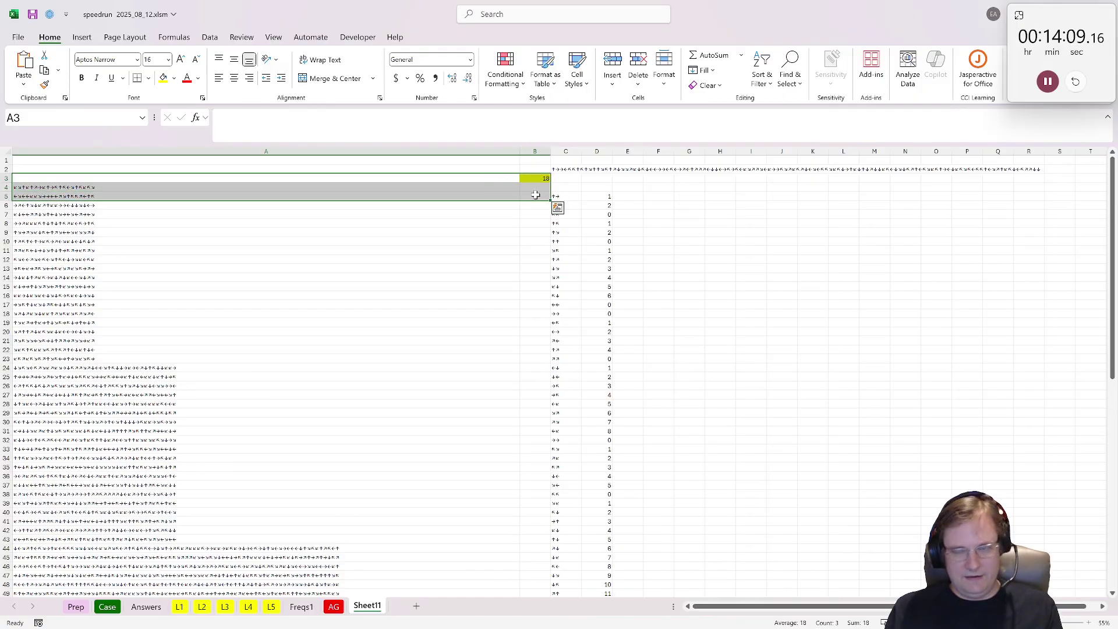
key(ctrl+shift+Down)
key(alt+a)
key(w)
key(t)
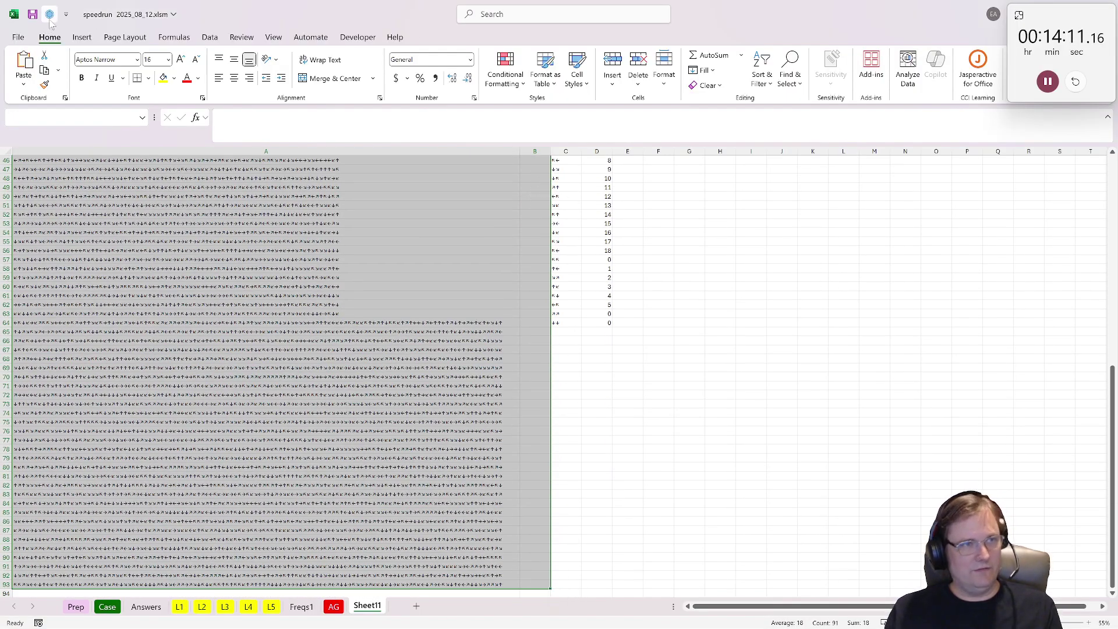
key(Tab)
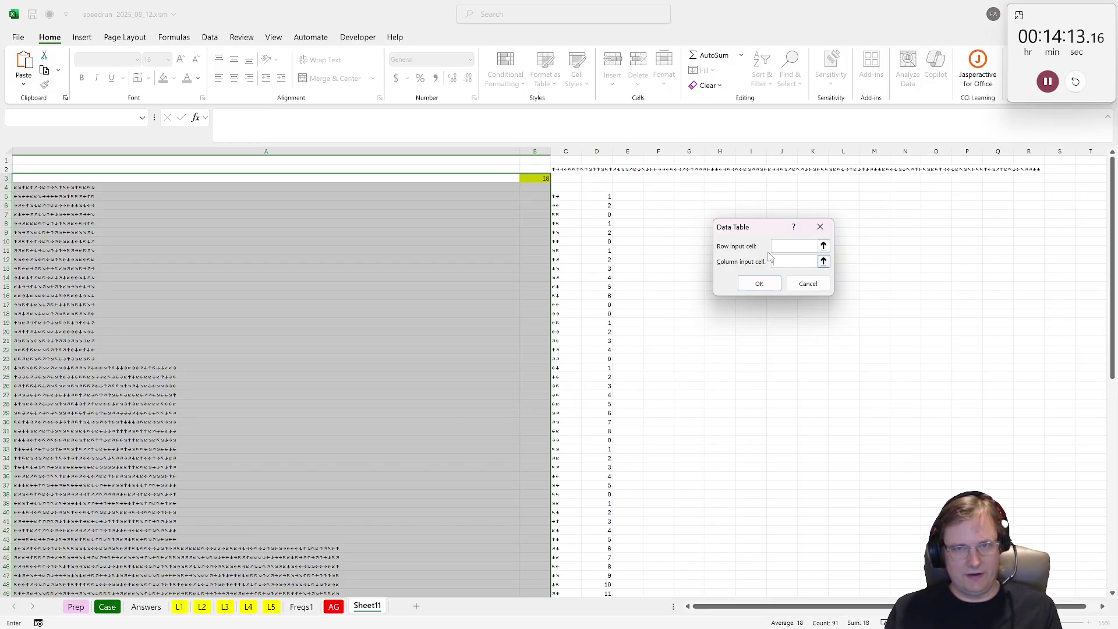
click(563, 167)
click(759, 283)
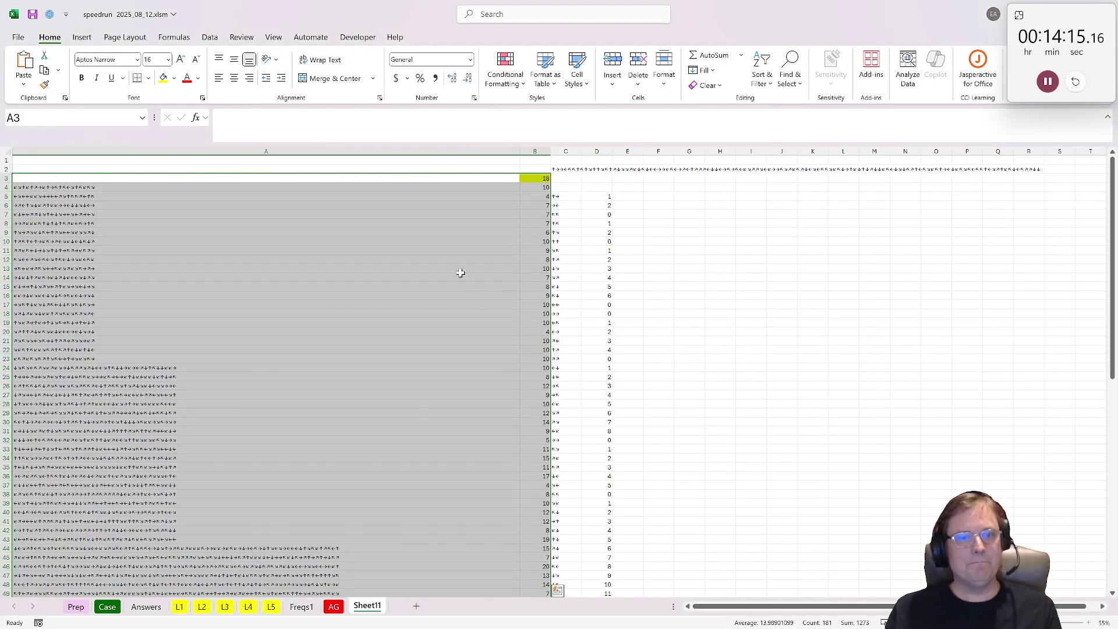
Step: Enter =MAX(B4:B93) in G9 to get the longest streak across all games
click(688, 234)
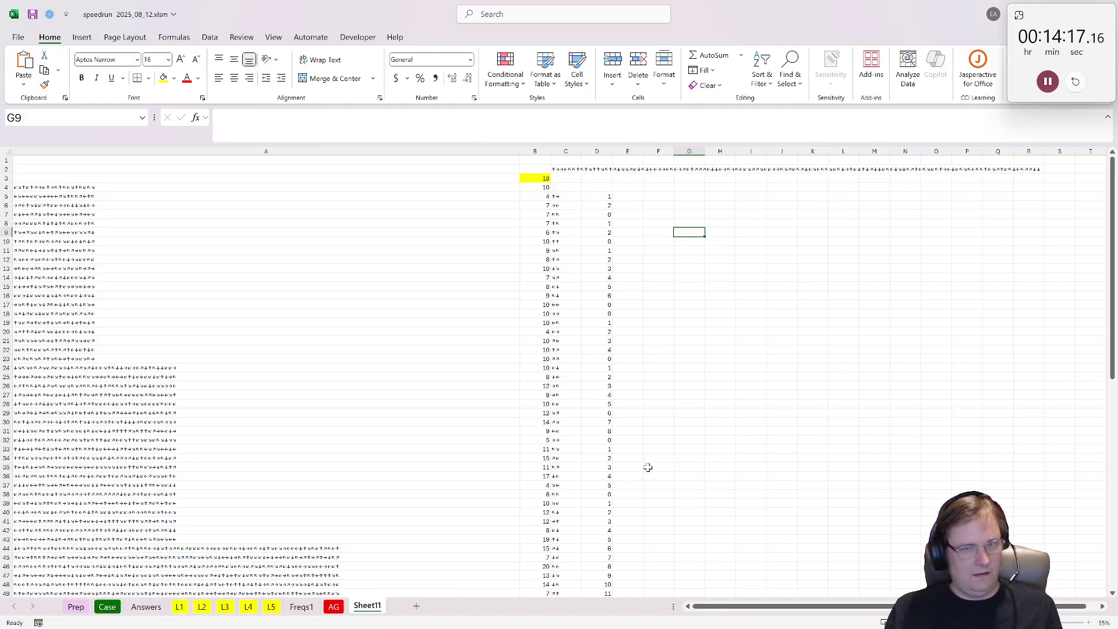
text(=max()
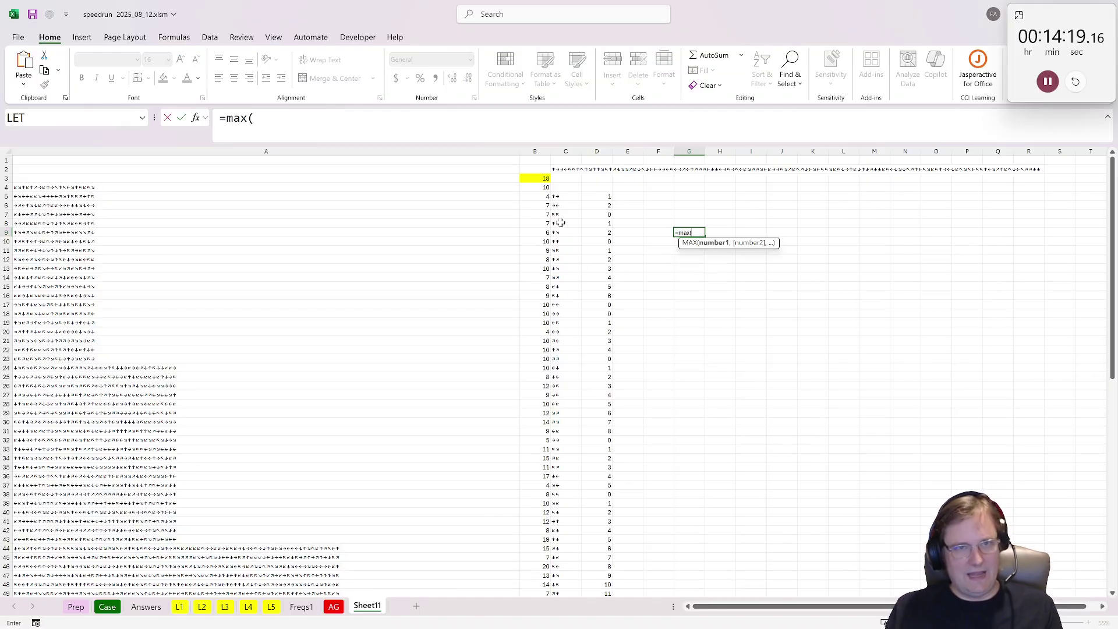
click(535, 187)
key(ctrl+shift+Down)
text())
key(ctrl+Return)
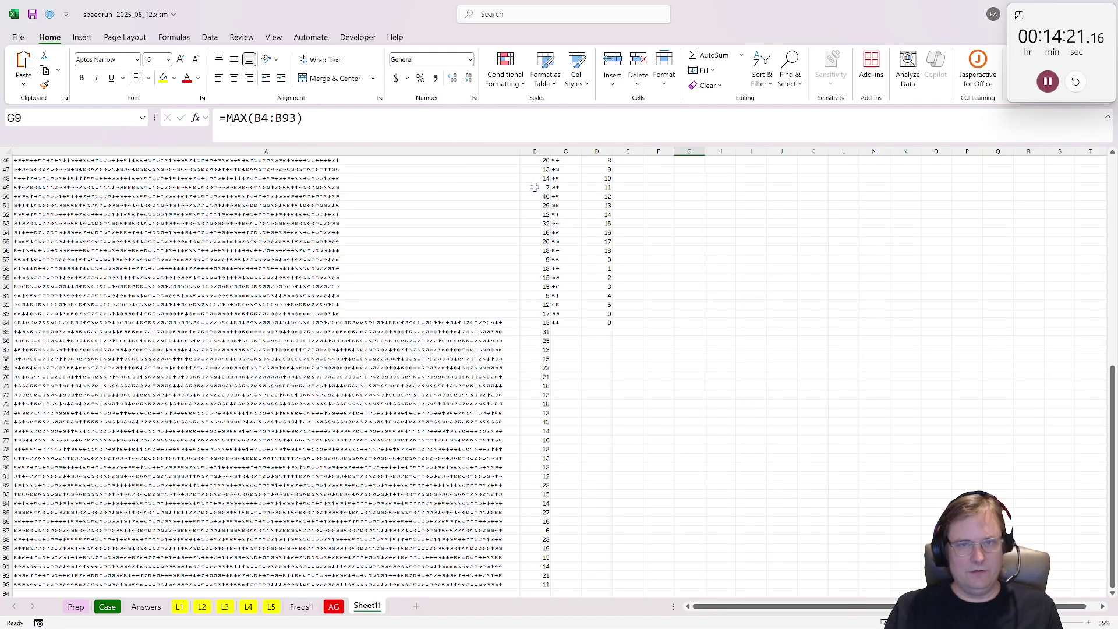
Step: Copy the G9 result as a value into the Bonus 2 answer, E29, on the Case sheet
key(ctrl+c)
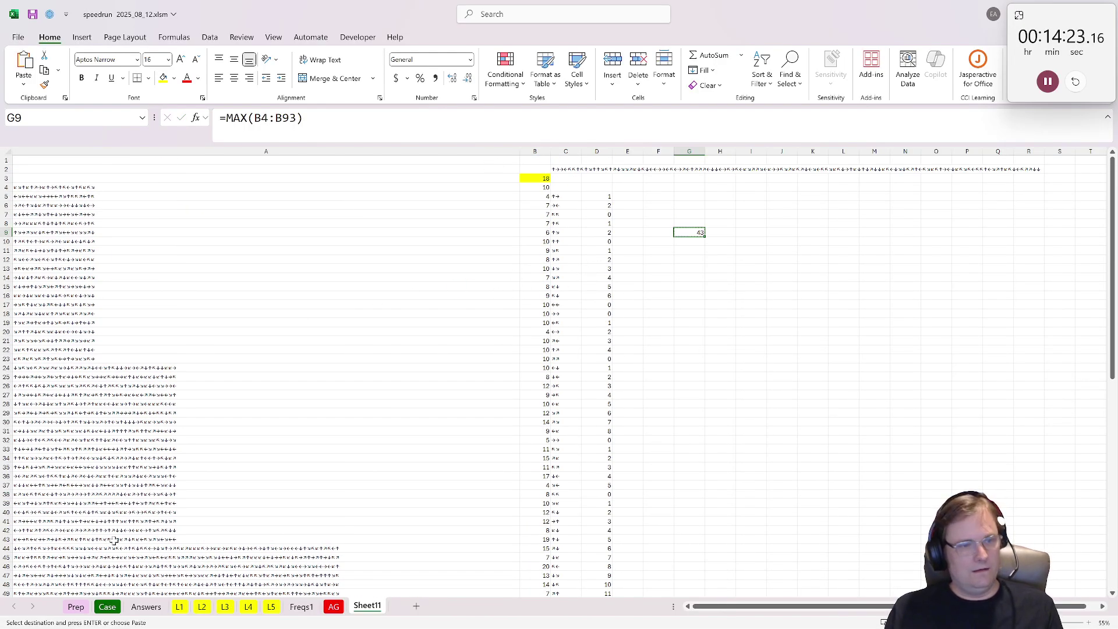
click(107, 606)
click(165, 351)
key(ctrl+shift+v)
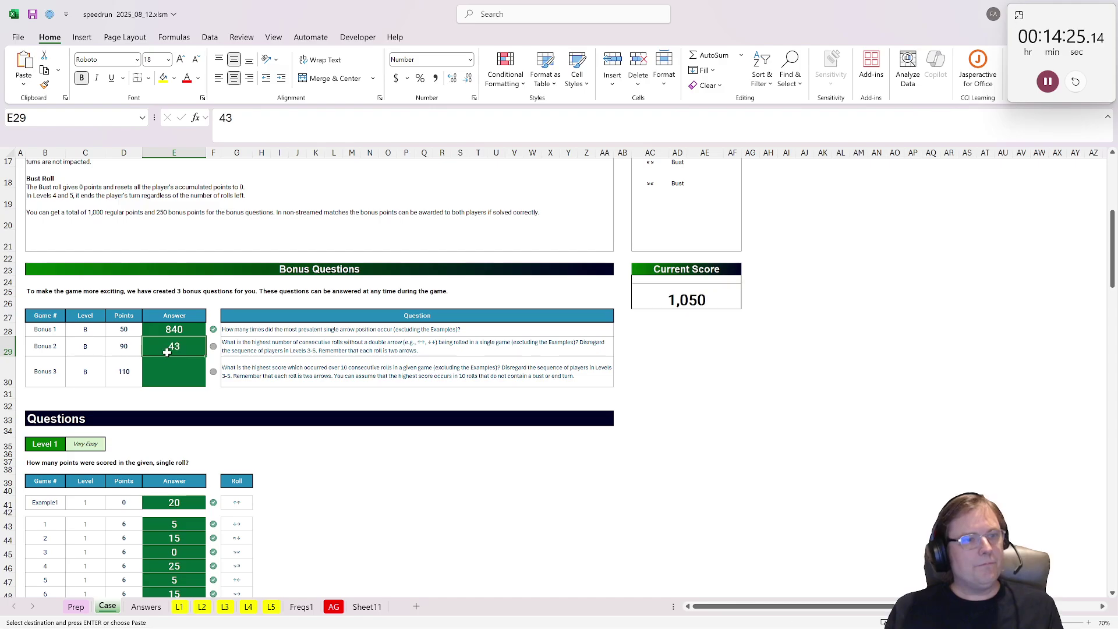
key(Down)
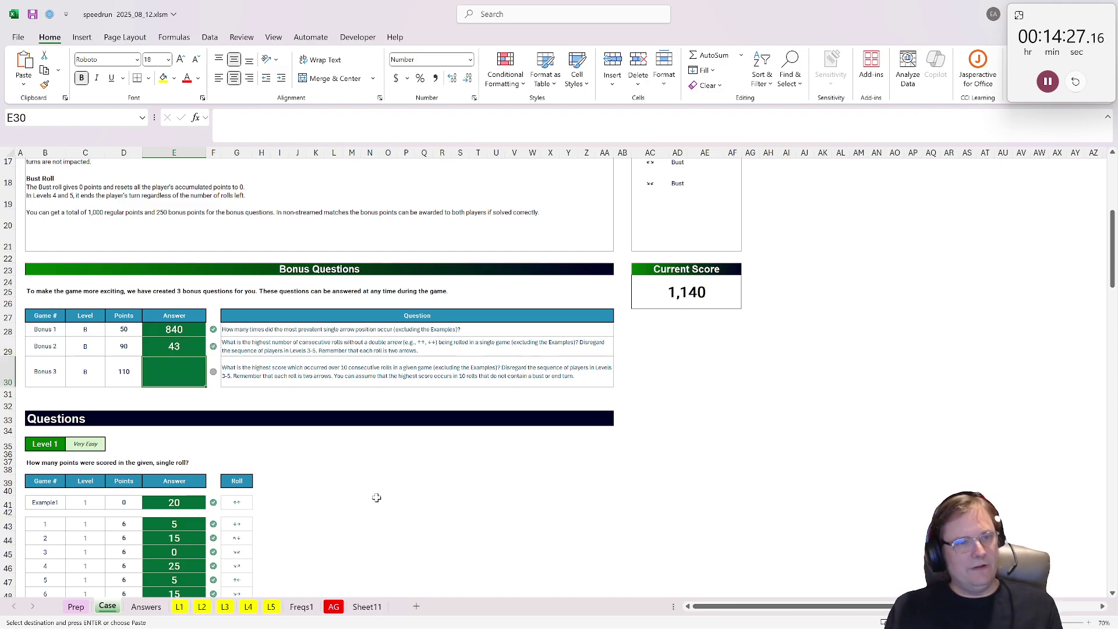
Step: Rename the Sheet11 worksheet as B2
click(303, 606)
key(ctrl+Page_Down)
key(ctrl+Page_Down)
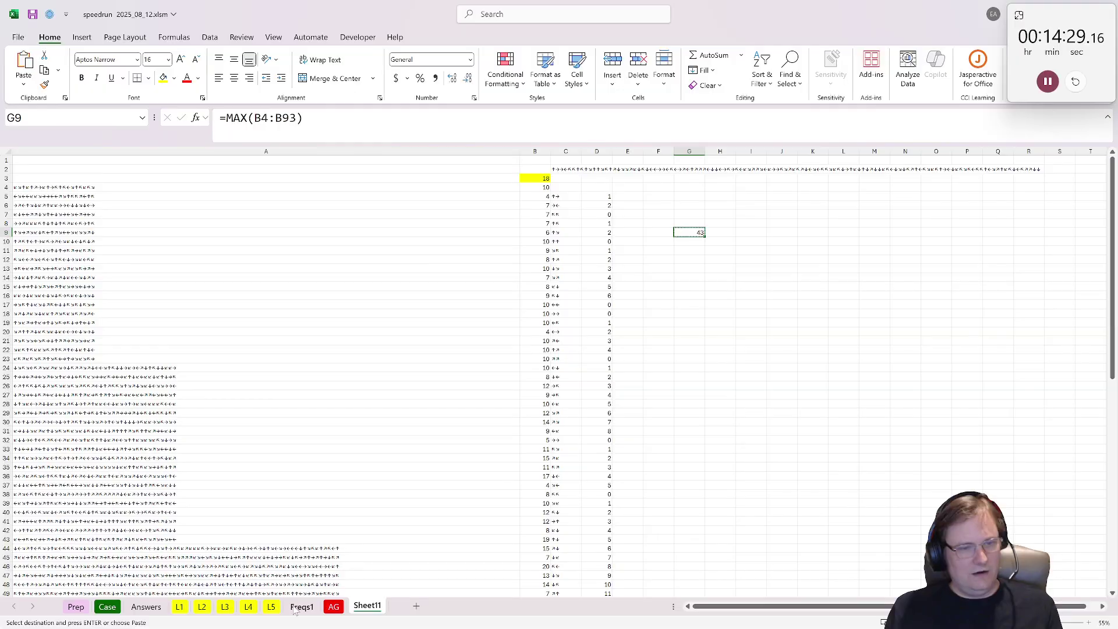
double_click(366, 606)
text(B2)
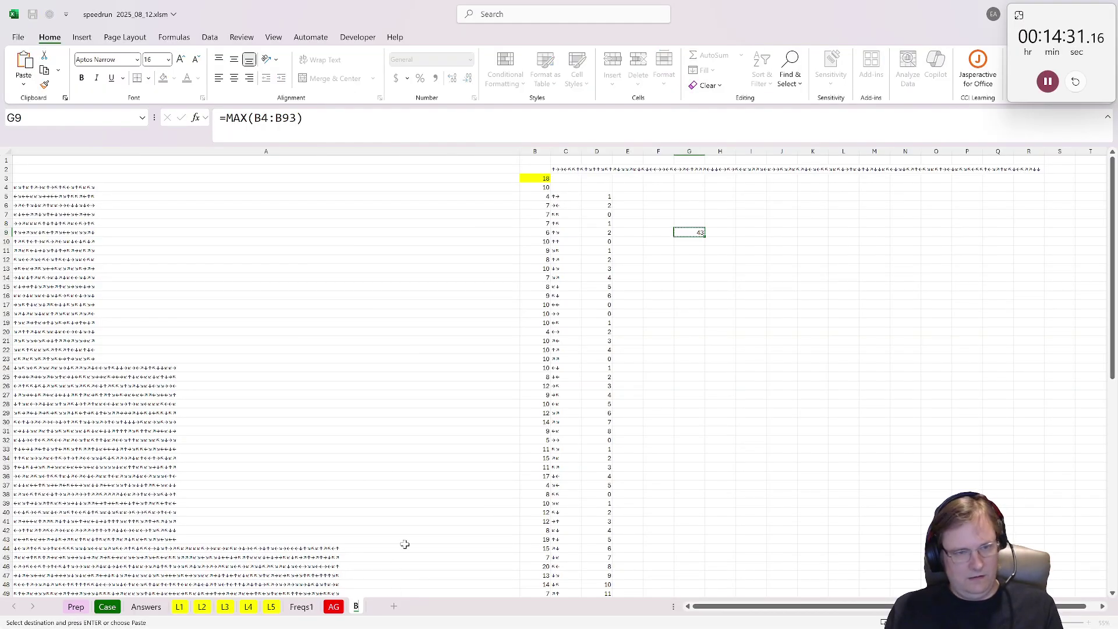
click(373, 544)
Step: Check the Bonus 3 question on the Case sheet, duplicate sheet B2 at the end of the workbook and name the copy B3
click(108, 606)
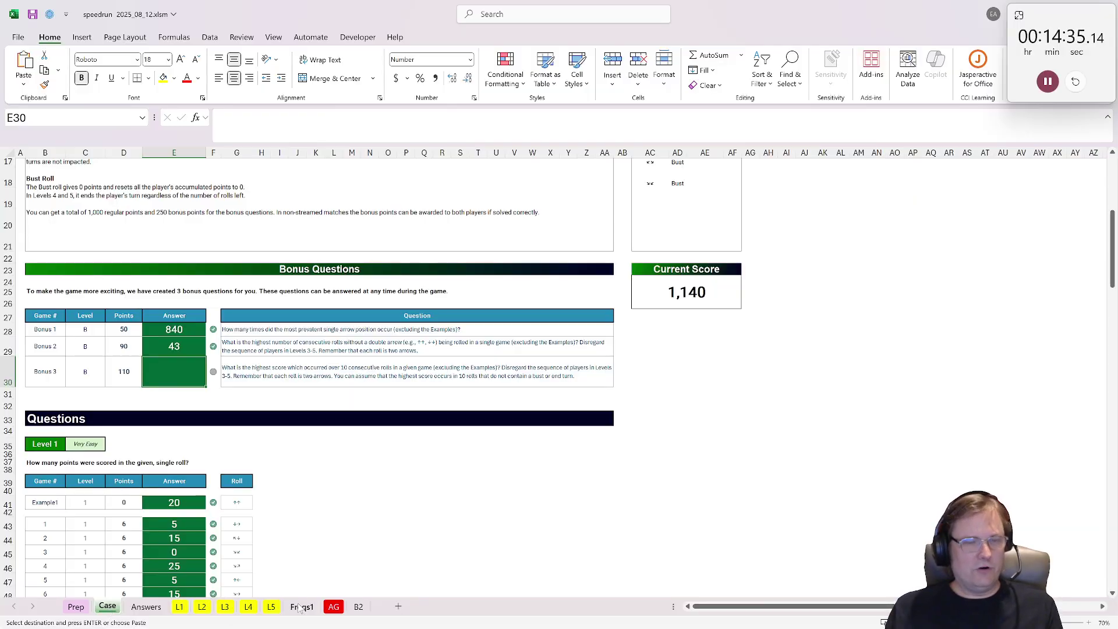
click(337, 607)
click(358, 607)
right_click(358, 606)
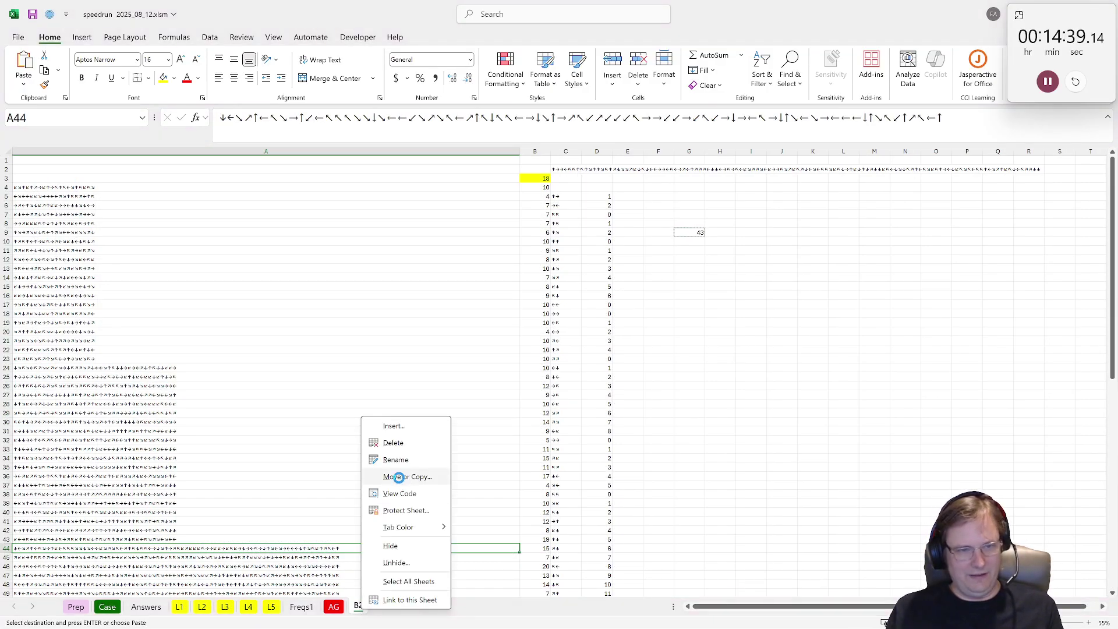
click(399, 477)
click(317, 557)
click(425, 577)
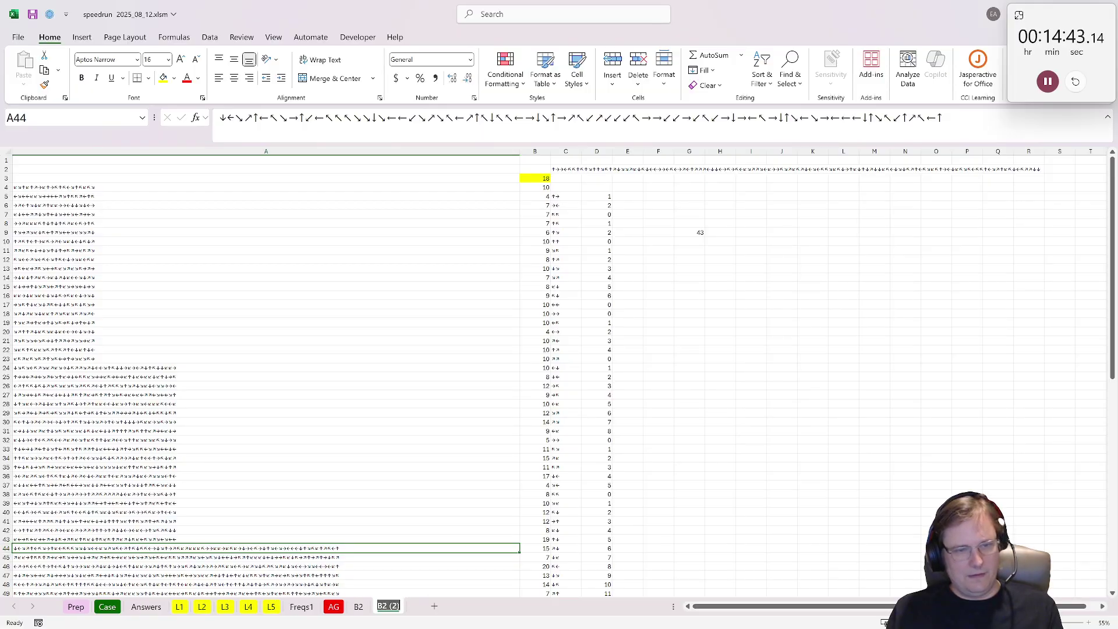
text(B3)
click(667, 379)
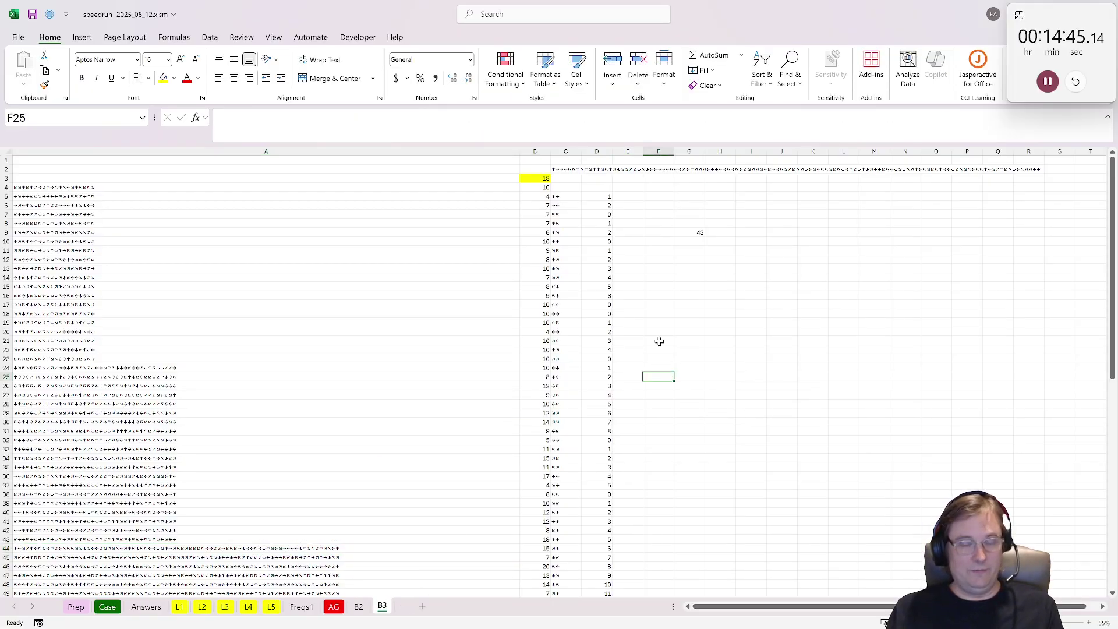
Step: On sheet B3, clear the streak formulas in D5:D64 and the overall maximum in G9
click(606, 197)
key(ctrl+shift+Down)
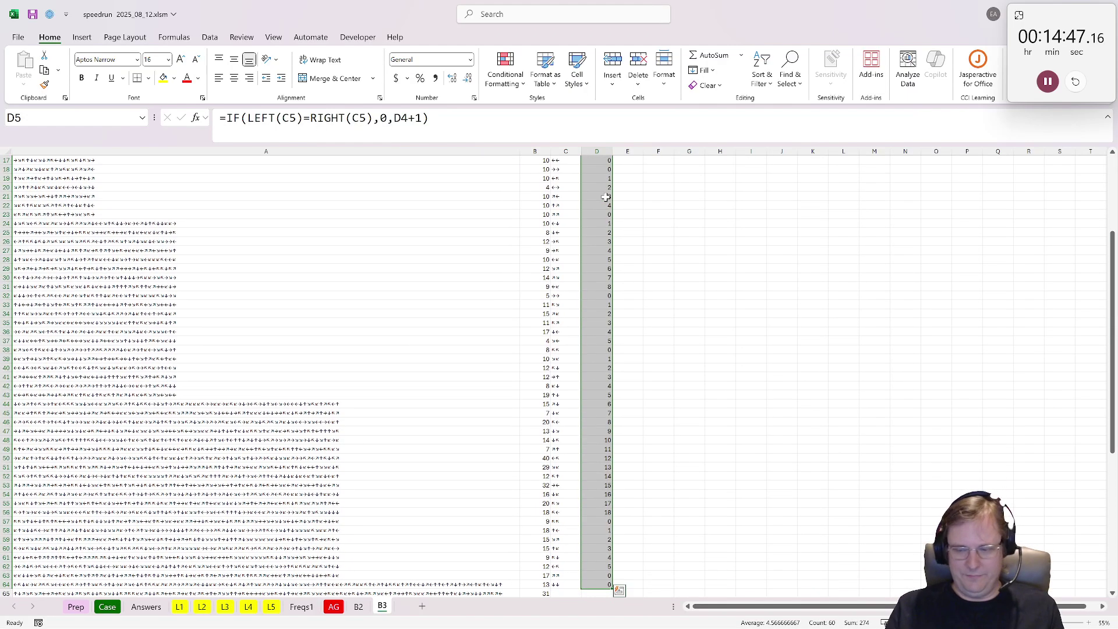
key(Delete)
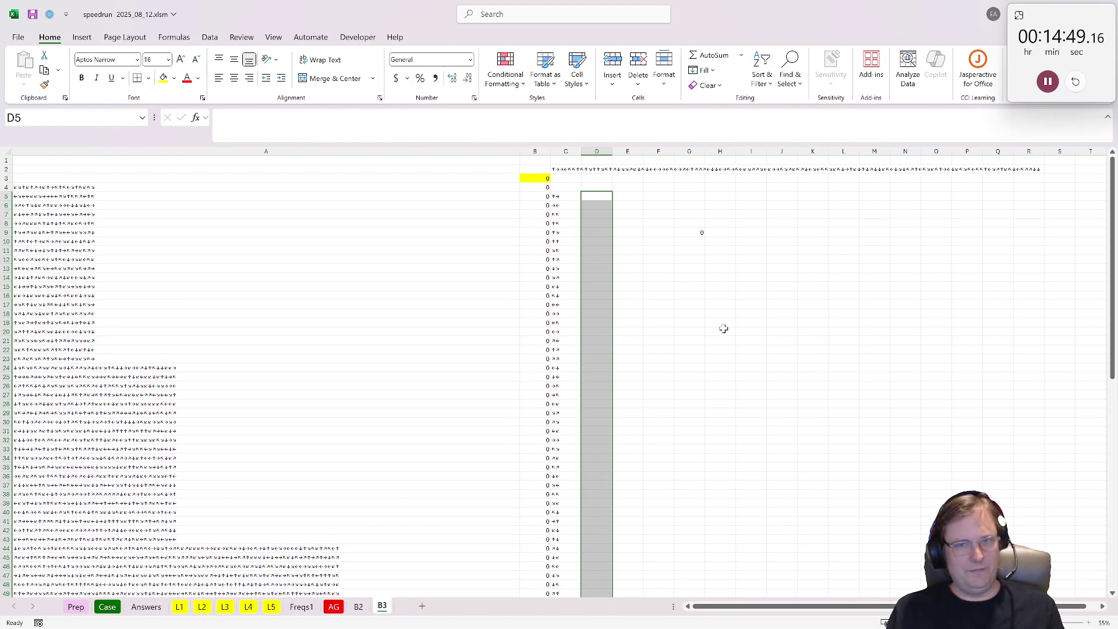
click(690, 233)
key(Delete)
click(751, 241)
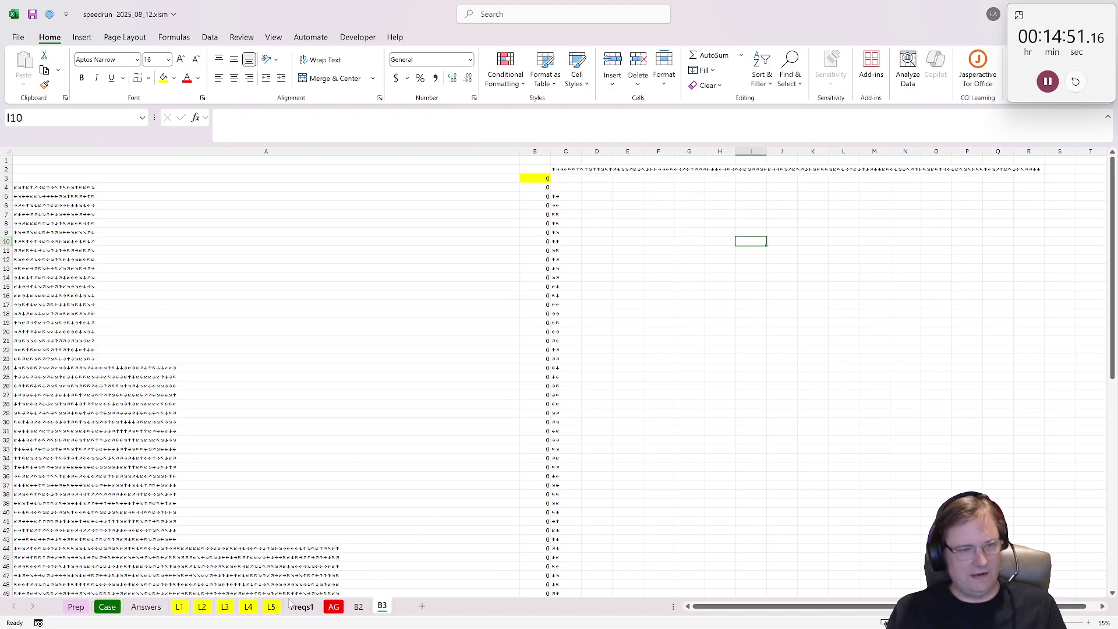
Step: Copy the Both, 1st, 2nd and Pts headers with their first formula row, E17:H18 on sheet L5, to D4 on sheet B3
click(272, 606)
drag(184, 350, 311, 341)
key(ctrl+c)
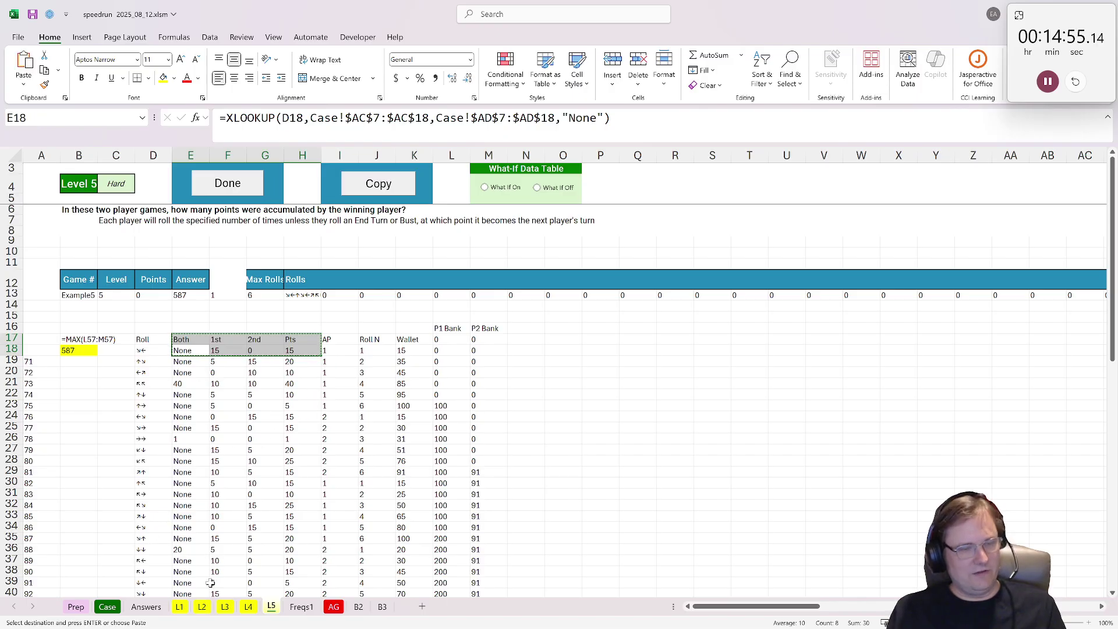
click(382, 607)
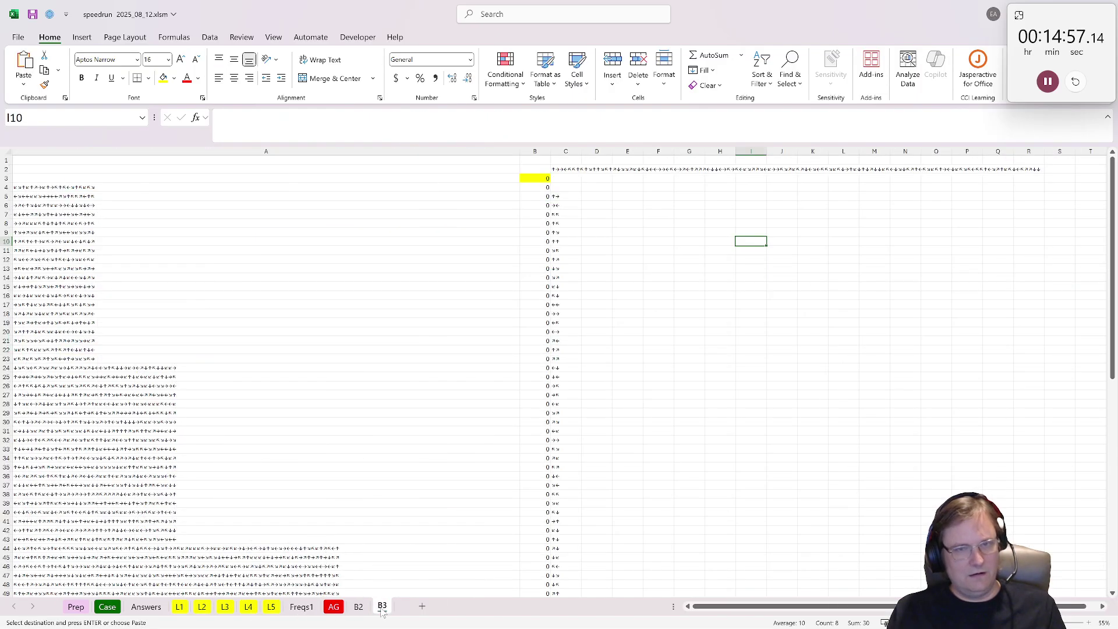
click(596, 188)
key(ctrl+v)
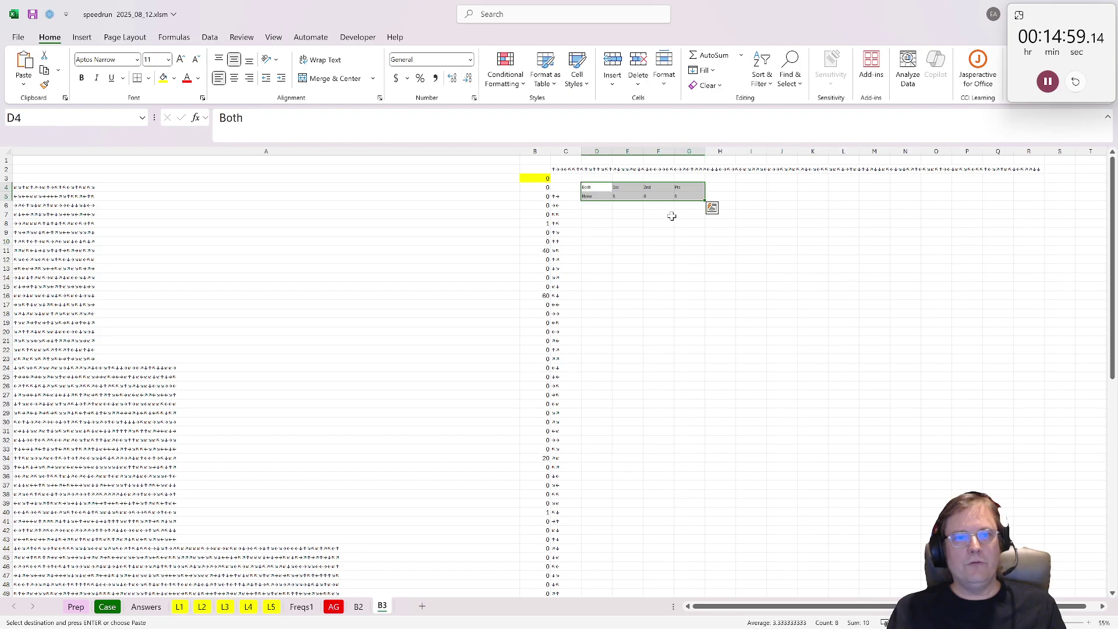
Step: Fill the scoring formulas in D5:G5 down to row 93 and check the filled rows
drag(598, 197, 687, 196)
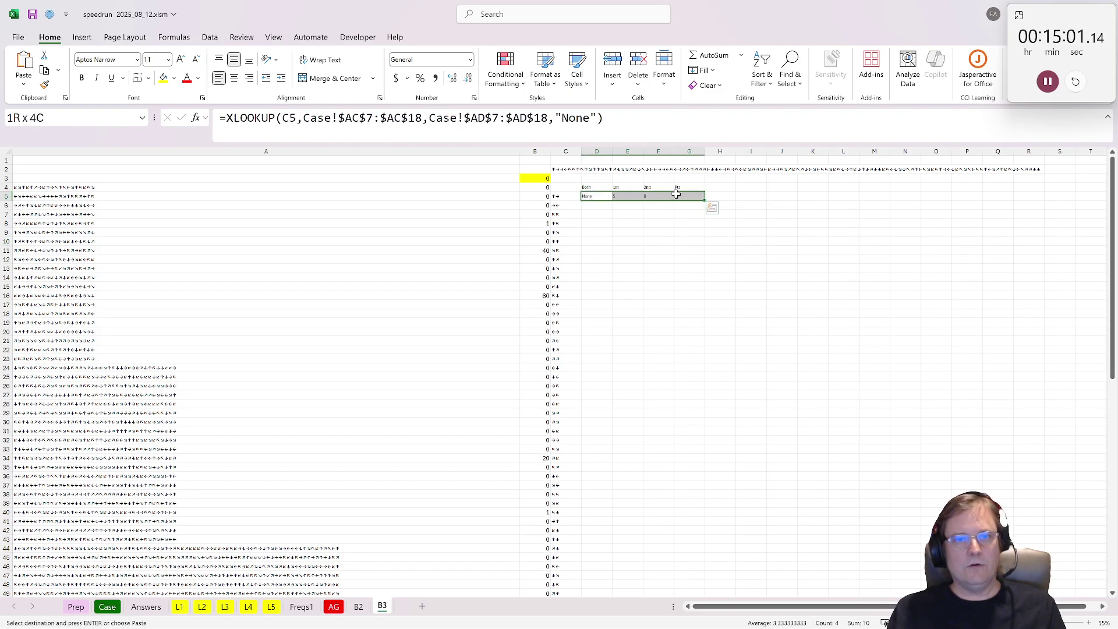
double_click(705, 201)
click(712, 197)
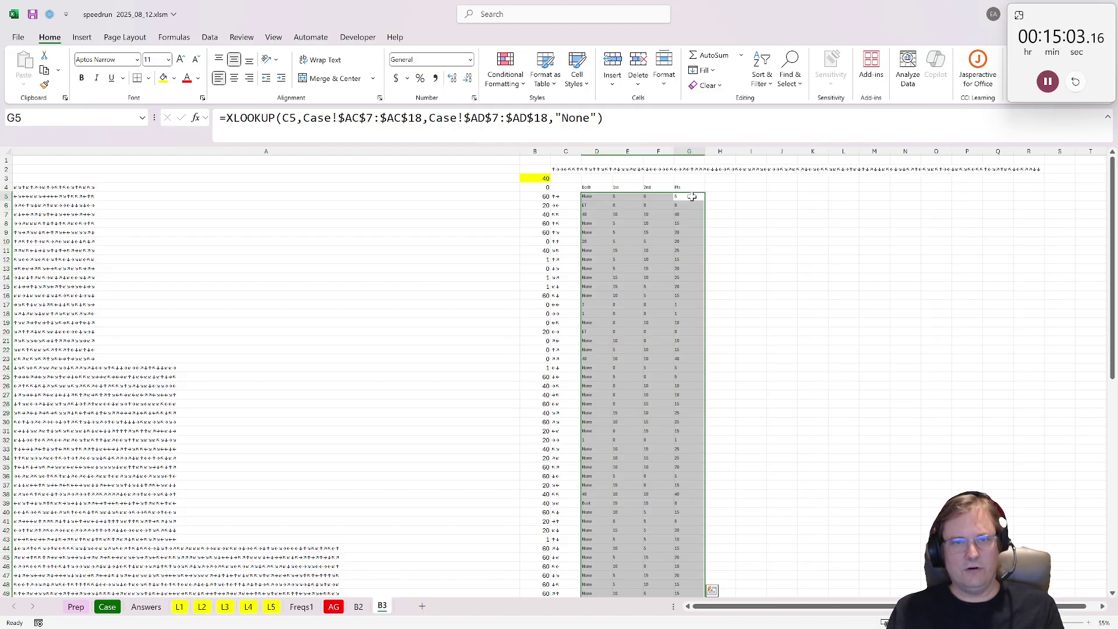
scroll(750, 376, down, 11)
scroll(750, 375, down, 15)
scroll(744, 375, up, 20)
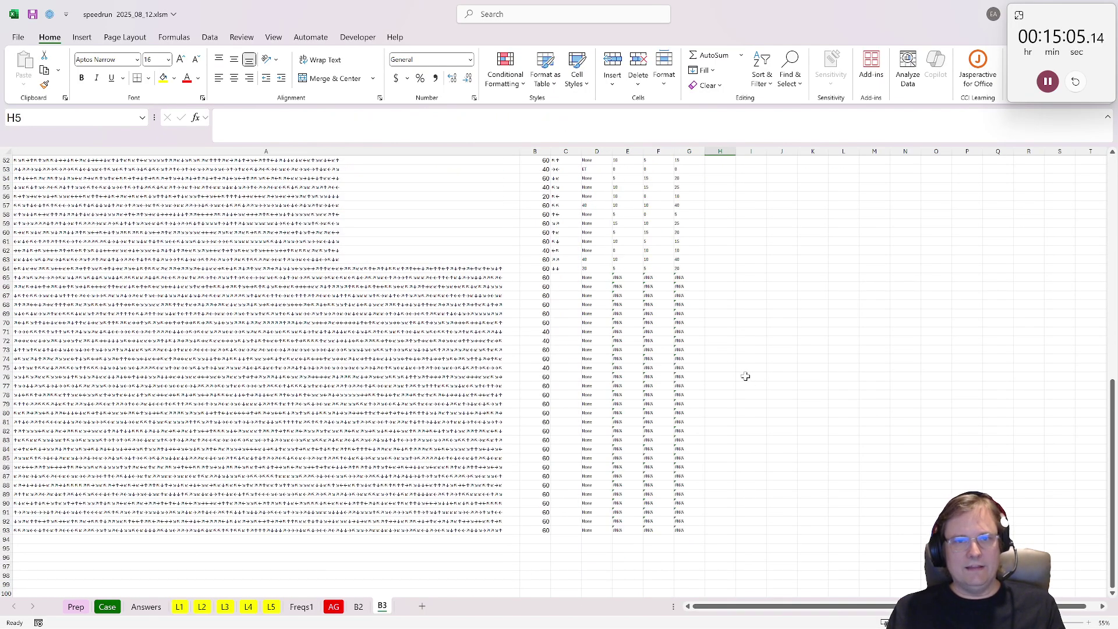
scroll(712, 334, up, 1)
Step: Wrap the Pts formula in G5 in IFERROR with 0 as the fallback and fill it down the column to row 93
click(690, 198)
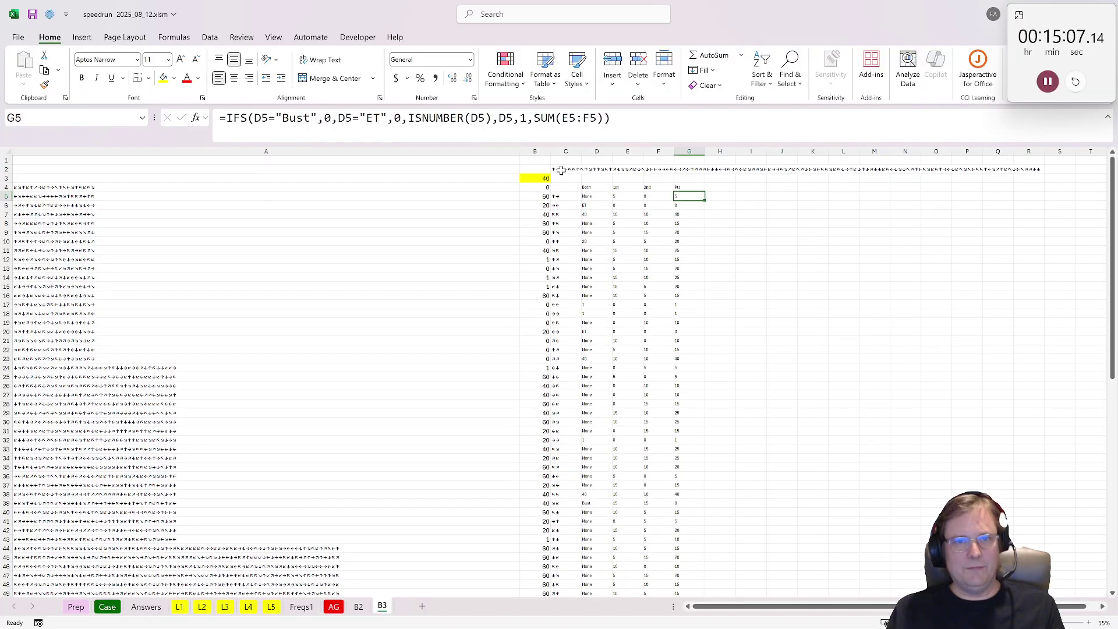
click(226, 119)
text(iferror()
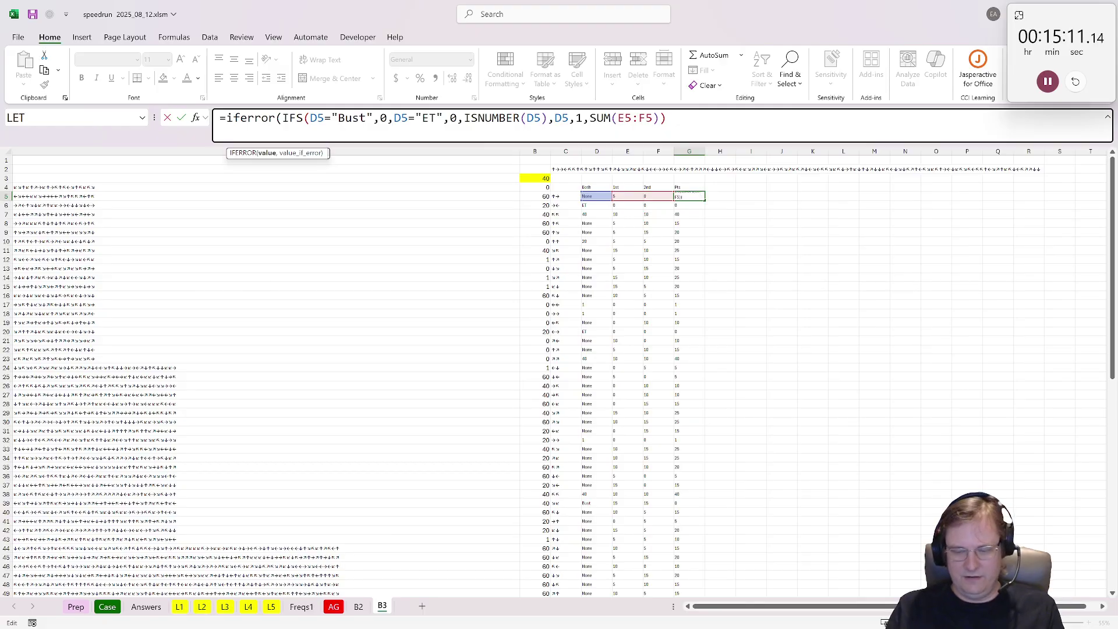
key(End)
text(,0))
key(ctrl+Return)
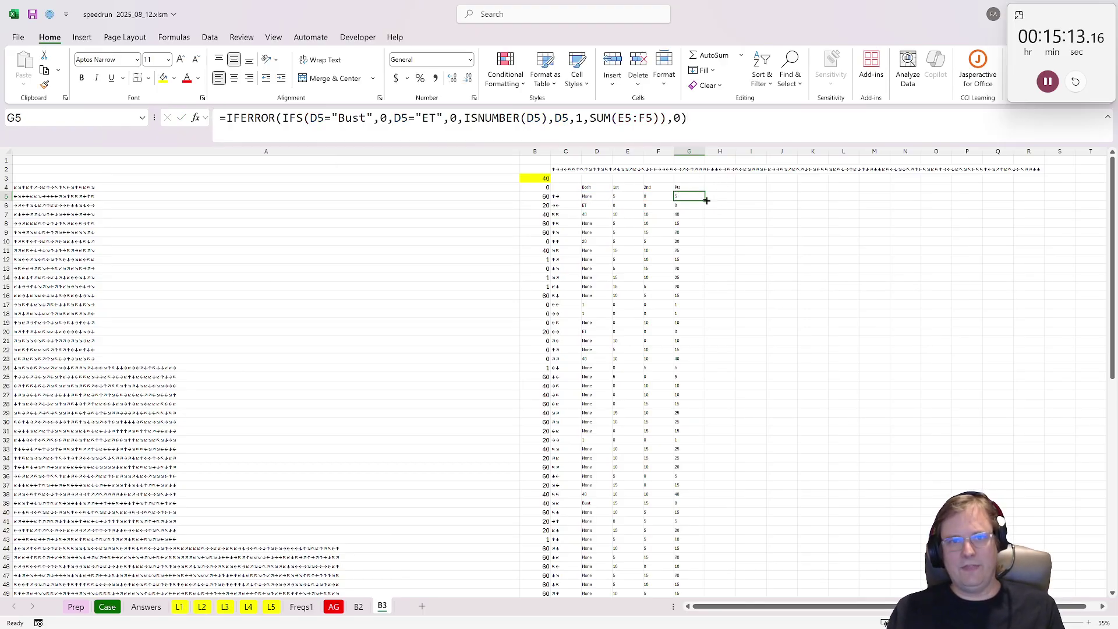
double_click(705, 200)
scroll(696, 196, down, 20)
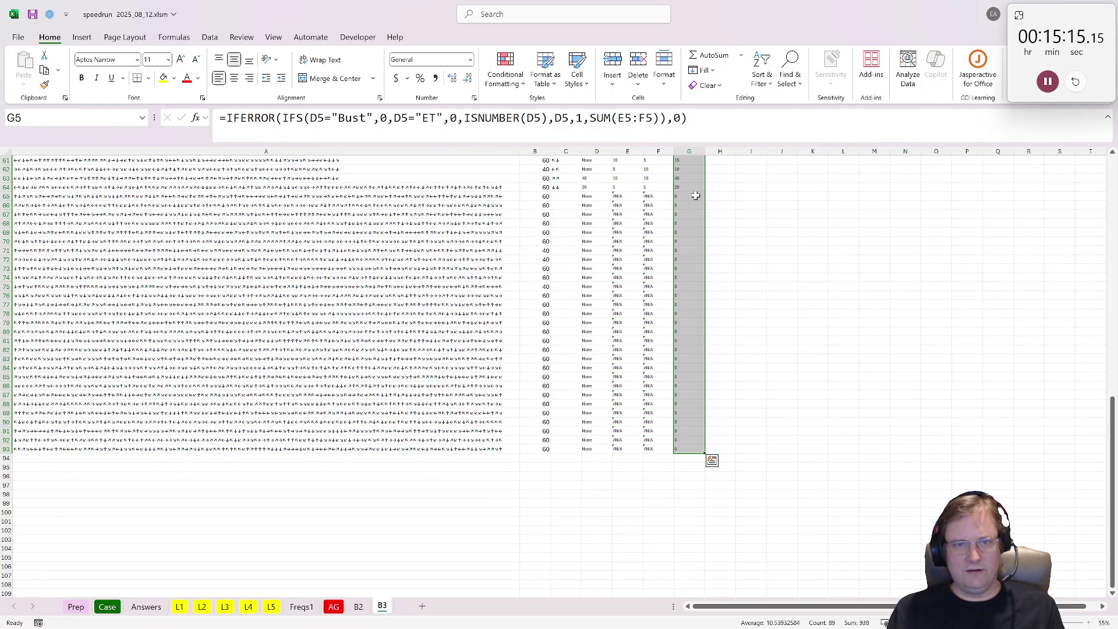
scroll(696, 196, up, 20)
Step: Enter =SUM(G5:G14) in H5 for the ten-roll score and fill it down column H
click(726, 188)
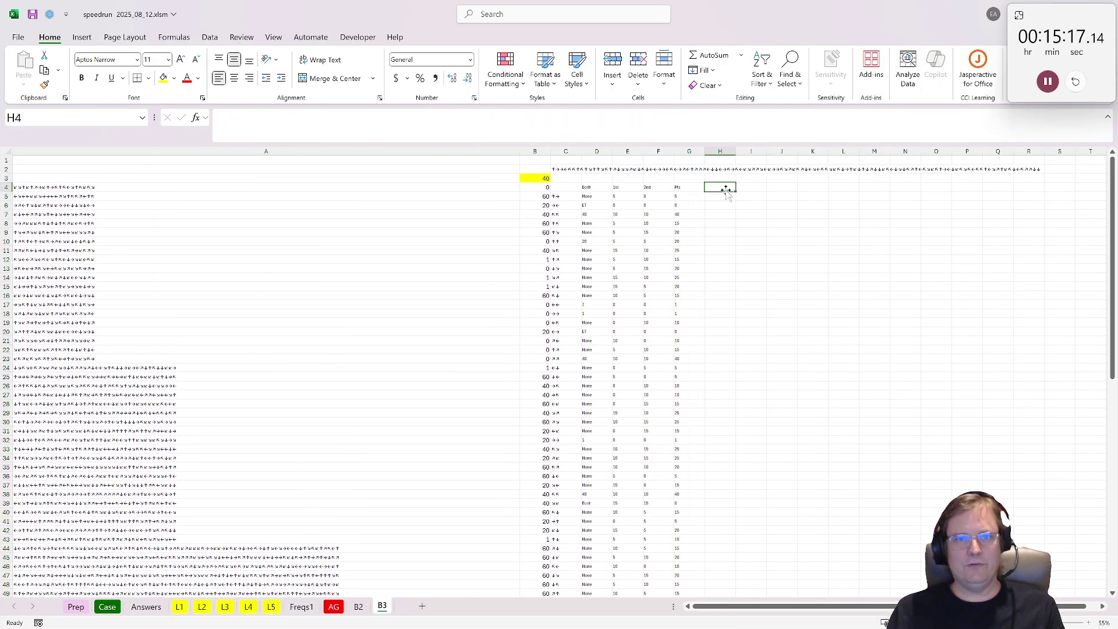
click(724, 196)
text(=)
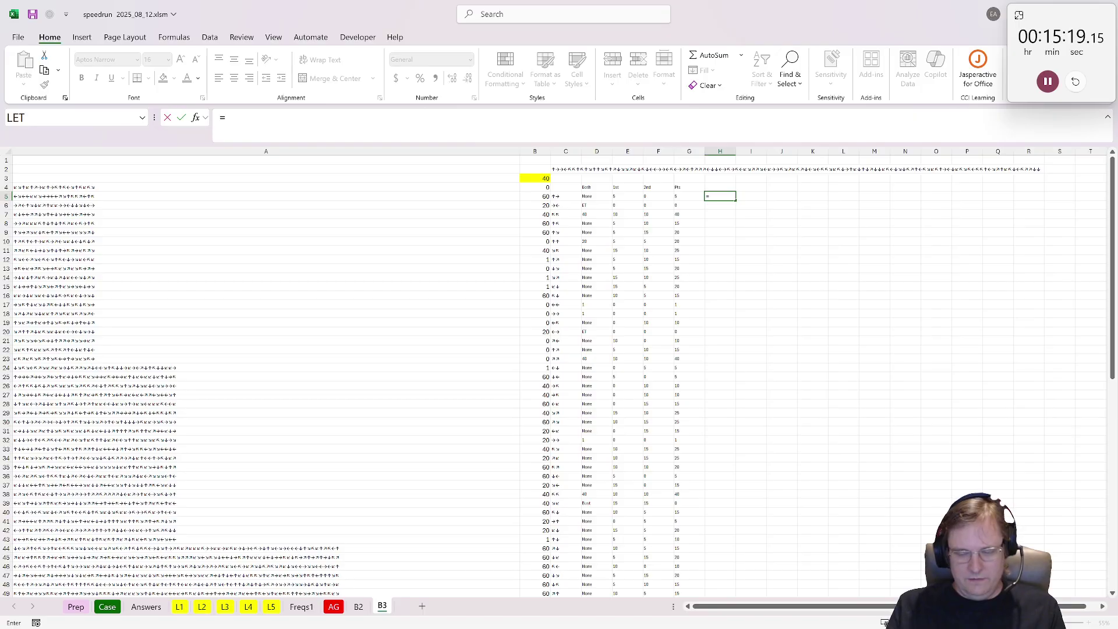
text(sum()
drag(701, 196, 686, 280)
key(Return)
click(725, 197)
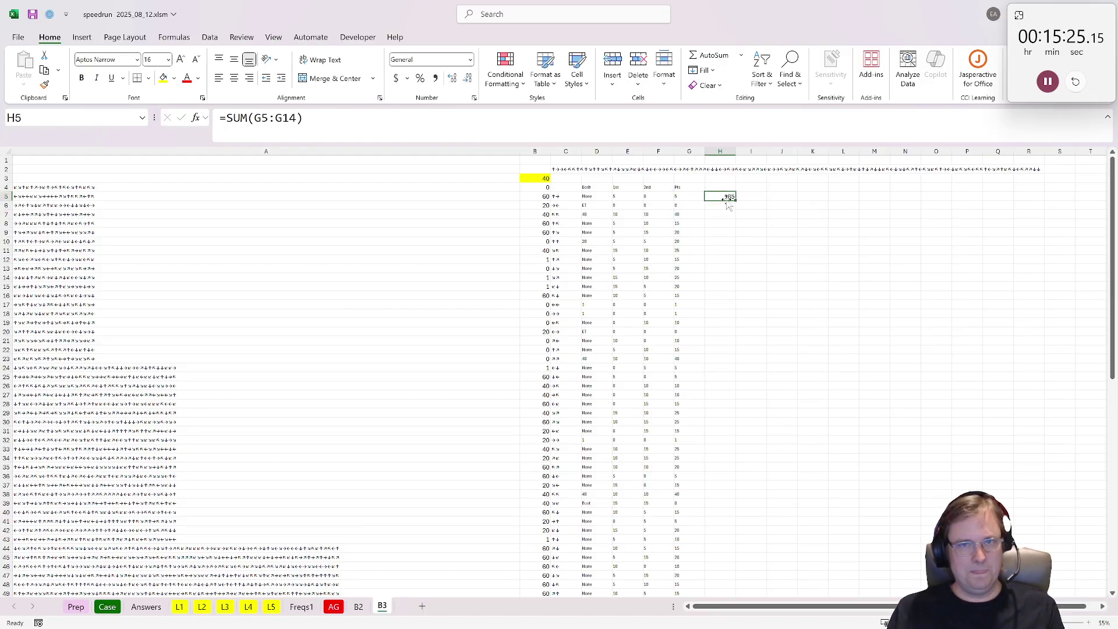
double_click(737, 201)
Step: Replace the formula in the yellow cell B3 with =MAX(H5:H93), the sample game's best ten-roll score
click(536, 178)
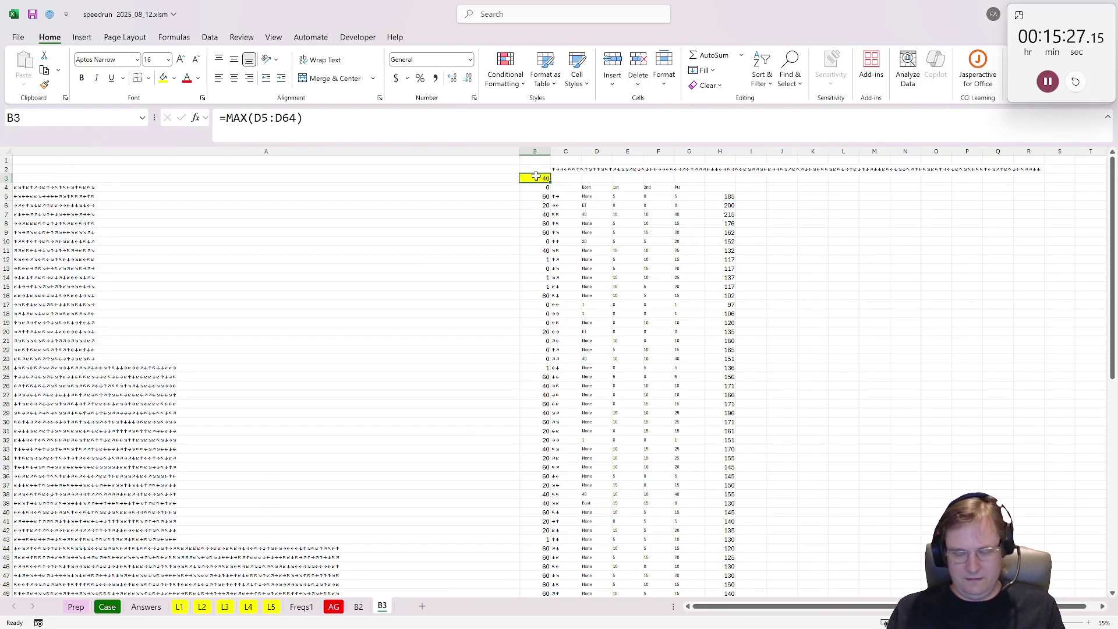
double_click(536, 178)
text(=max()
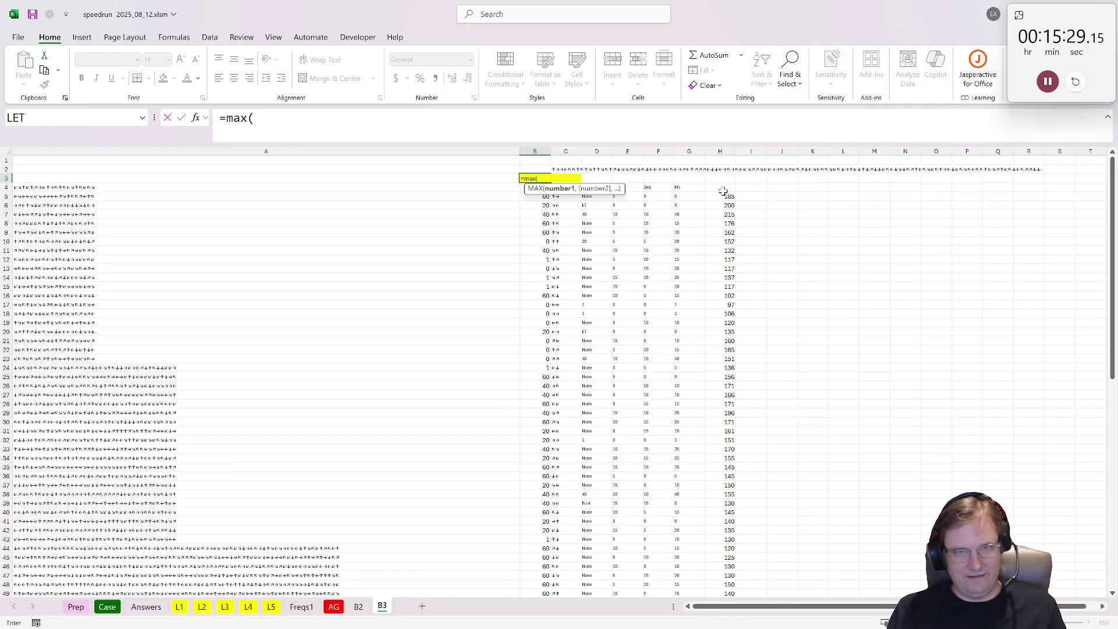
click(723, 191)
key(ctrl+shift+Down)
text())
key(ctrl+Return)
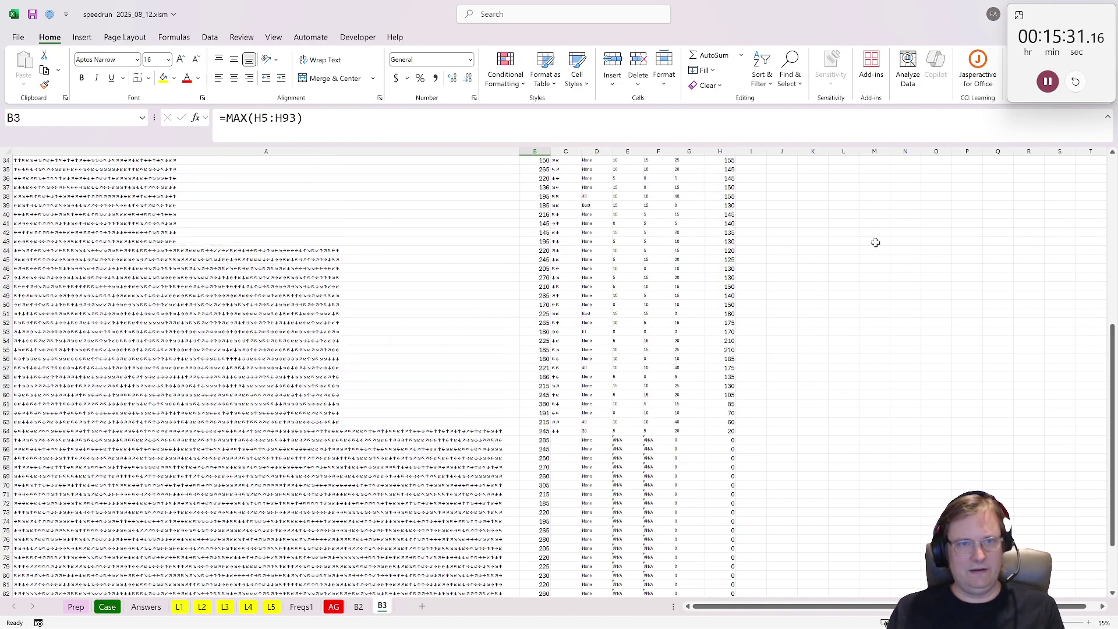
Step: Enter =MAX(B4:B93) in K18 to get the highest ten-roll score across all games
scroll(875, 242, up, 11)
click(812, 313)
text(=max)
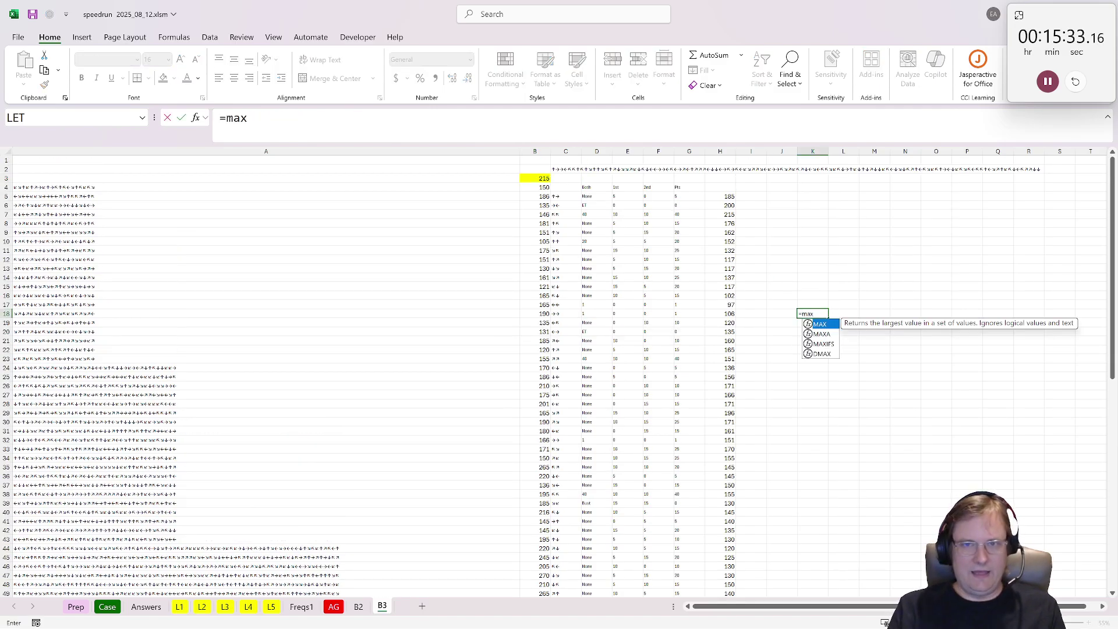
text(()
click(529, 185)
key(ctrl+shift+Down)
text())
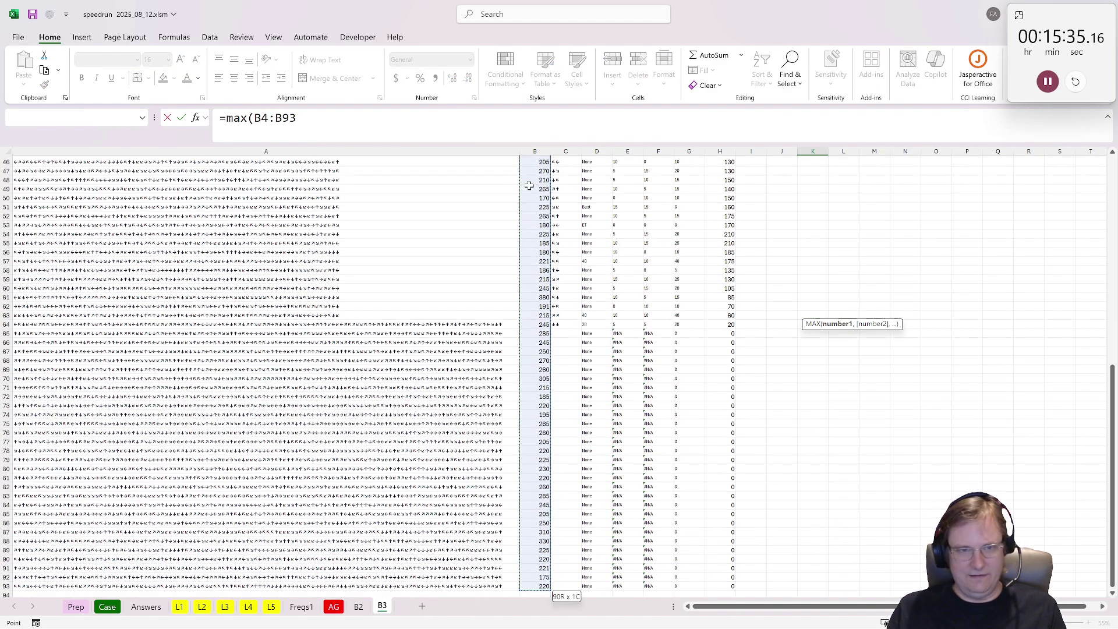
key(ctrl+Return)
scroll(442, 225, up, 11)
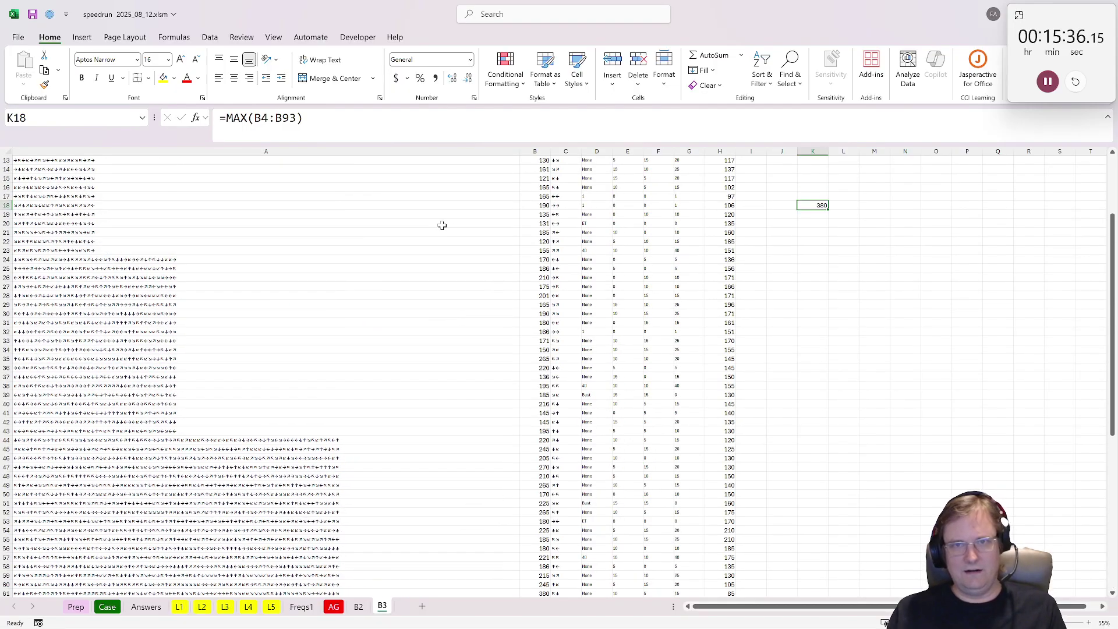
Step: Enter 380 as the Bonus 3 answer in E30 on the Case sheet and pause the stopwatch
click(110, 609)
text(380)
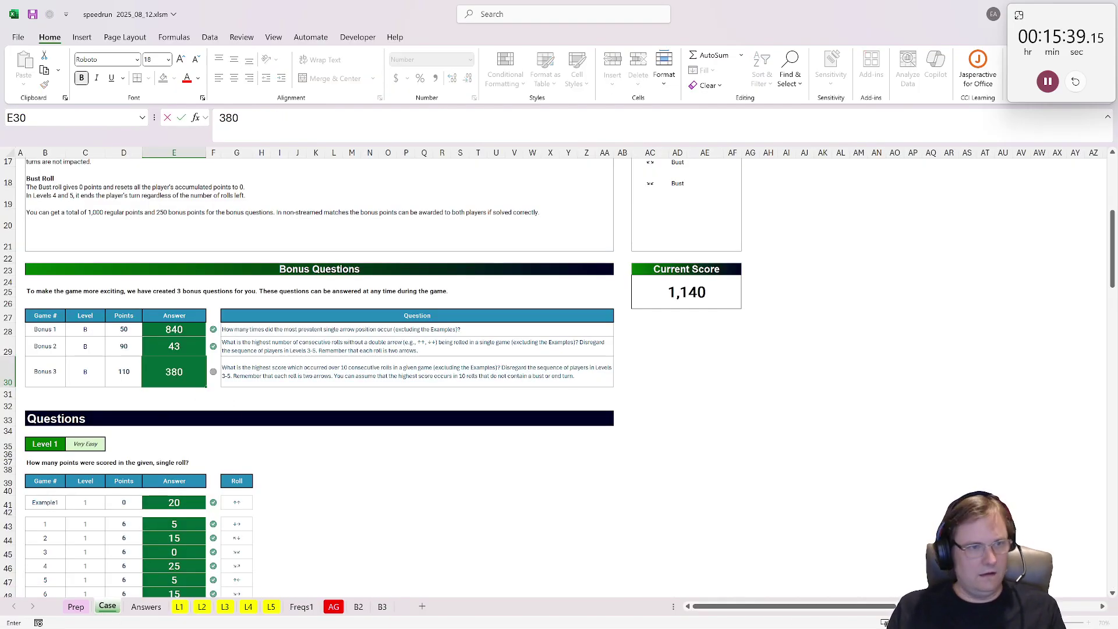
key(Return)
click(1048, 81)
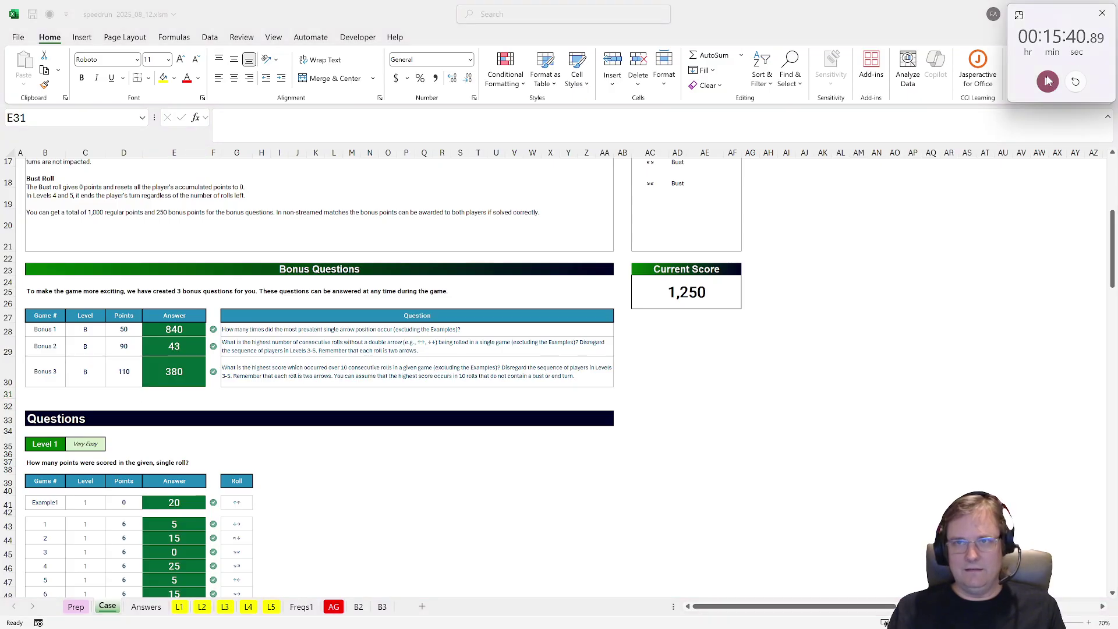